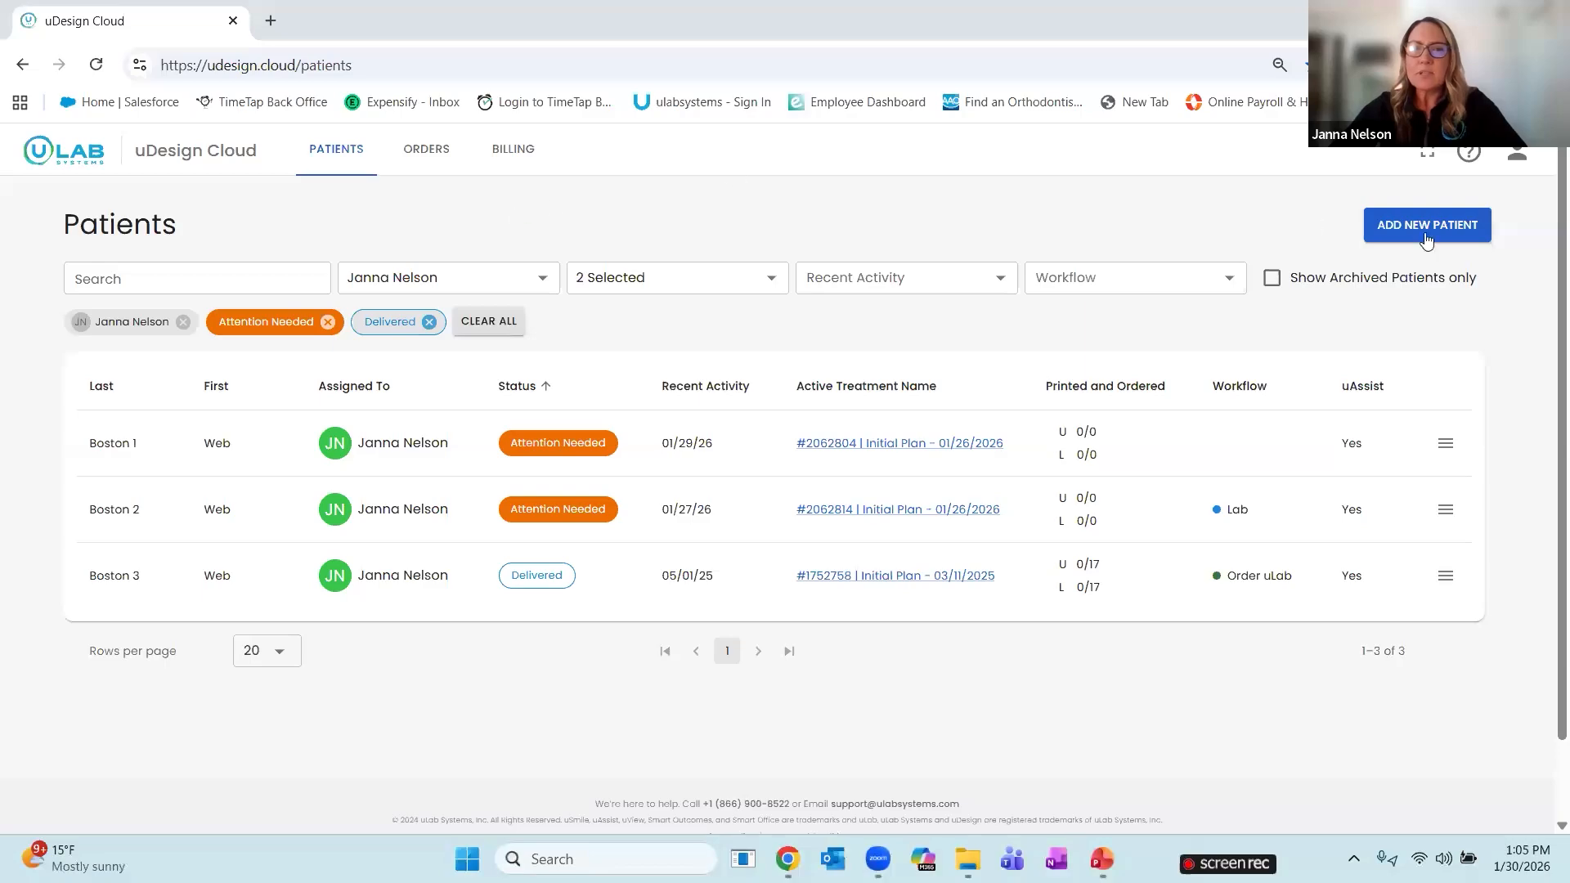
# Open the account's clinical settings for STL printing and review the Standard Model defaults, from stage number and label to trim and base
pyautogui.click(1517, 155)
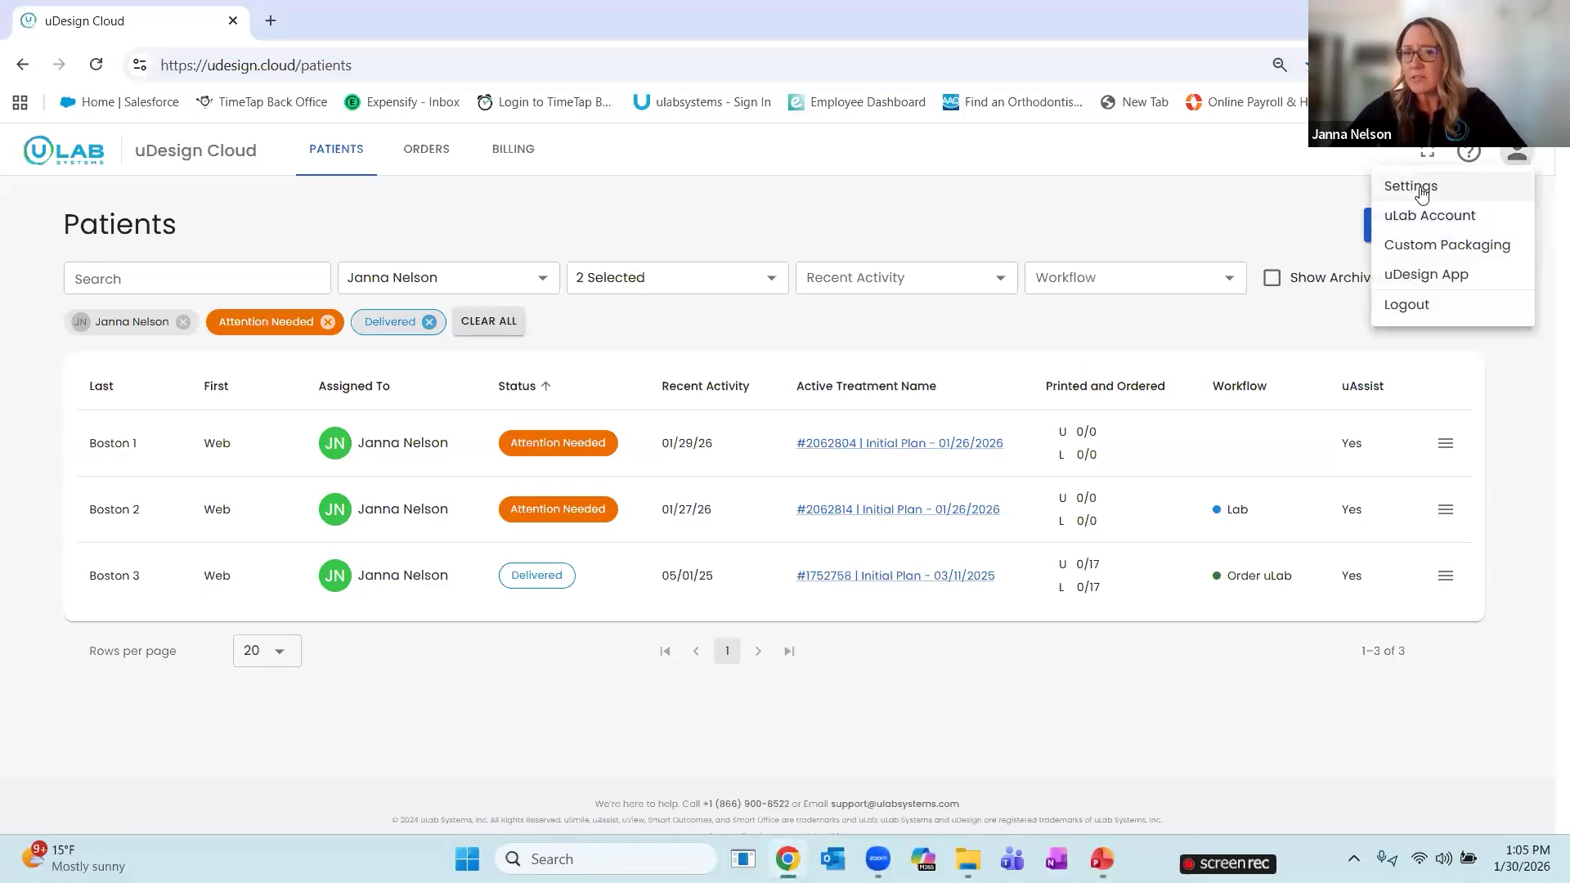
pyautogui.click(1421, 188)
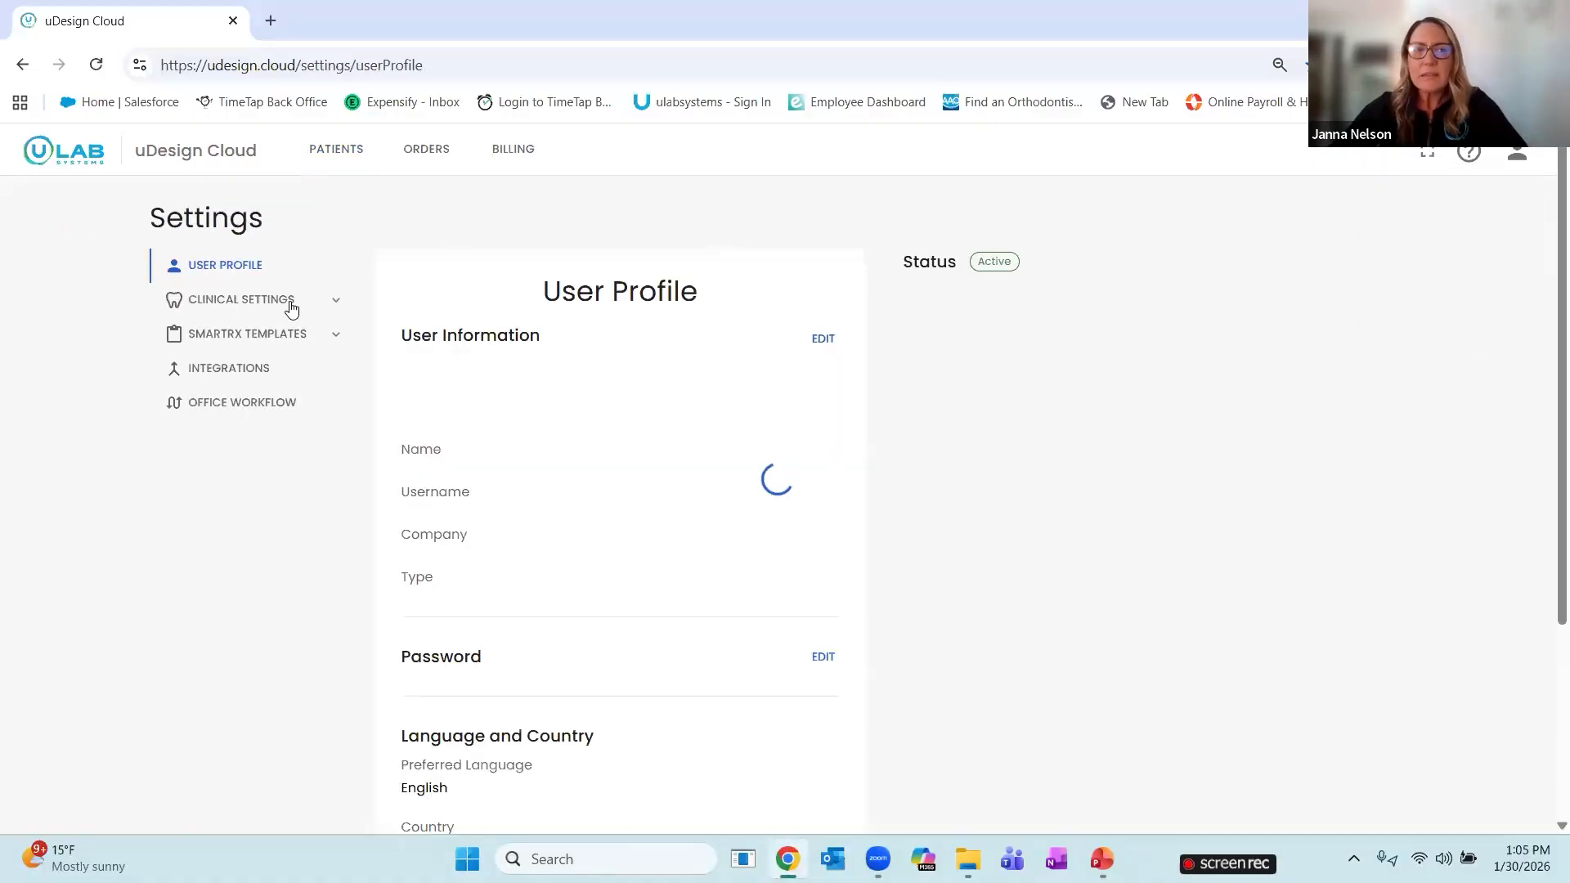
pyautogui.click(264, 309)
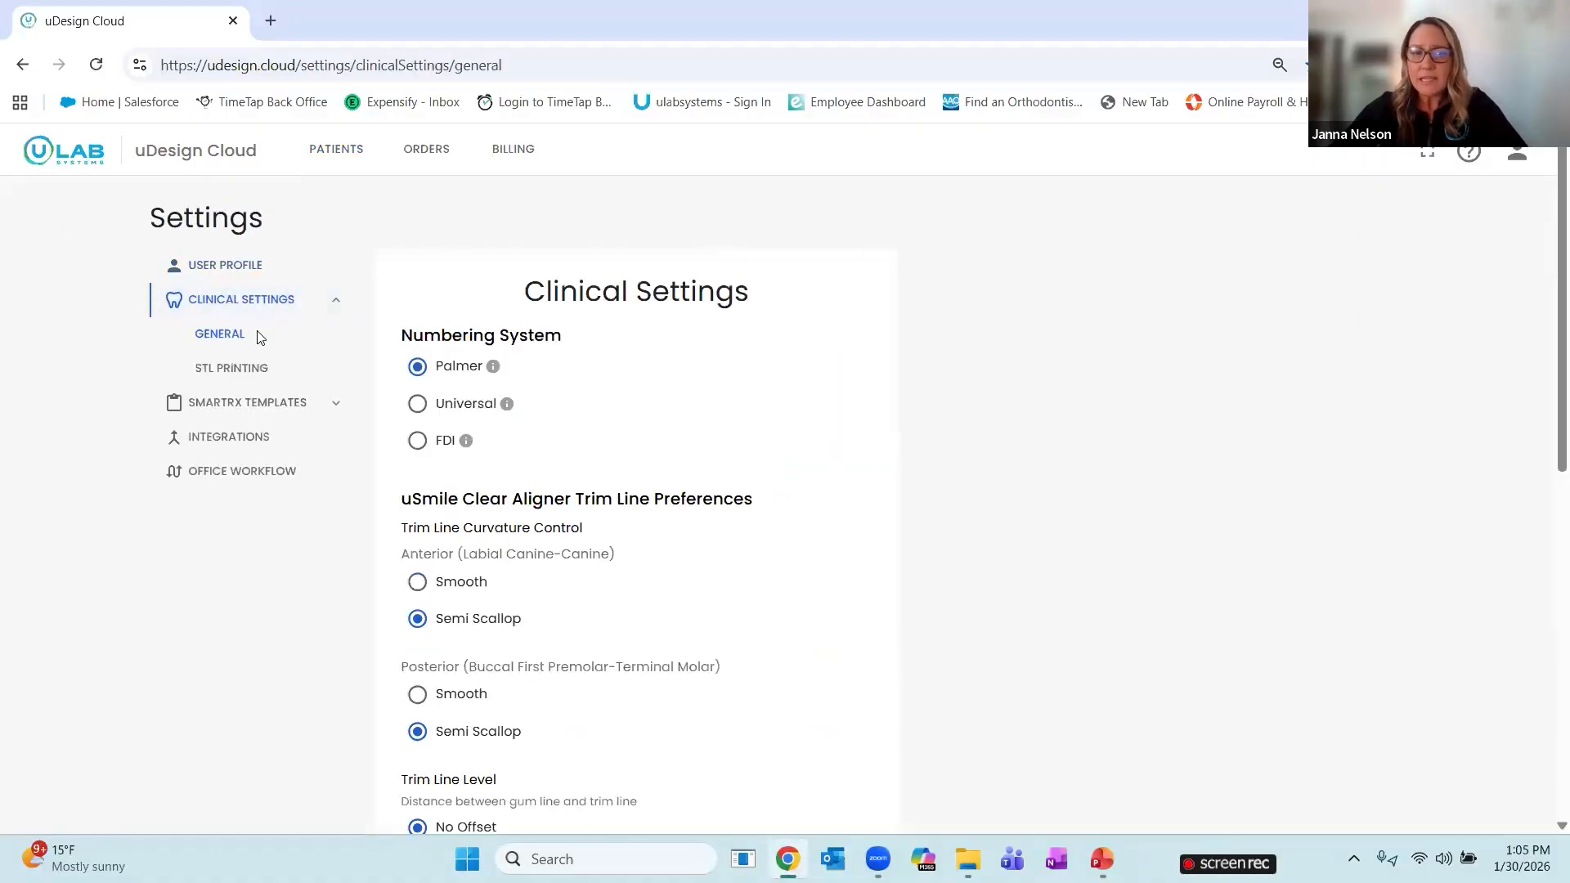
pyautogui.click(240, 375)
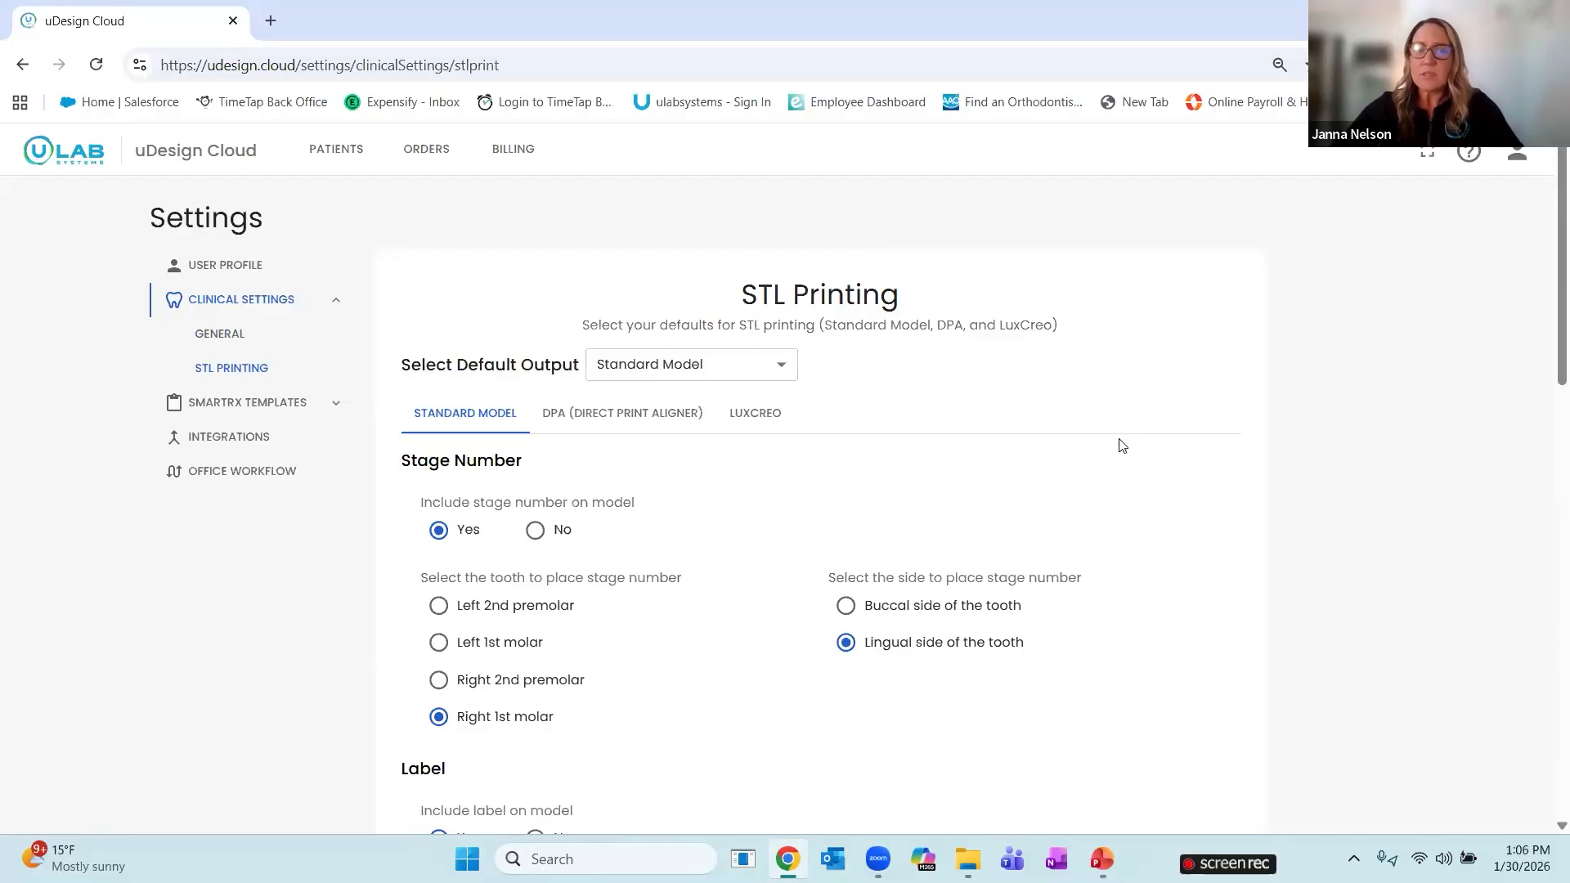
pyautogui.scroll(-4, 1122, 442)
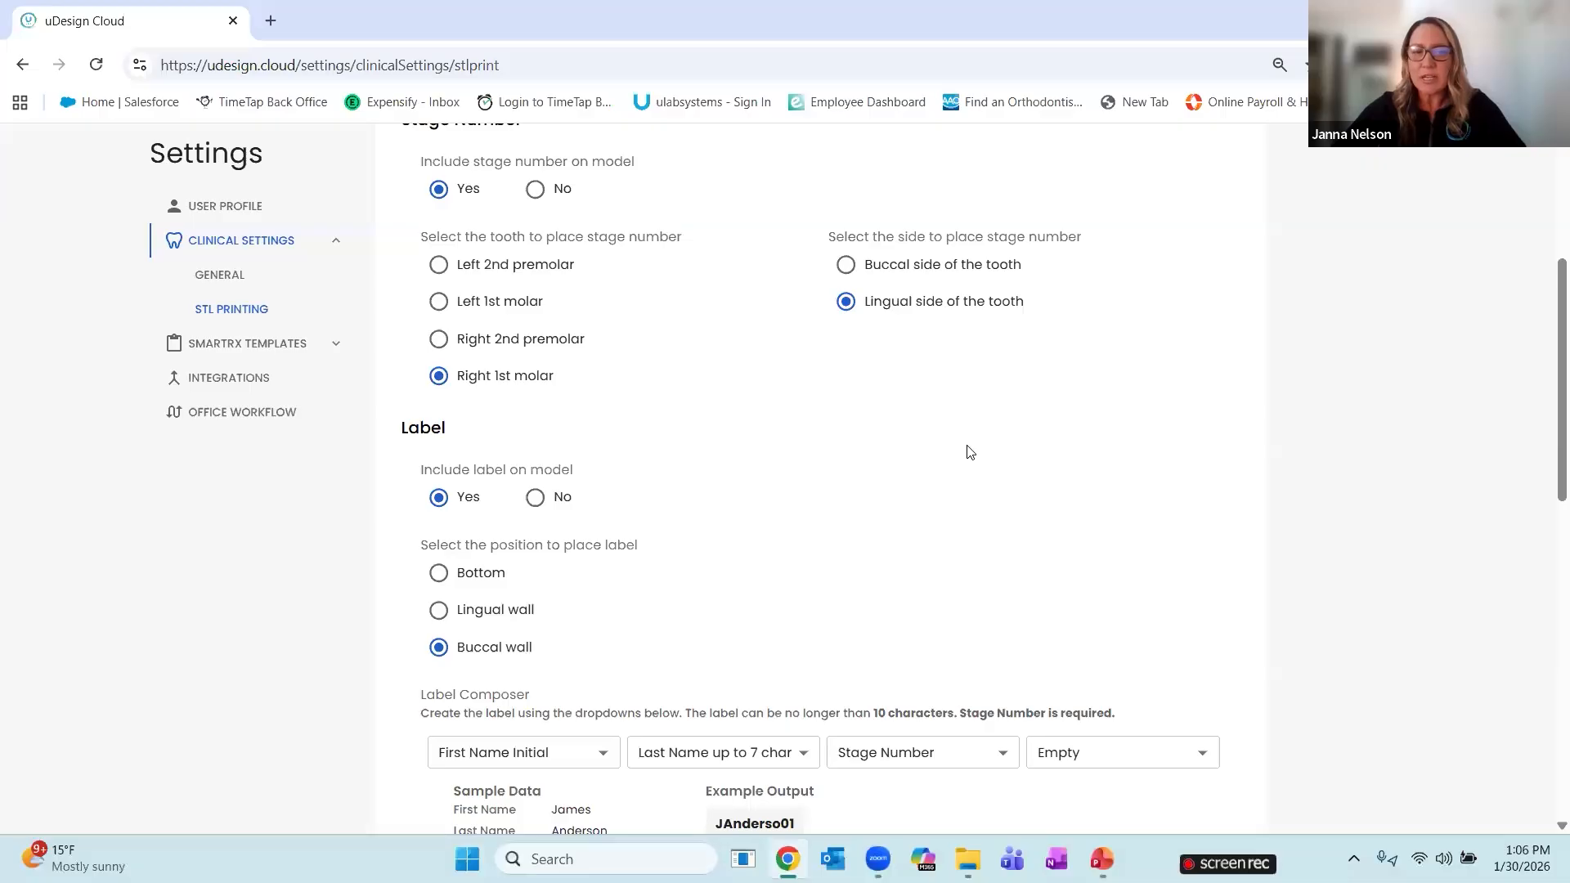
pyautogui.scroll(-4, 968, 453)
pyautogui.scroll(-4, 1032, 523)
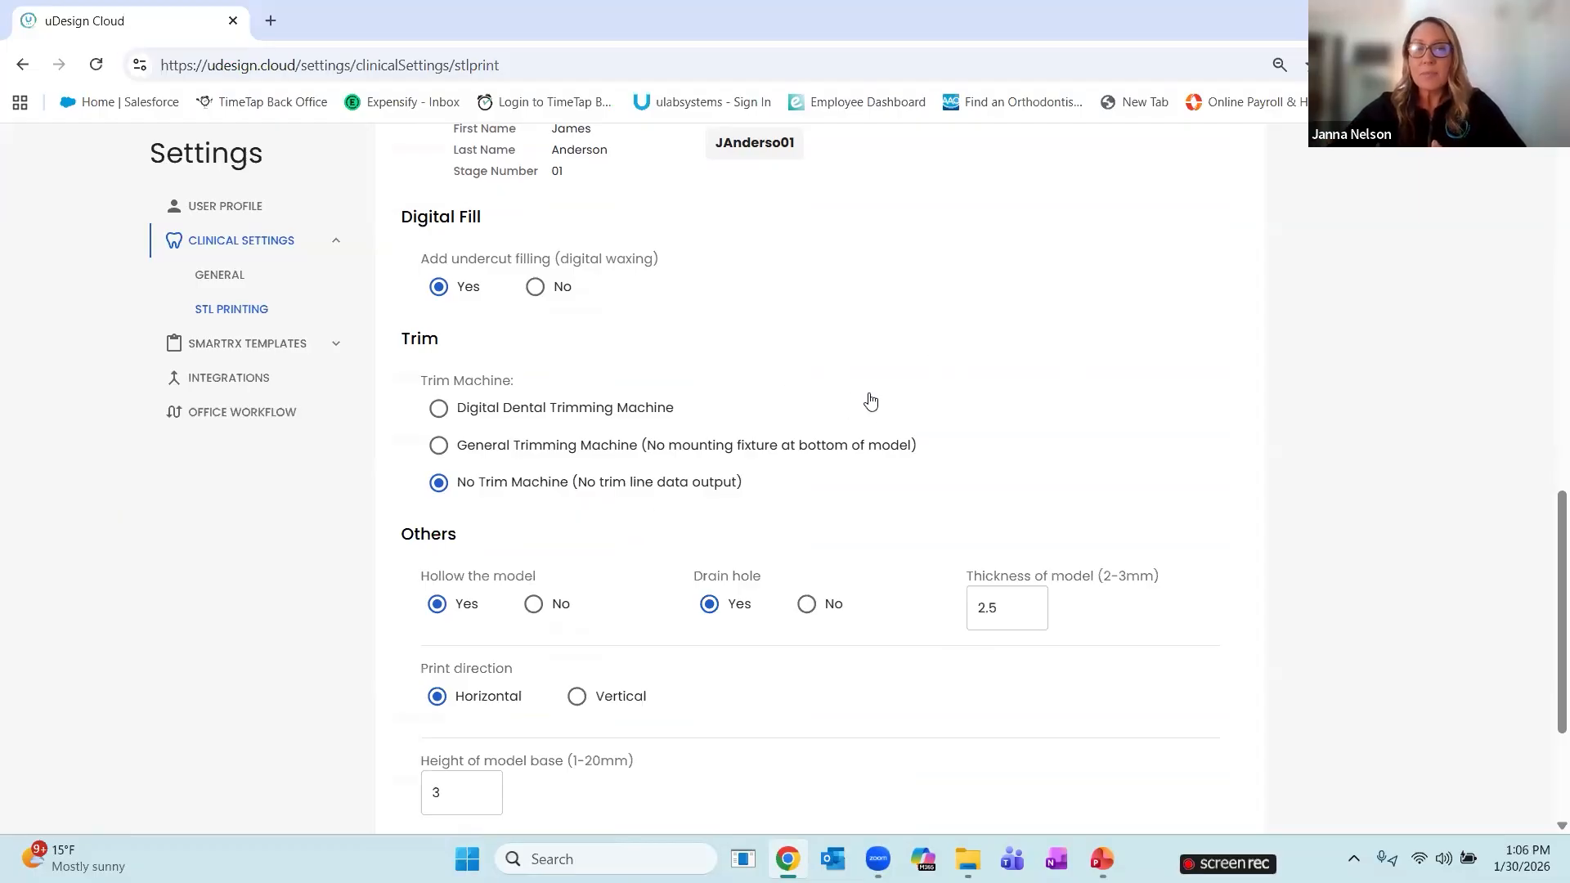
pyautogui.scroll(15, 867, 401)
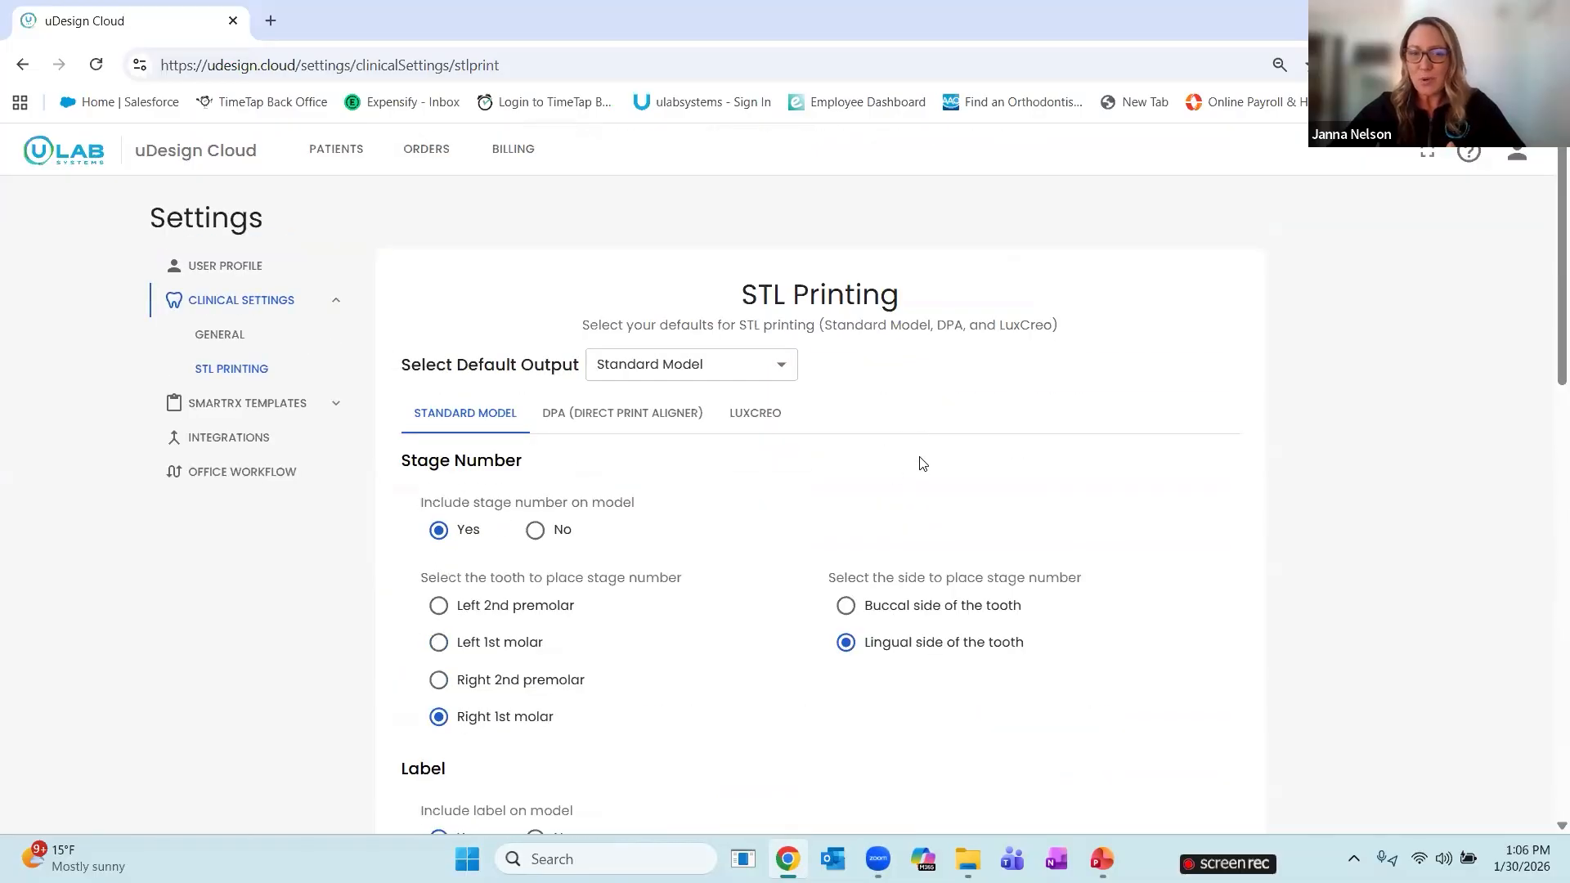
# Switch the default STL output to DPA (Direct Print Aligner), to LuxCreo, and back to Standard Model
pyautogui.click(771, 370)
pyautogui.click(709, 433)
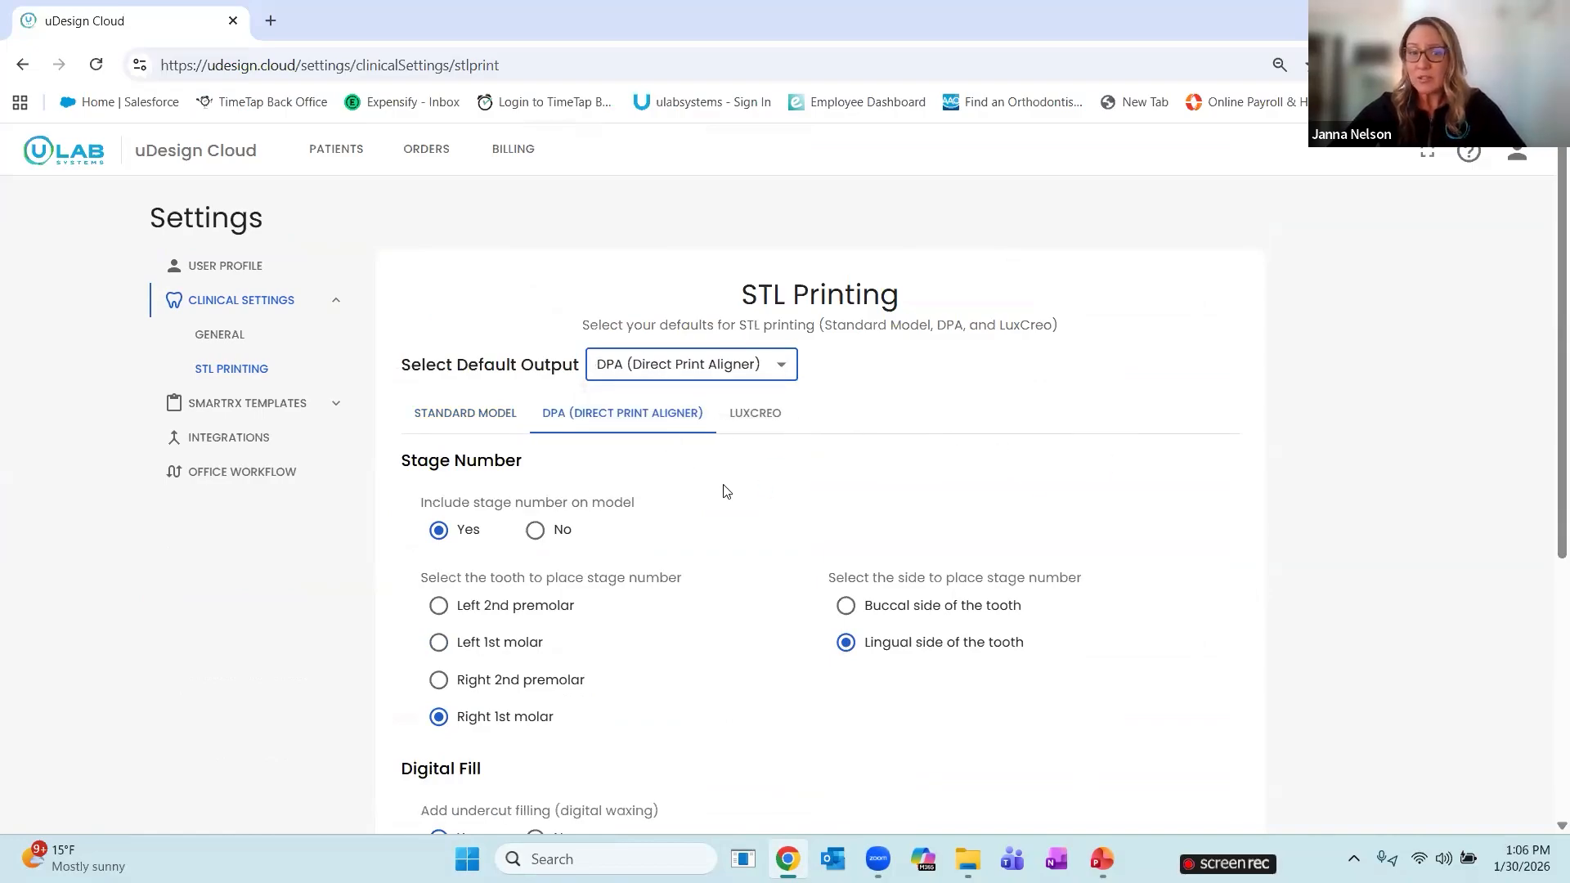
pyautogui.click(778, 373)
pyautogui.click(676, 464)
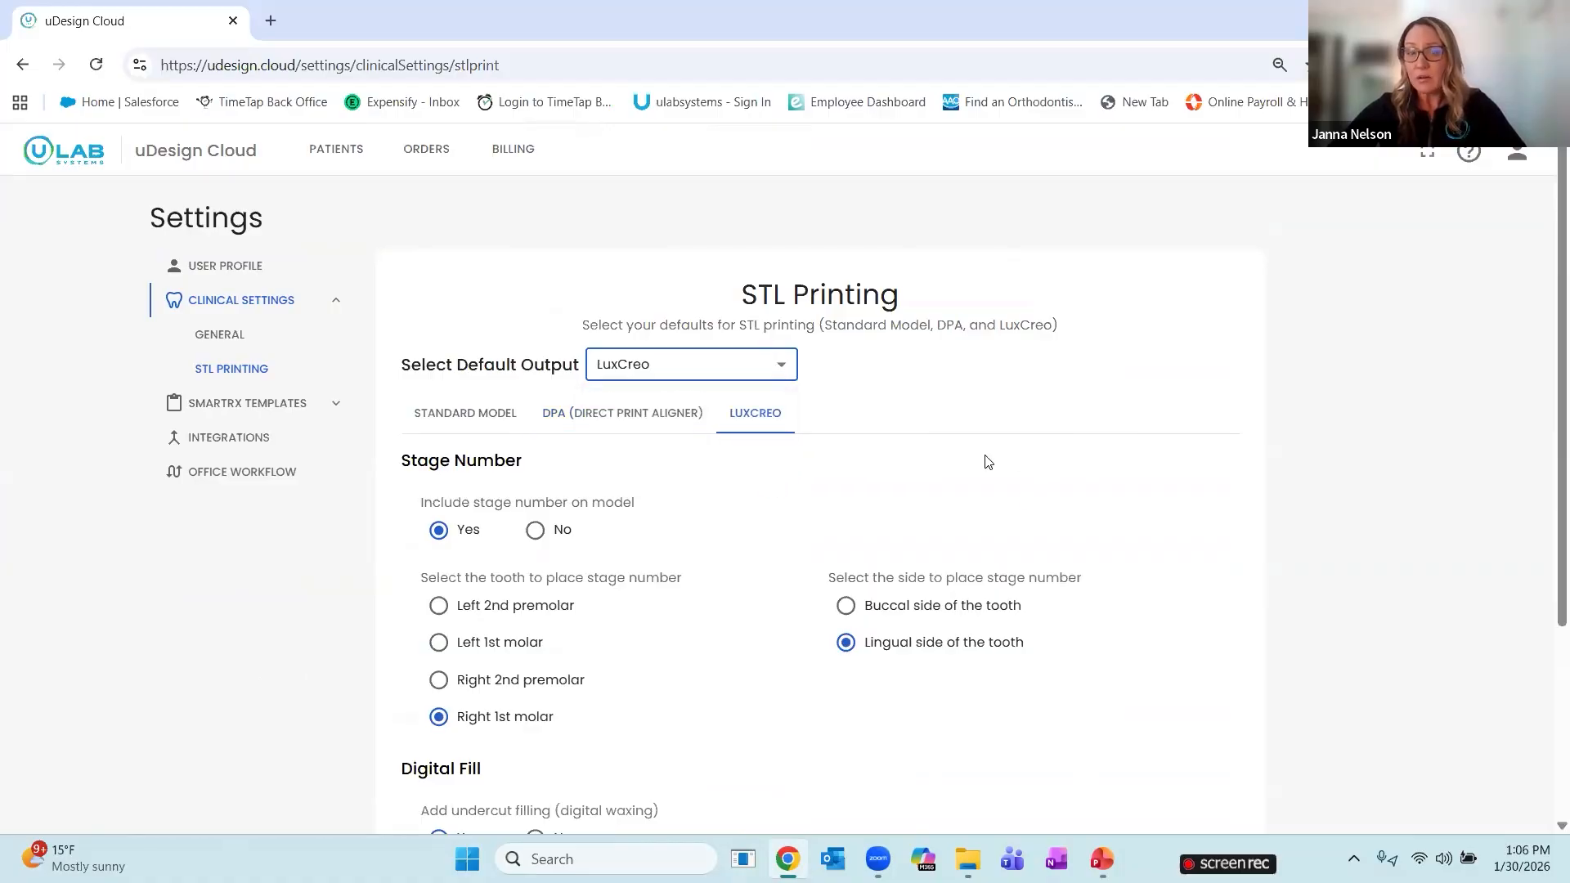
pyautogui.click(687, 368)
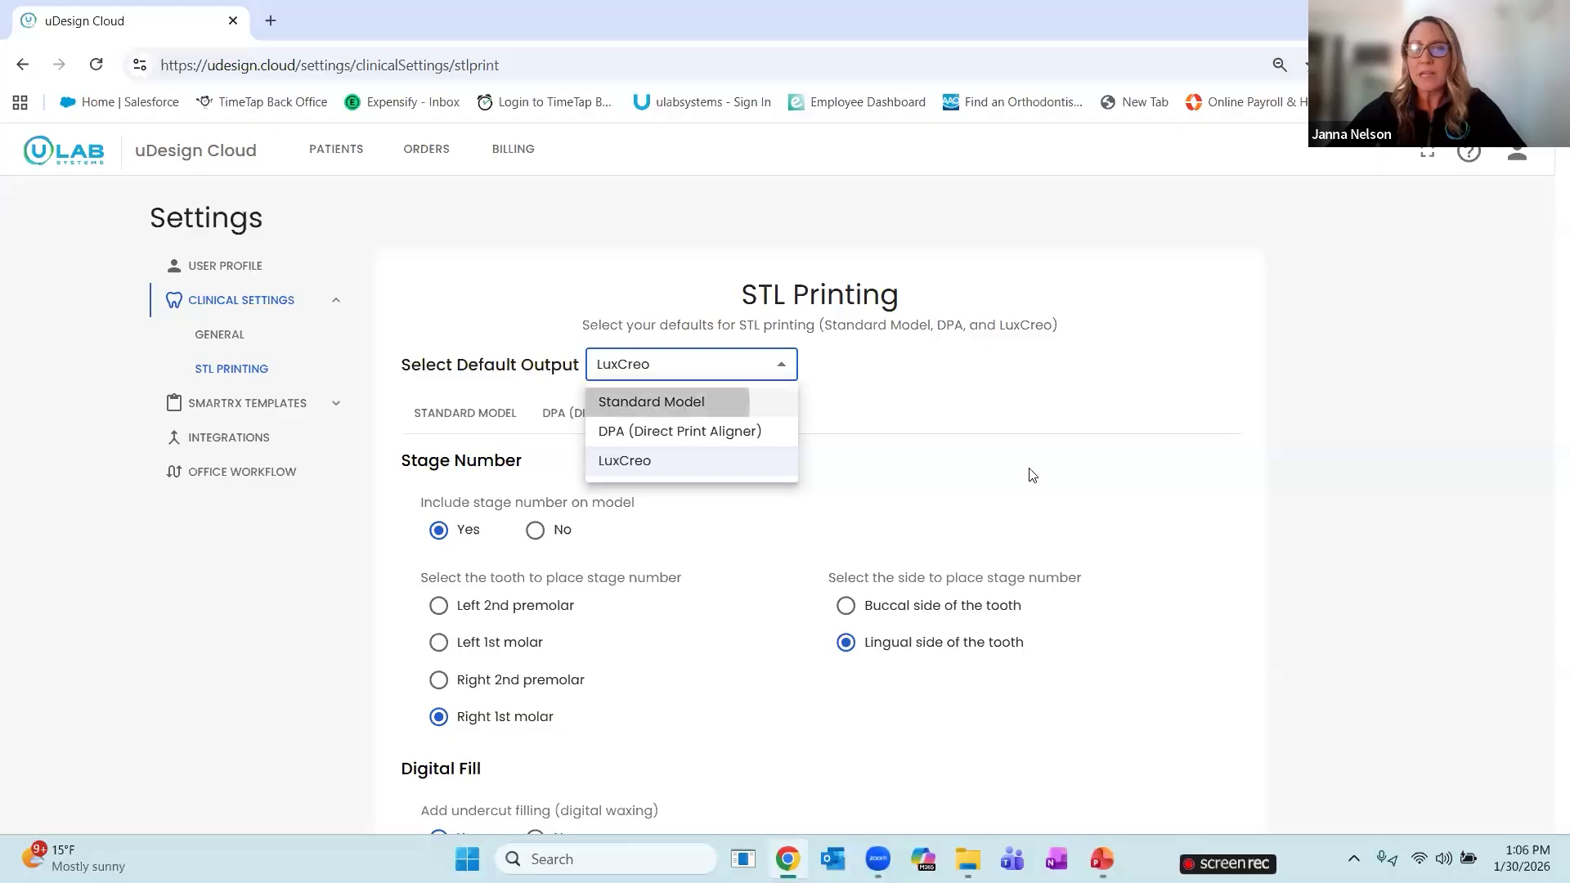
pyautogui.click(652, 405)
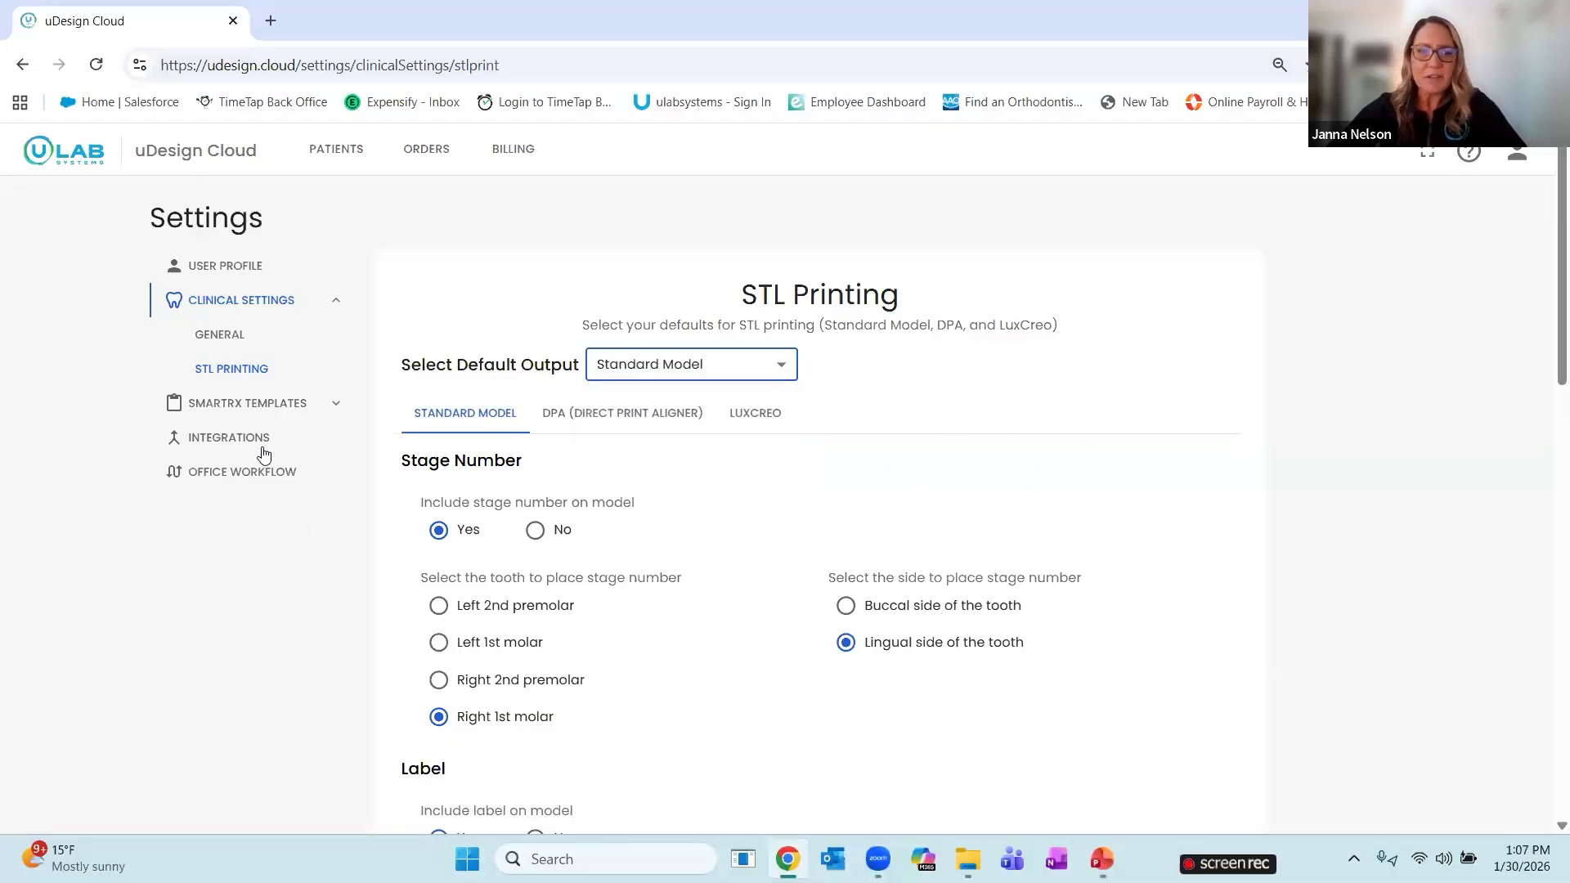
# Open the Social Six SmartRx template and review its detailing, IPR, biomechanics, wear time and additional instructions
pyautogui.click(335, 403)
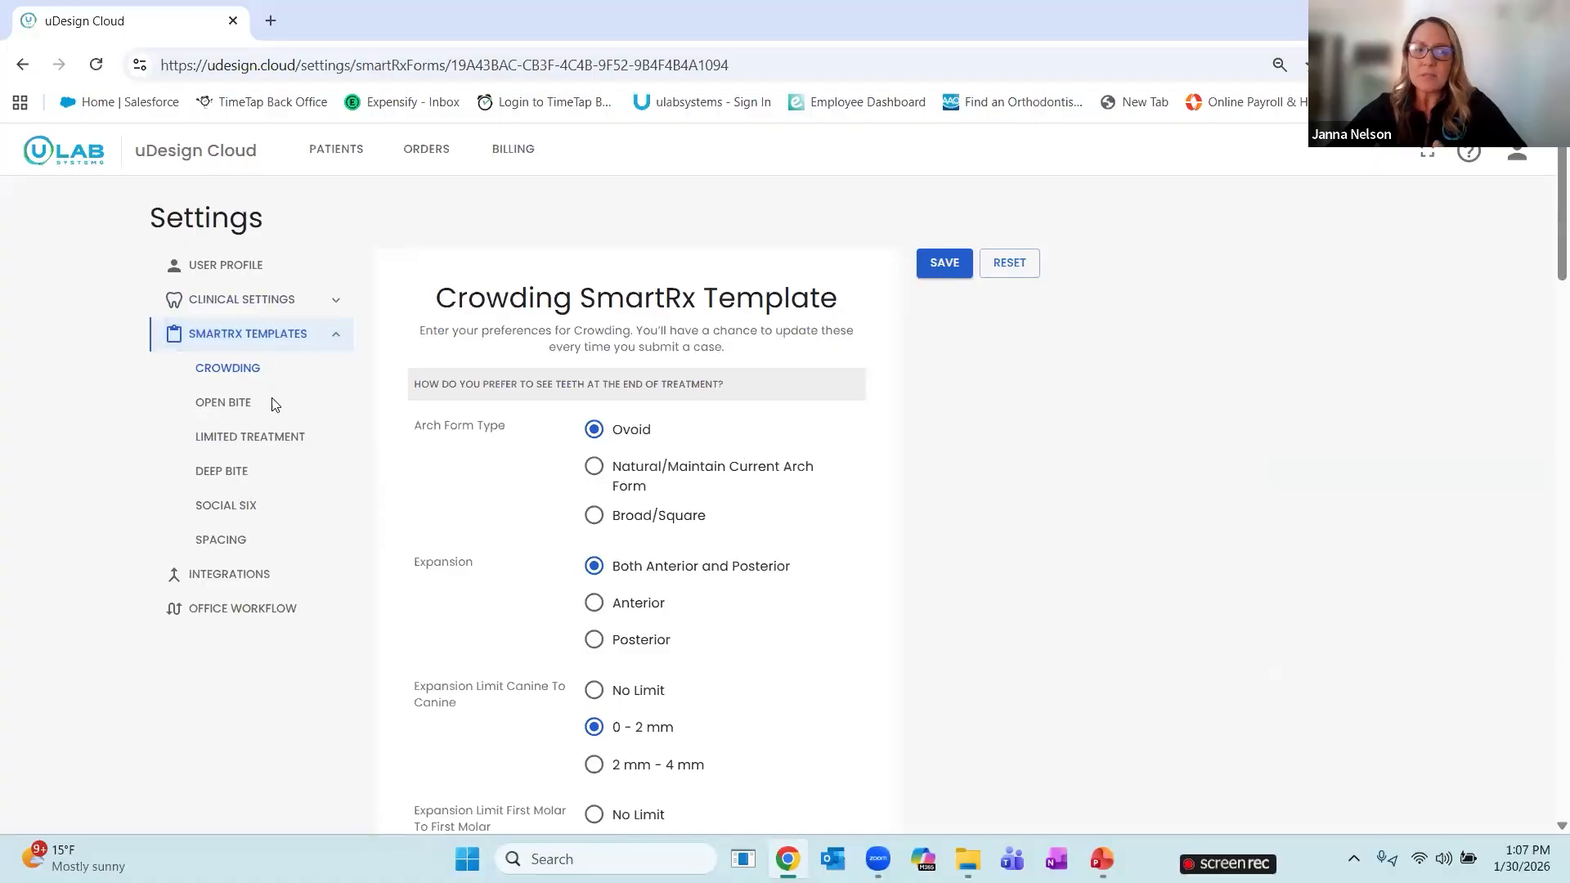
pyautogui.click(233, 509)
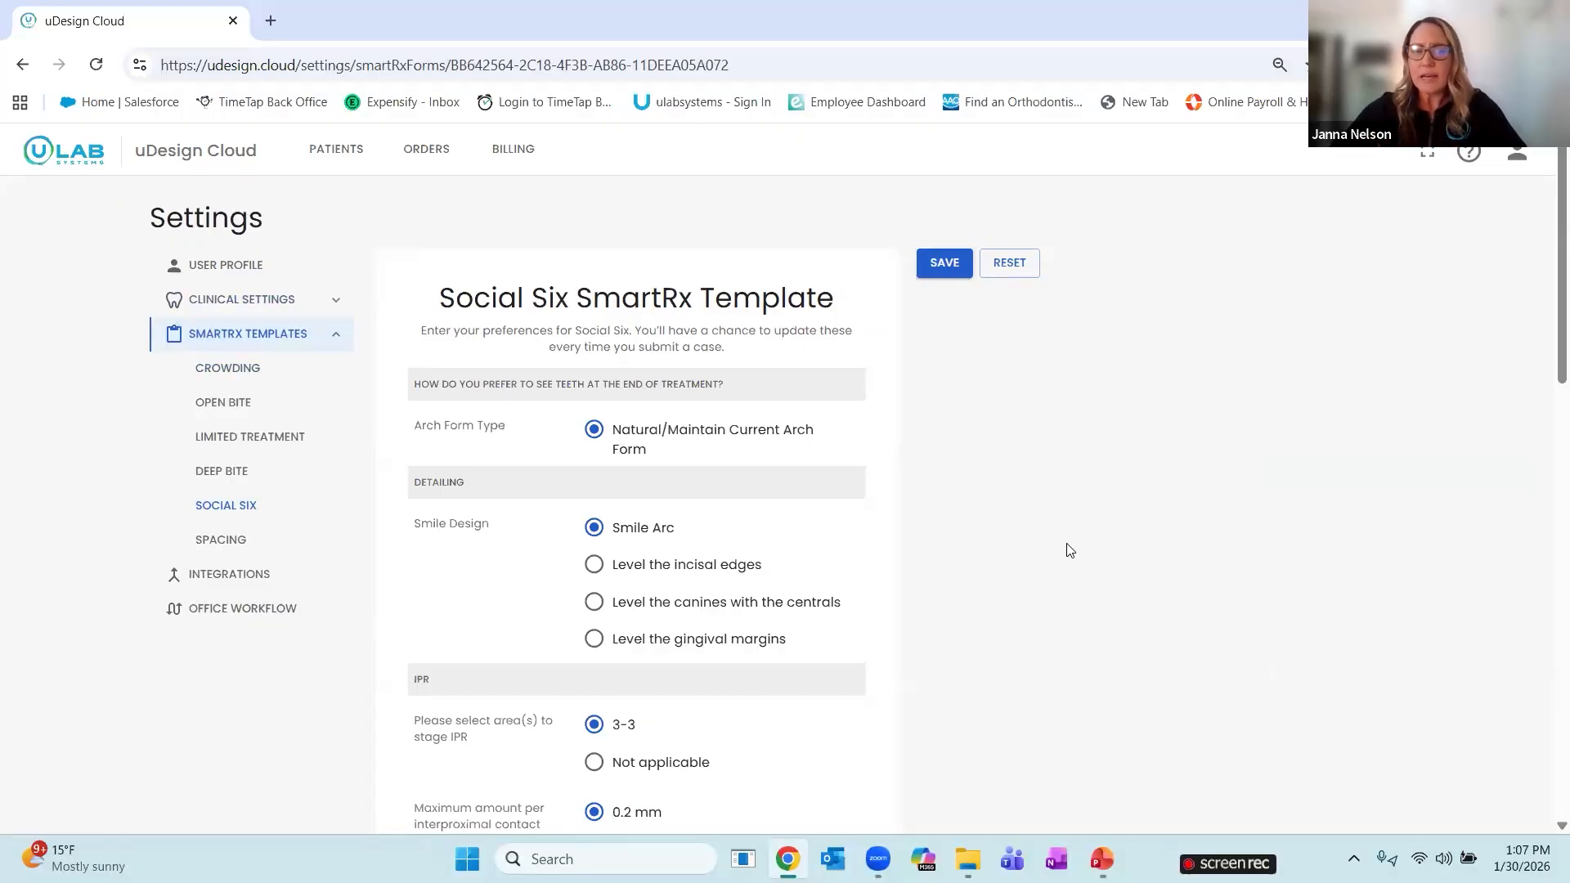
pyautogui.scroll(-4, 1024, 567)
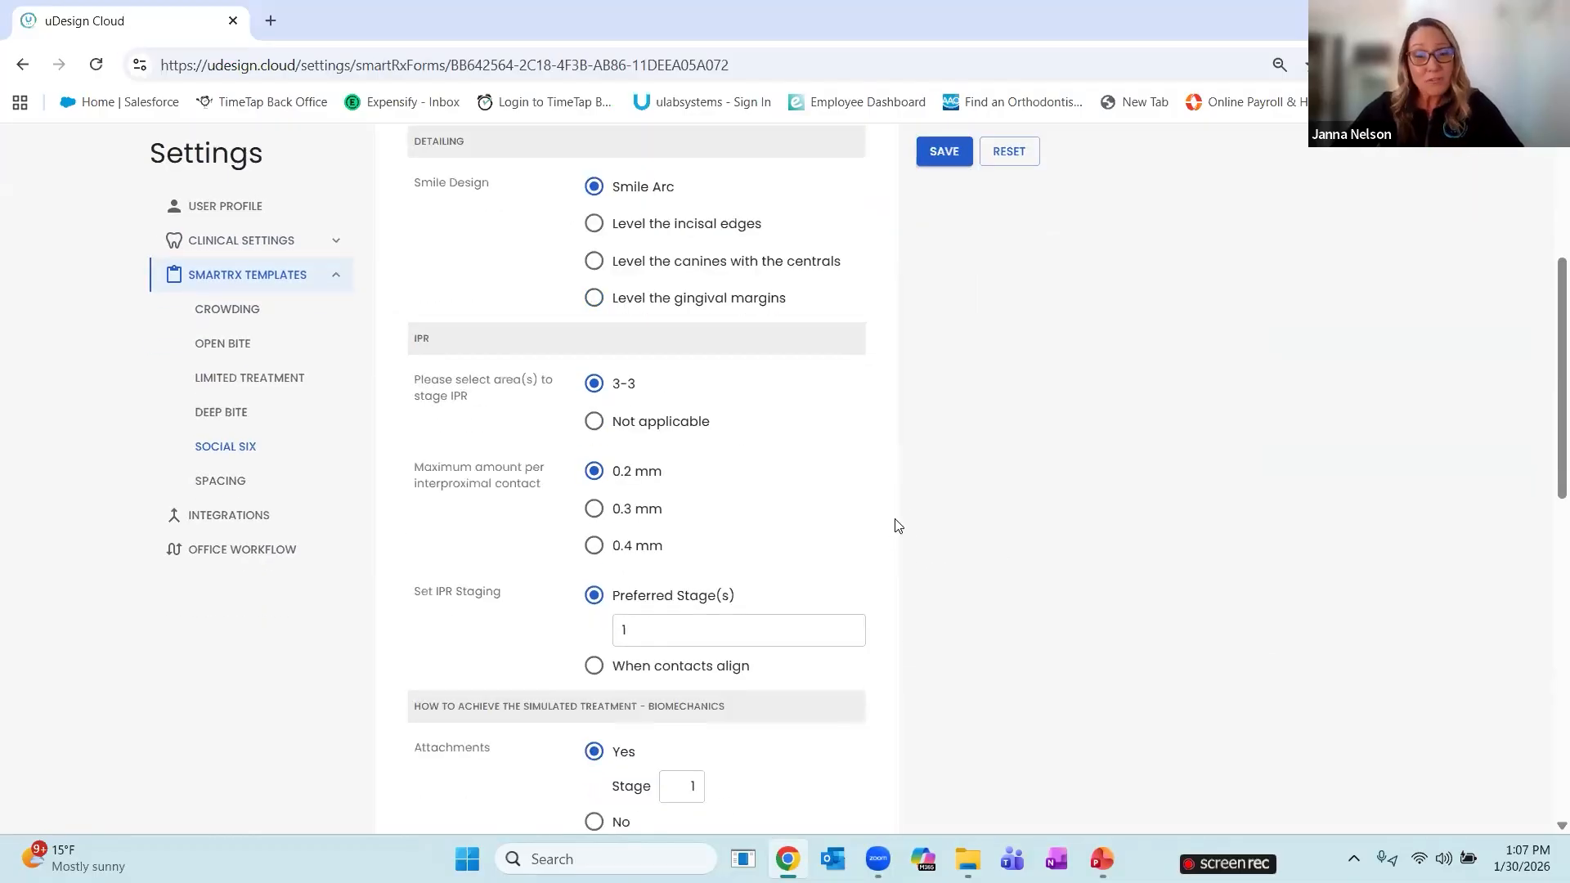
pyautogui.scroll(-4, 897, 524)
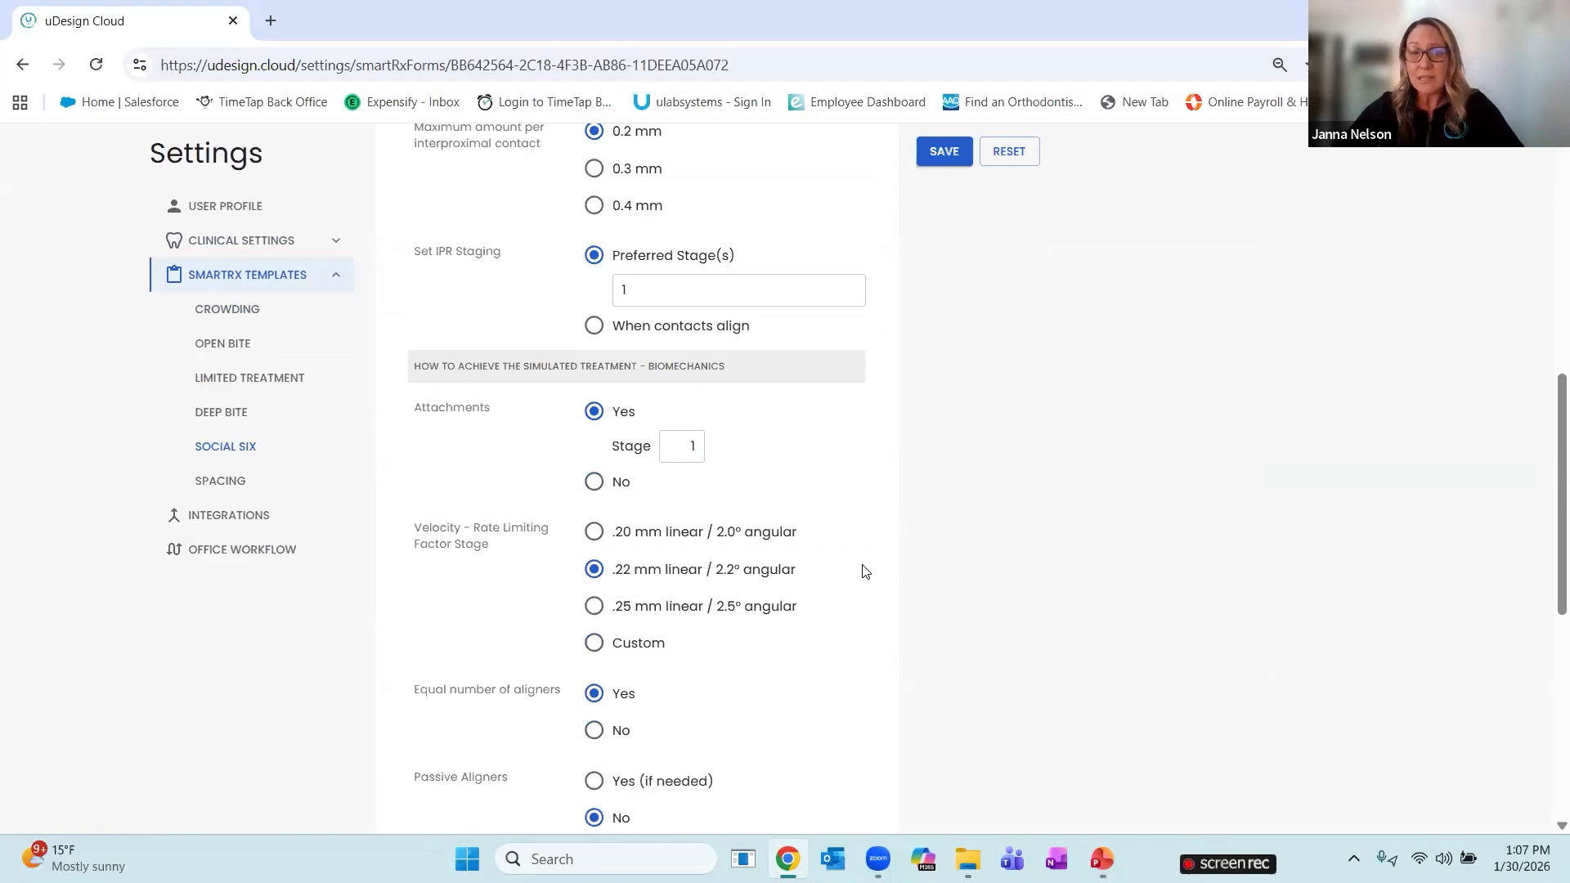
pyautogui.scroll(-4, 858, 572)
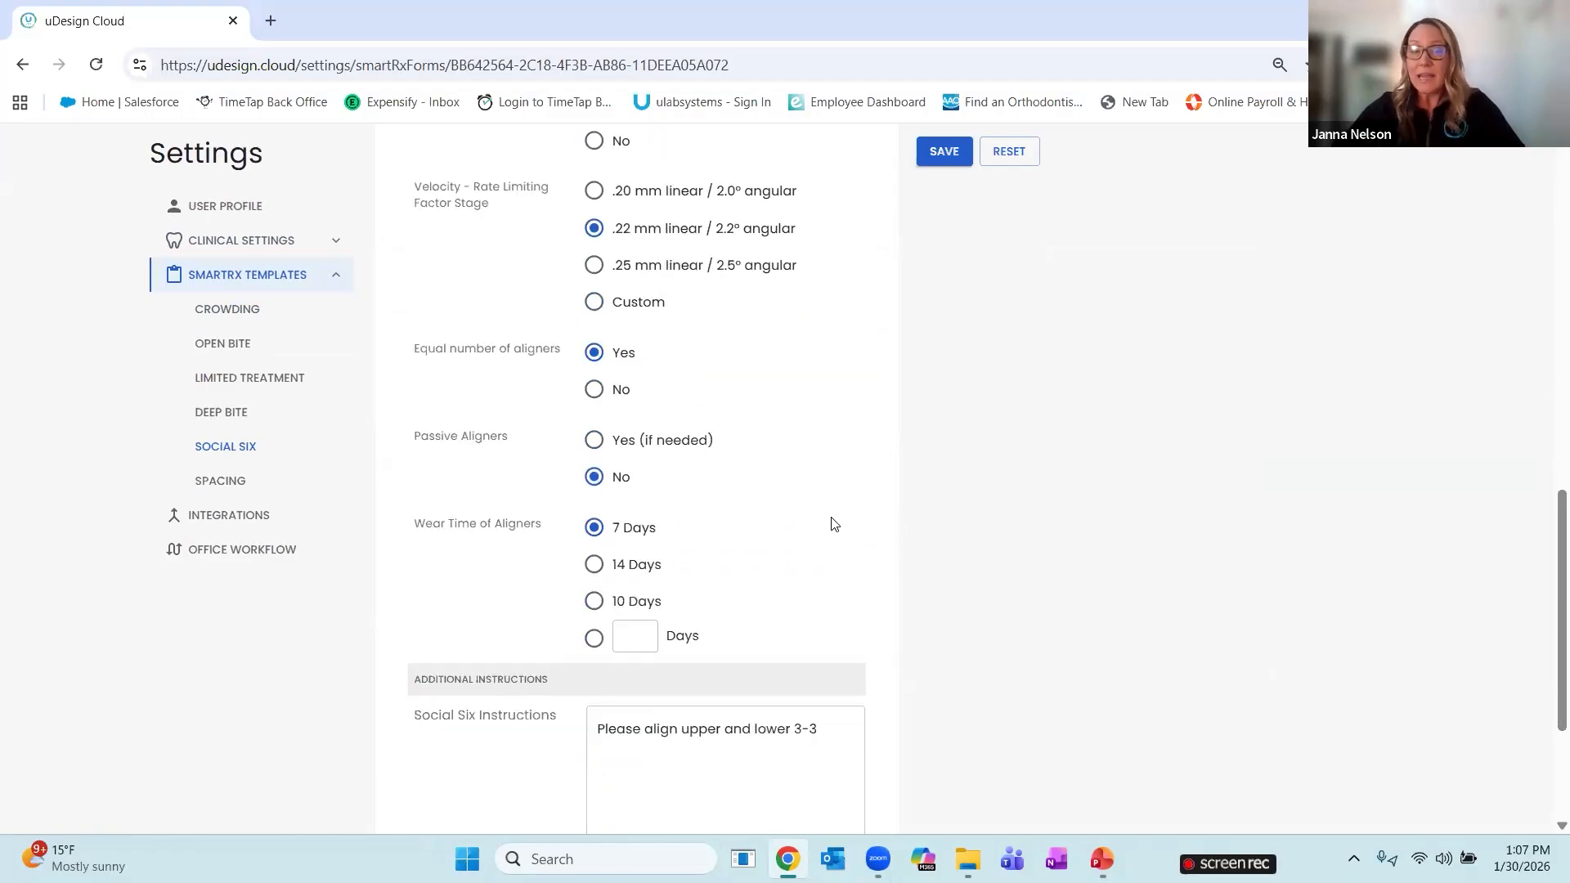
pyautogui.scroll(-3, 833, 524)
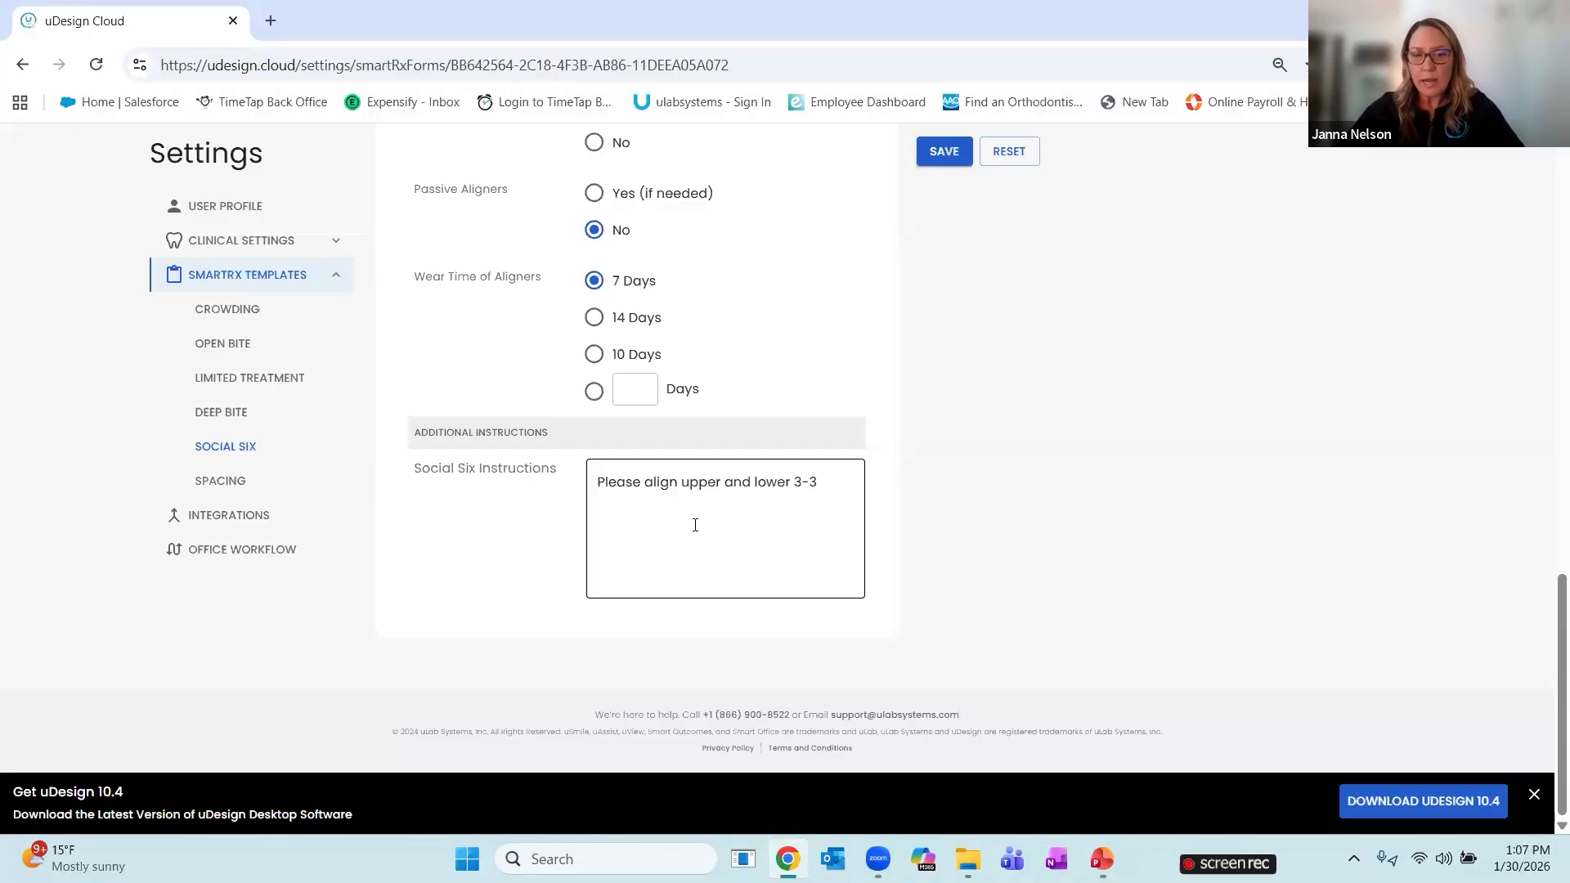
# Start adding a scanner integration with the Alliedstar brand, and cancel it without connecting
pyautogui.click(233, 515)
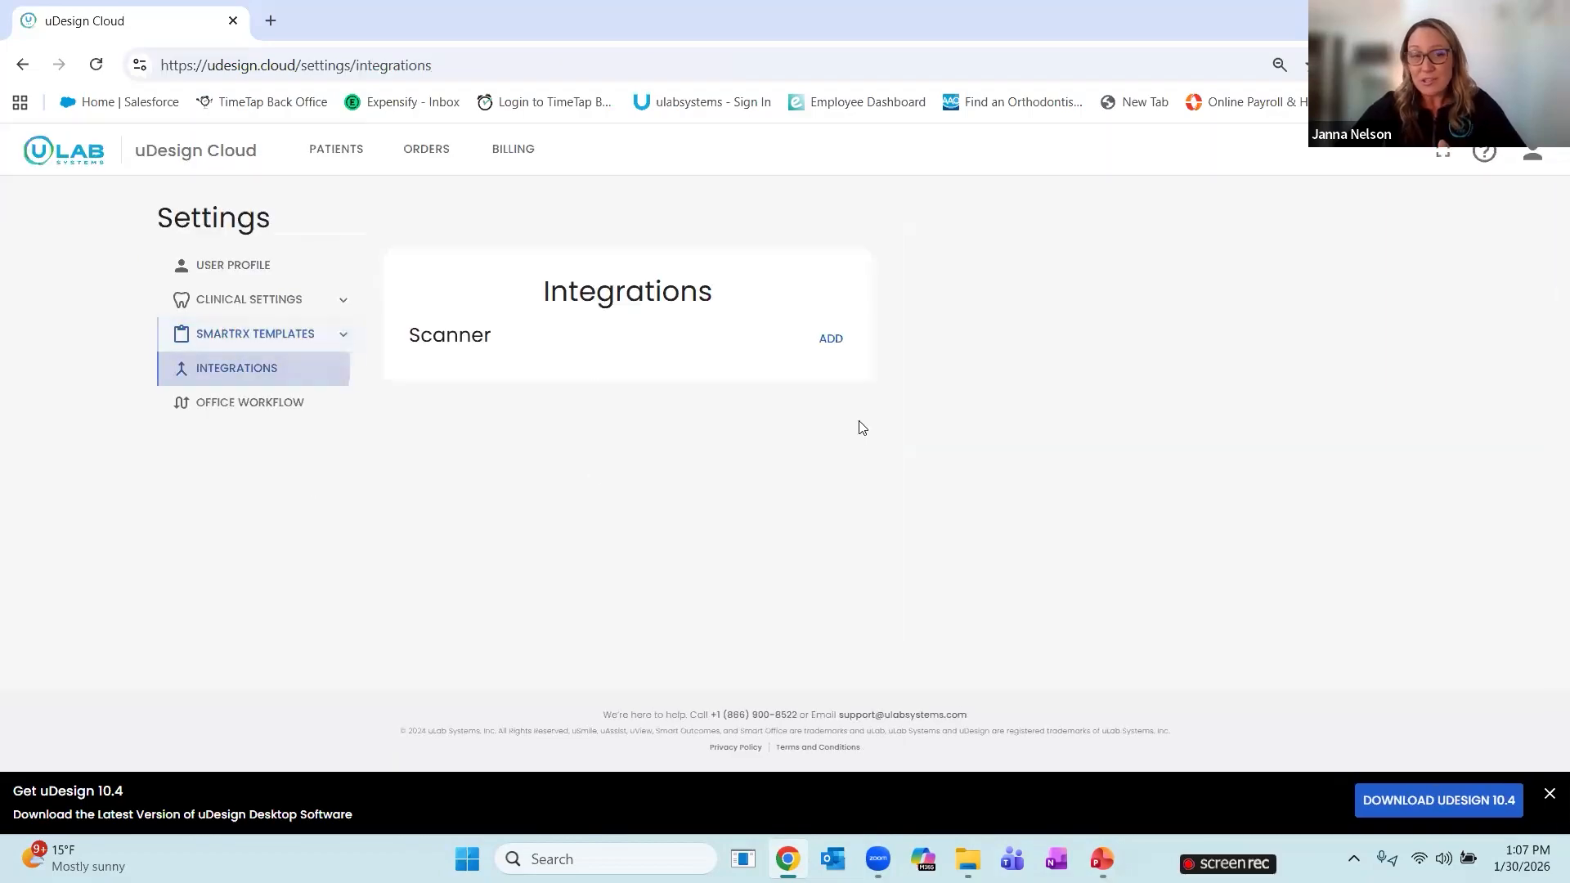
pyautogui.click(830, 340)
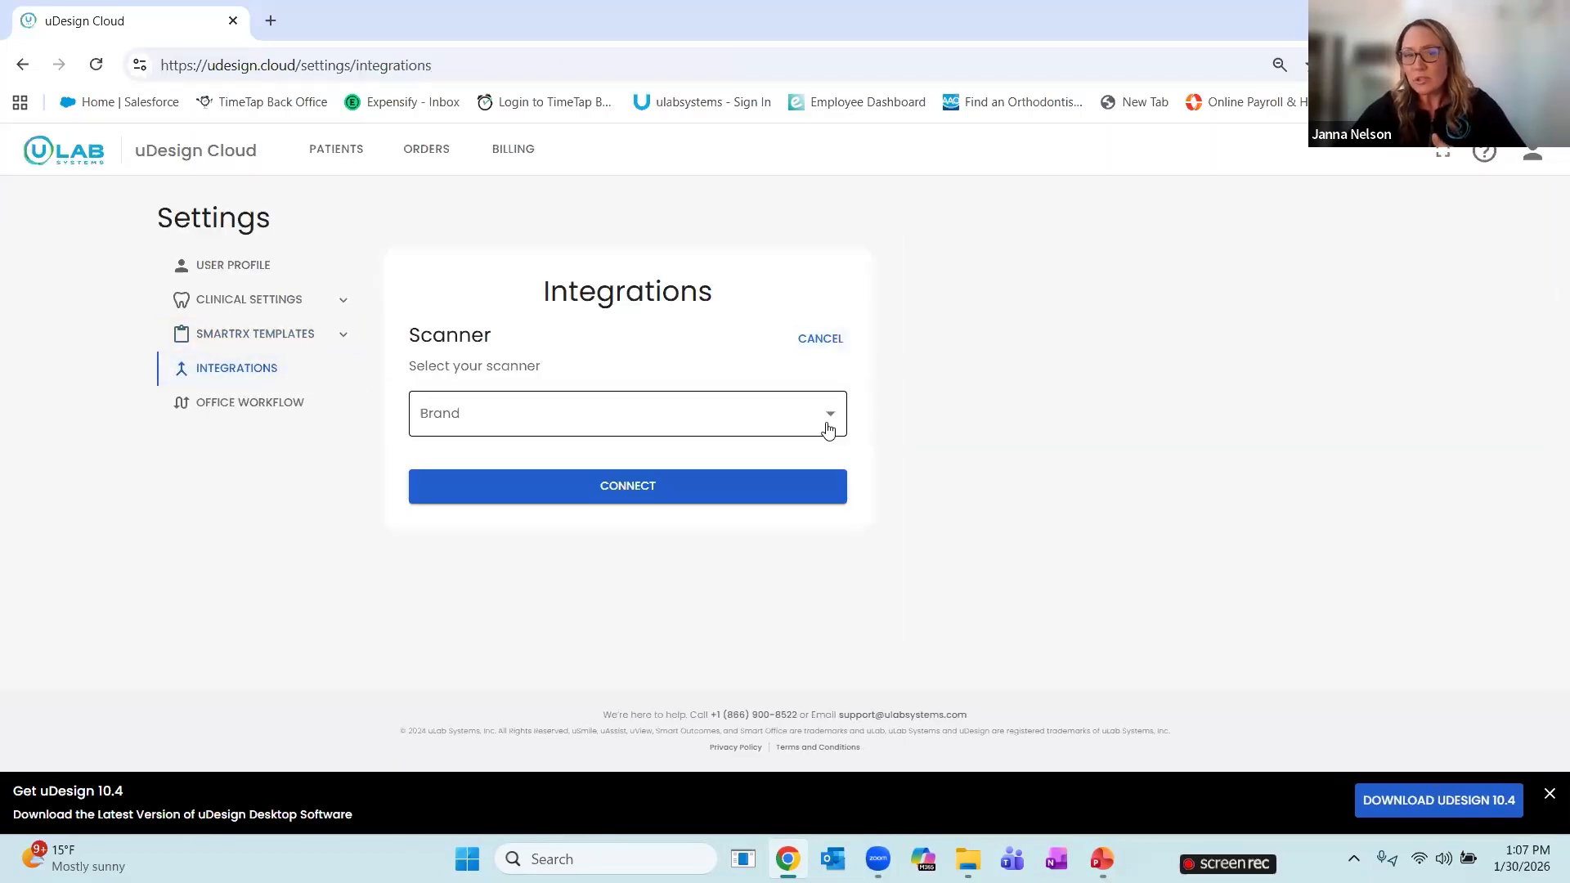
pyautogui.click(831, 418)
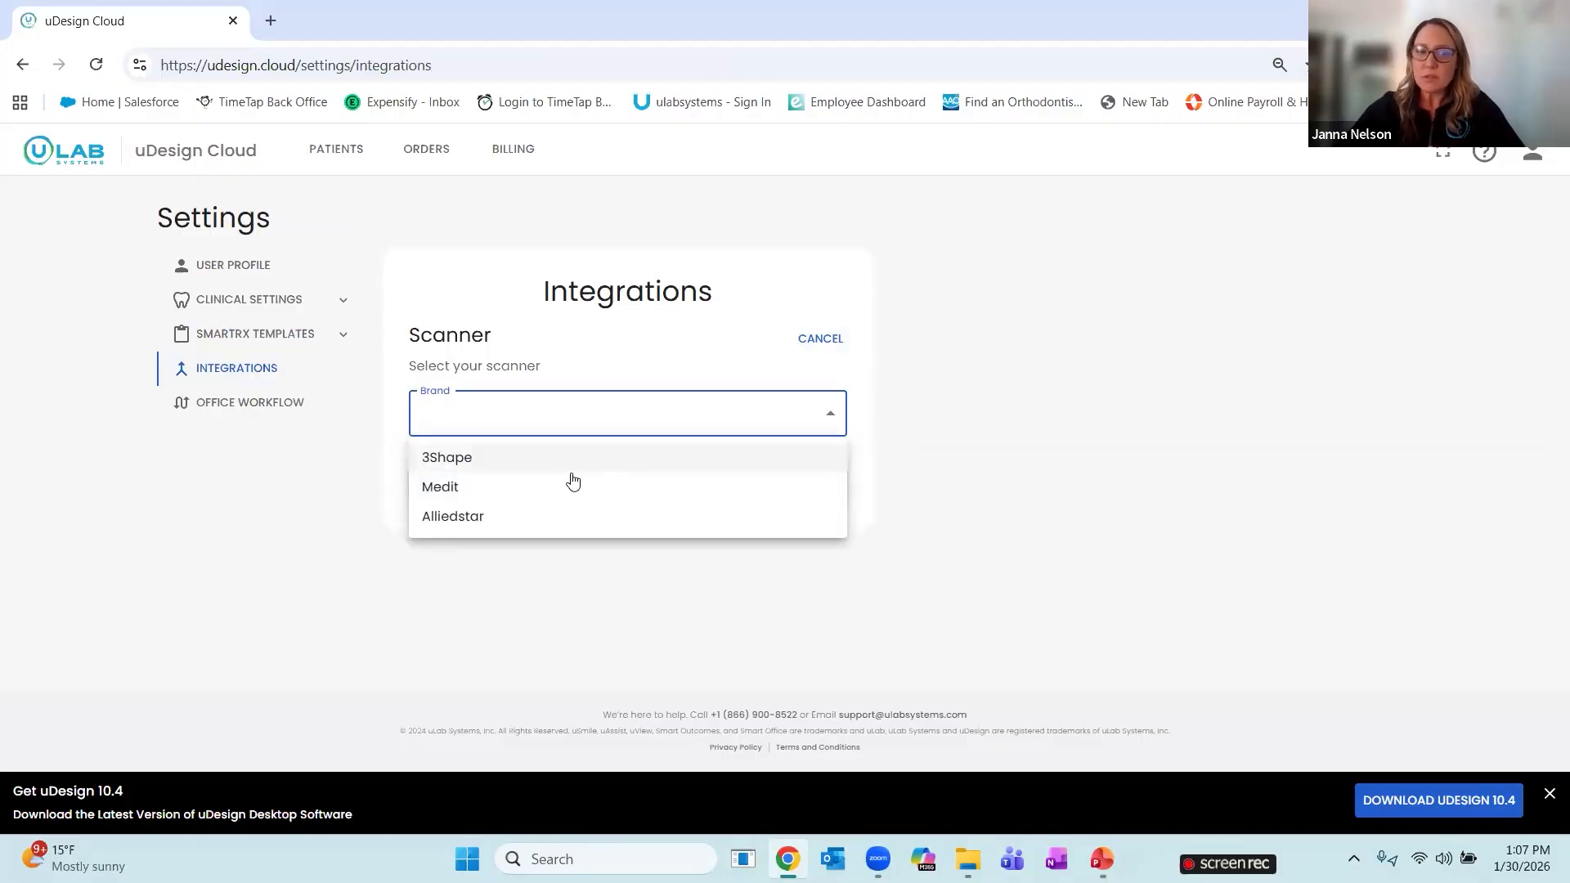
pyautogui.click(522, 528)
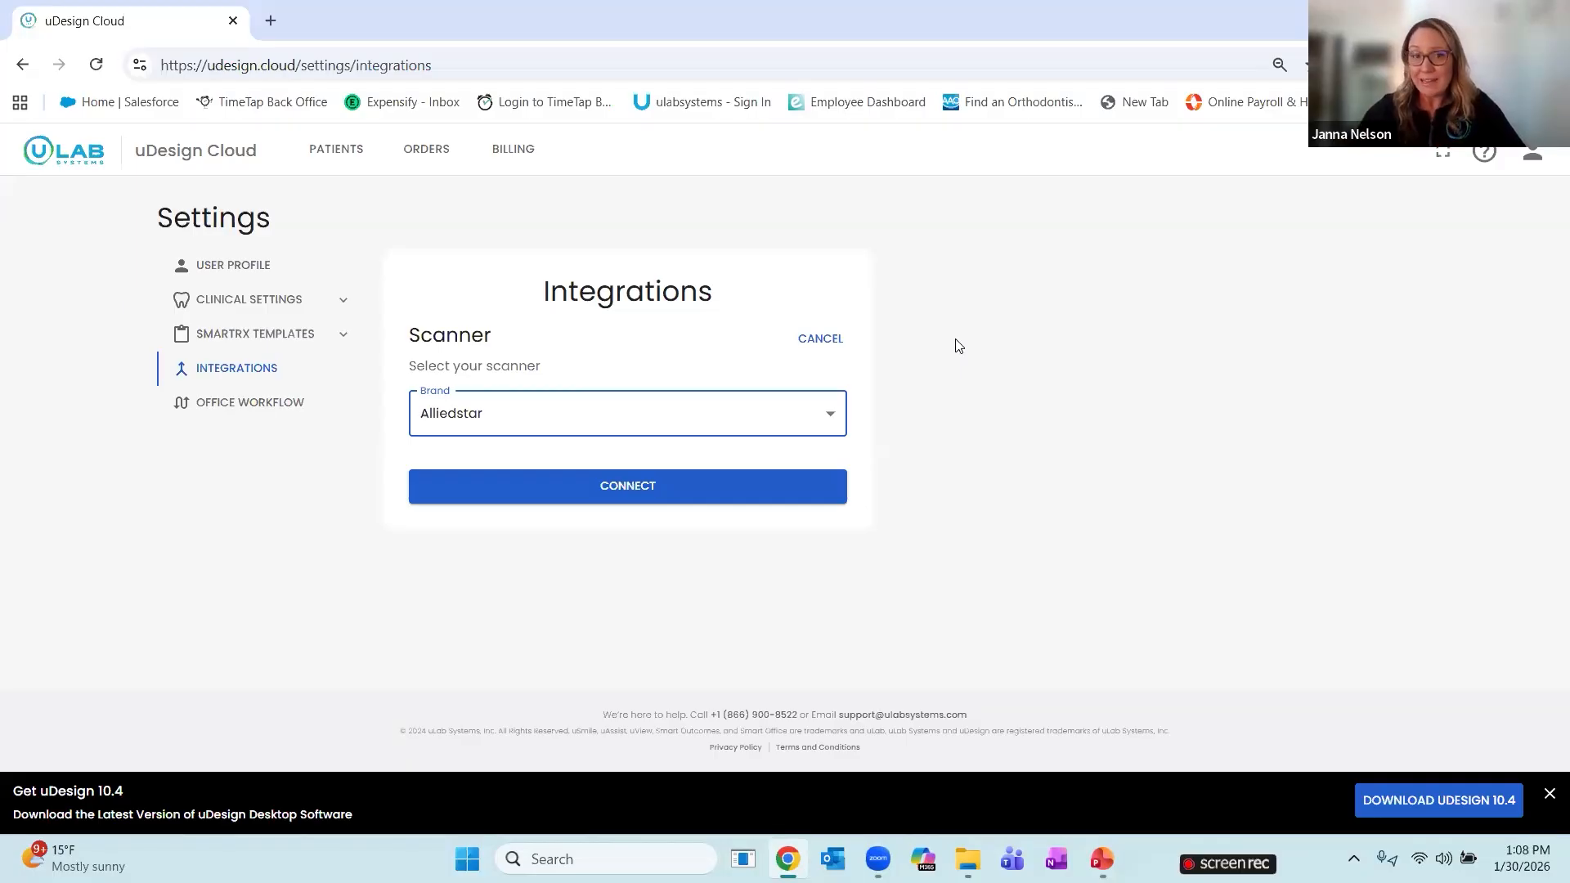
pyautogui.click(834, 350)
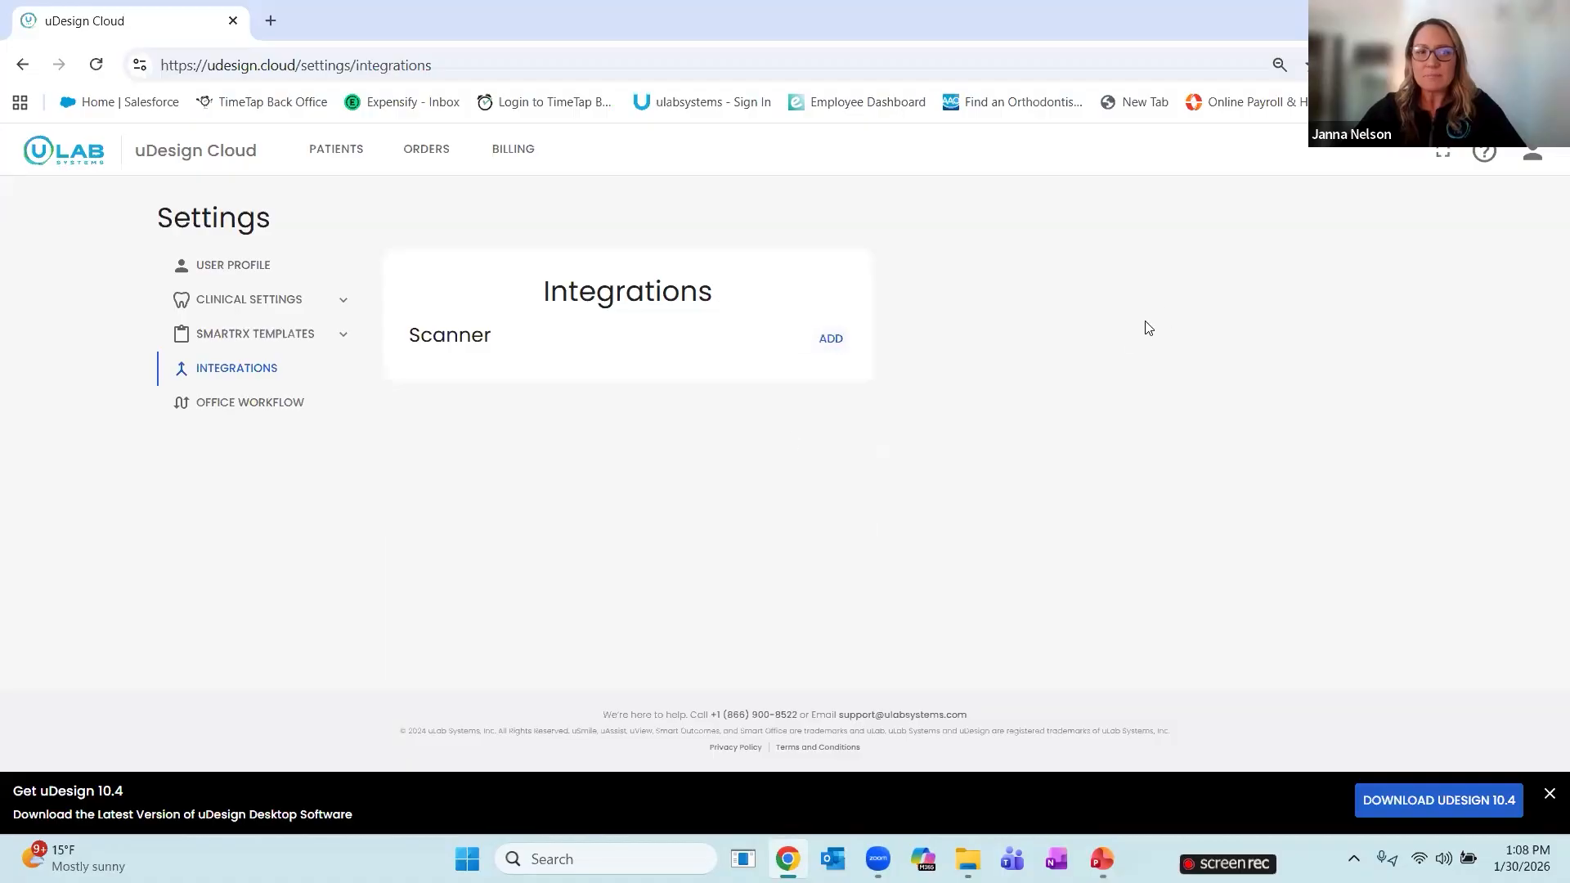
# View the Office Workflow flag labels in the settings and the matching Workflow filter options in the patient list
pyautogui.click(271, 410)
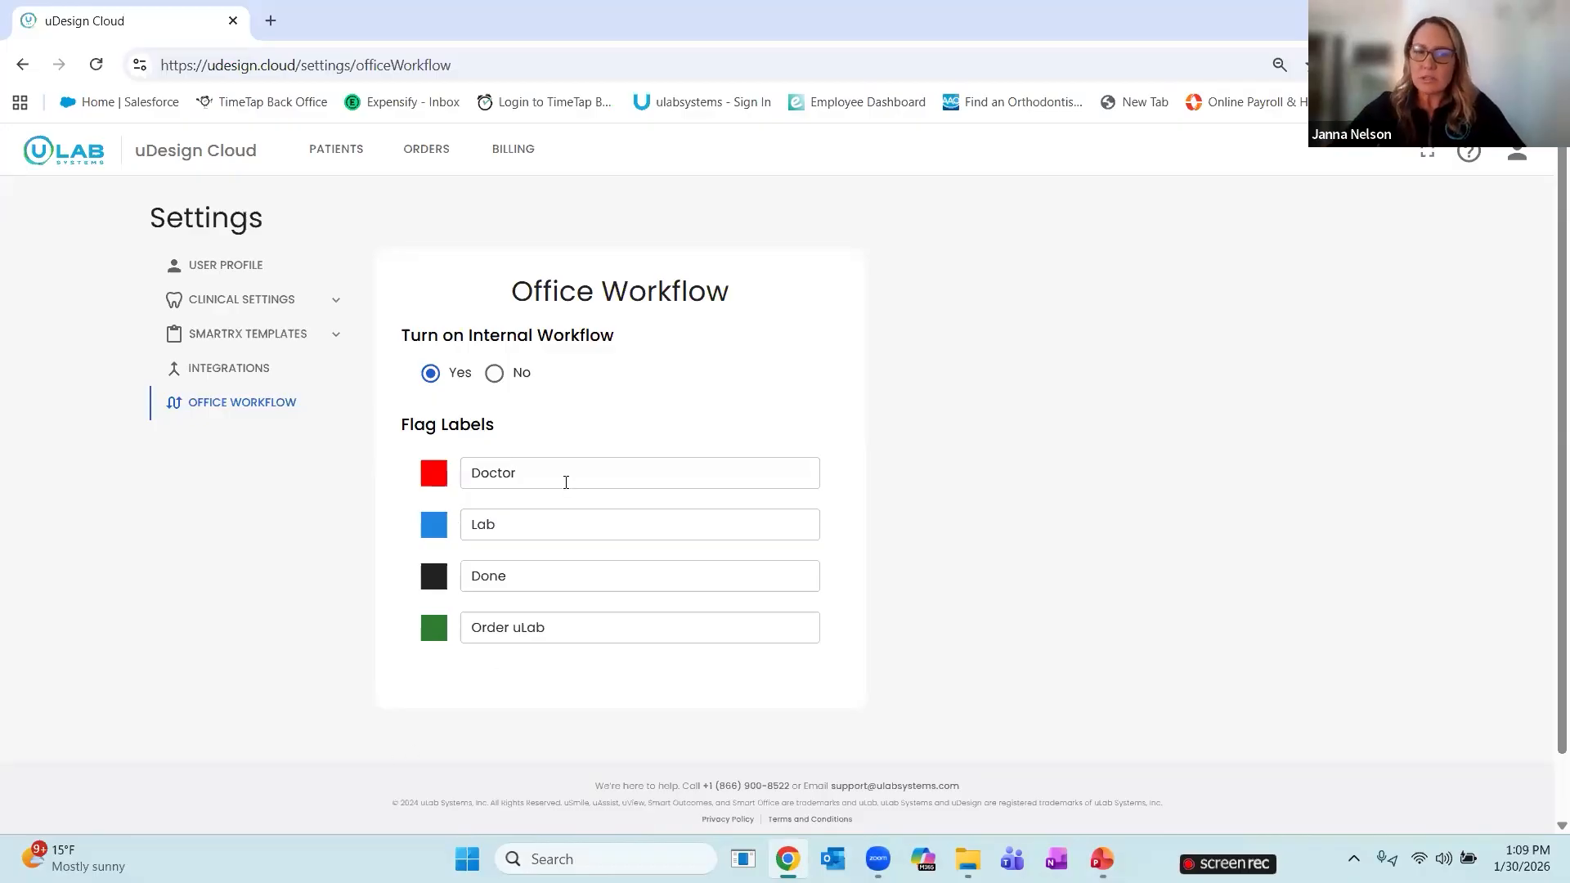
pyautogui.click(340, 152)
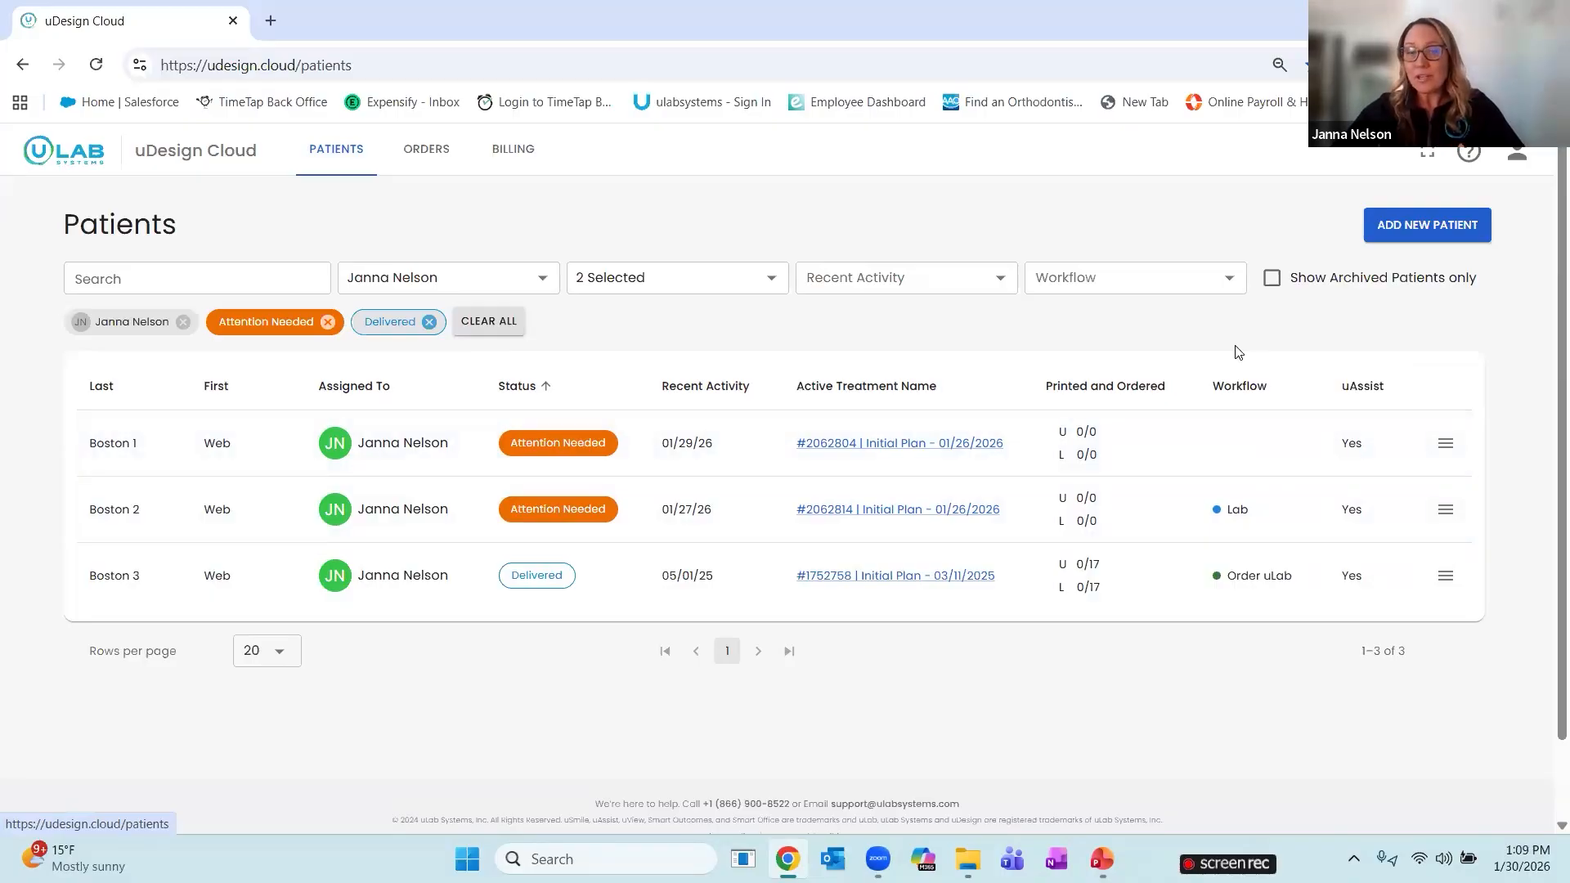
pyautogui.click(1226, 282)
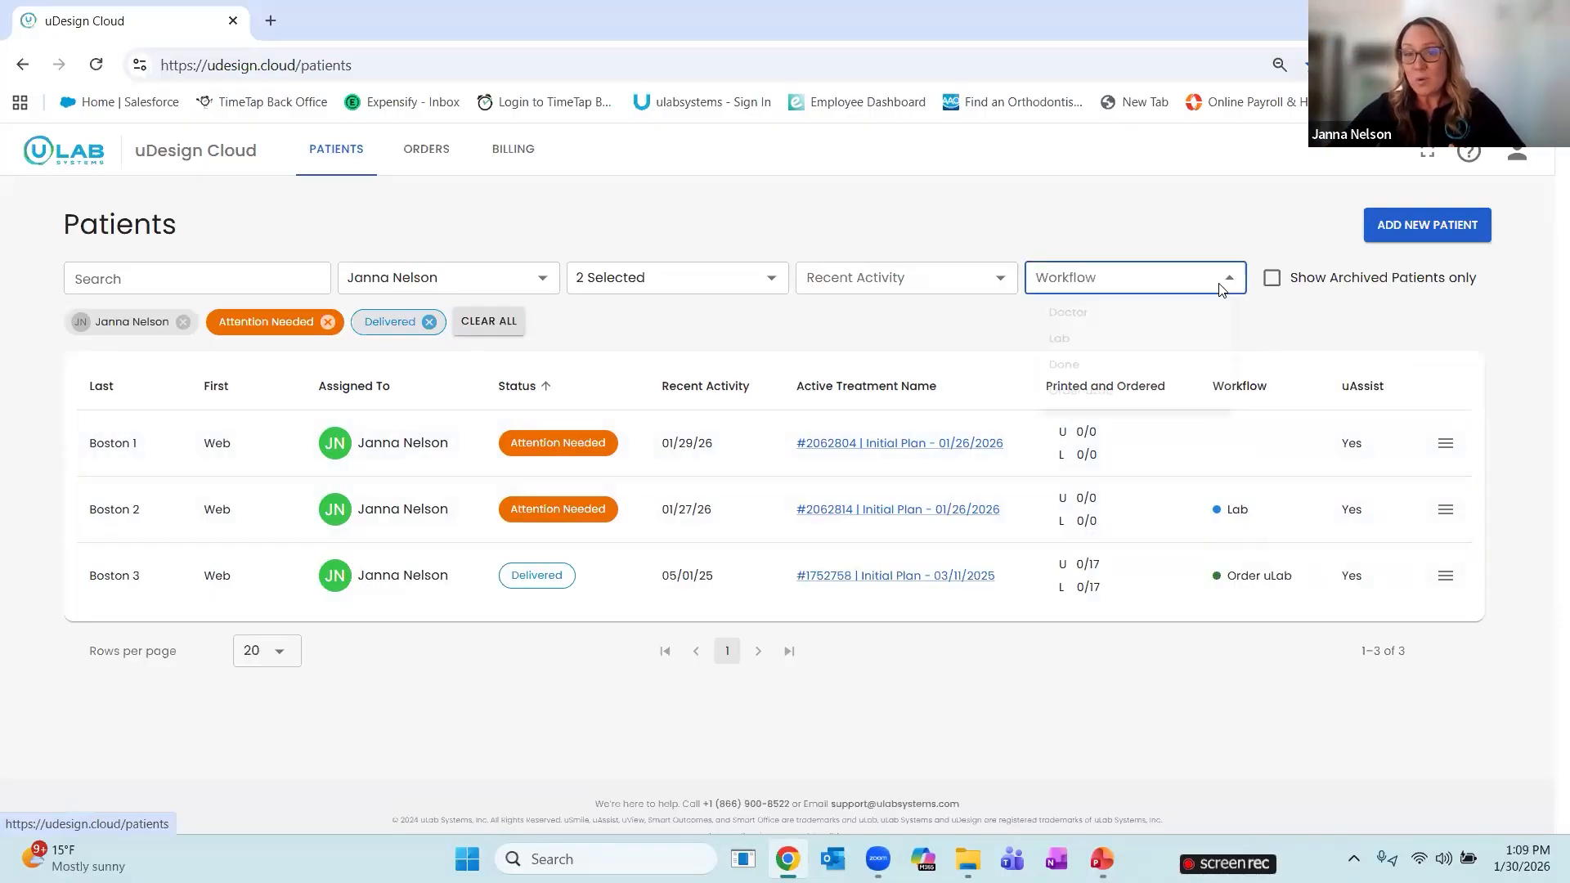
pyautogui.click(1376, 337)
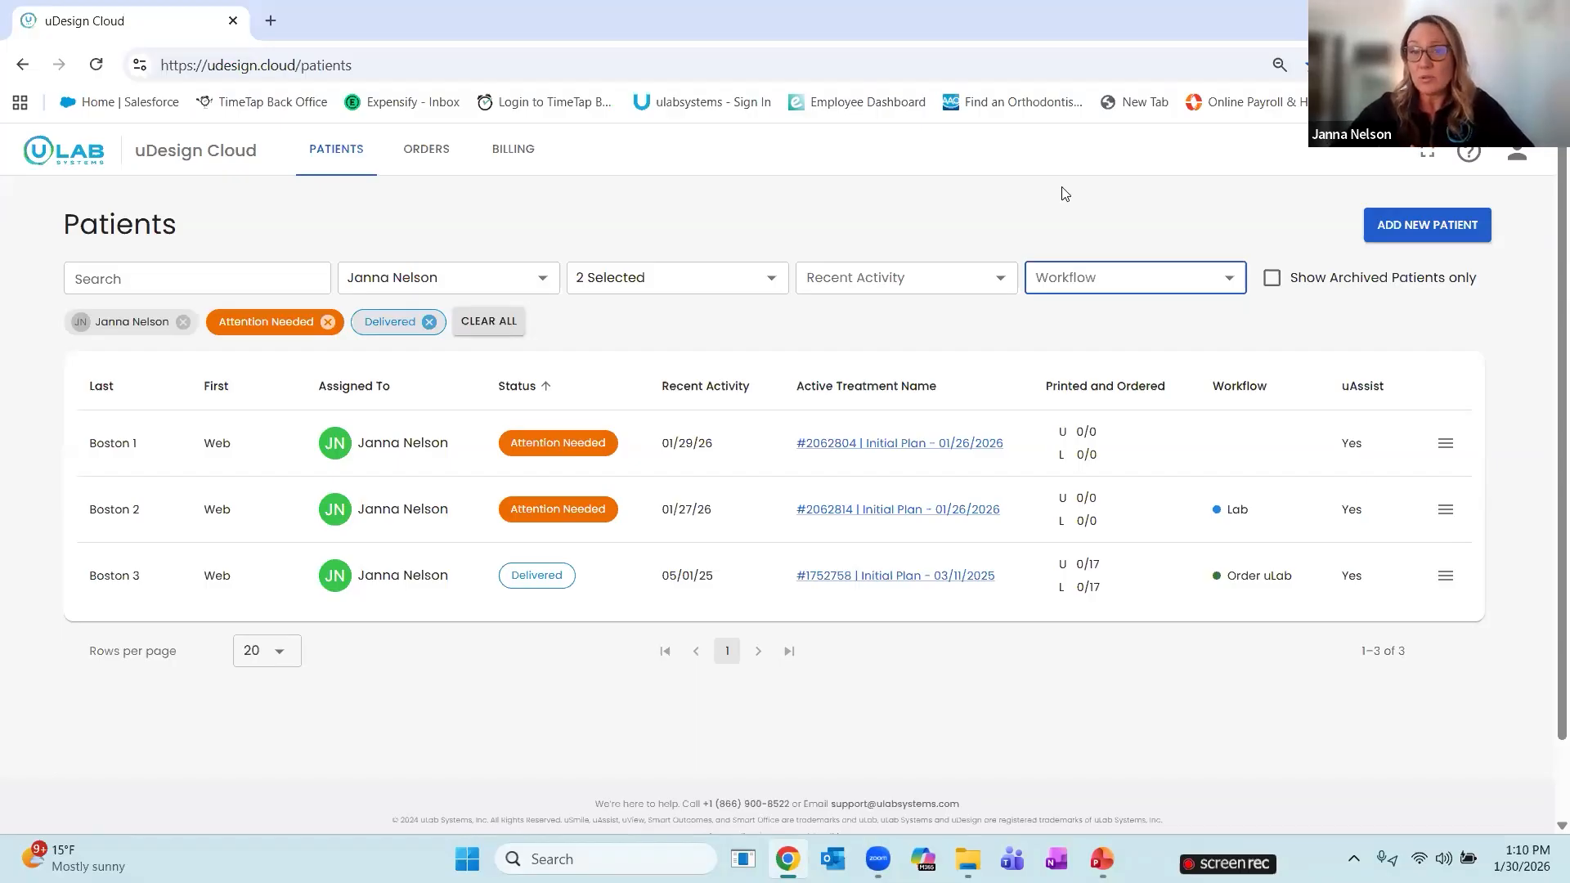
# Start a new patient record in full screen and enter the patient's first and last name
pyautogui.click(1388, 225)
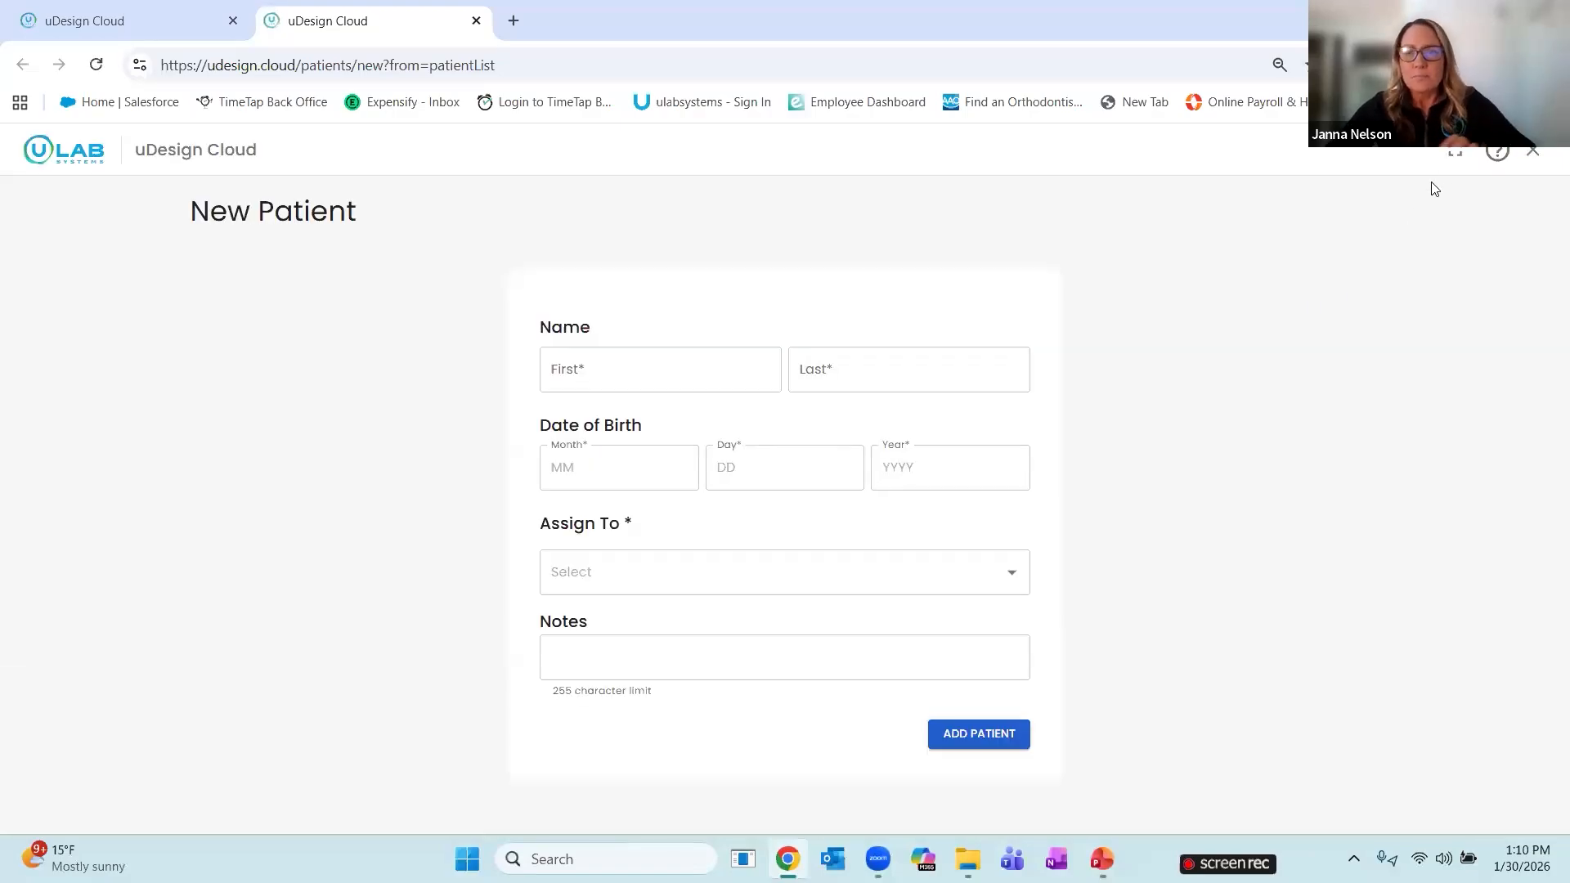
pyautogui.click(1462, 156)
pyautogui.click(627, 247)
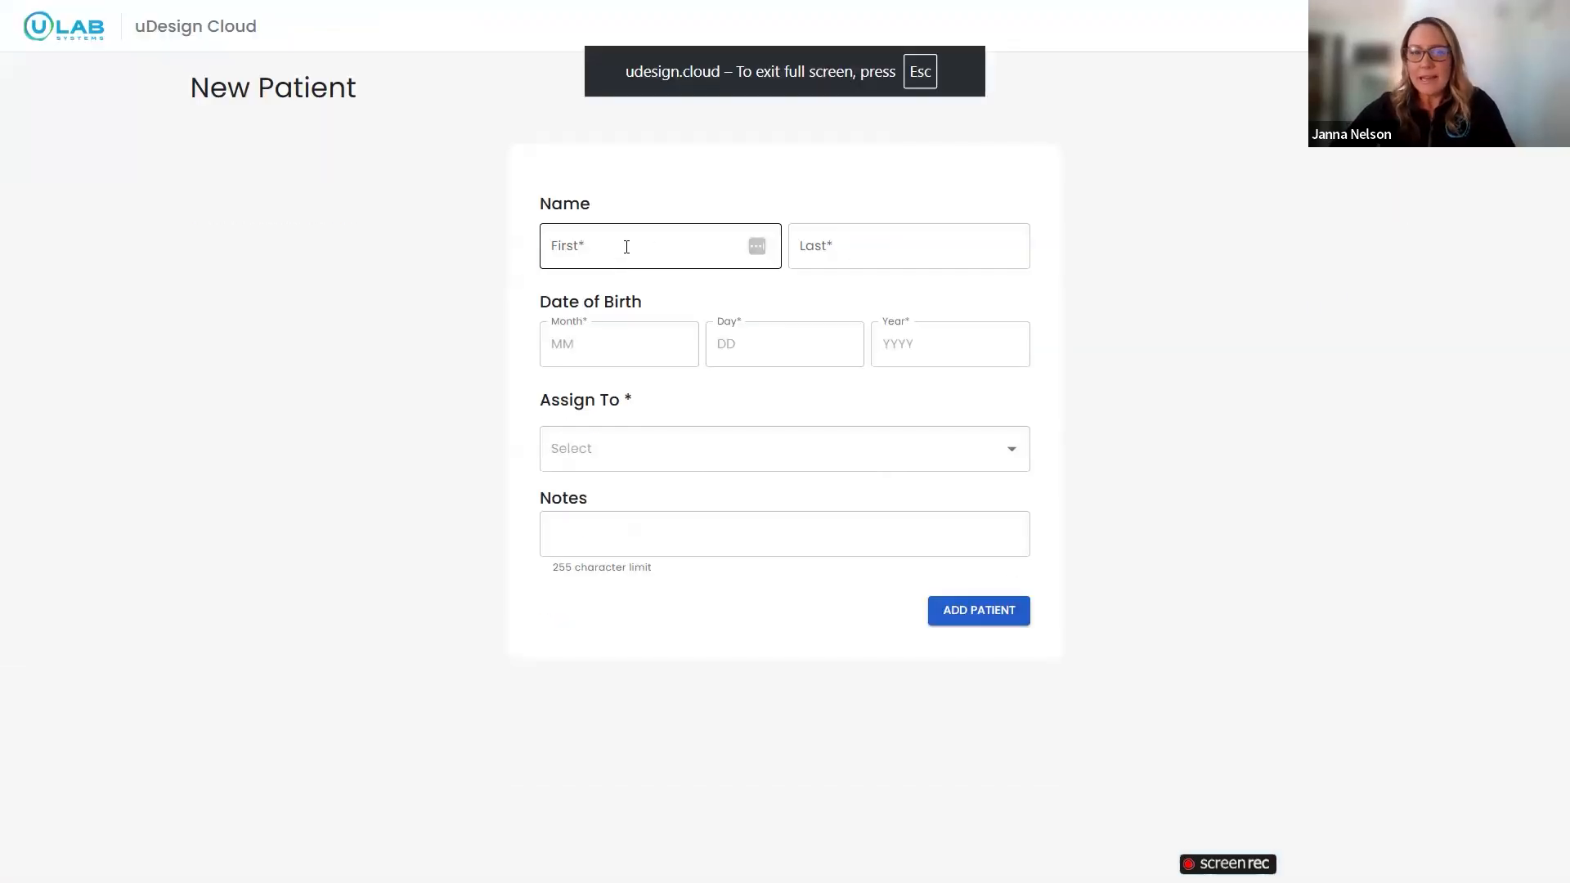
pyautogui.write('Test')
pyautogui.press('Tab')
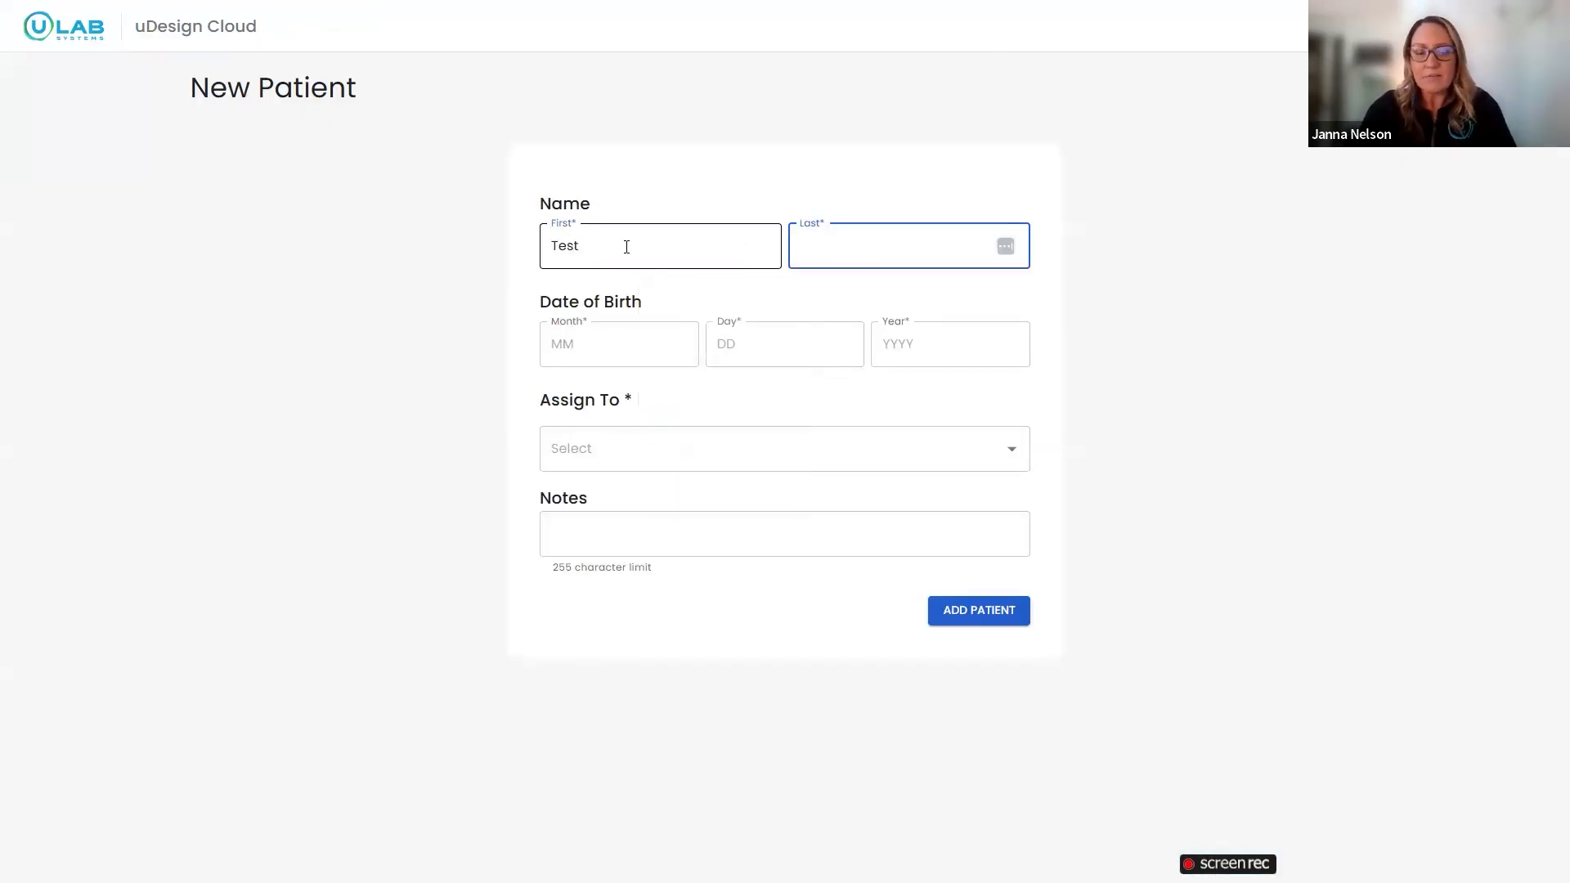
pyautogui.write('Test')
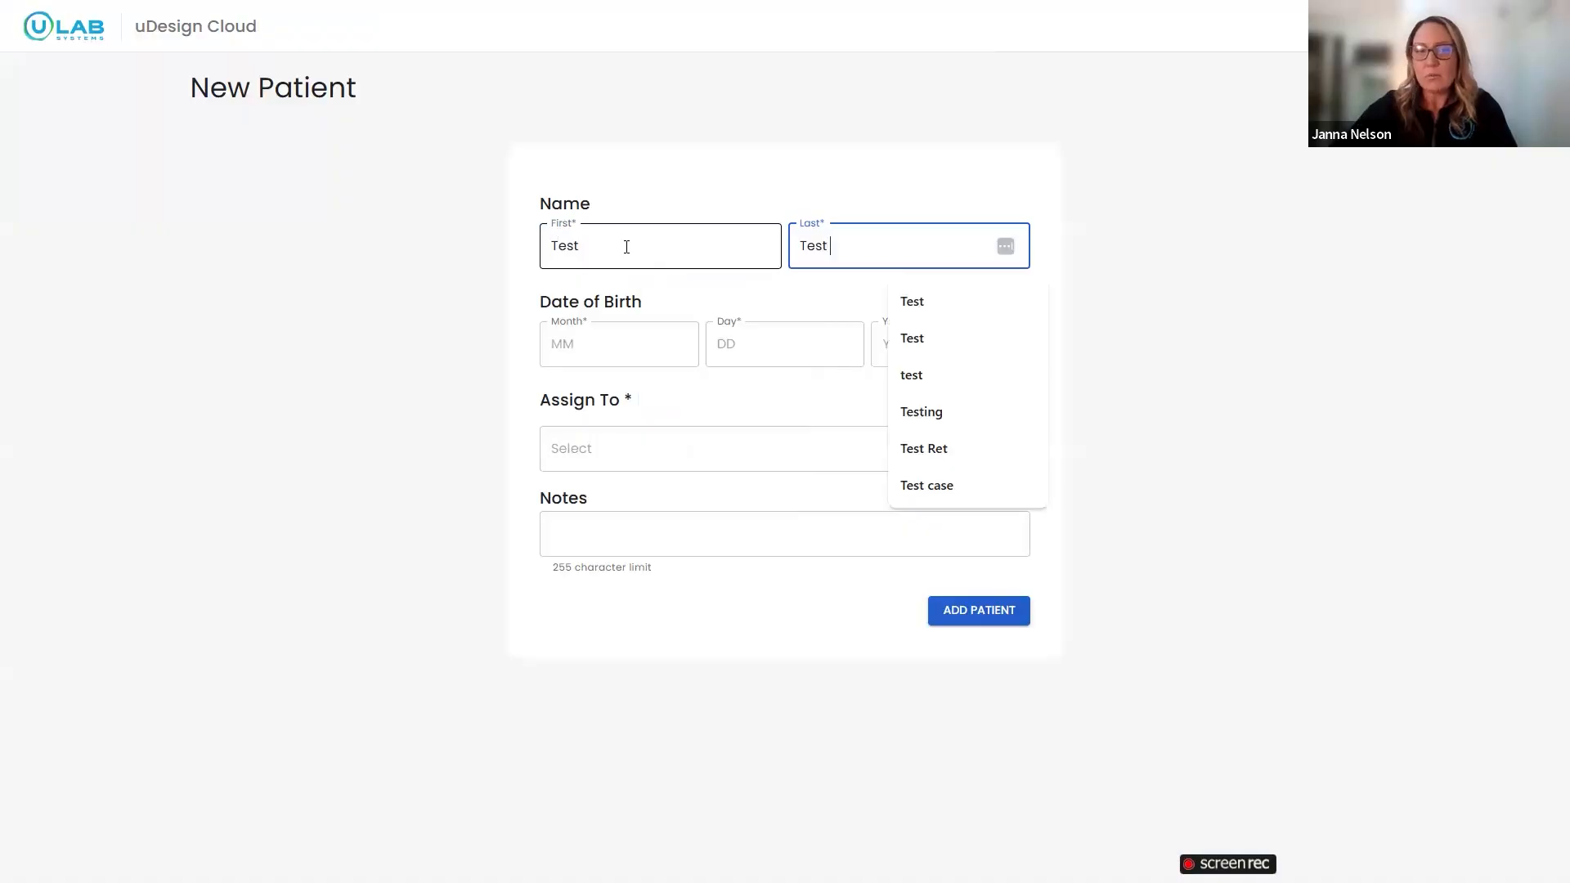
# Fill in the month, day and year of the new patient's date of birth
pyautogui.click(588, 343)
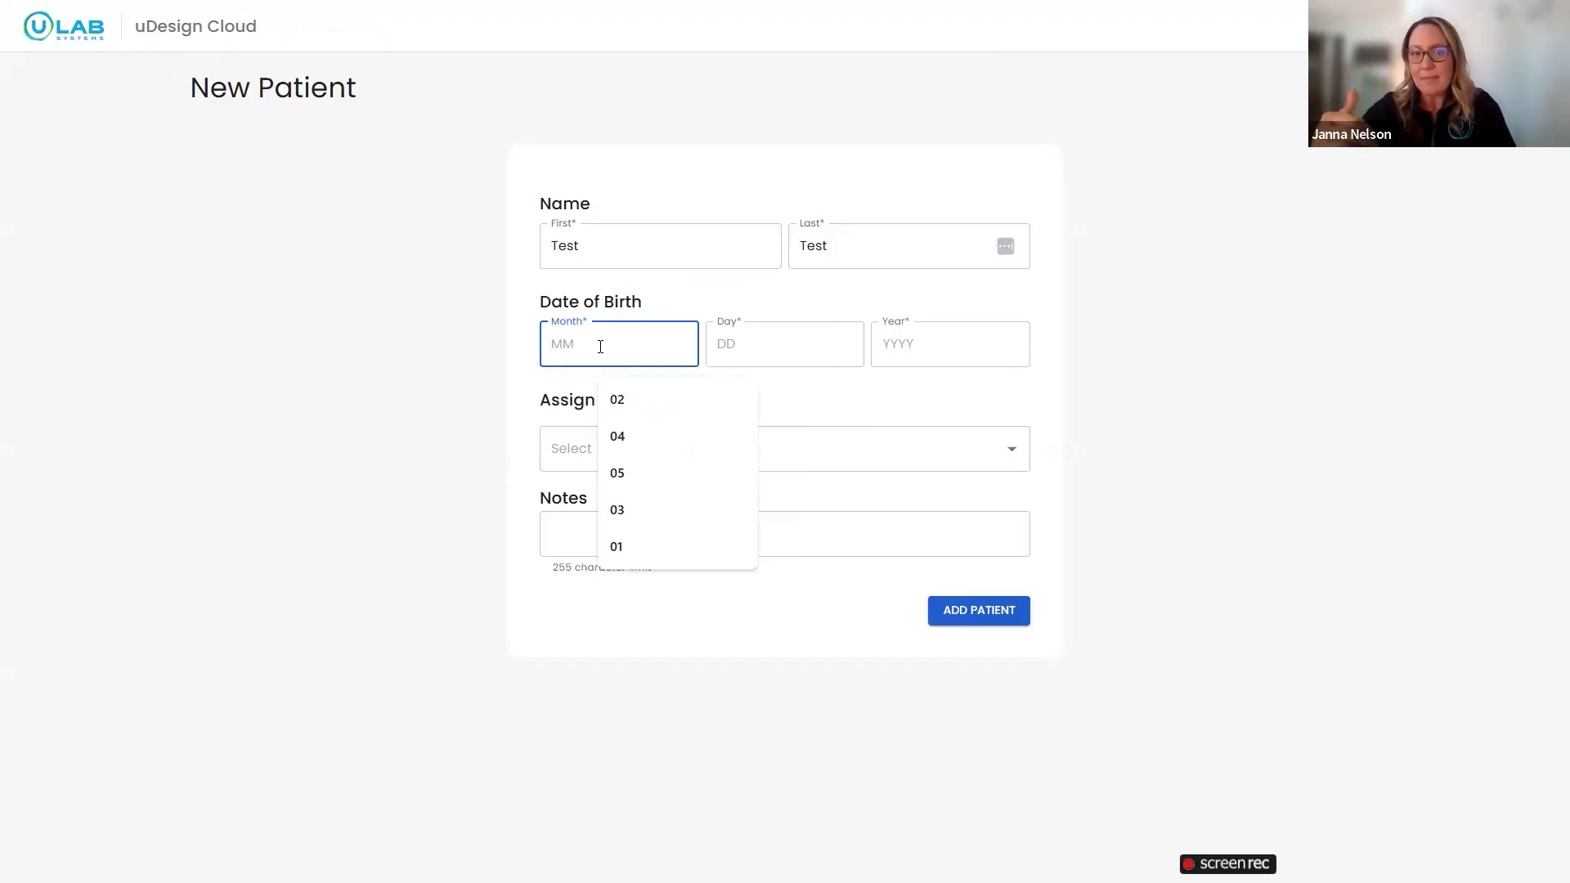
pyautogui.write('04')
pyautogui.press('Tab')
pyautogui.write('05')
pyautogui.press('Tab')
pyautogui.write('1979')
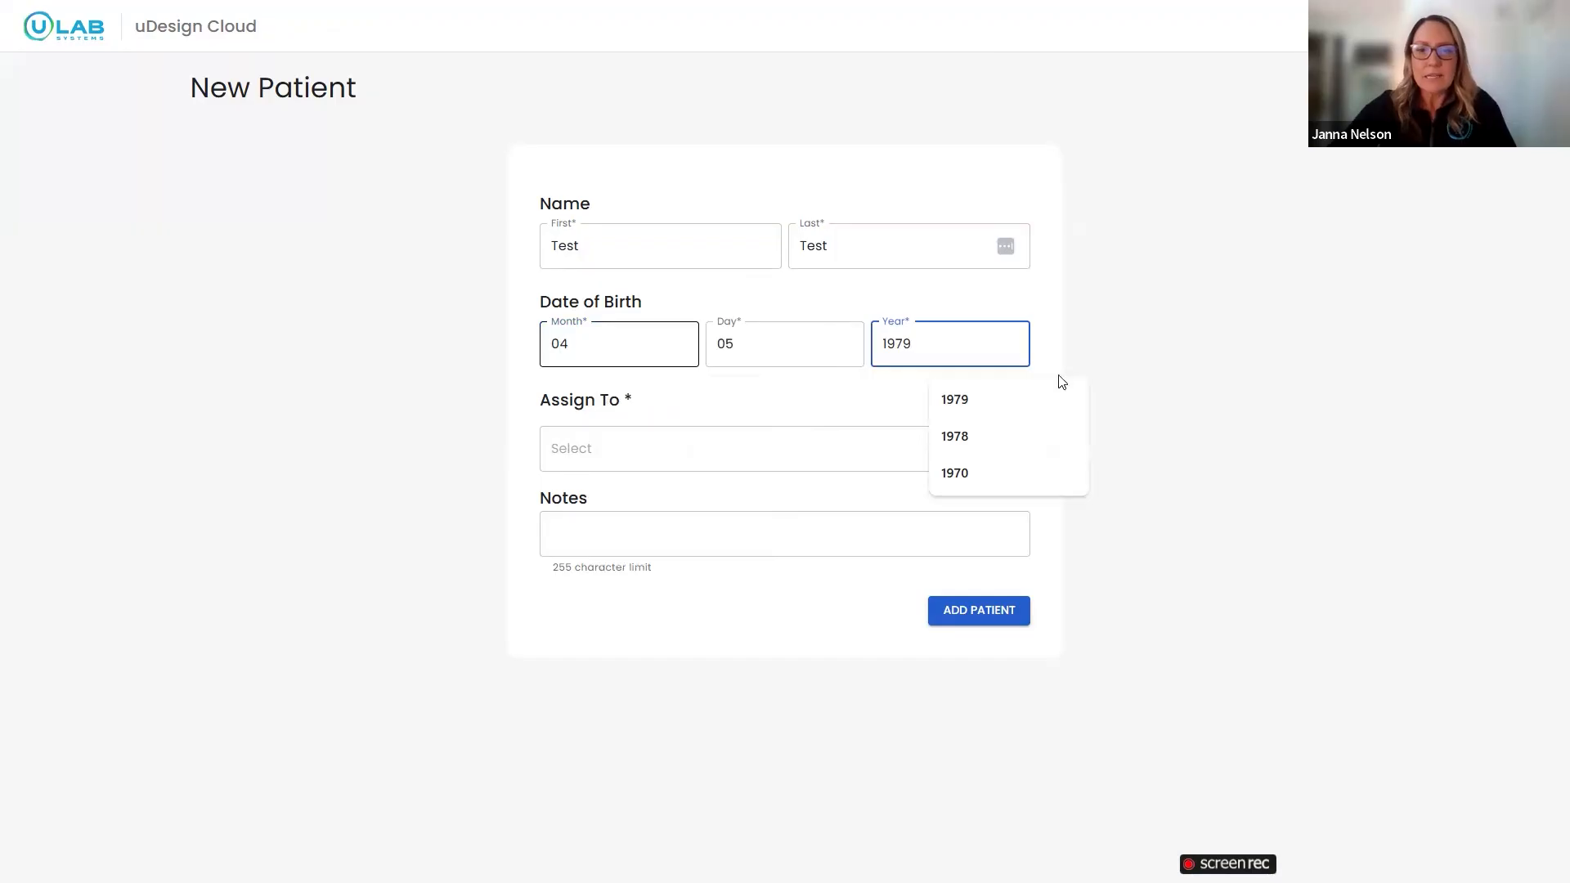
# Assign the new patient to the account's own clinician and open the Notes field for entry
pyautogui.click(1022, 456)
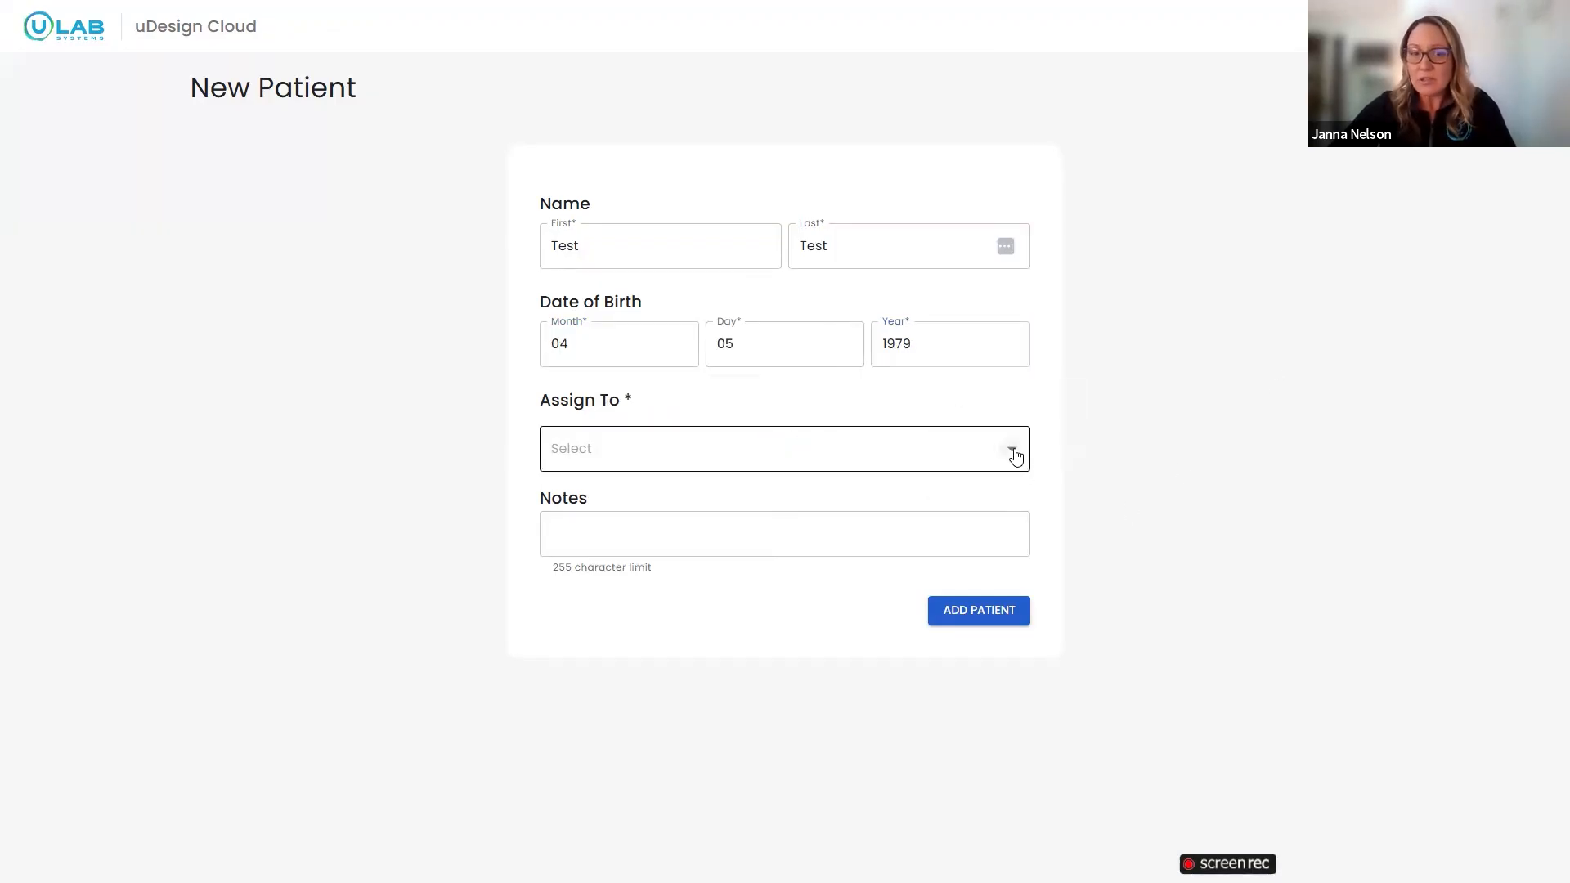
pyautogui.click(1013, 451)
pyautogui.click(685, 778)
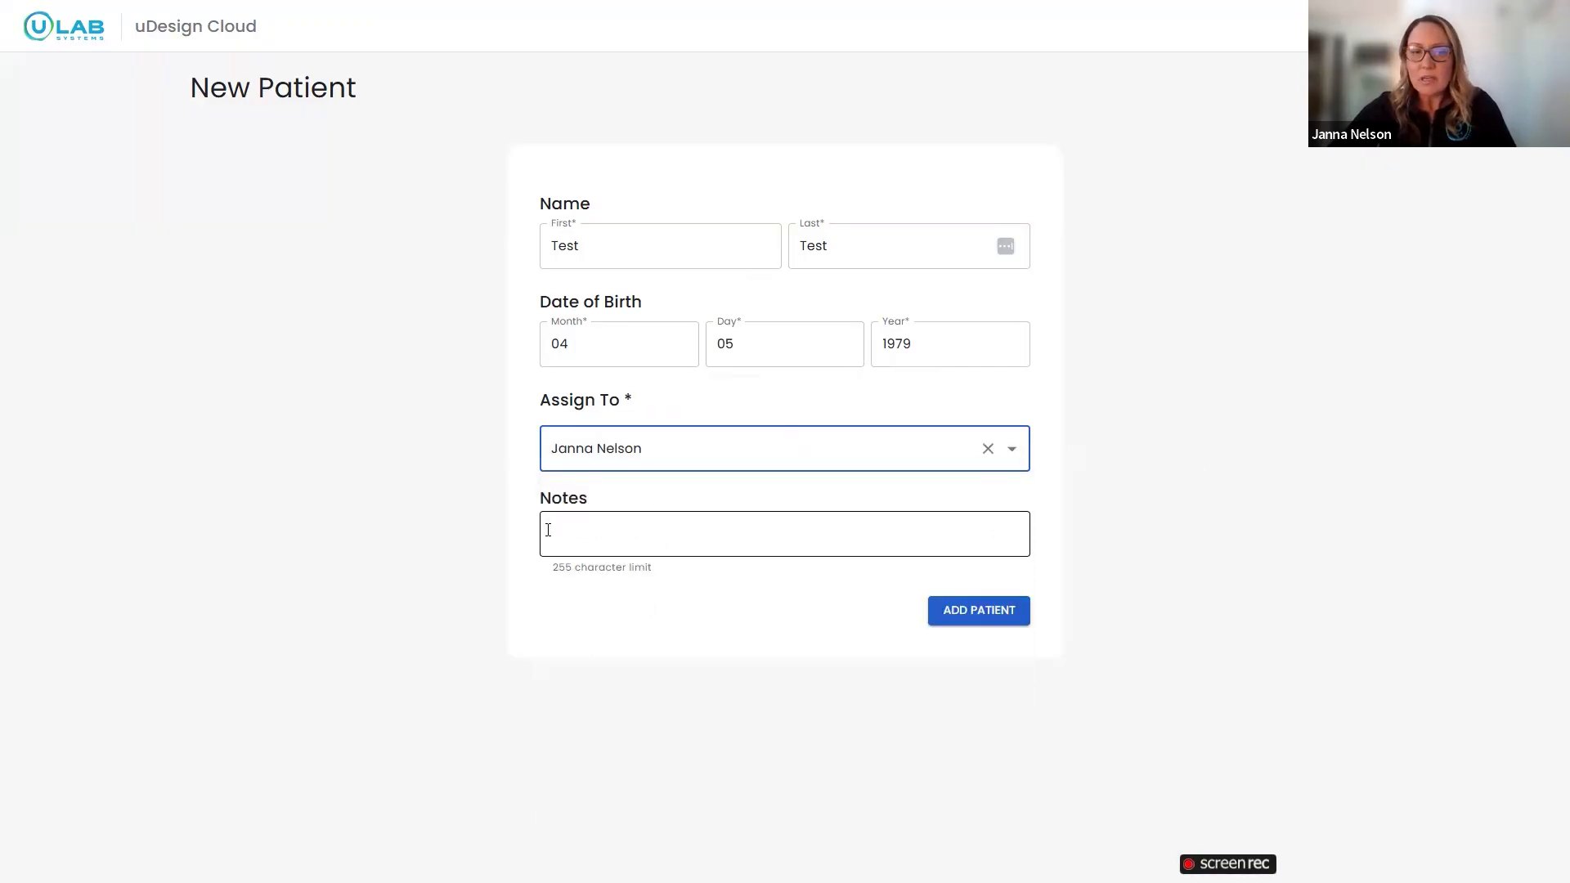
pyautogui.click(695, 543)
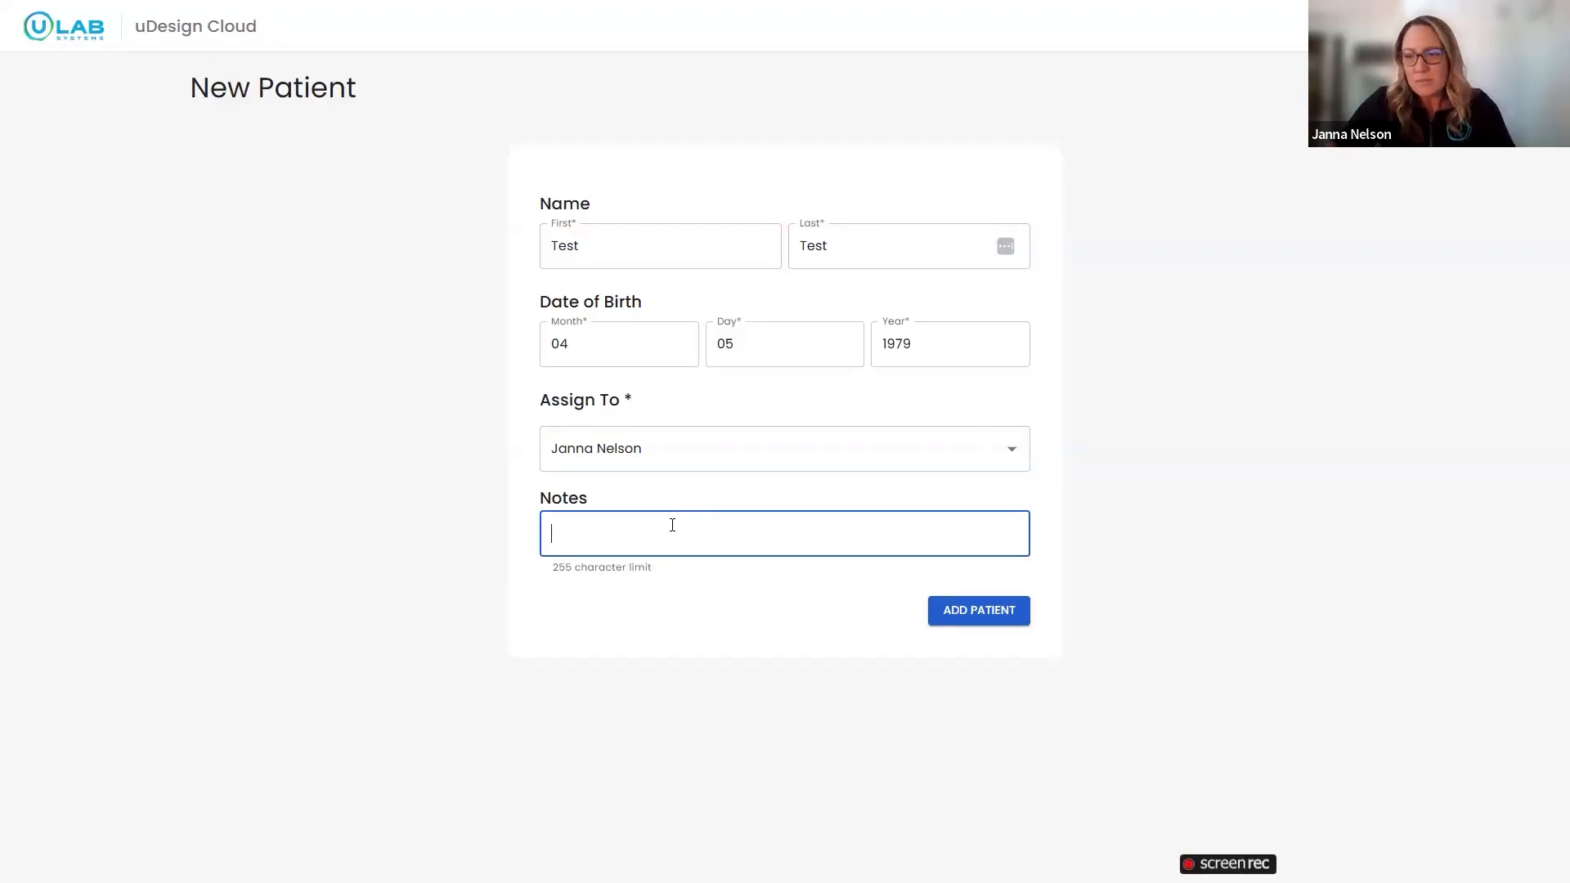
# Add the new patient and create a Retainer case for them
pyautogui.click(973, 612)
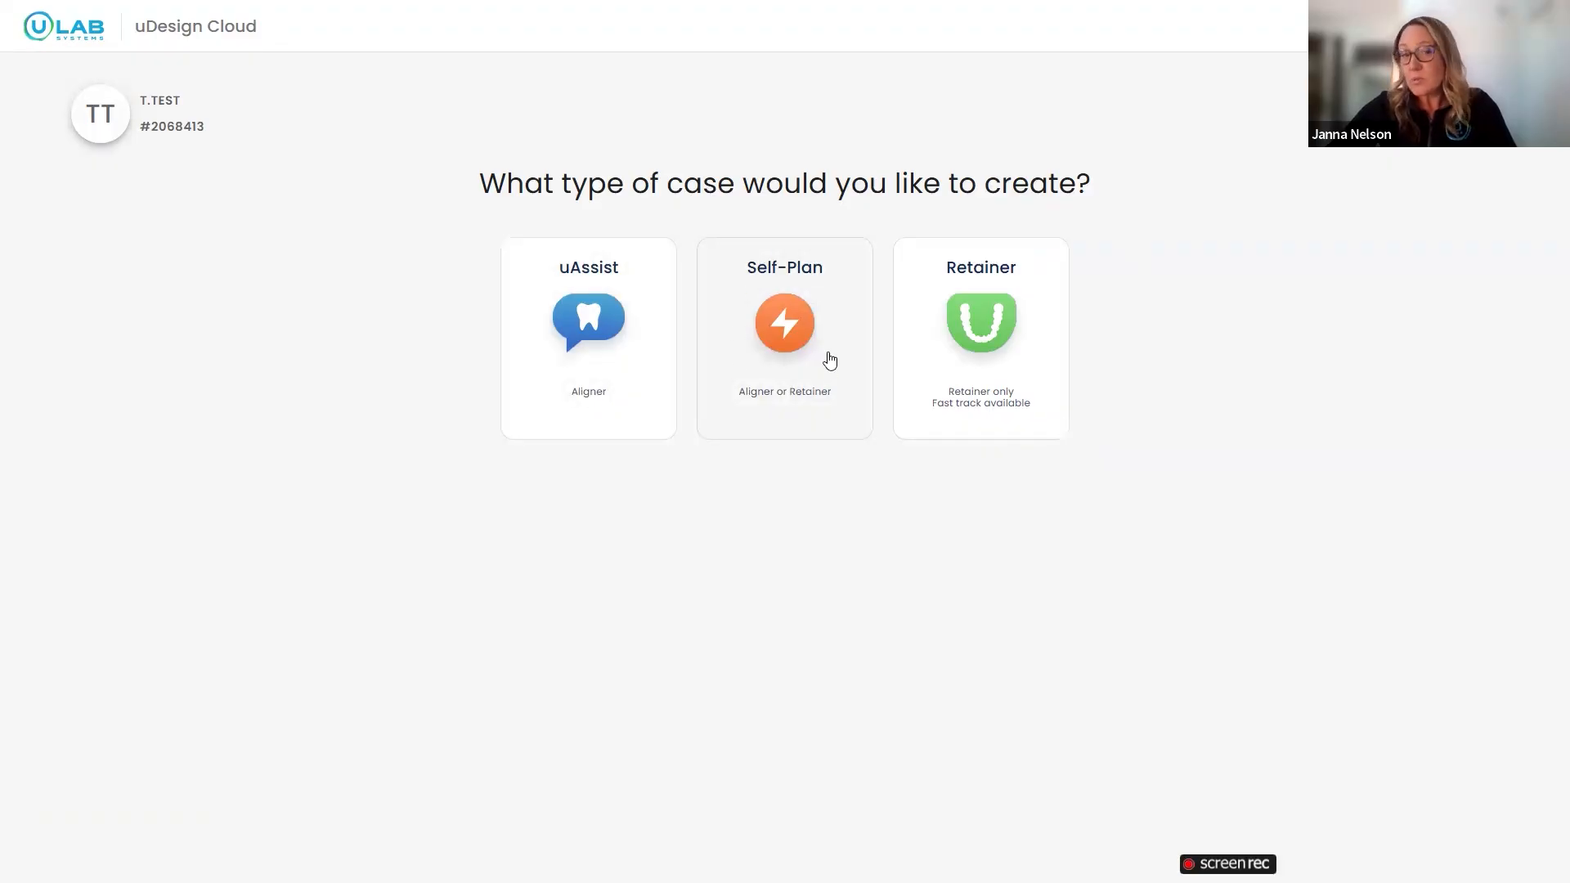
pyautogui.click(998, 338)
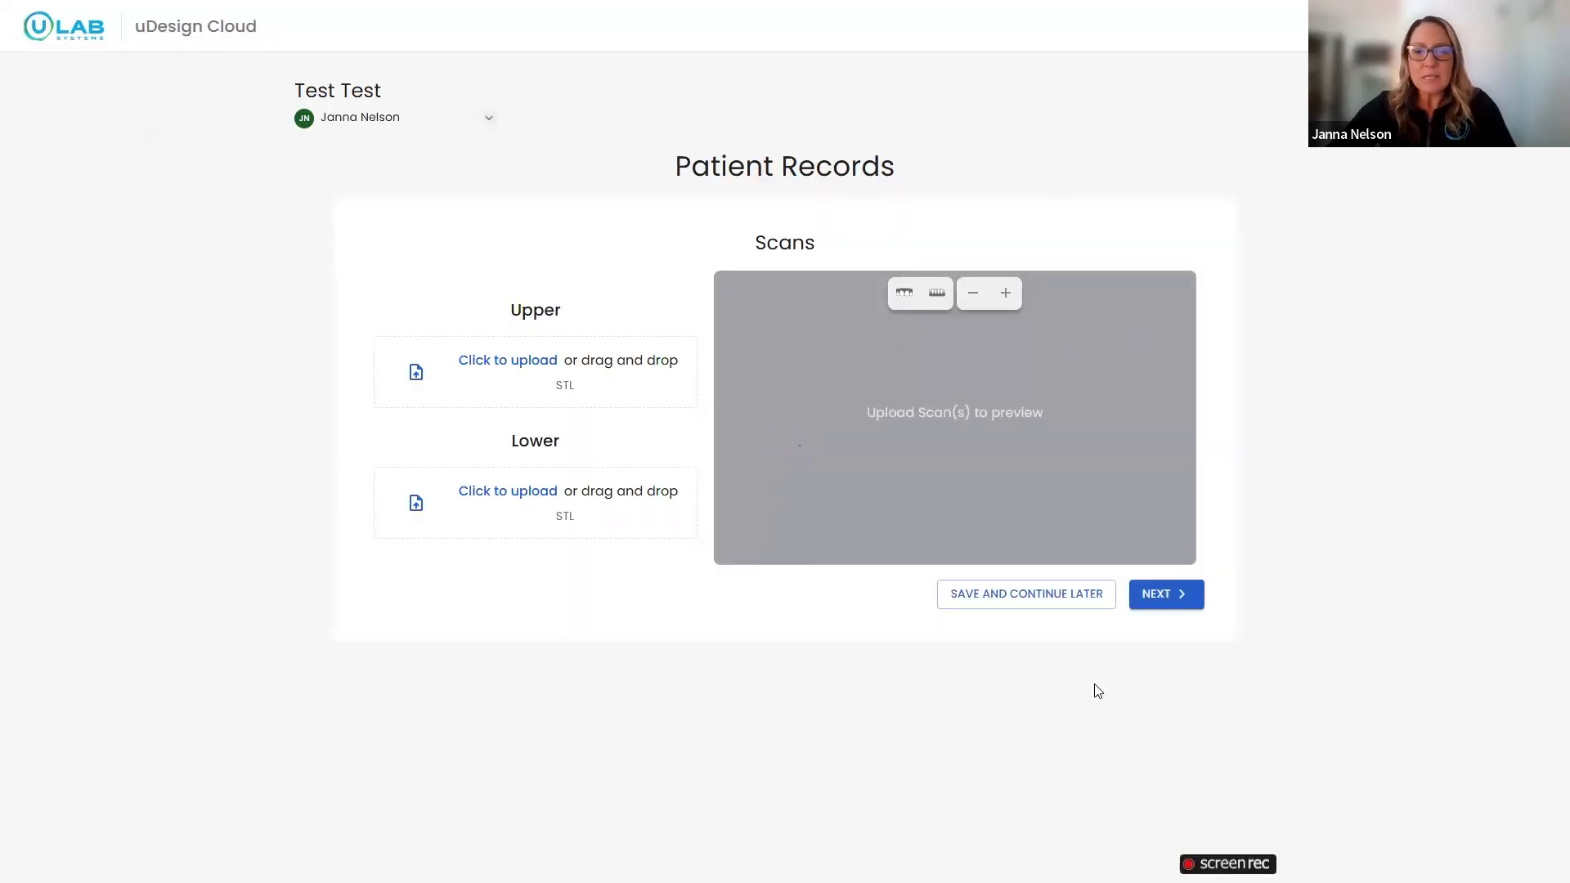
# Upload 6-Bracket U Removal(1).mtc as the upper scan and 6-Bracket RemovalL(1).mtc as the lower scan, and continue to the prescription
pyautogui.press('Escape')
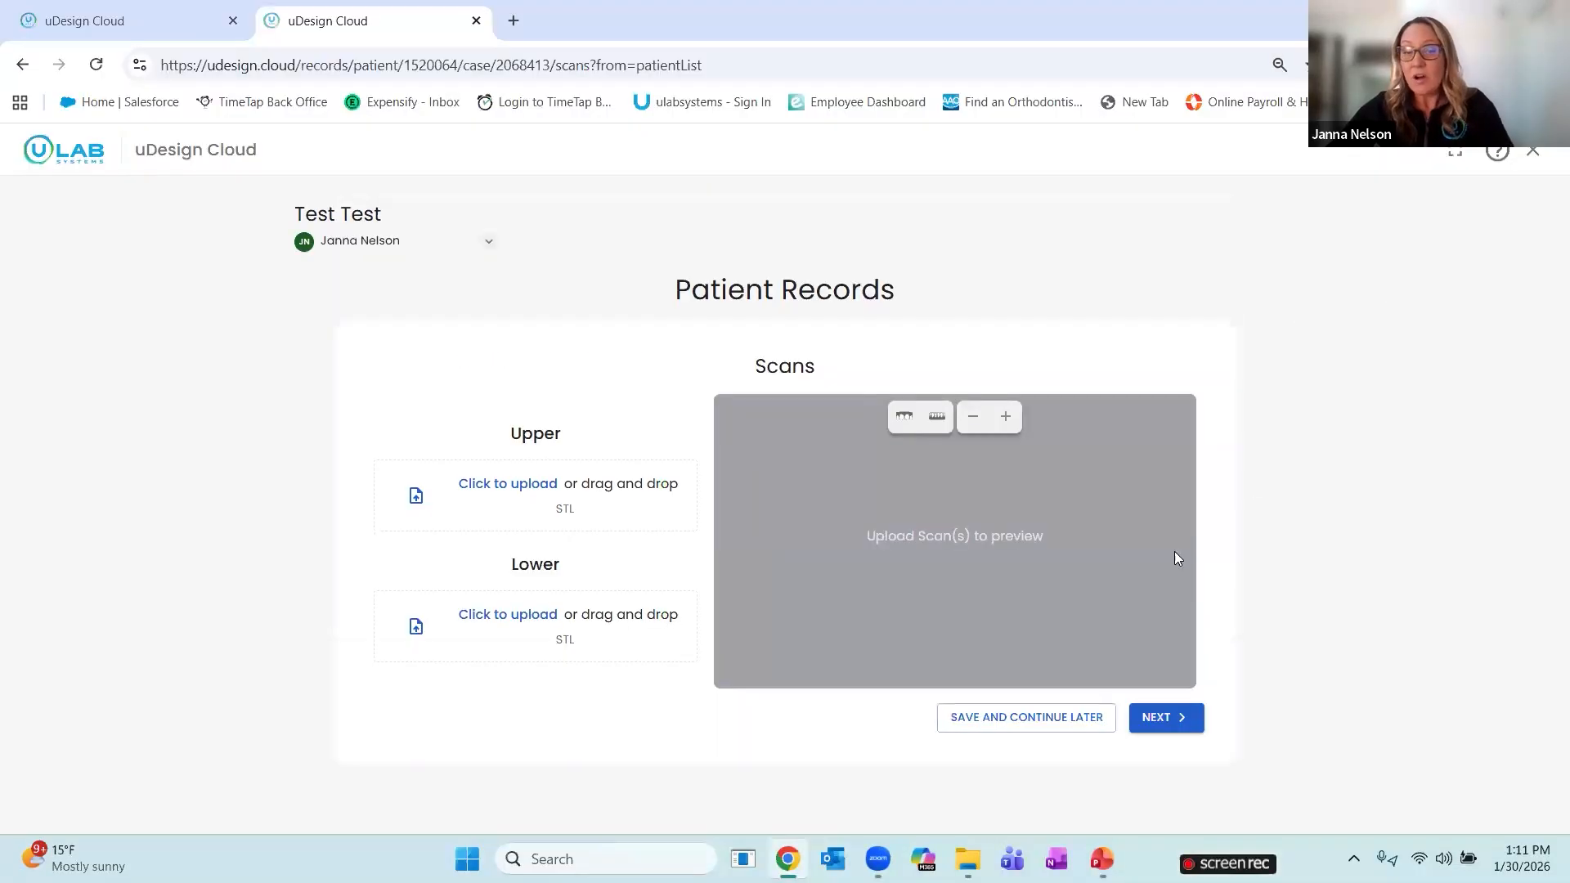
pyautogui.click(967, 858)
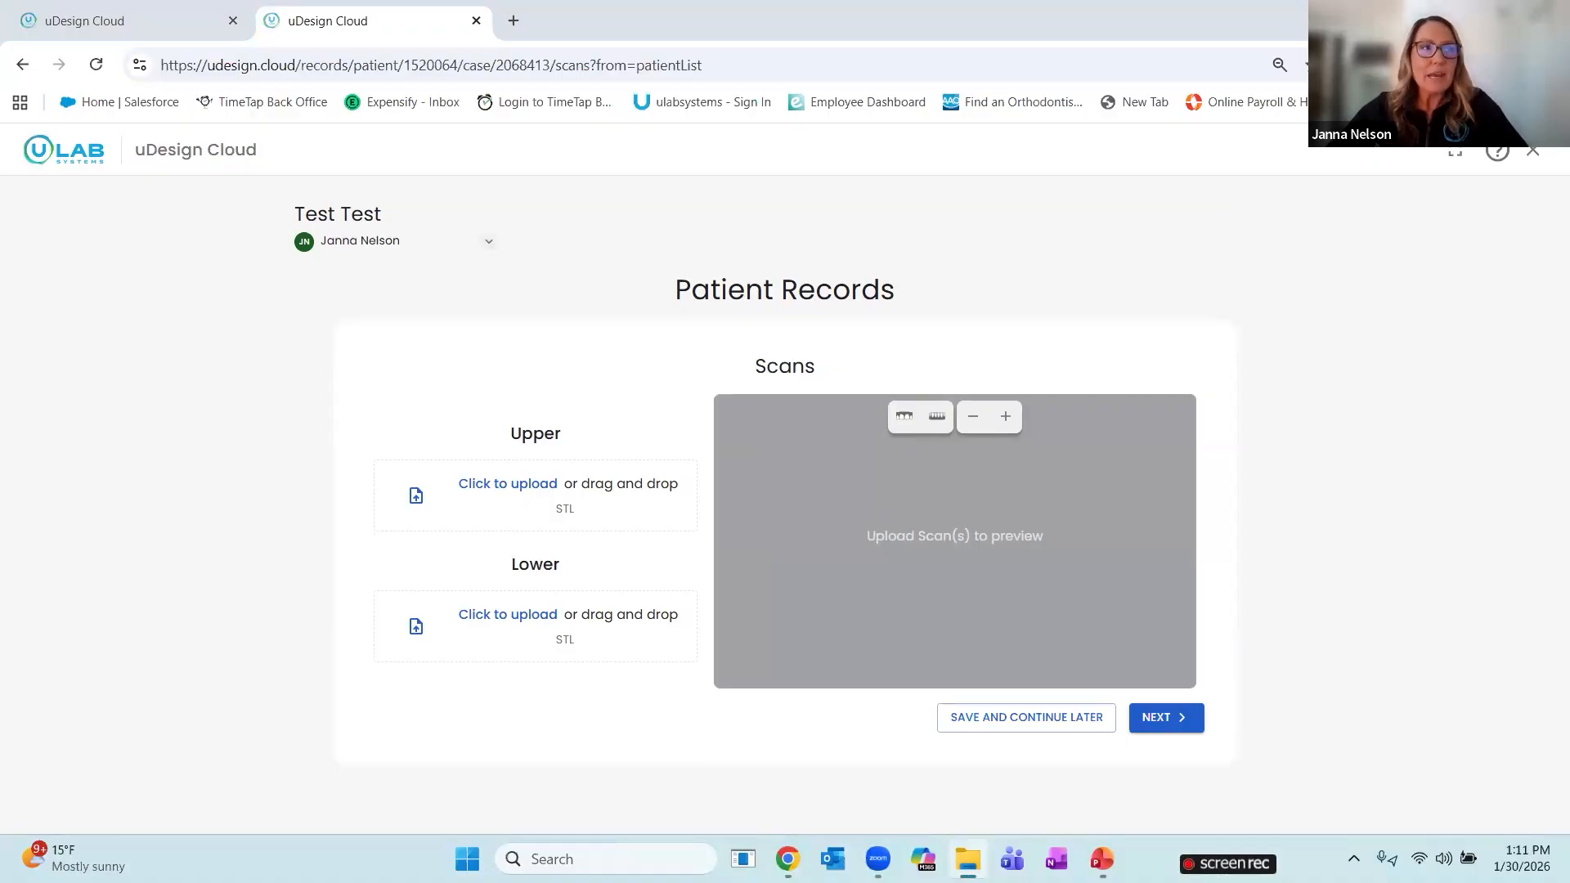
pyautogui.moveTo(249, 502); pyautogui.dragTo(409, 495)
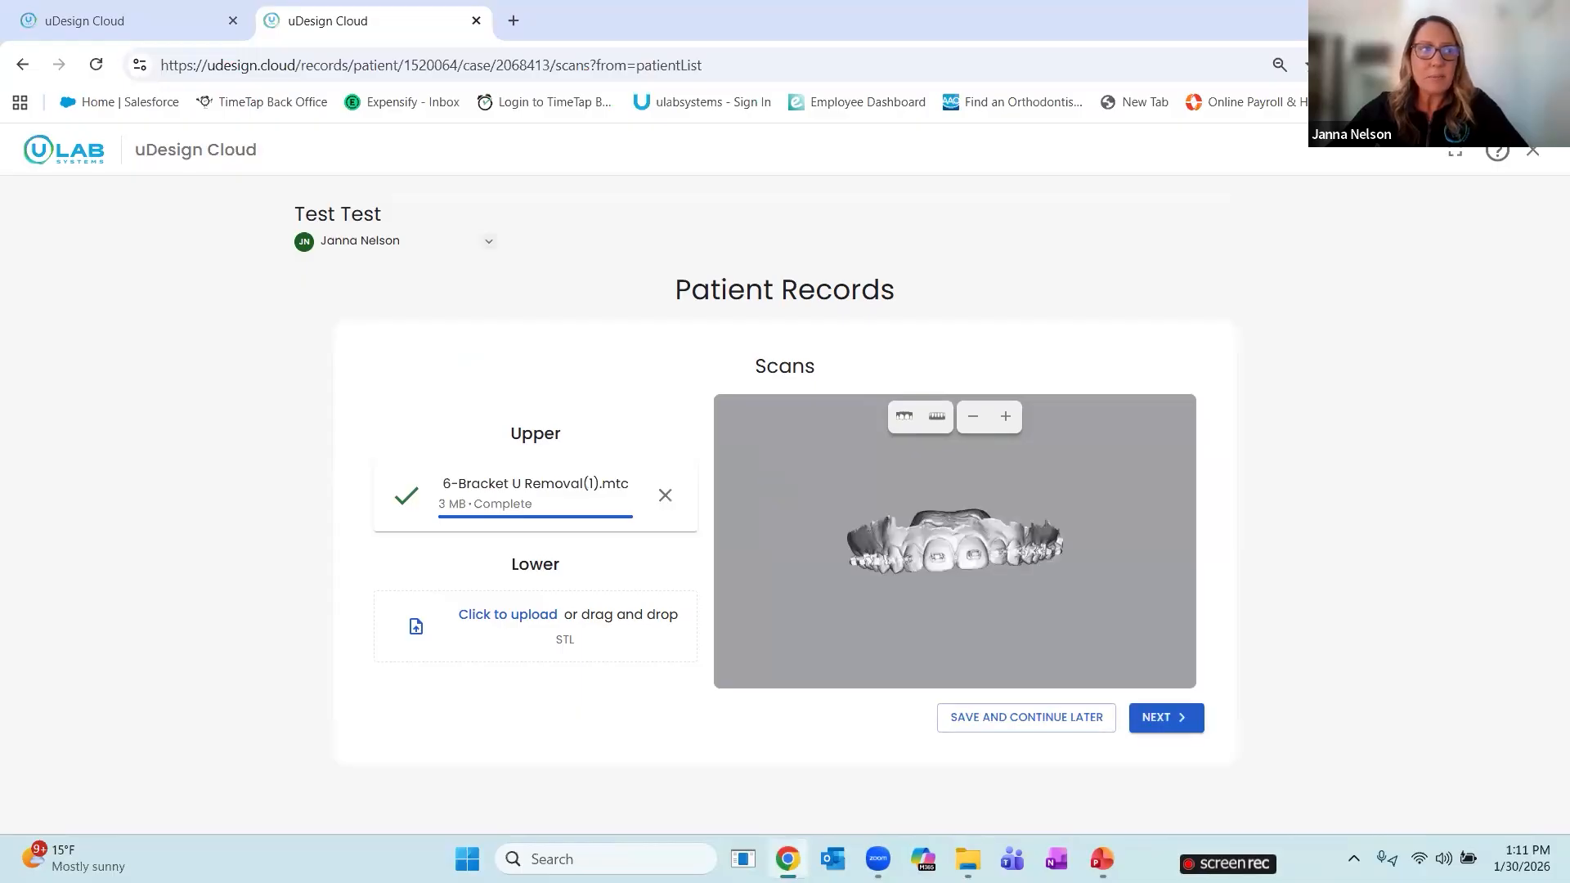
pyautogui.moveTo(331, 589); pyautogui.dragTo(499, 638)
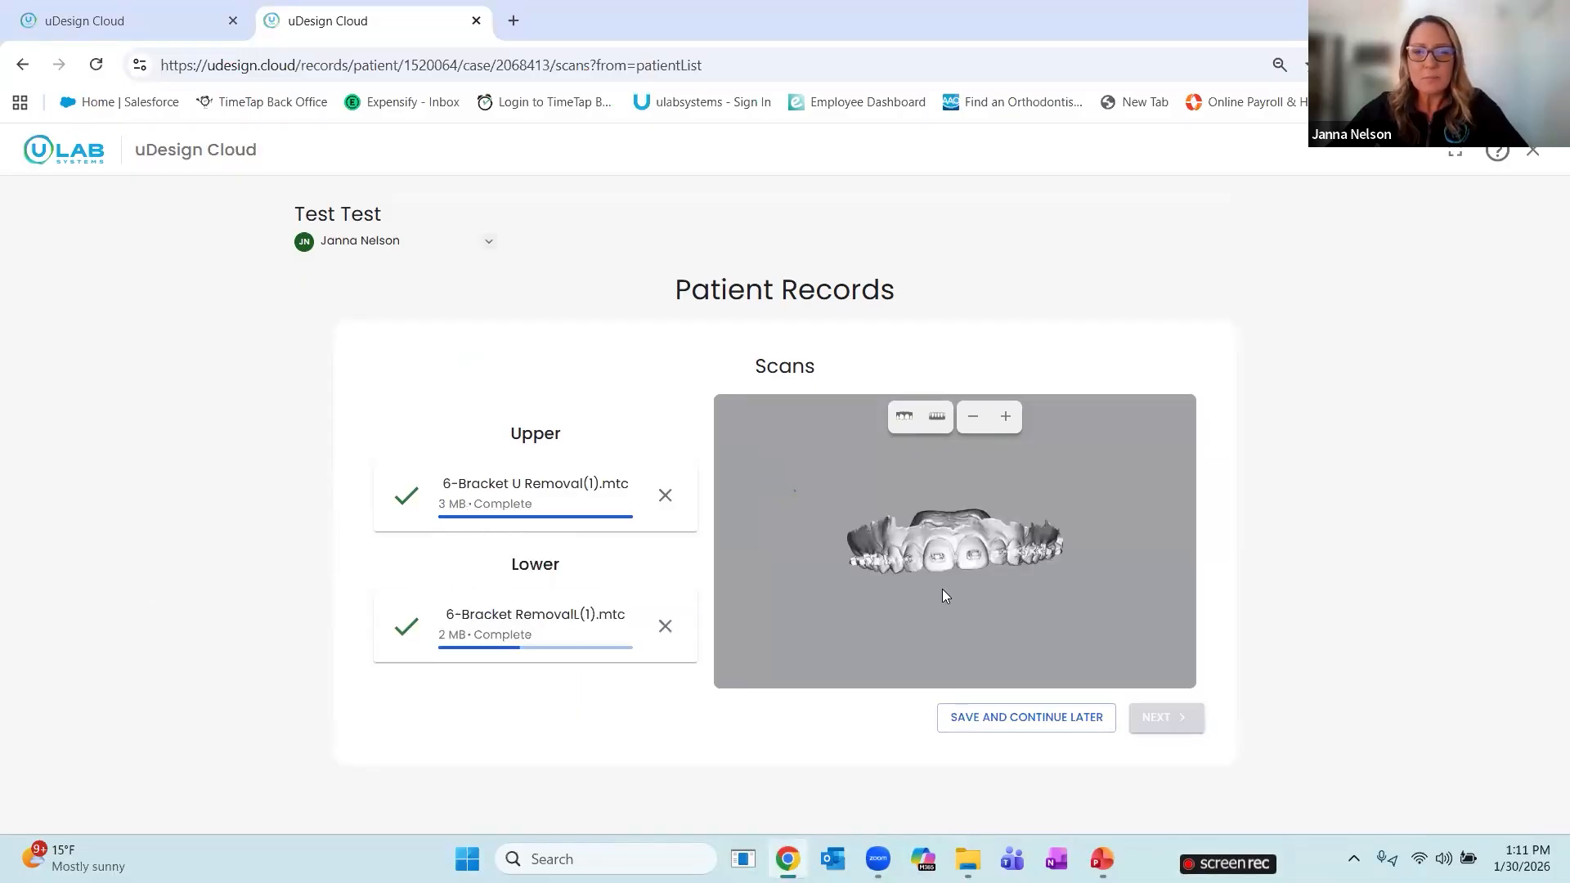
pyautogui.moveTo(944, 554)
pyautogui.mouseDown()
pyautogui.moveTo(1059, 546)
pyautogui.moveTo(834, 564)
pyautogui.moveTo(972, 562)
pyautogui.mouseUp()
pyautogui.click(1177, 730)
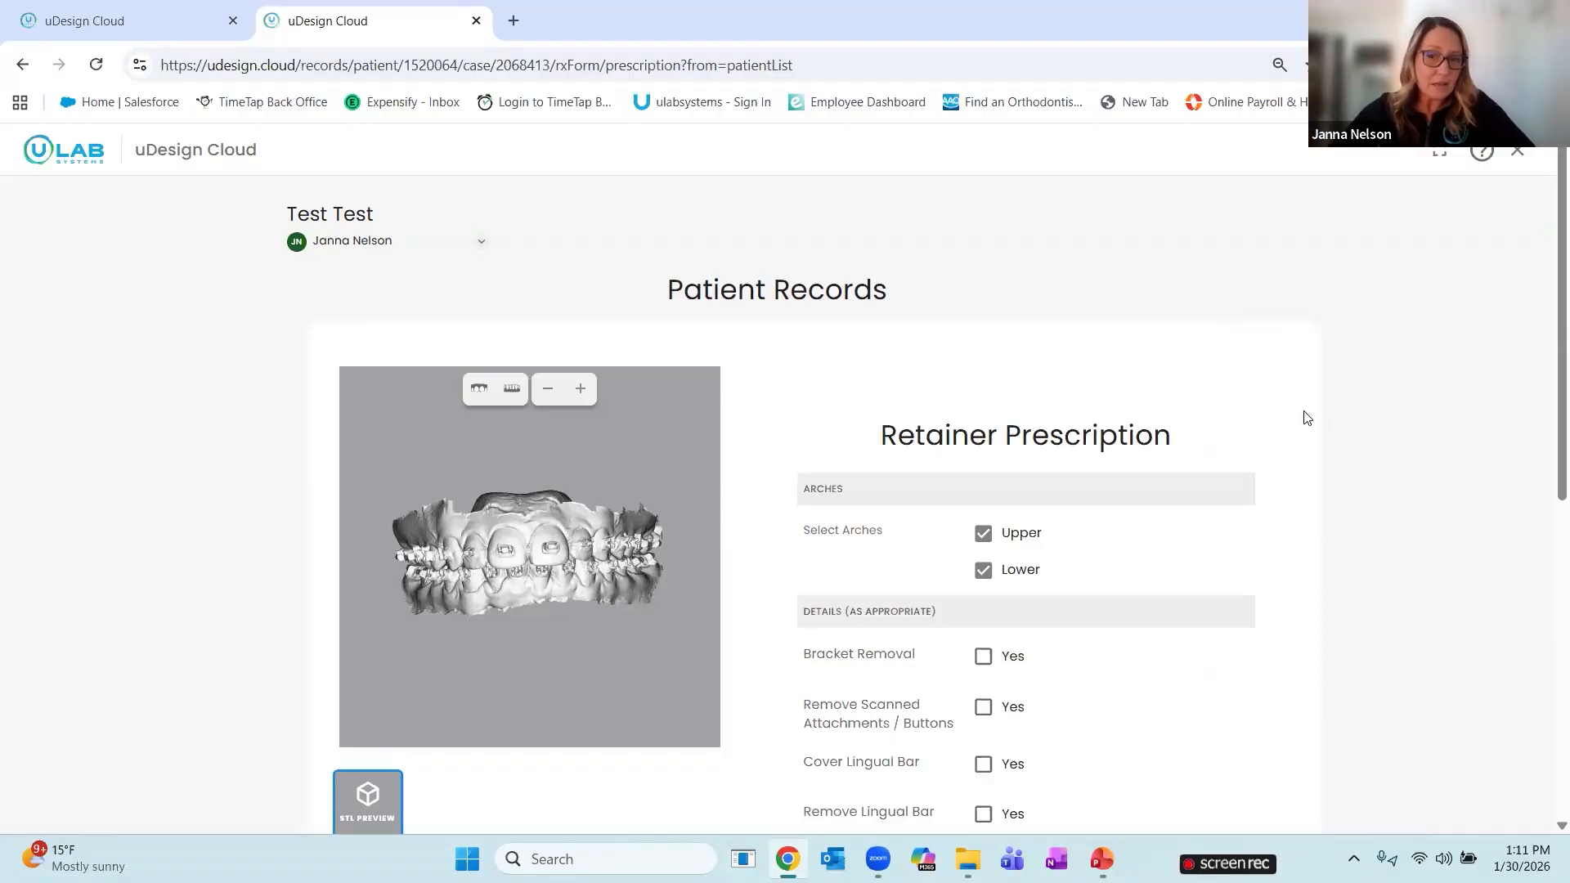
# Request Bracket Removal and Add Bite Ramp in the Retainer Prescription details
pyautogui.scroll(-4, 1331, 418)
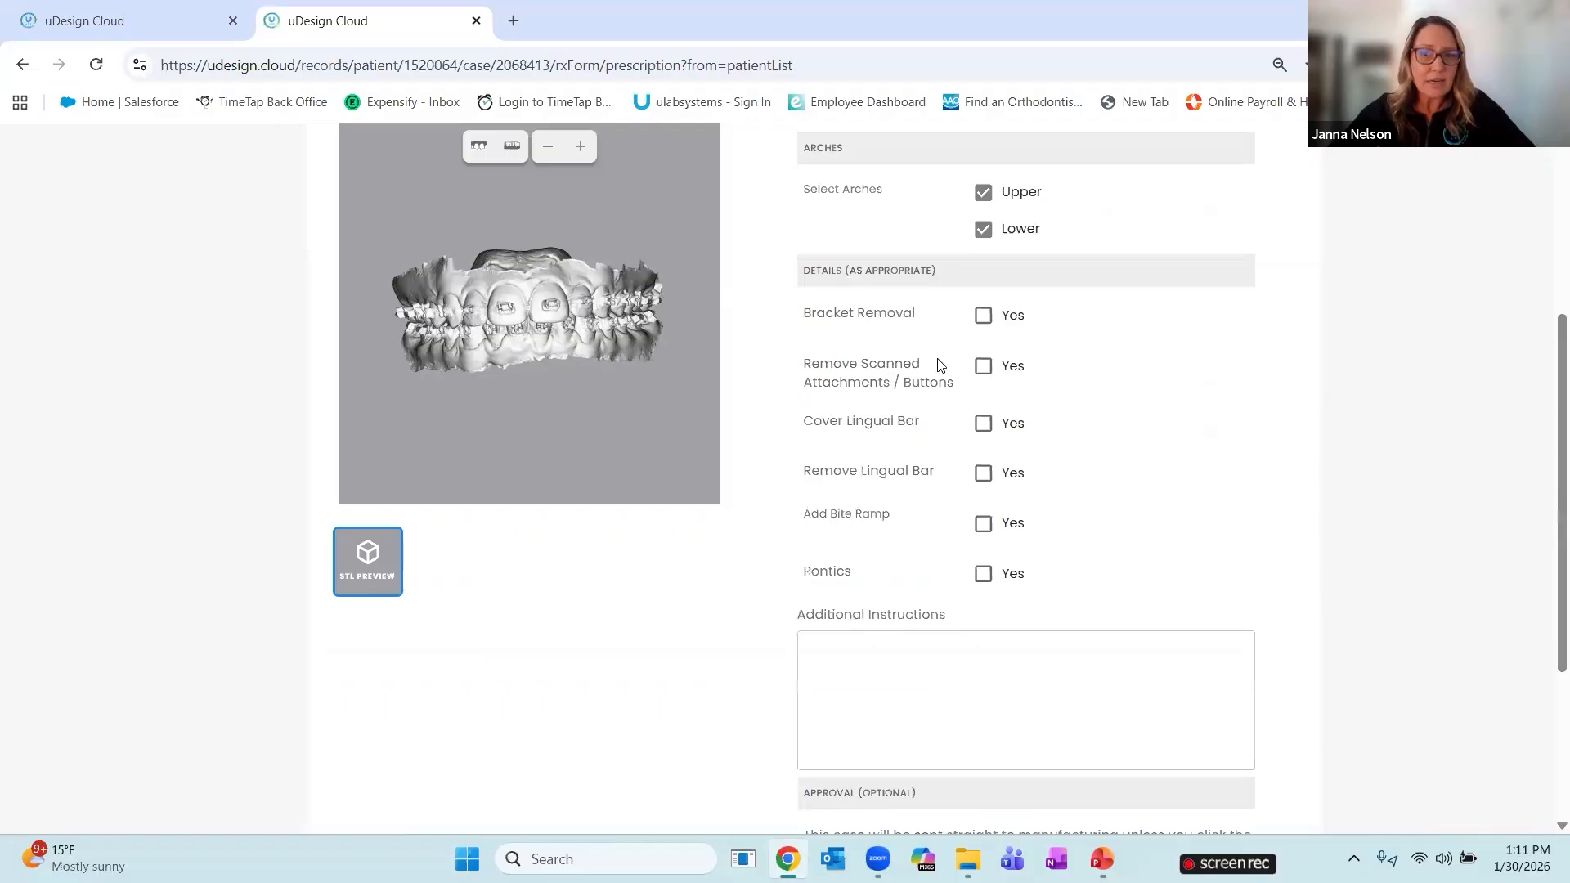
pyautogui.click(984, 316)
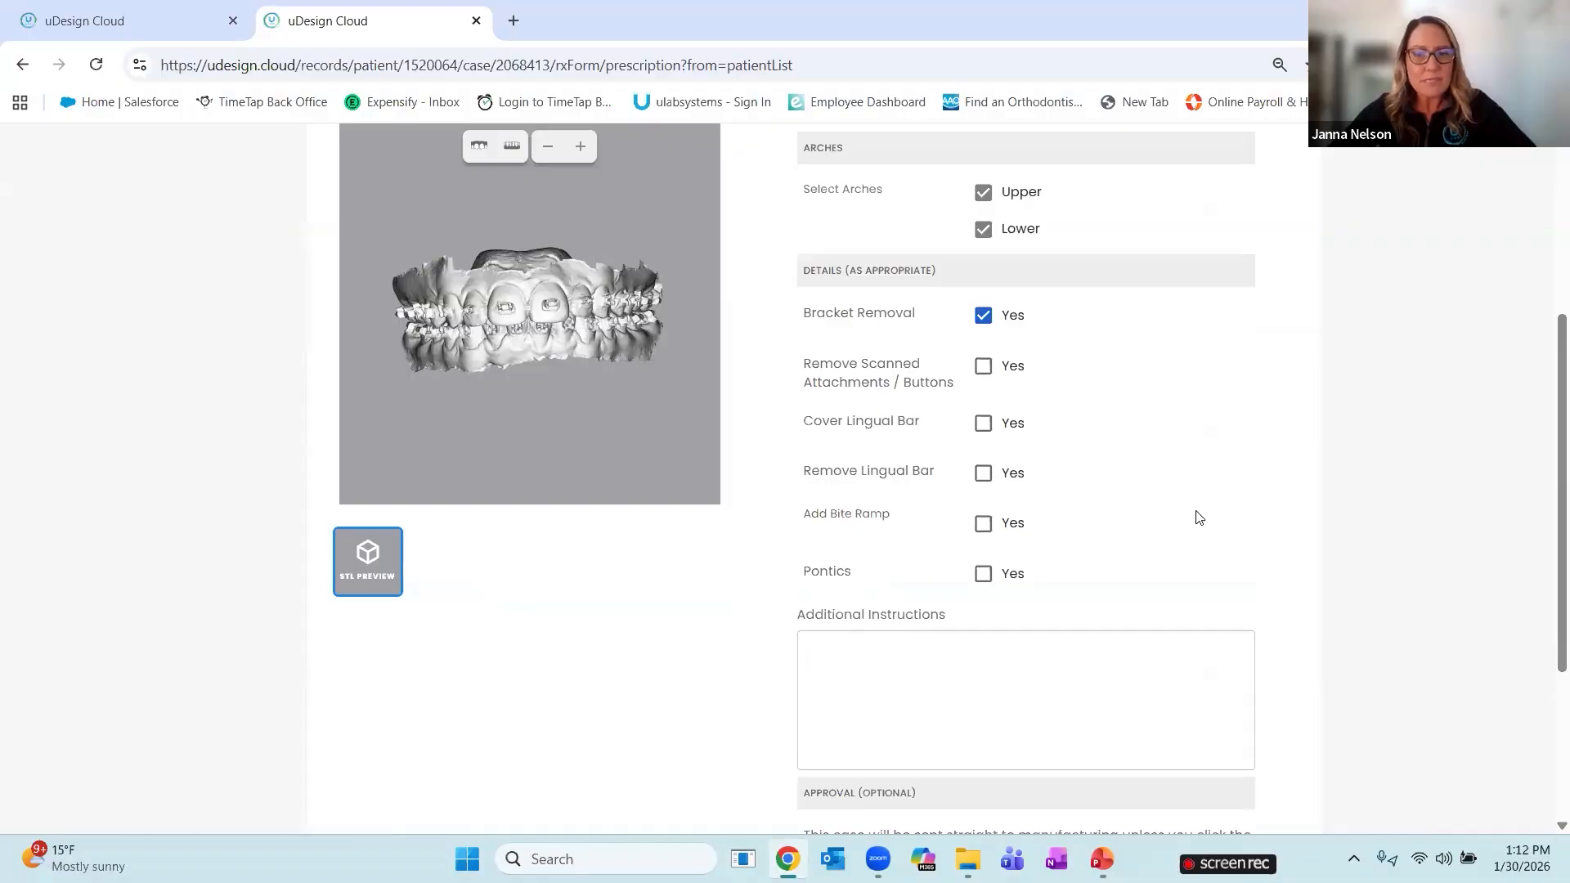
pyautogui.click(993, 536)
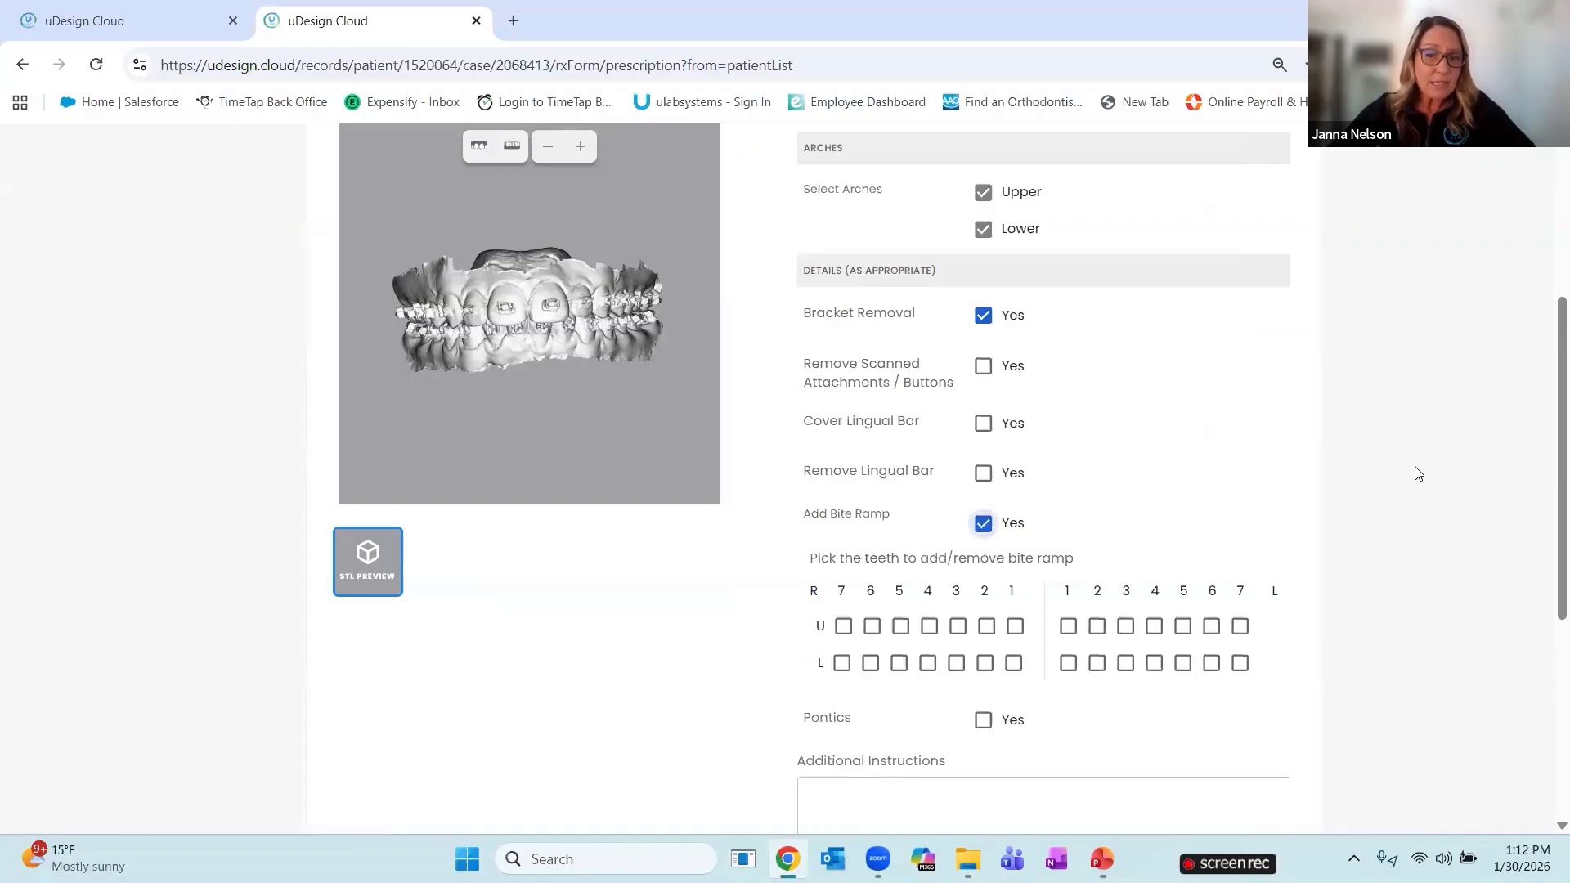
pyautogui.scroll(-4, 1254, 435)
pyautogui.click(990, 294)
pyautogui.click(1011, 291)
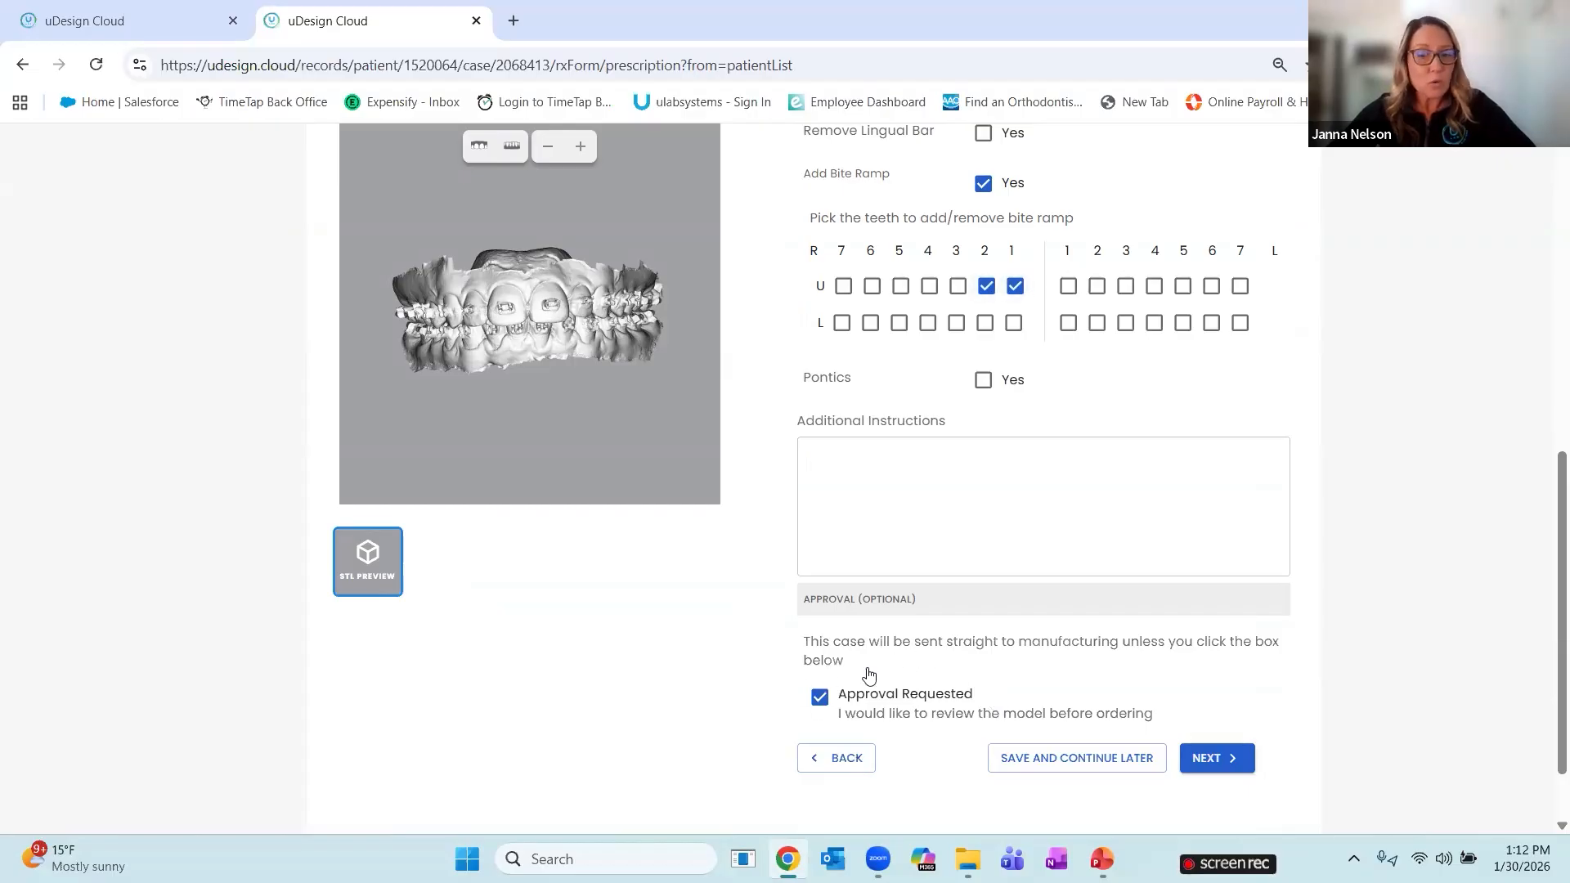
pyautogui.click(1015, 287)
pyautogui.click(986, 286)
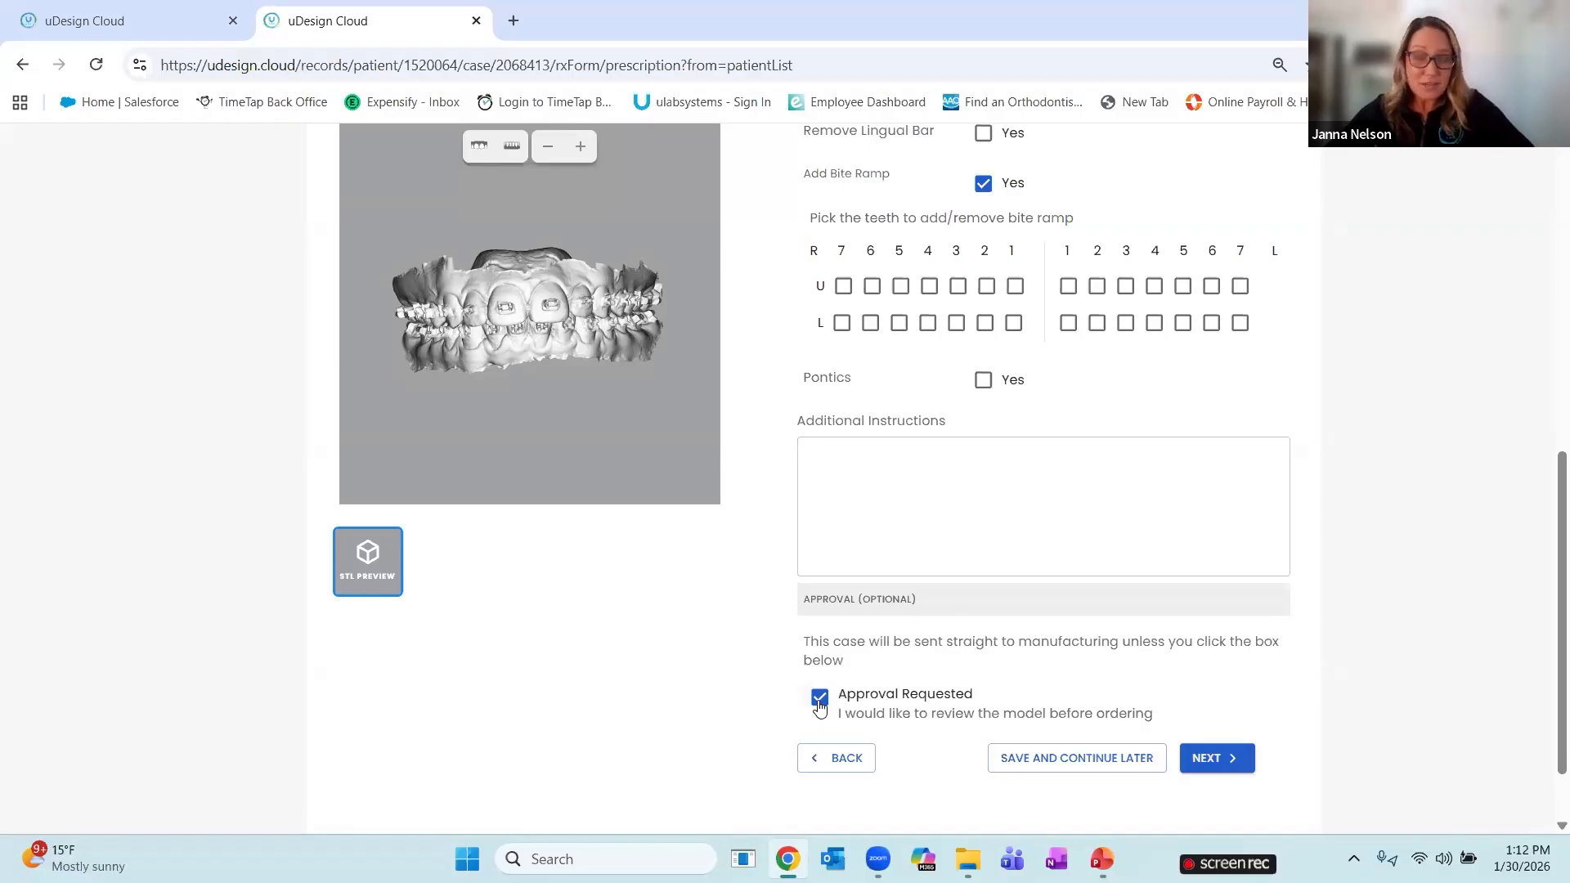
# Turn off Approval Requested, enter N/A as the Additional Instructions, and proceed to the order
pyautogui.click(819, 703)
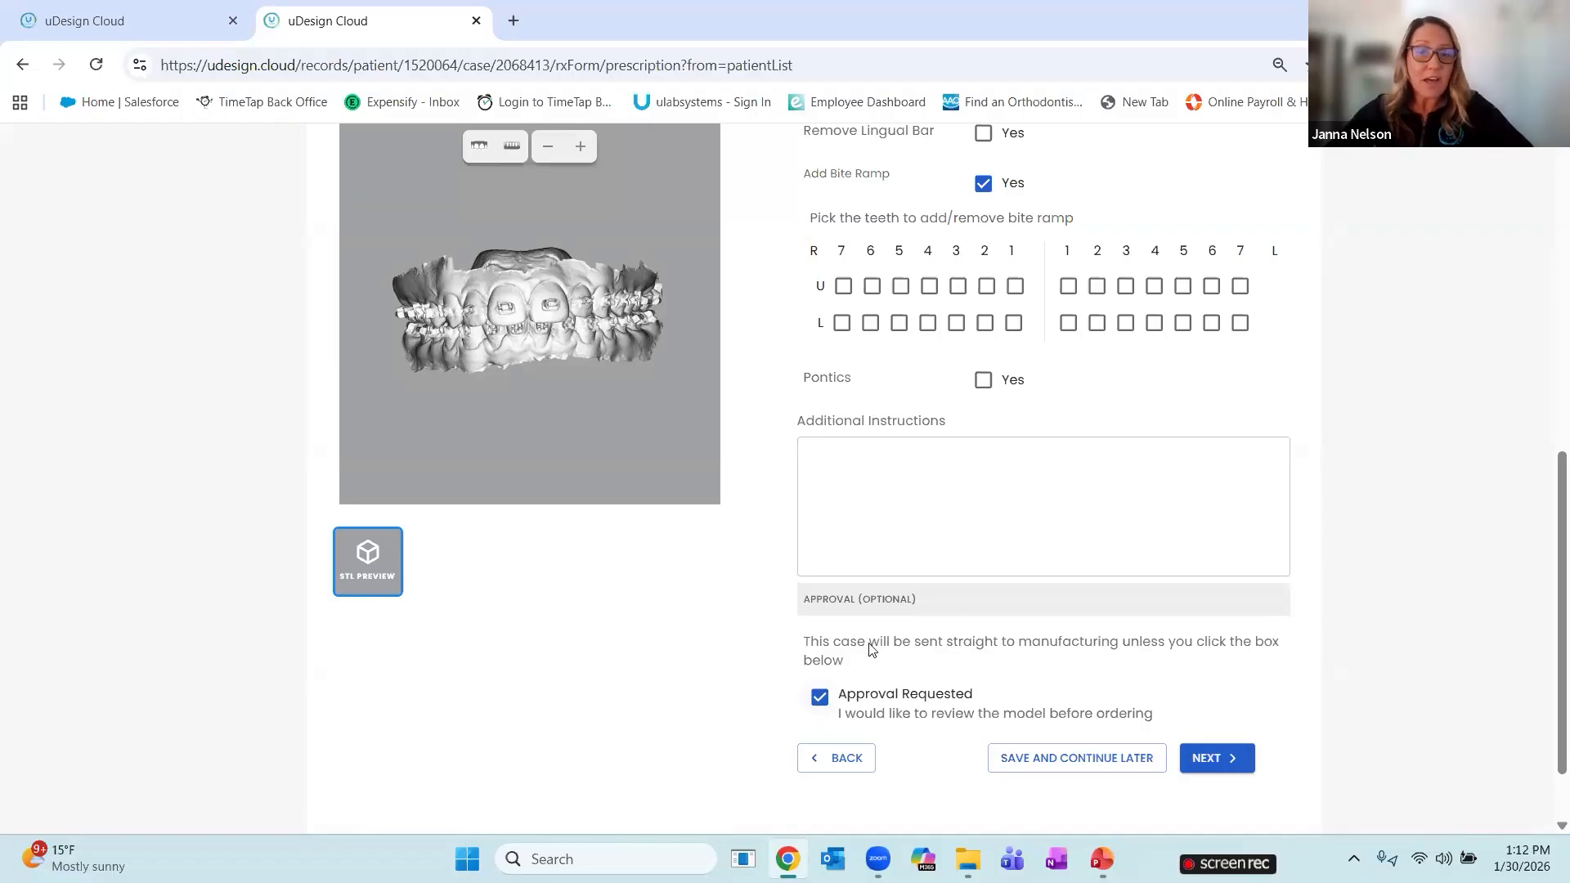
pyautogui.click(916, 473)
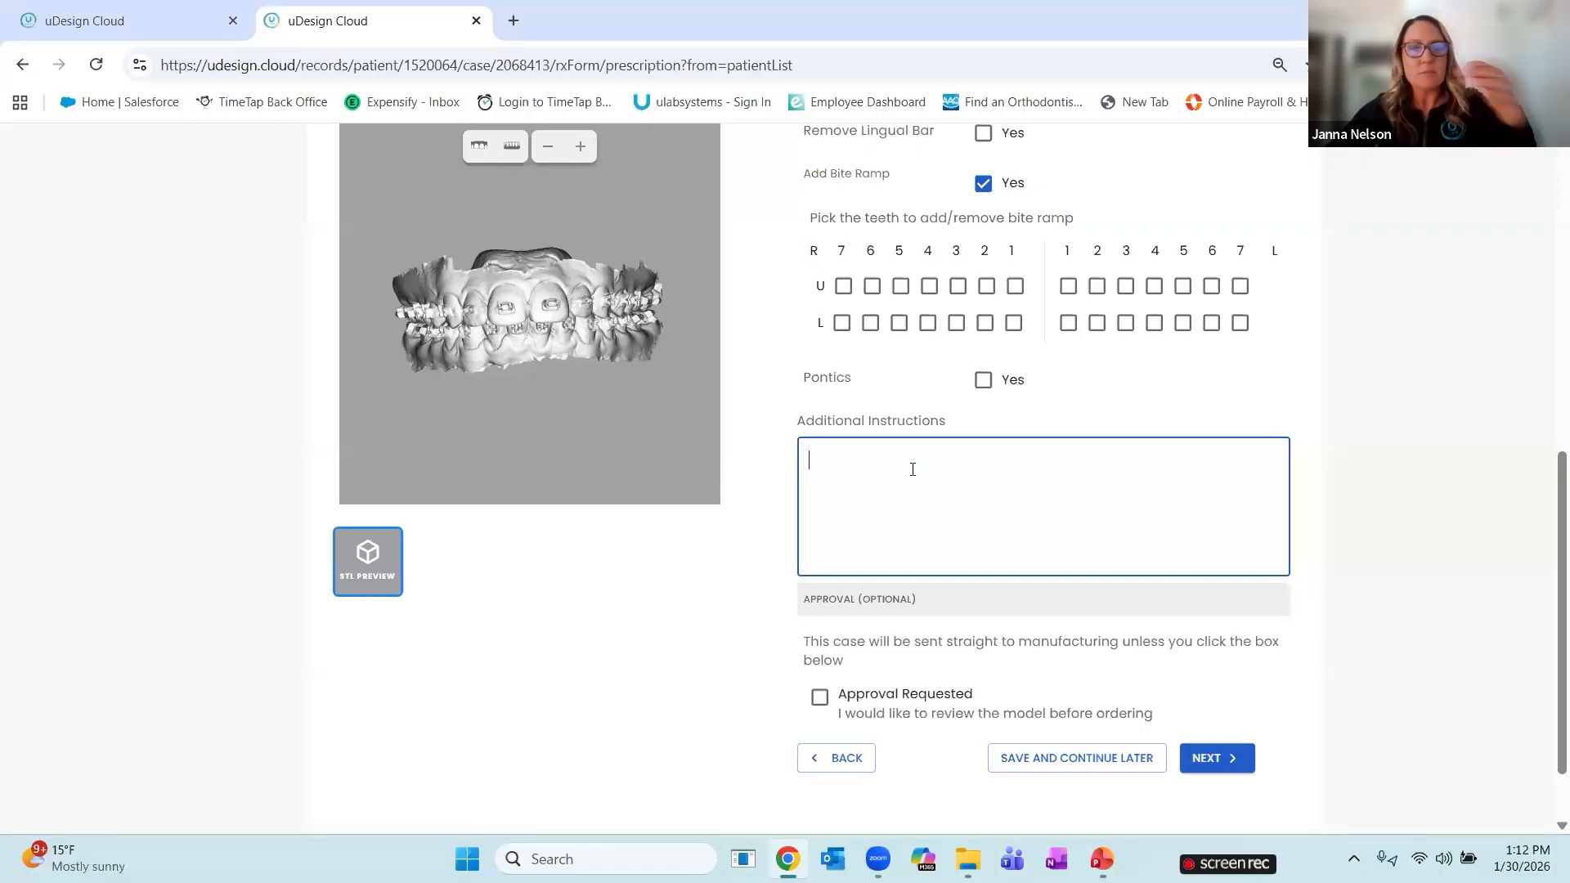
pyautogui.write('N/A')
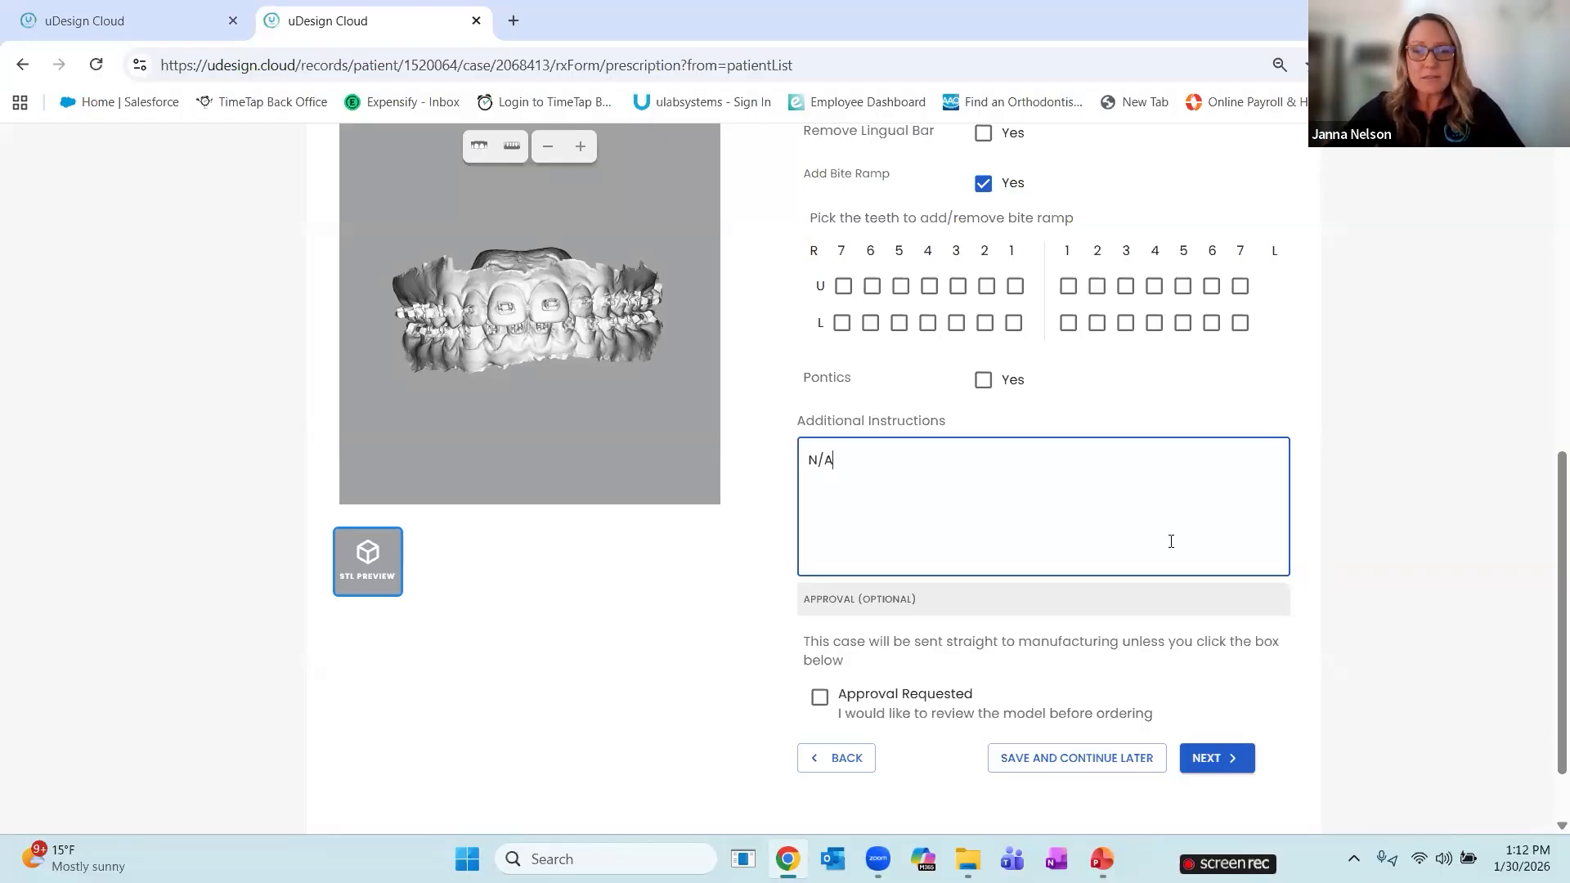
pyautogui.click(1206, 758)
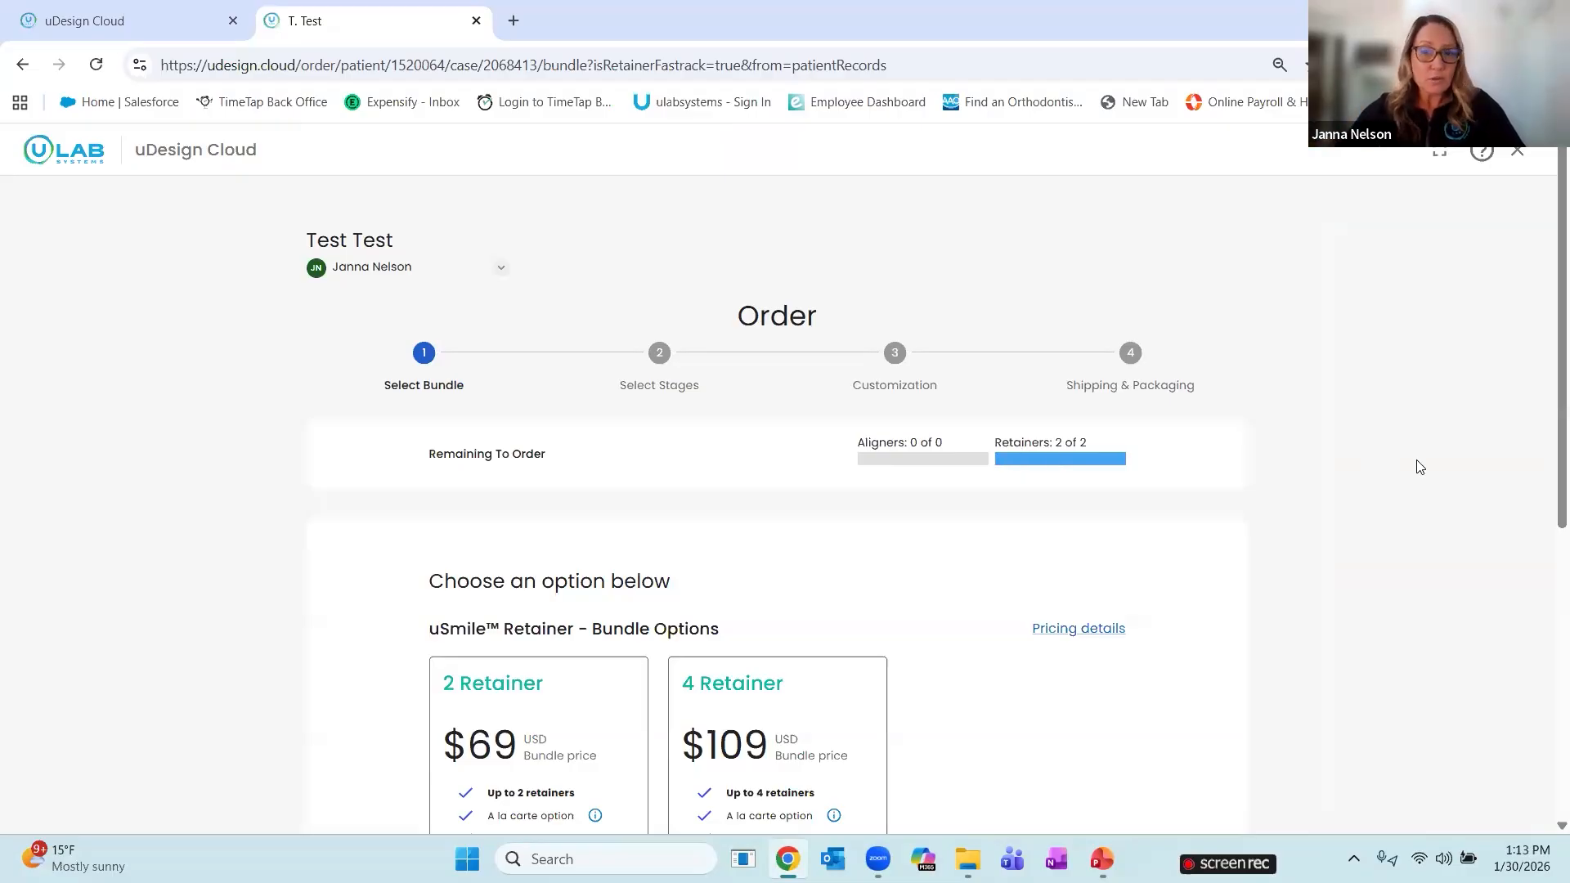
# Choose the 4 Retainer bundle and continue to the stage selection
pyautogui.scroll(-4, 1419, 466)
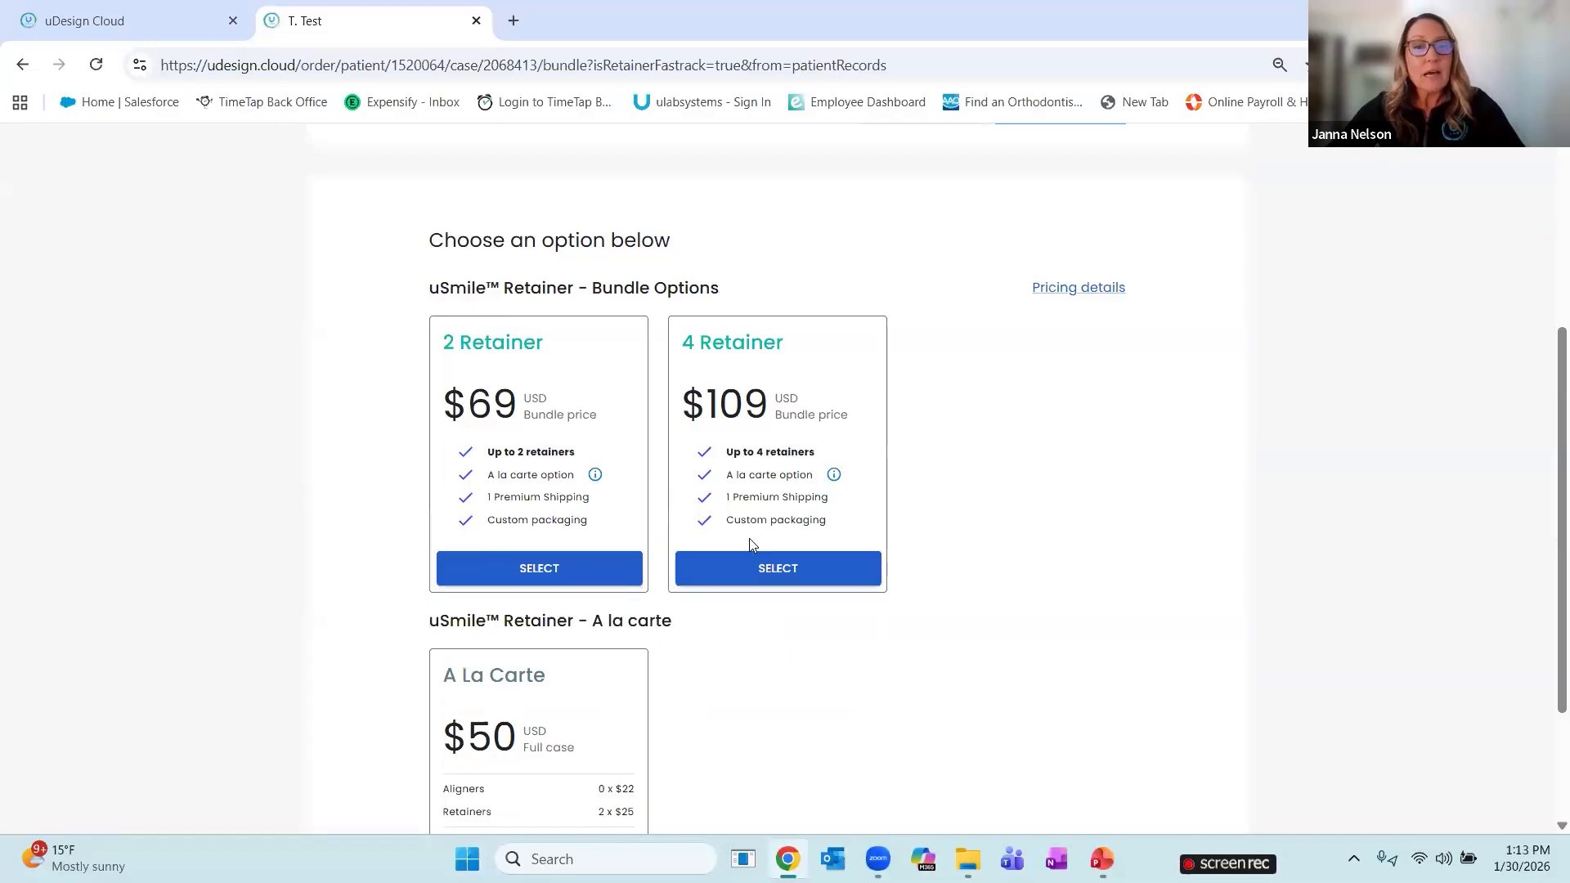
pyautogui.click(797, 570)
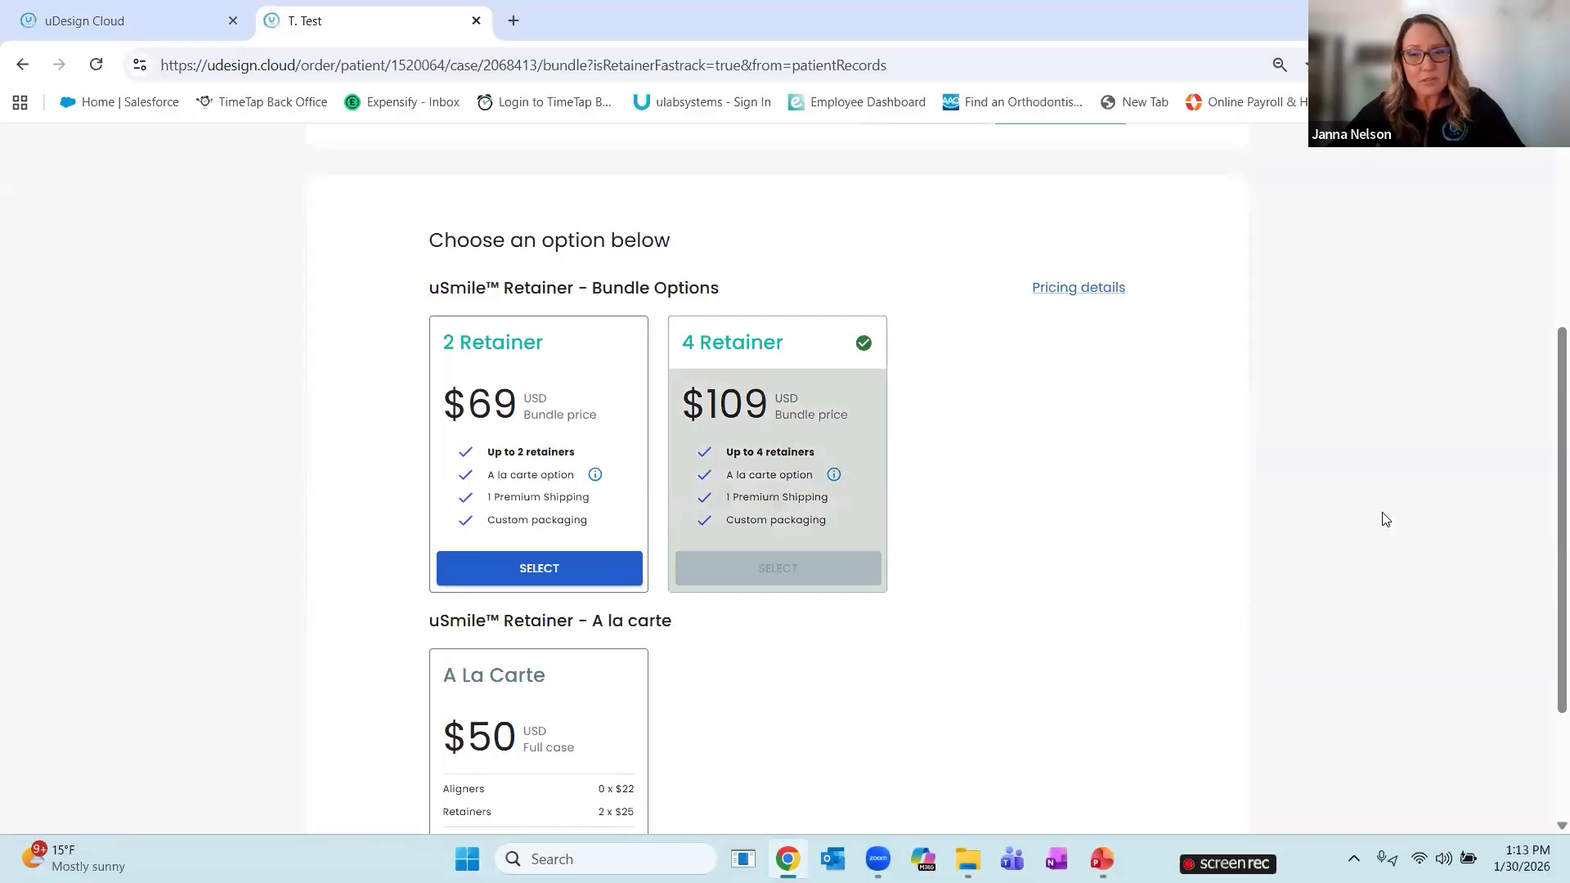
pyautogui.scroll(-3, 1412, 526)
pyautogui.click(1205, 798)
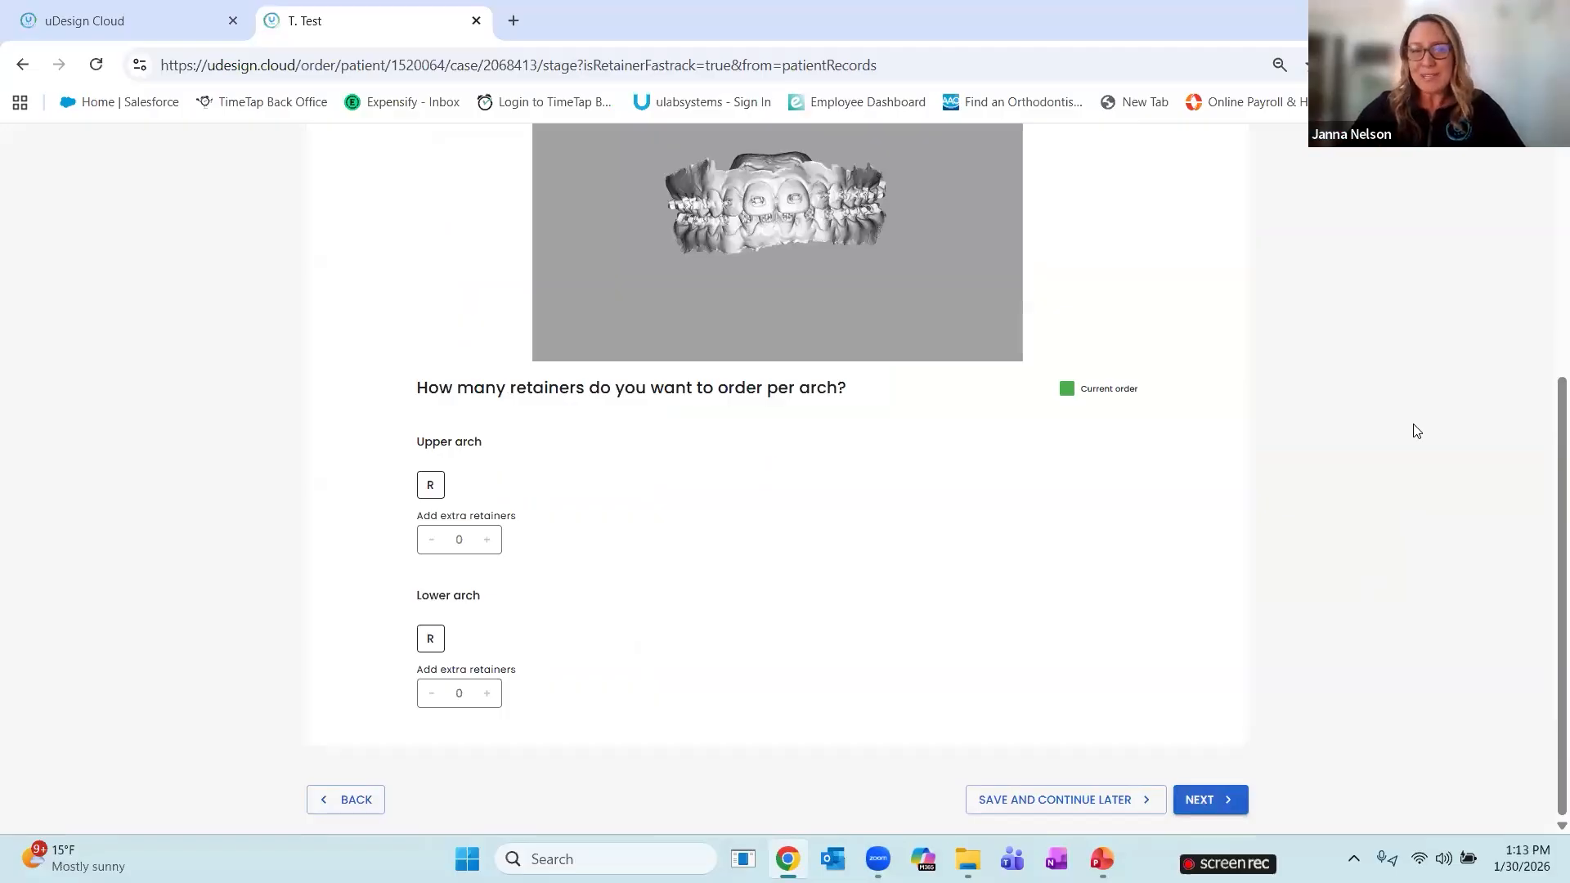
# Order the upper and lower retainers with 1 extra retainer for each arch, and continue to customization
pyautogui.click(432, 486)
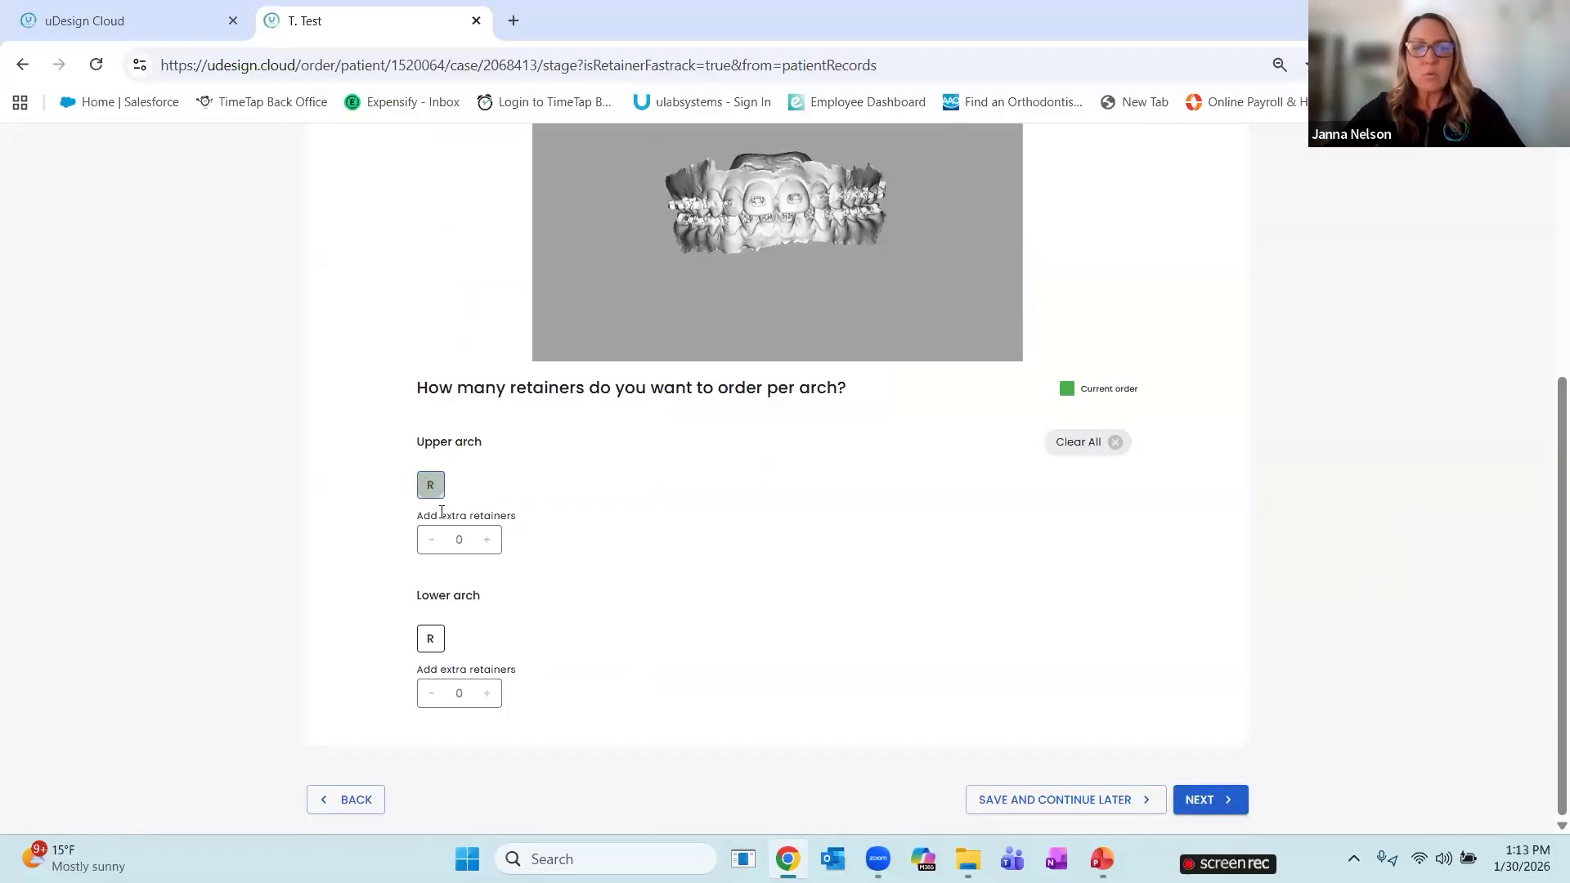
pyautogui.click(432, 638)
pyautogui.click(486, 539)
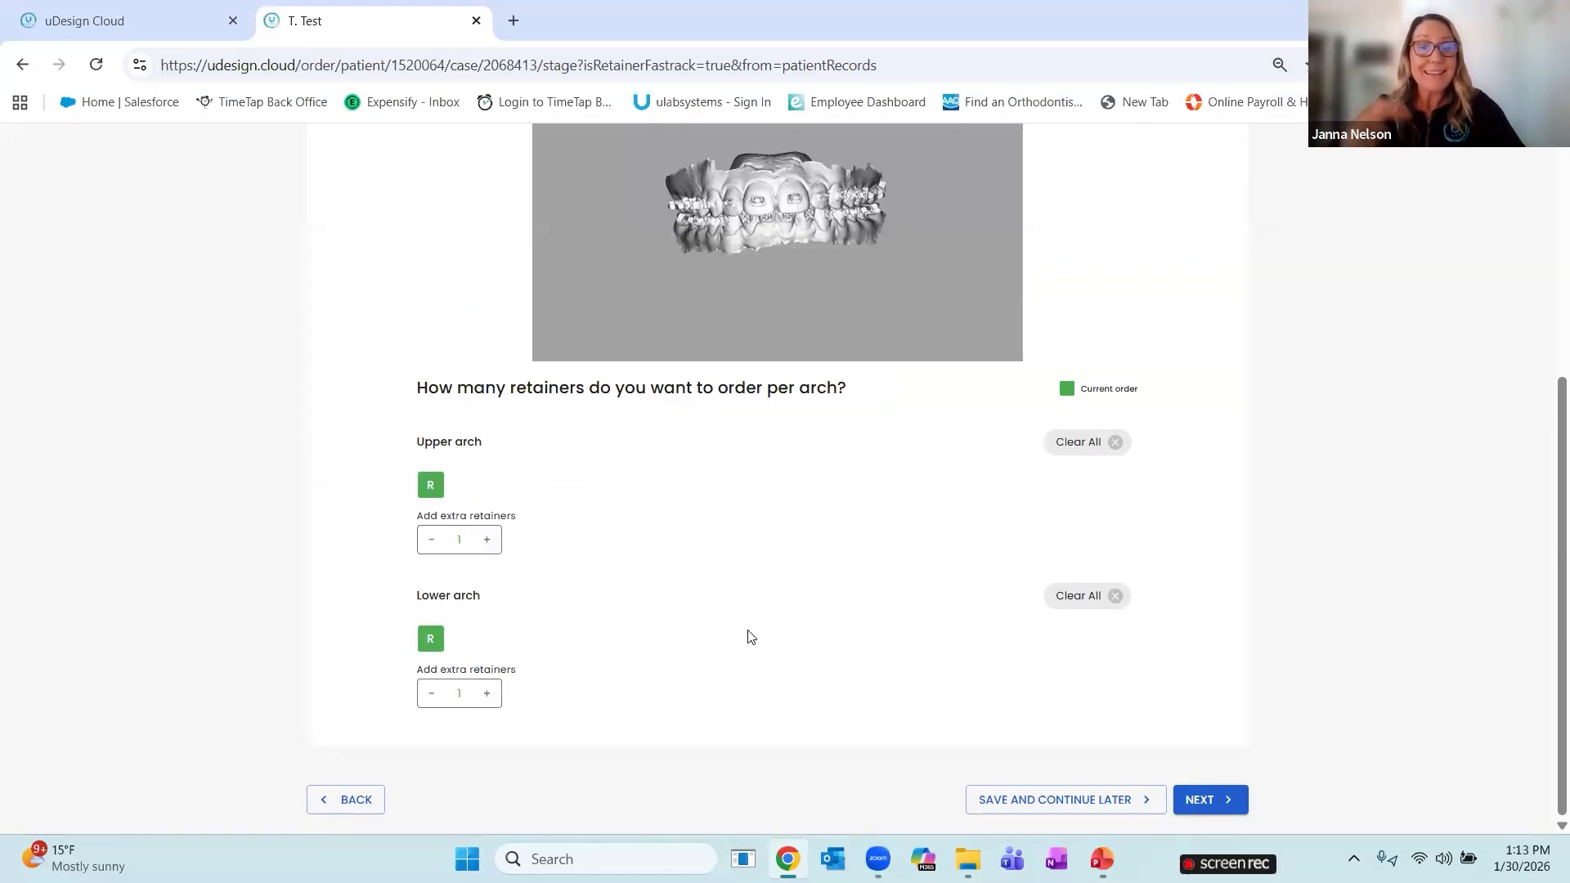
pyautogui.click(1209, 799)
# Set the right and left terminal tooth coverage to 3/4 for both the upper and lower arches, and continue to shipping
pyautogui.scroll(-1, 1280, 532)
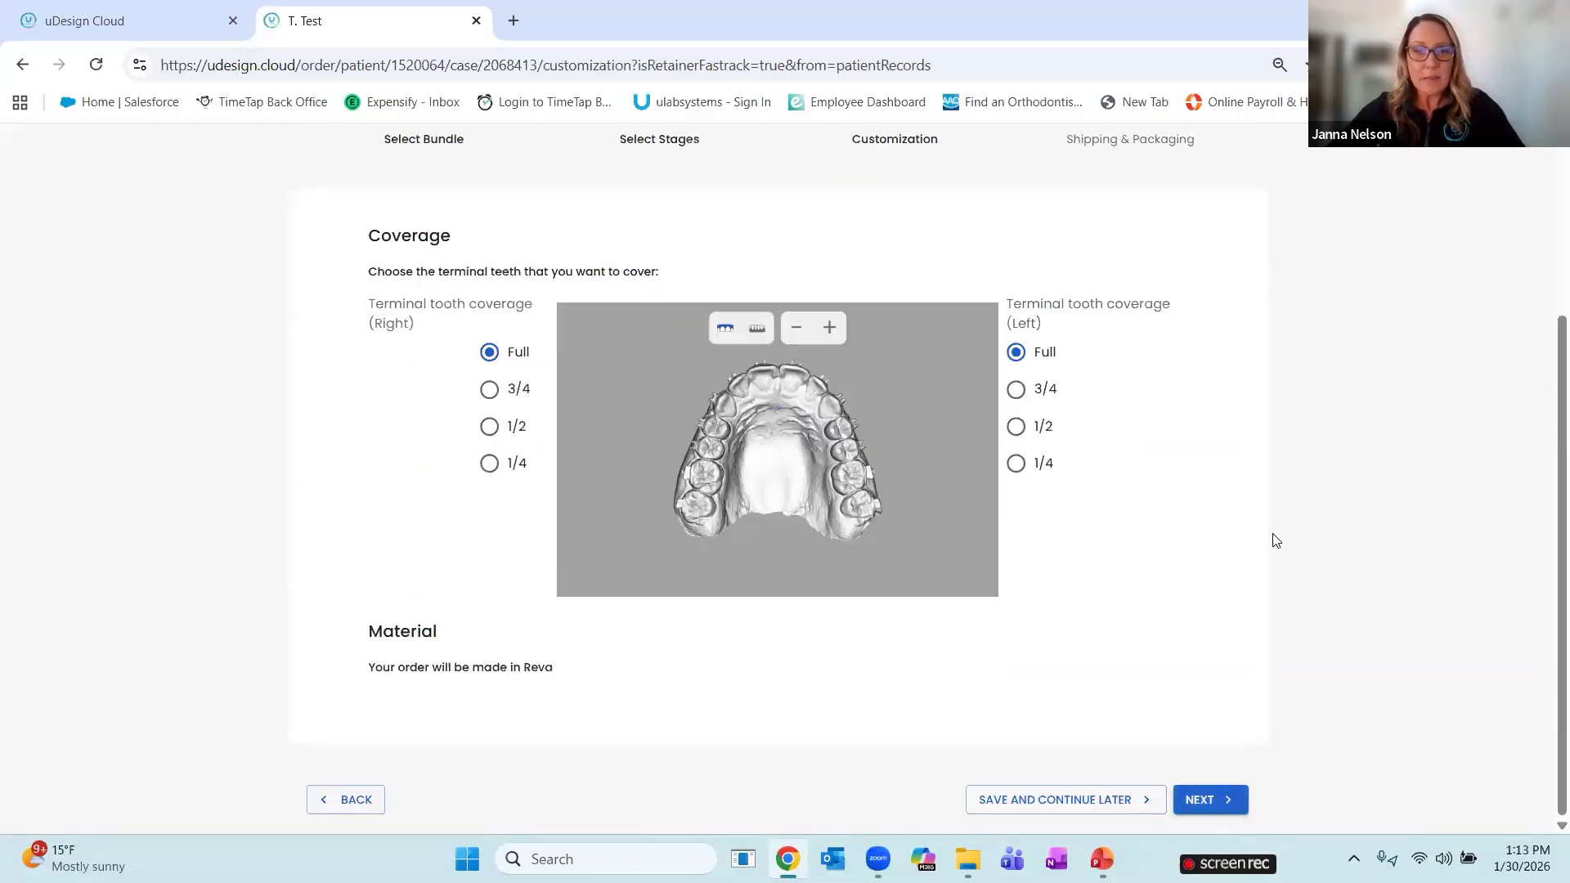
pyautogui.click(491, 392)
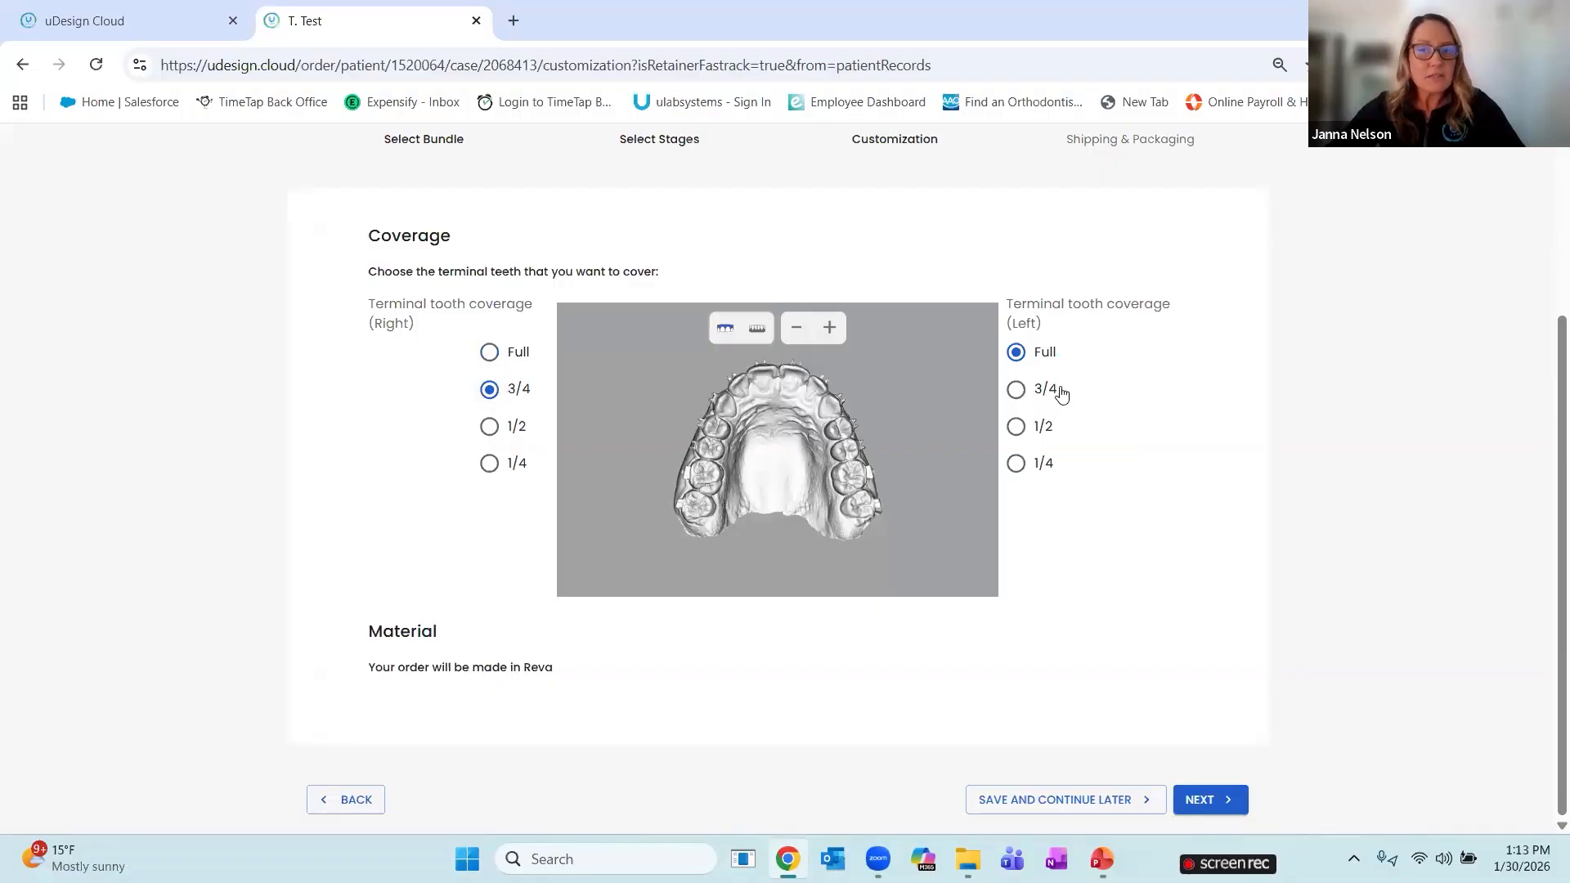
pyautogui.click(1016, 391)
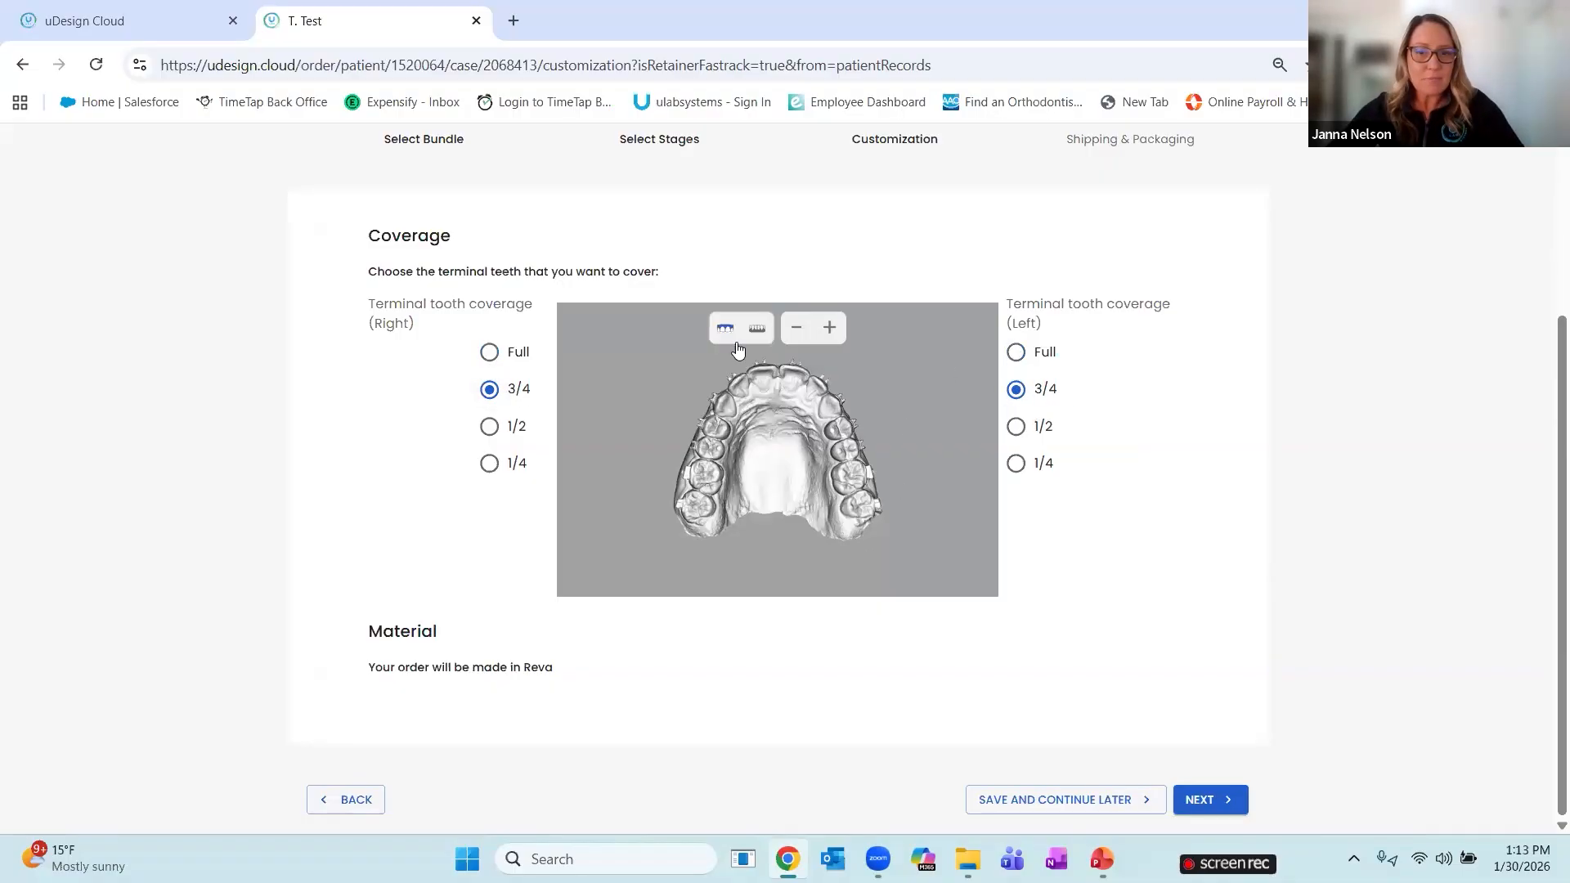
pyautogui.click(757, 328)
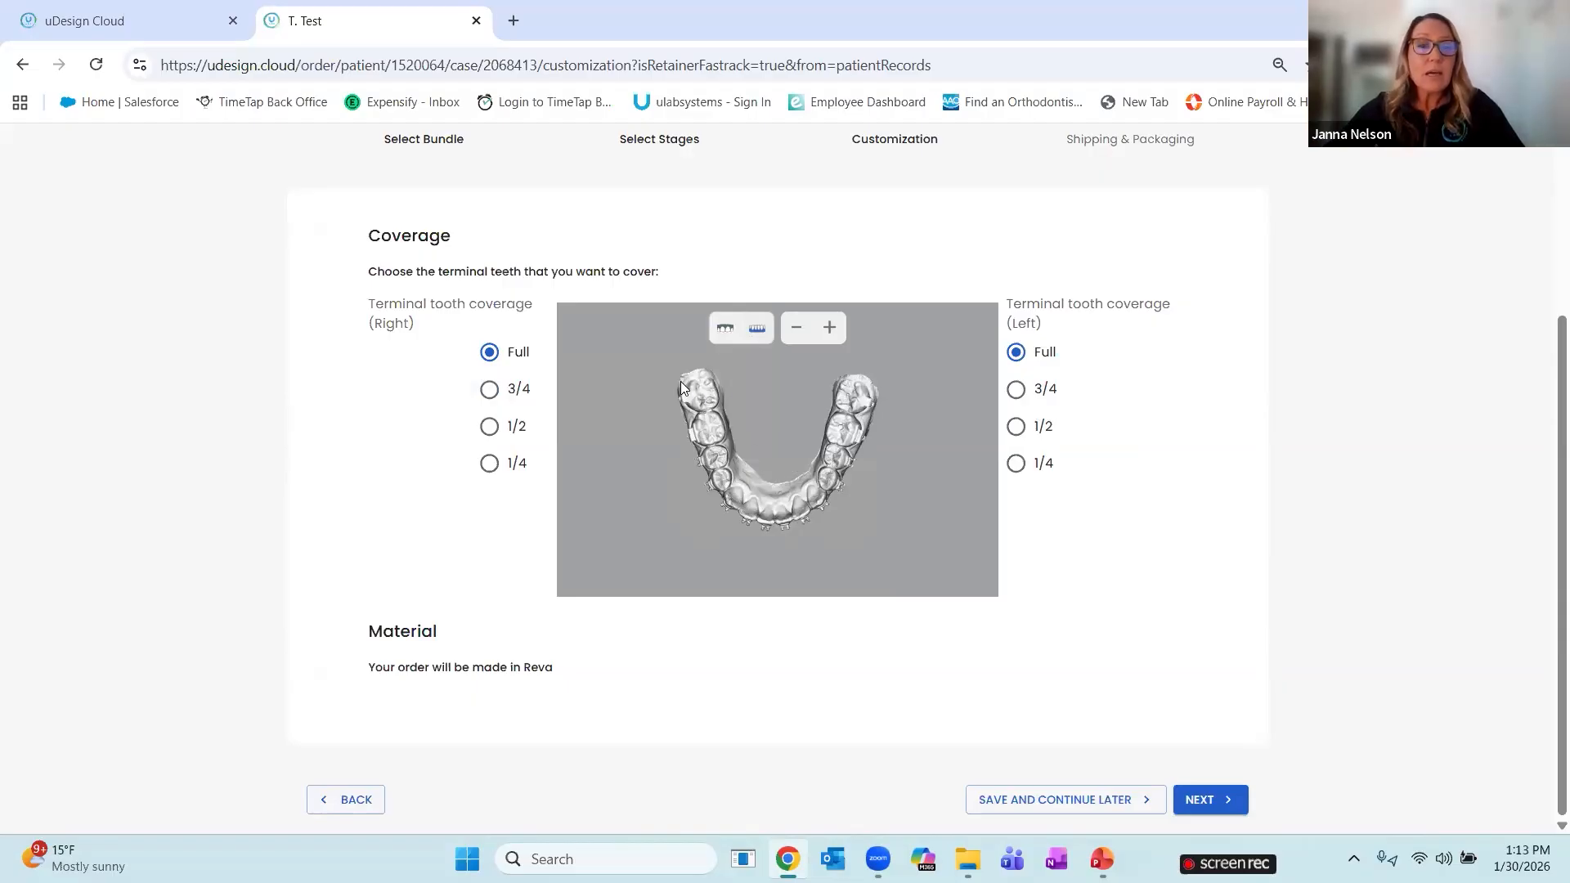
pyautogui.click(1015, 390)
pyautogui.click(489, 389)
pyautogui.click(1210, 799)
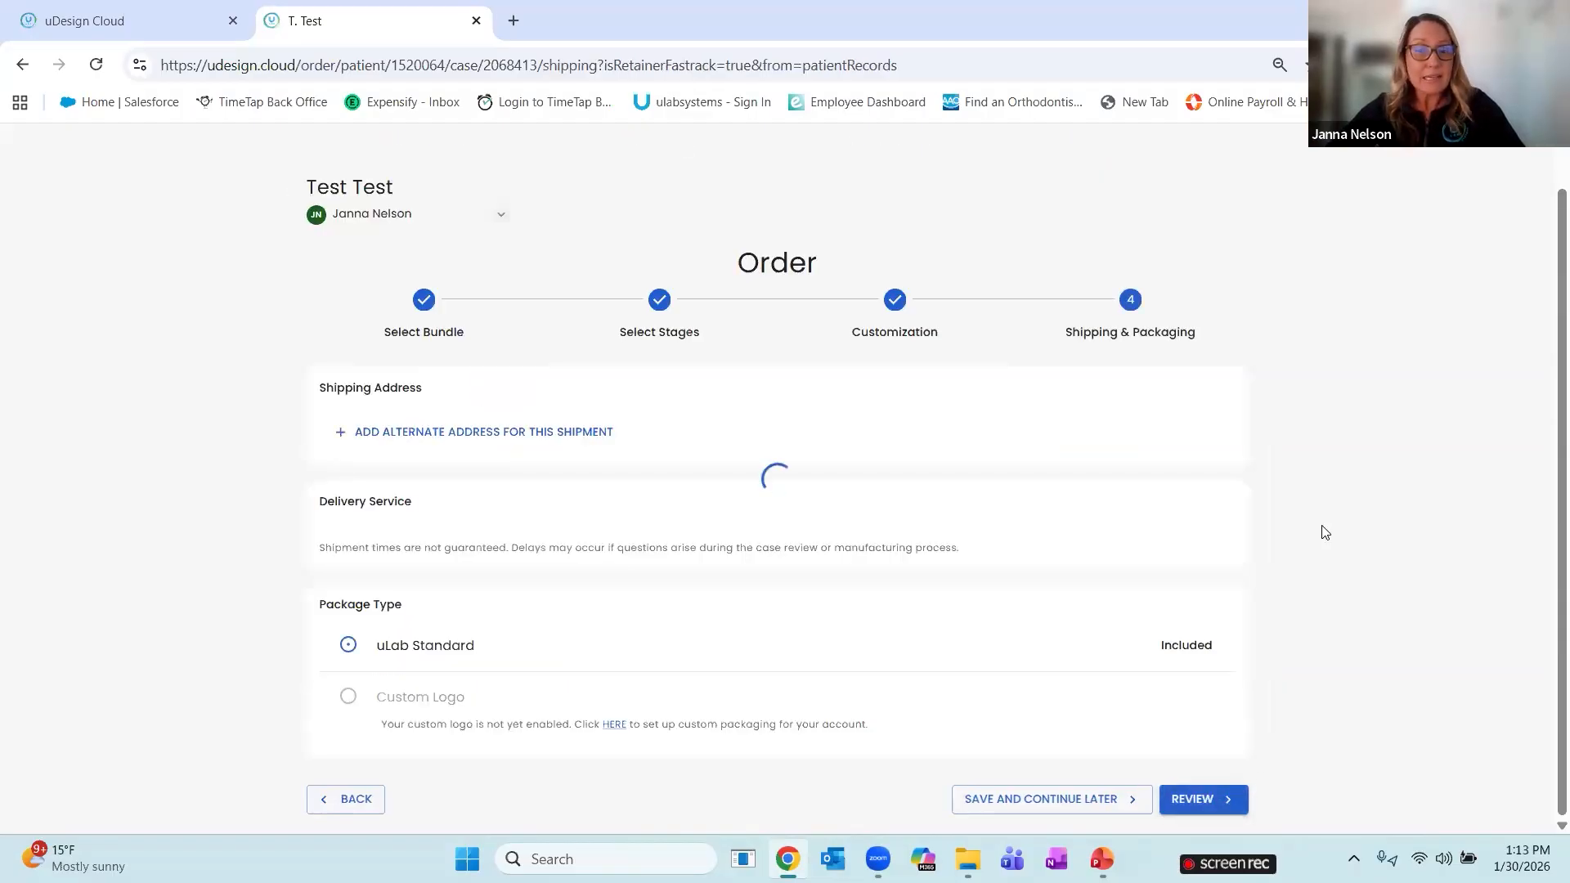
# Review the shipping, delivery and packaging choices, and submit the retainer order to uAssist
pyautogui.scroll(-2, 1325, 529)
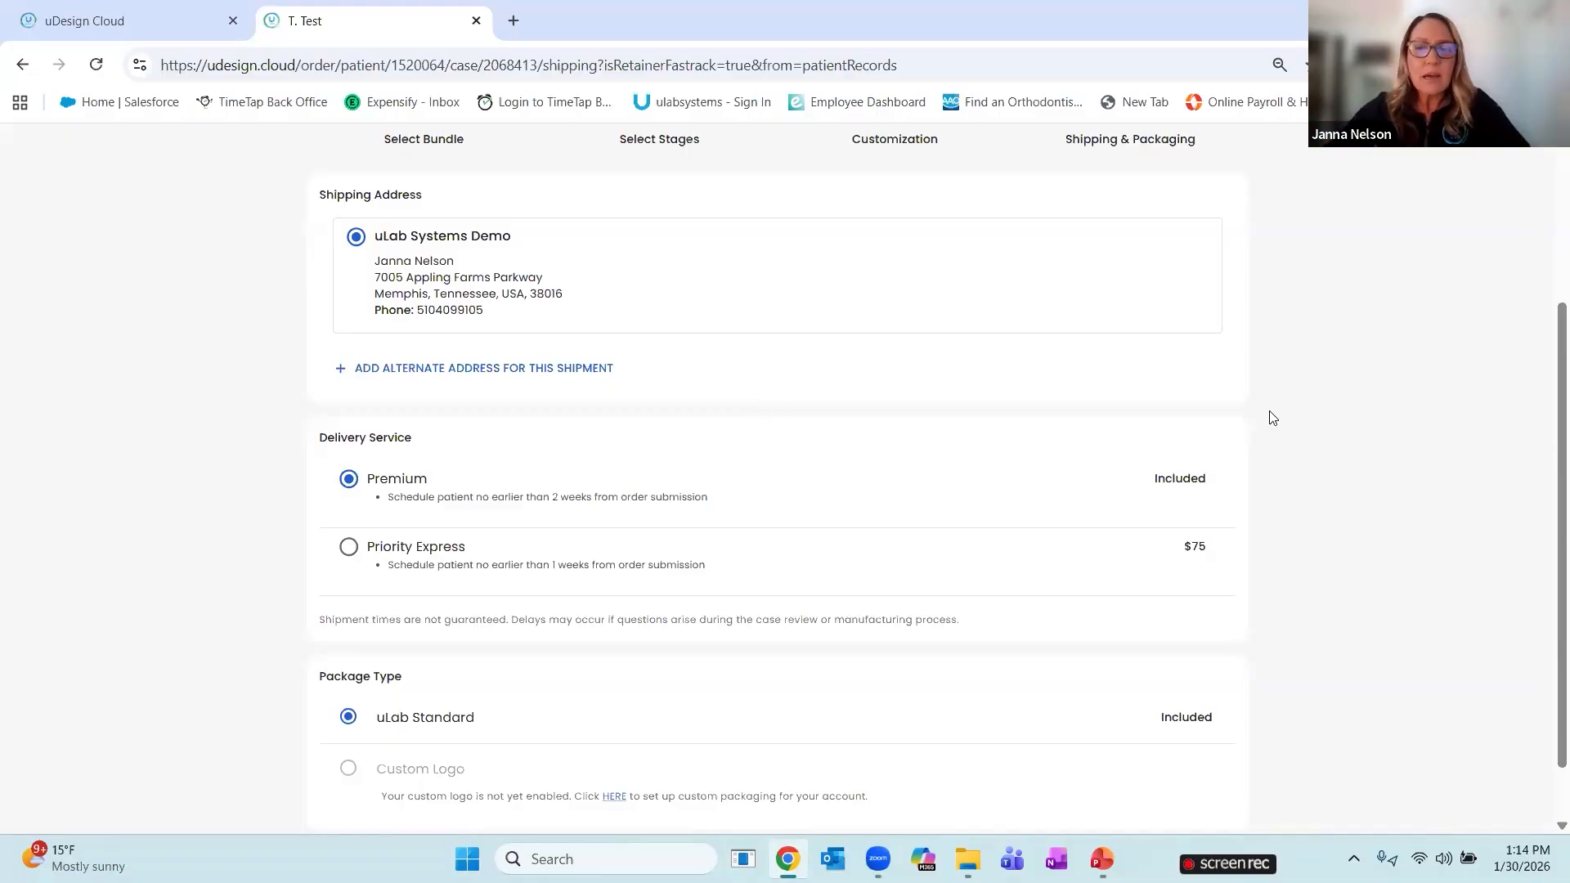
pyautogui.scroll(-1, 743, 427)
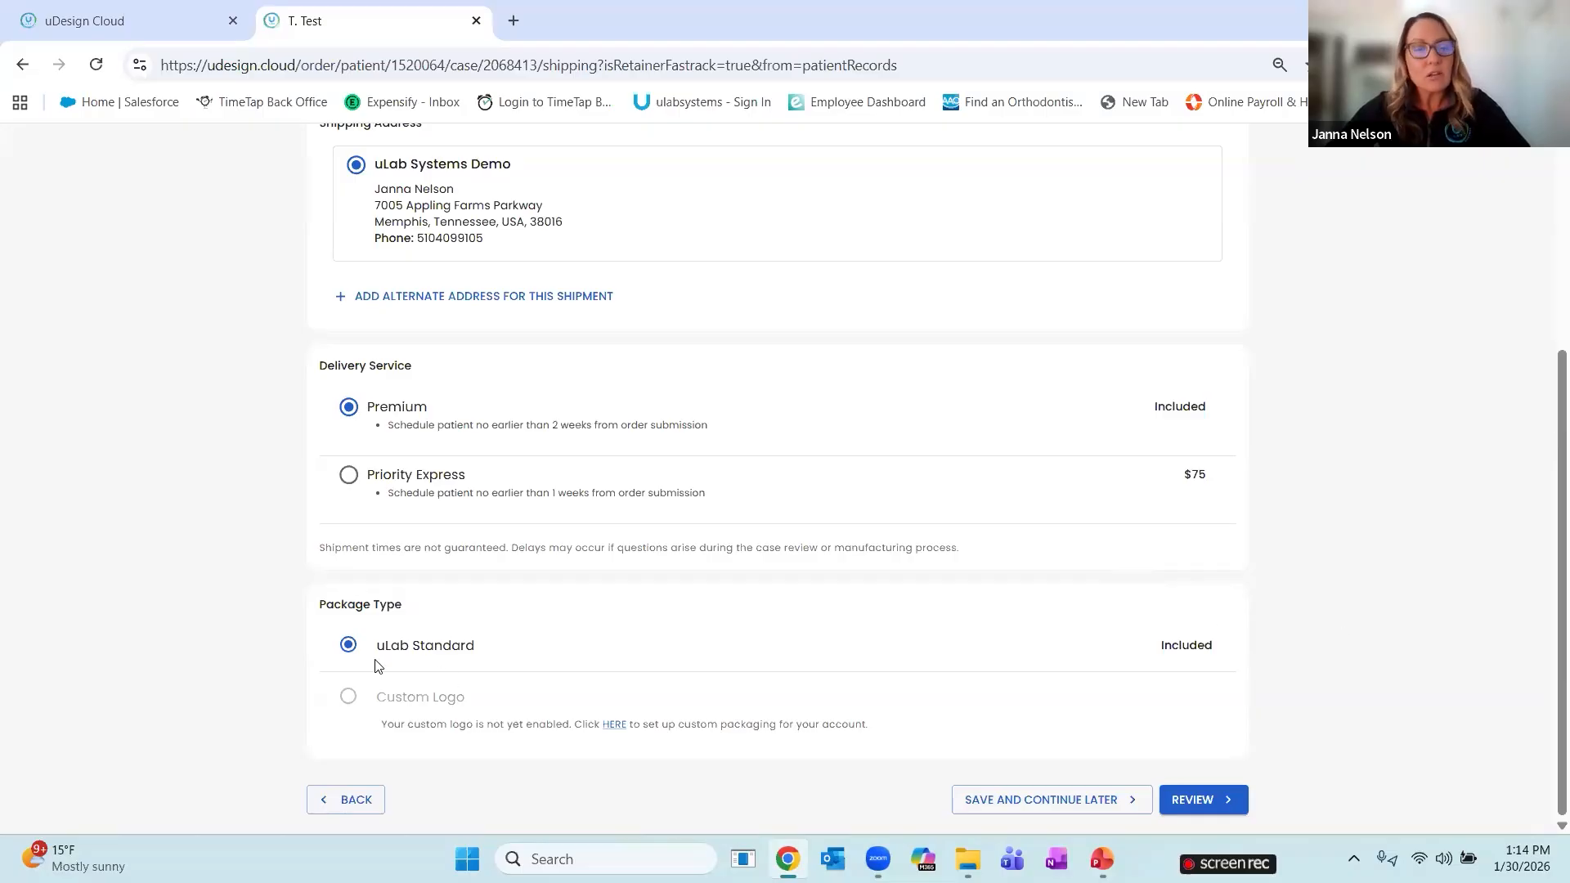
pyautogui.click(1211, 807)
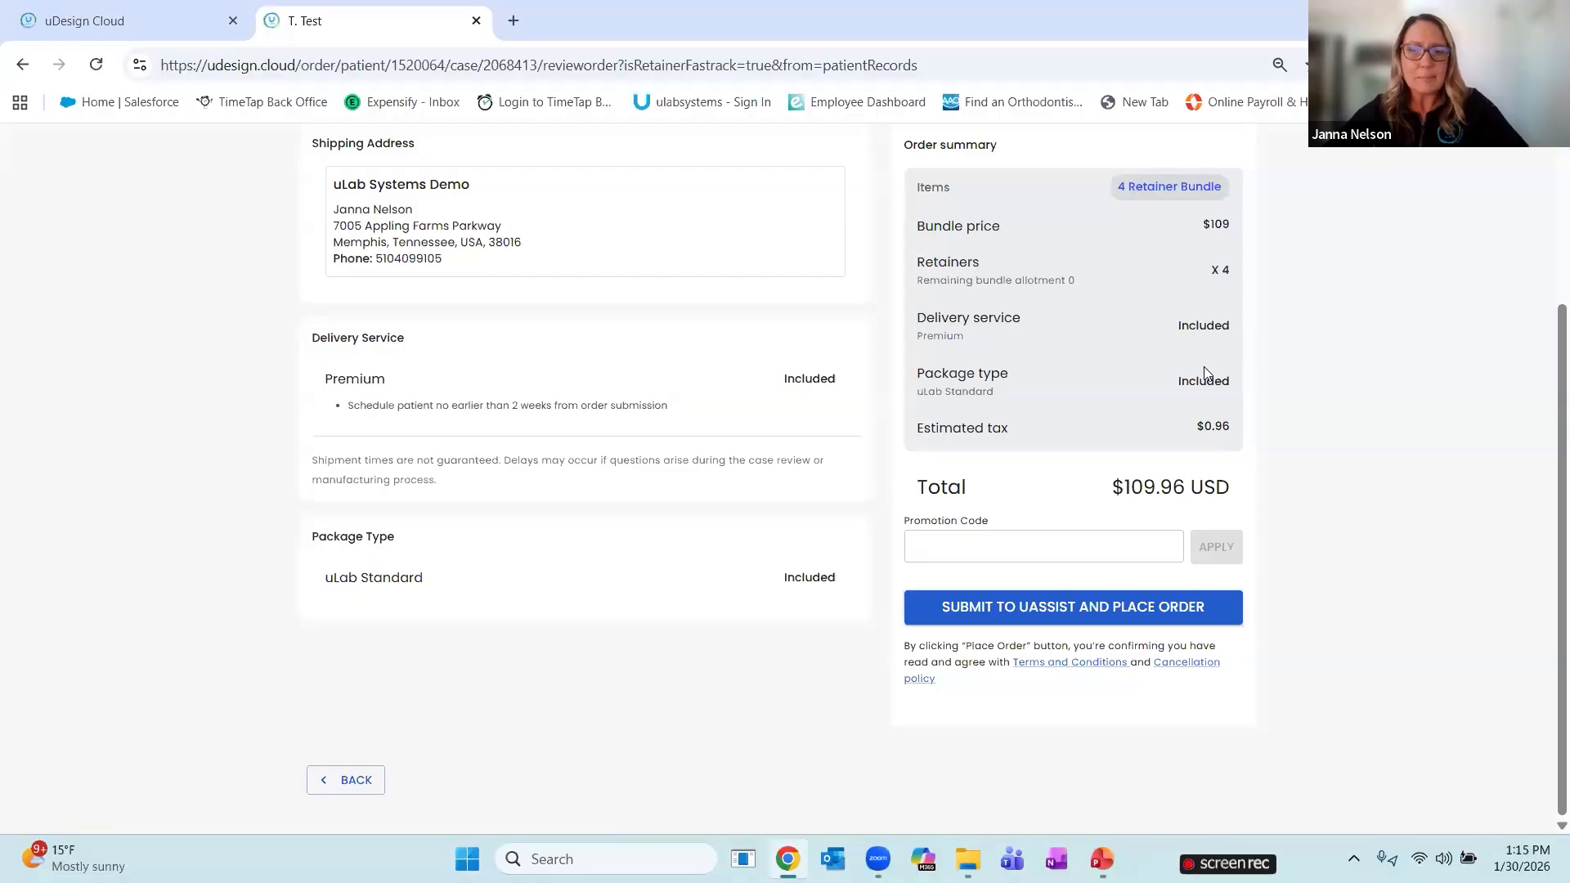
pyautogui.click(1054, 613)
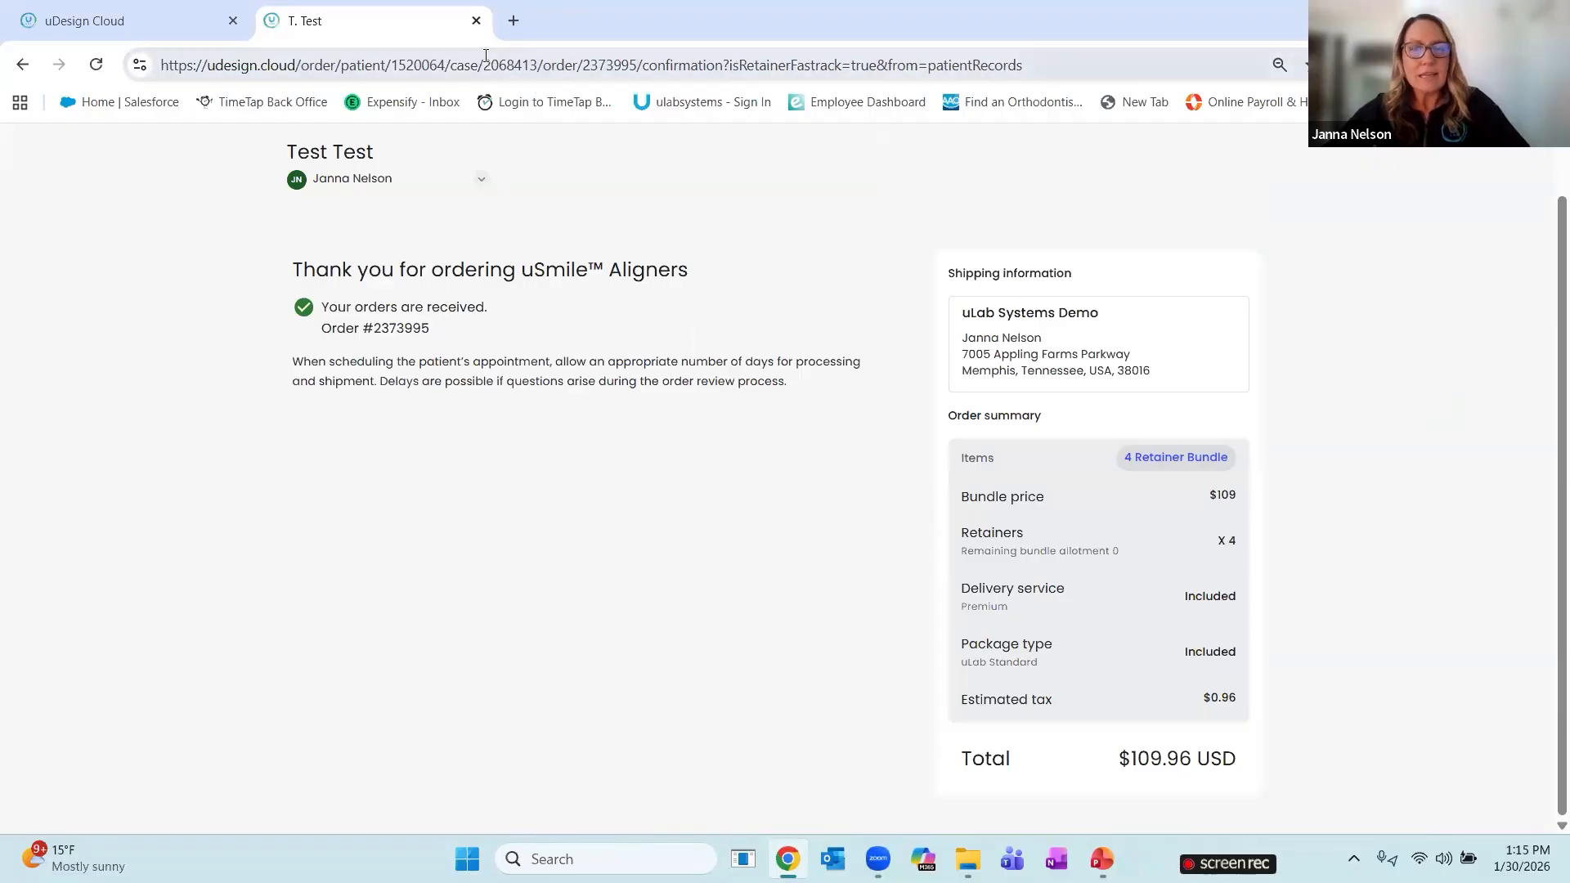
# Close the order confirmation and view the account's Custom Packaging page and its form for uploading top and side box images
pyautogui.click(476, 21)
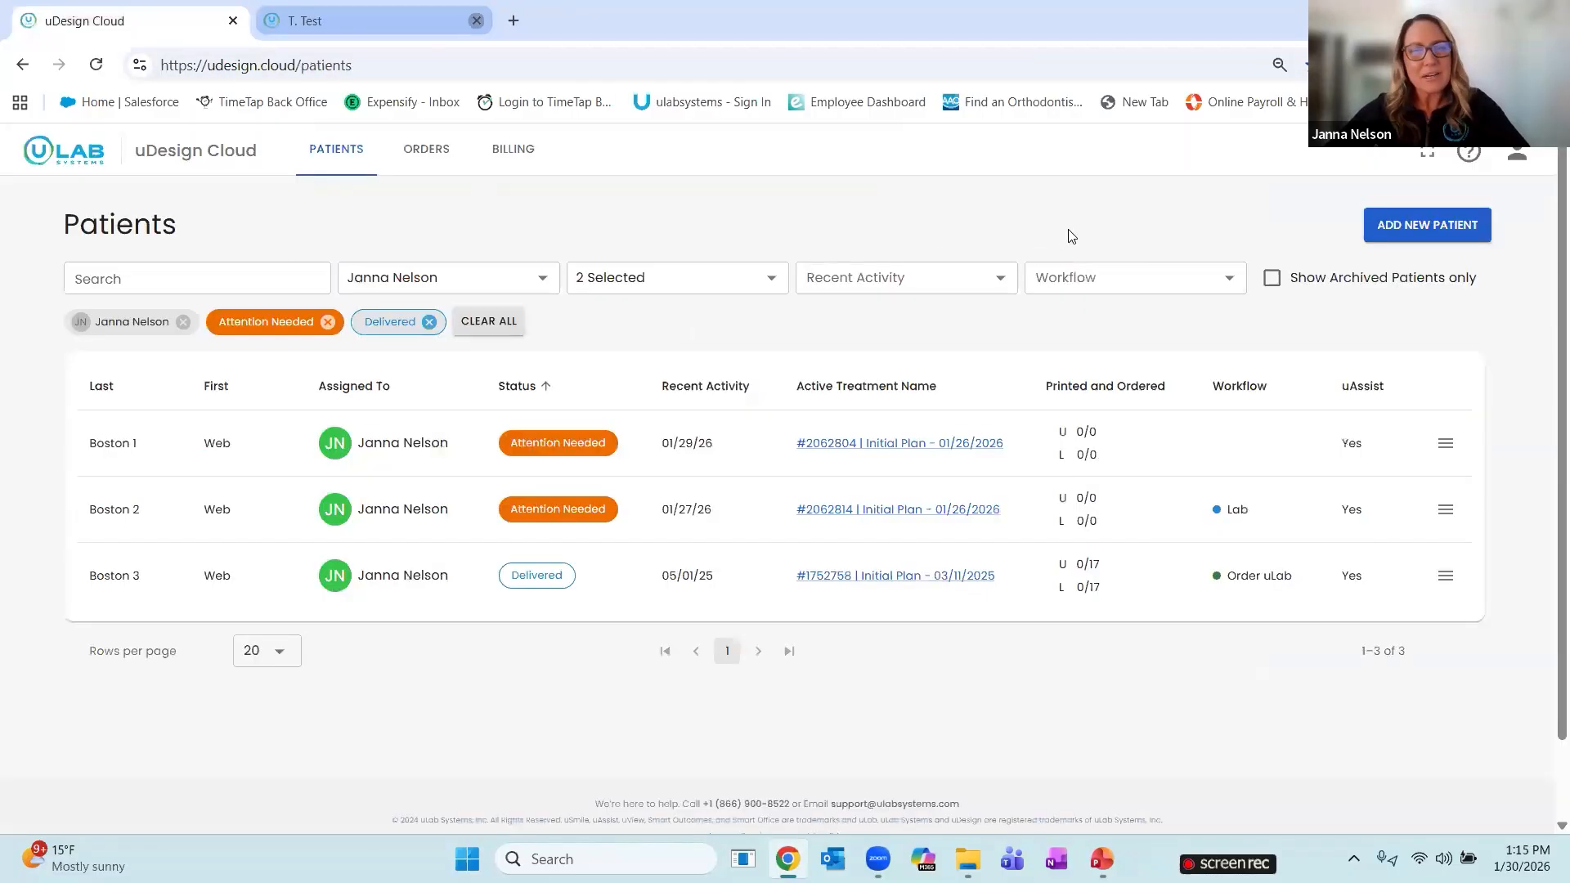
pyautogui.click(1521, 157)
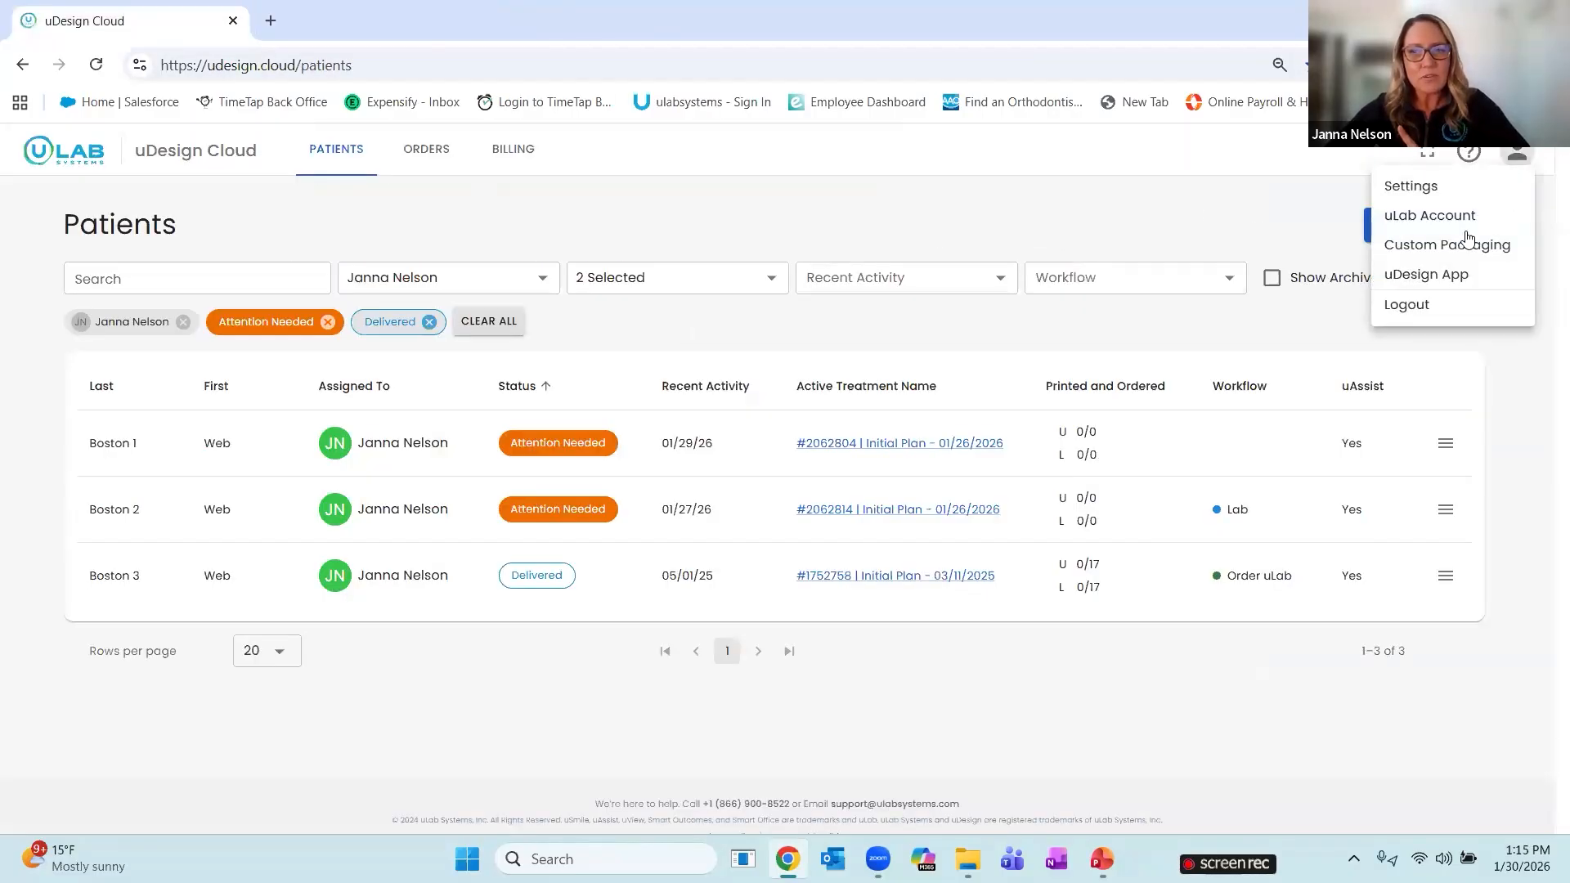
pyautogui.click(1458, 244)
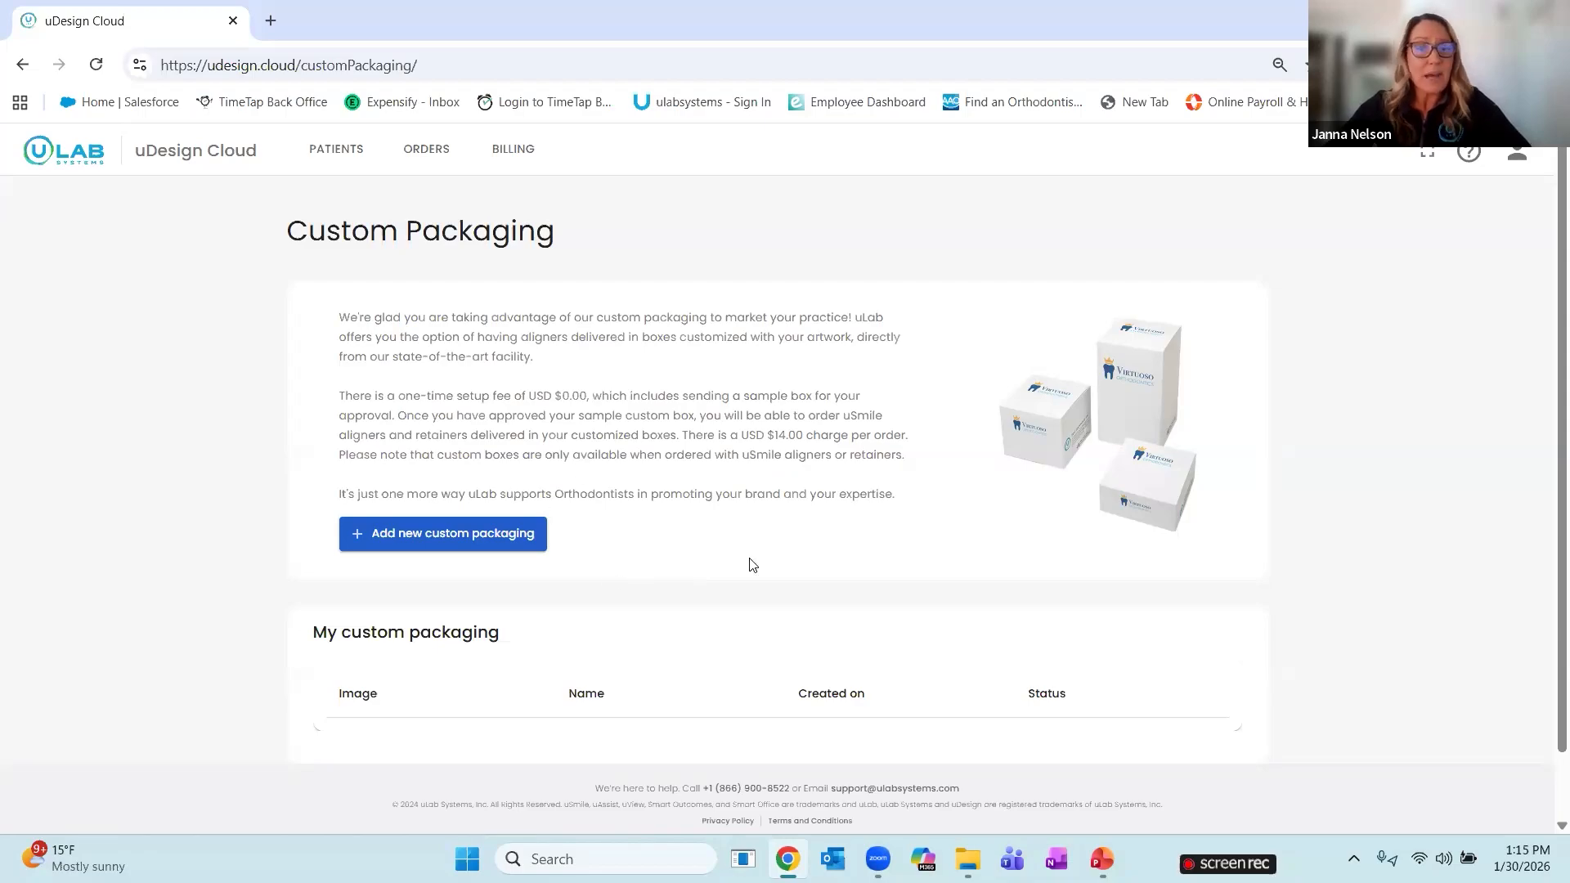
pyautogui.click(434, 547)
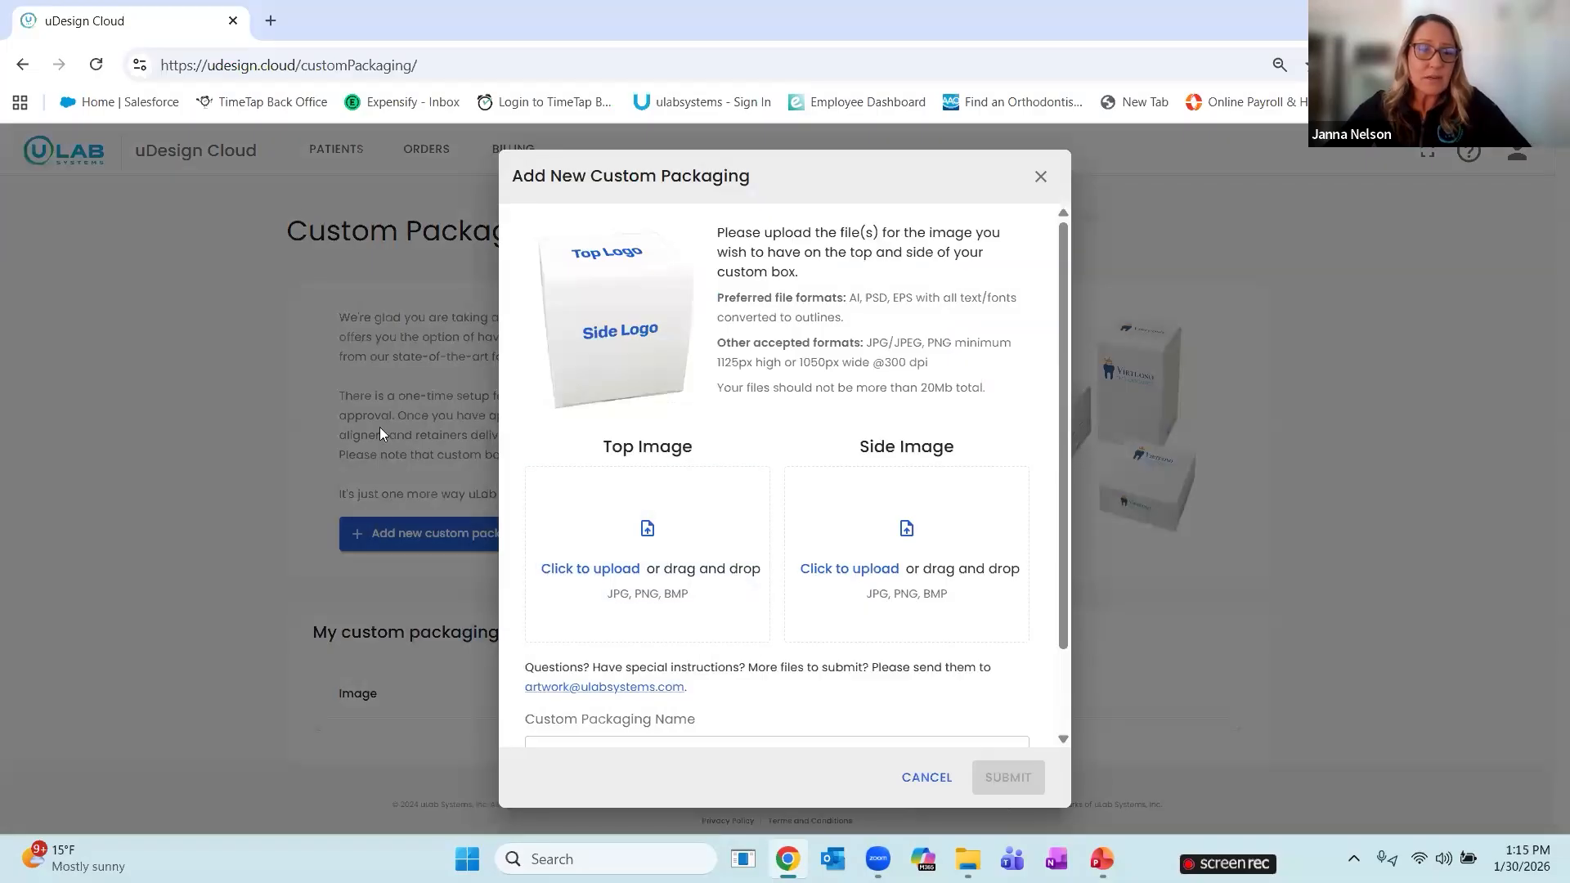
pyautogui.click(643, 536)
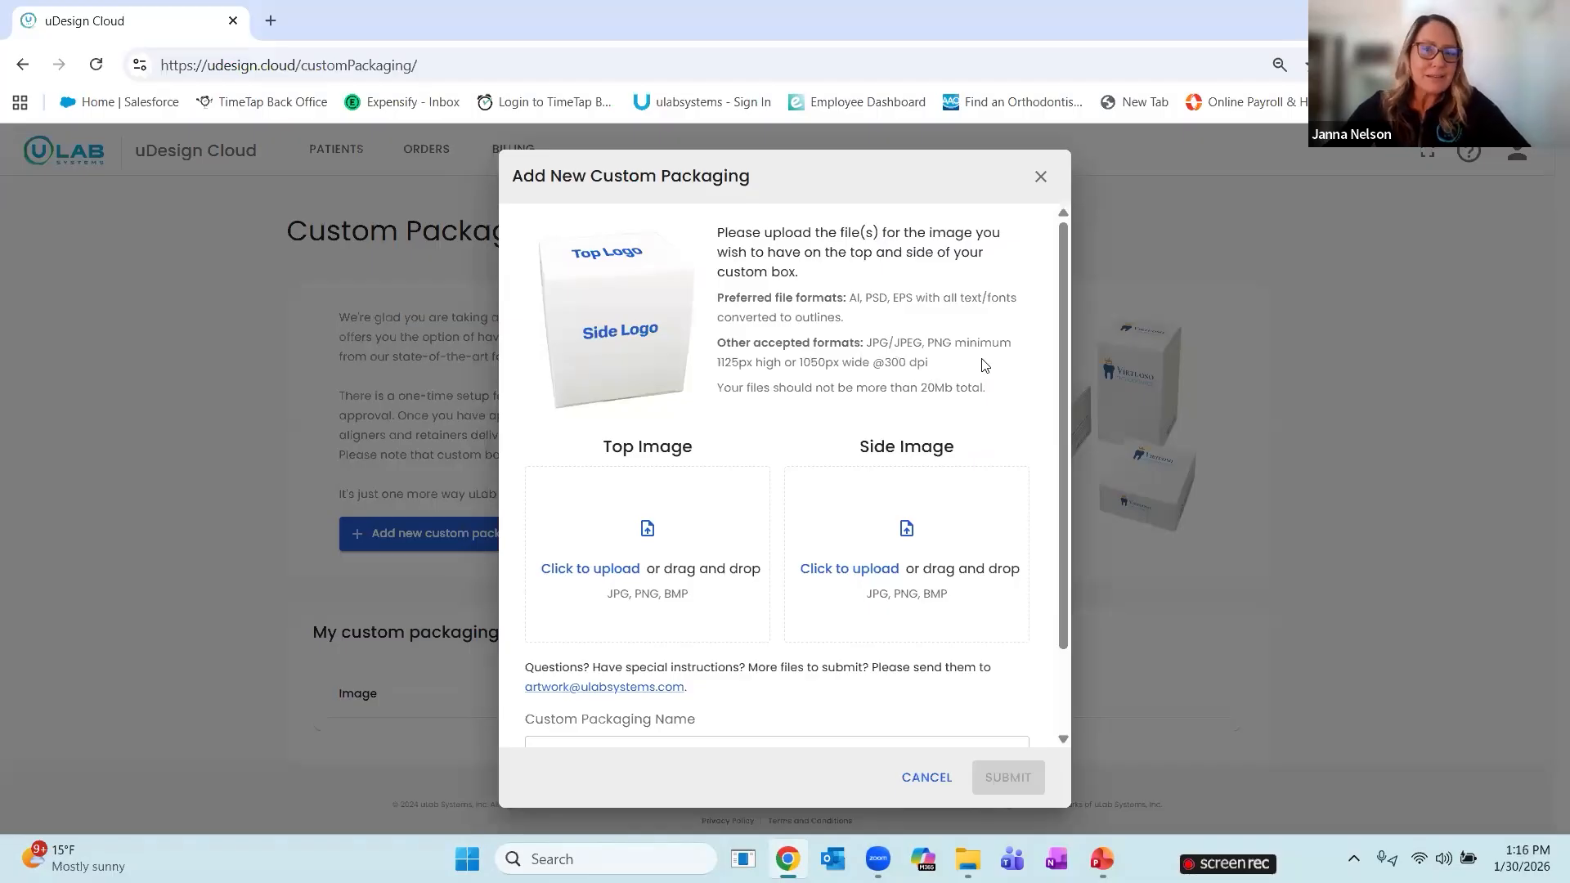
# Leave the custom packaging form, start a new patient from the patient list and enter the patient's first and last name
pyautogui.click(1041, 178)
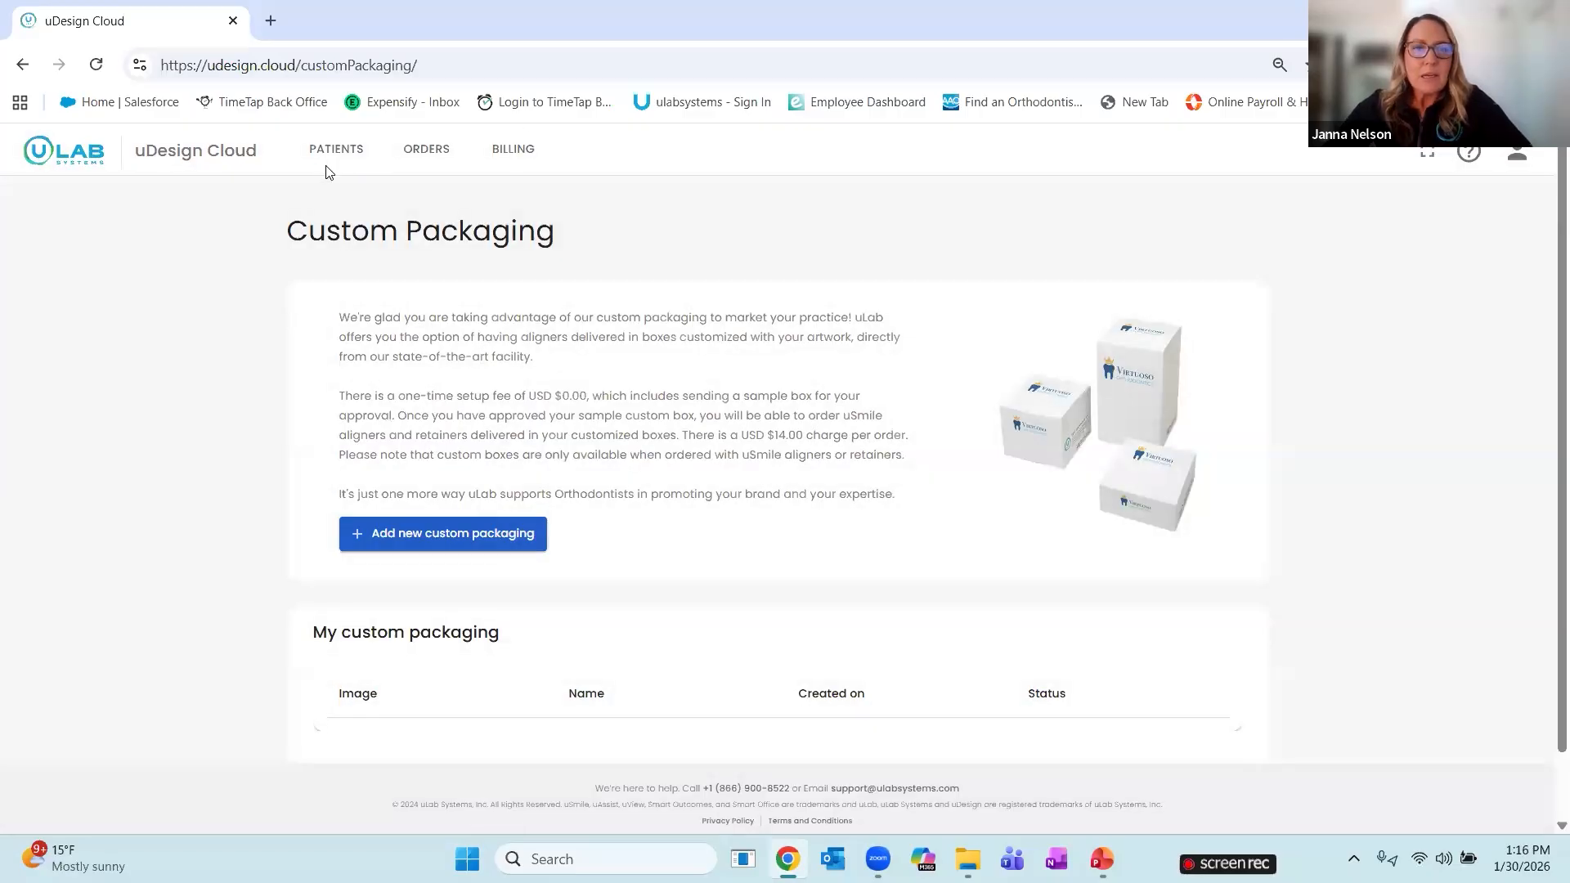
pyautogui.click(336, 150)
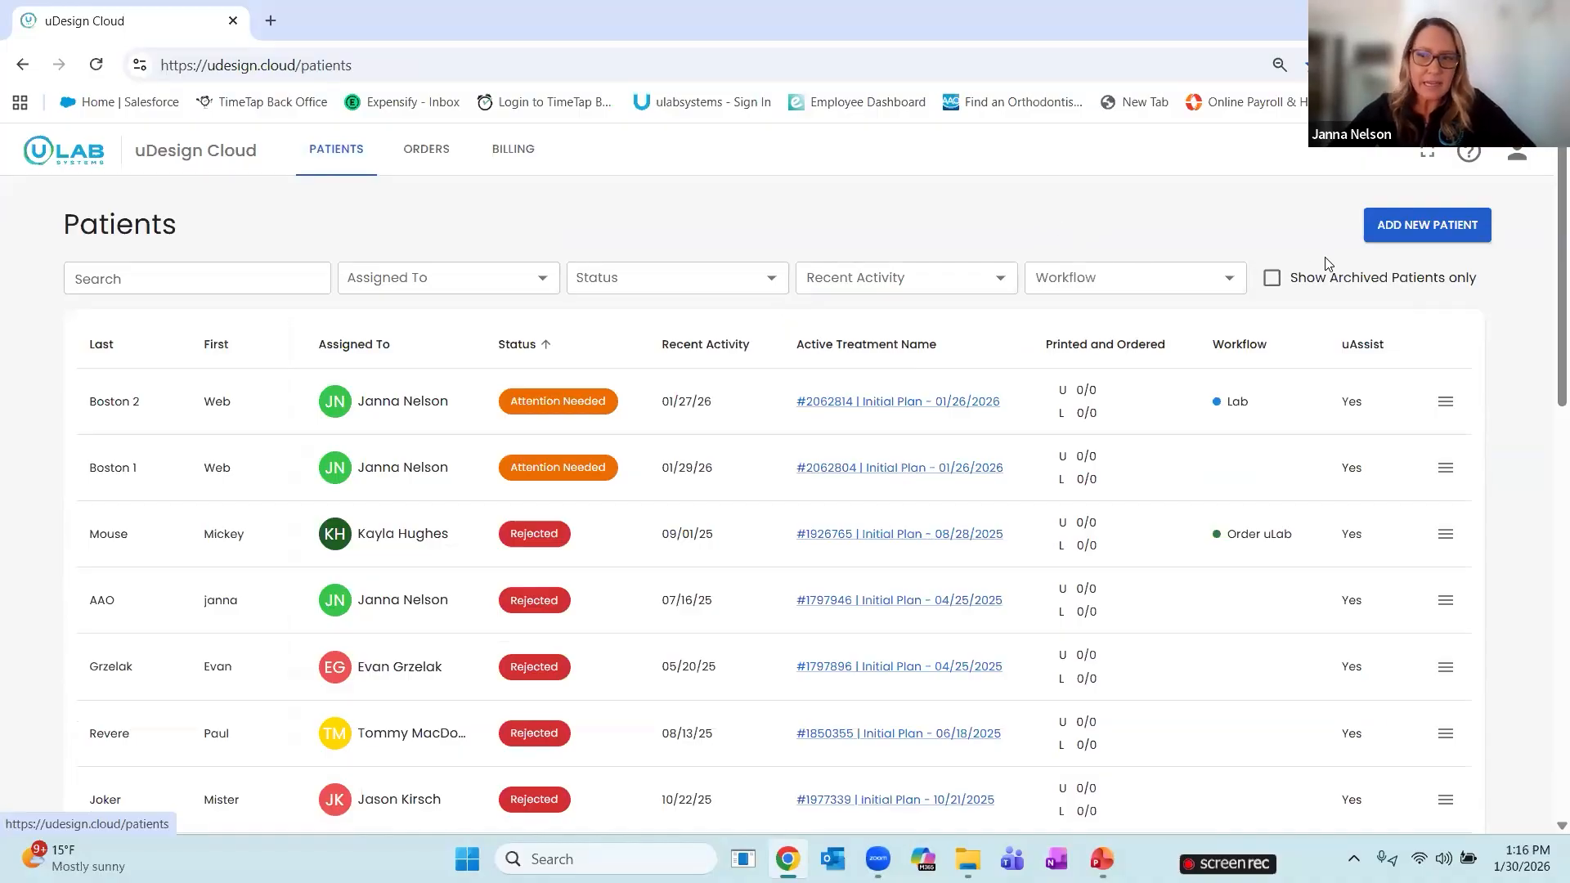
pyautogui.click(1397, 237)
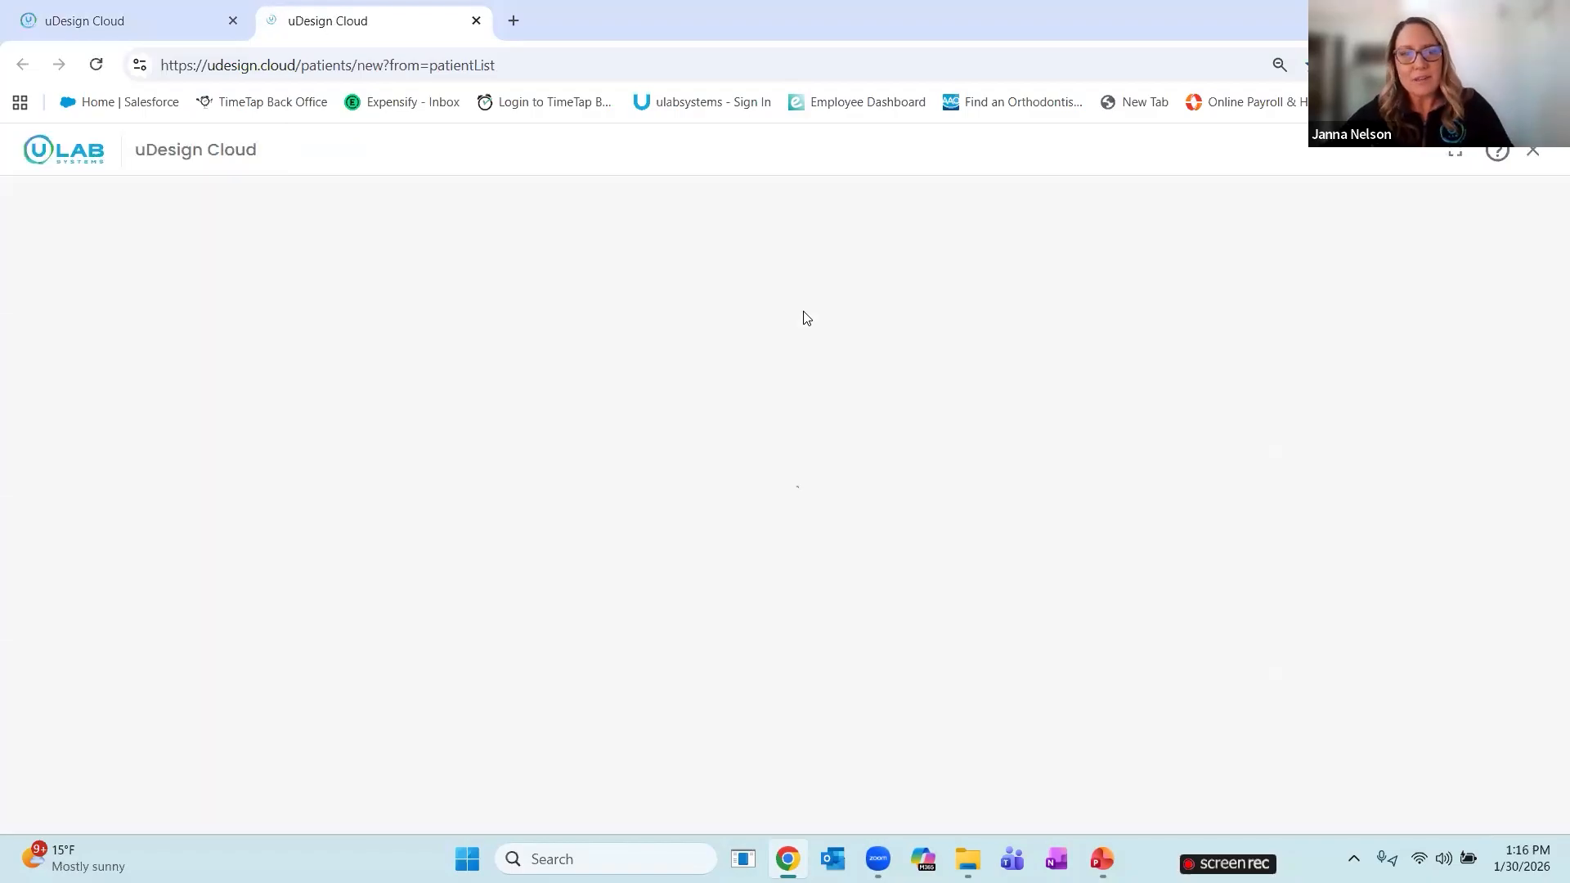
pyautogui.click(673, 362)
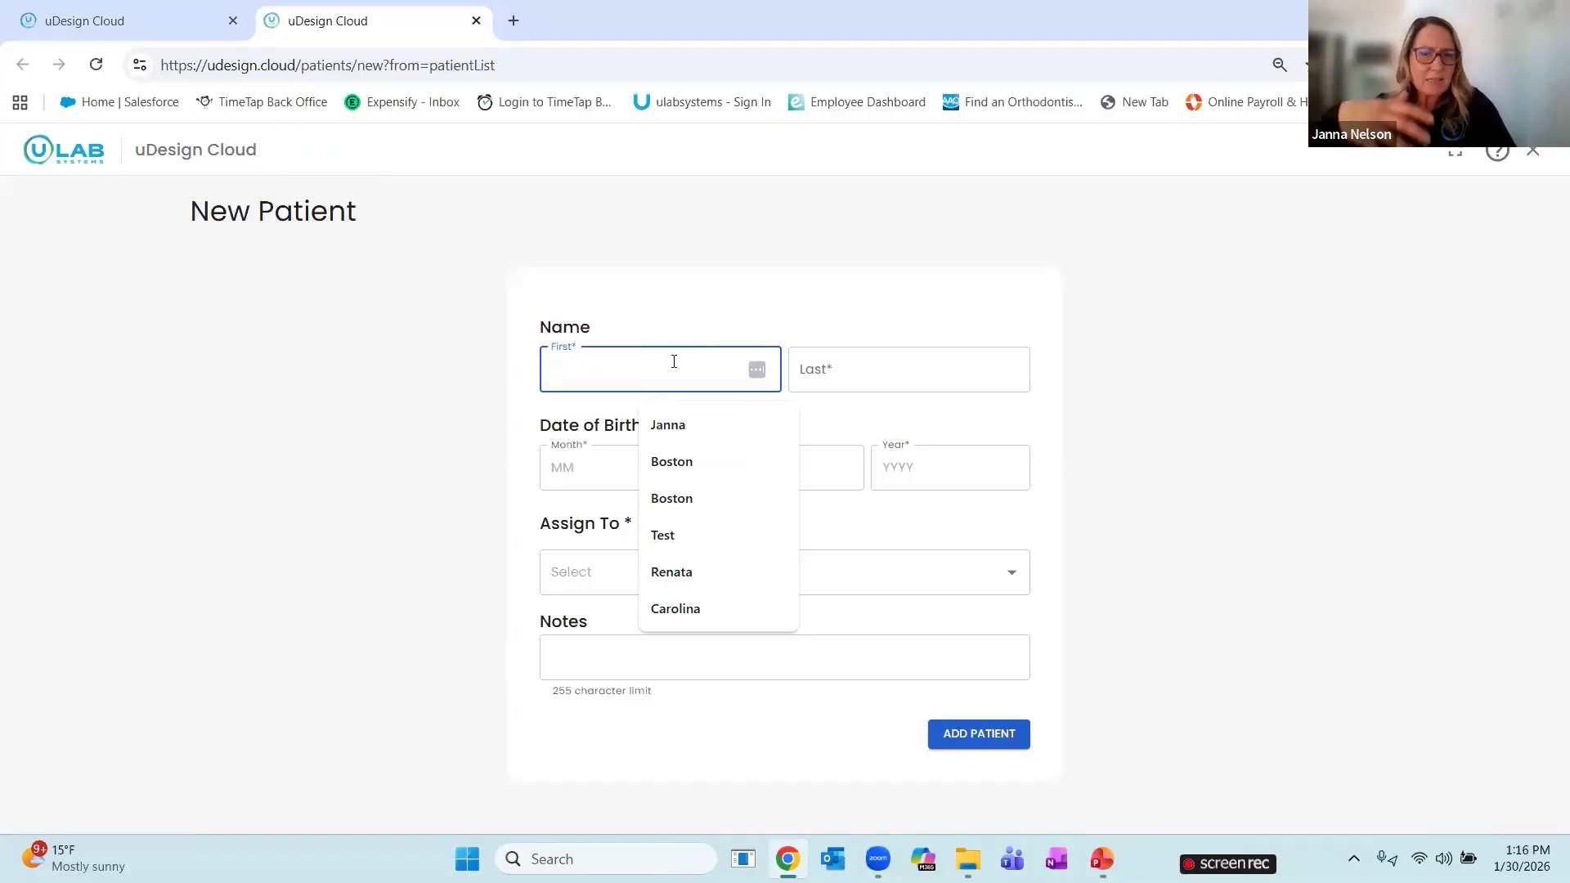
pyautogui.write('Janna')
pyautogui.press('Tab')
pyautogui.write('Test')
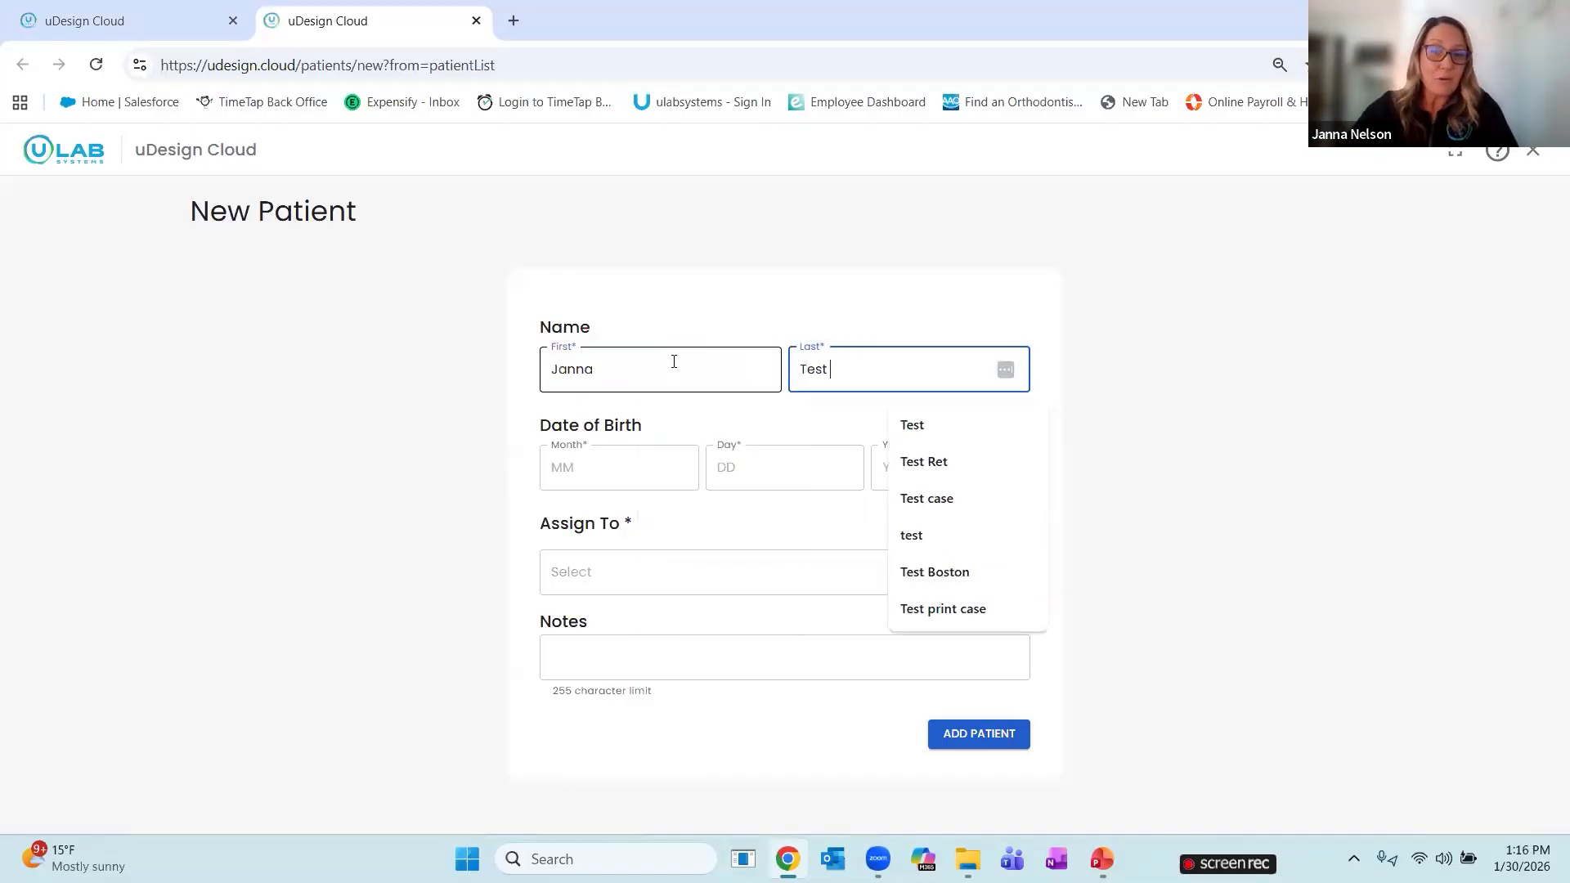
# Enter the patient's date of birth, assign the patient to a team member, and add the patient
pyautogui.click(640, 478)
pyautogui.write('0')
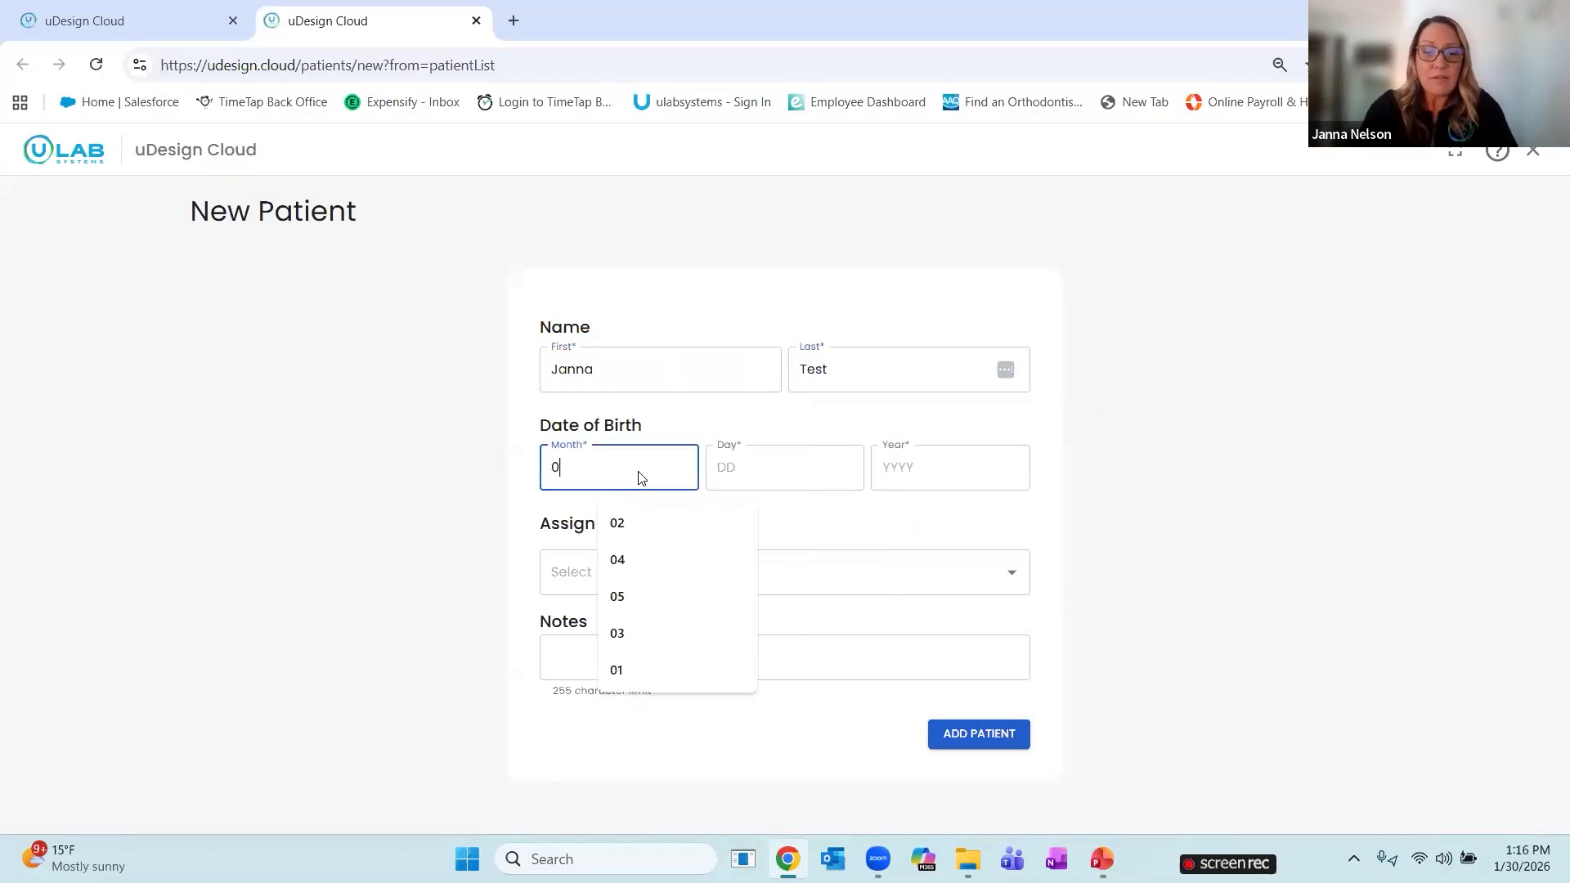
pyautogui.write('4061979')
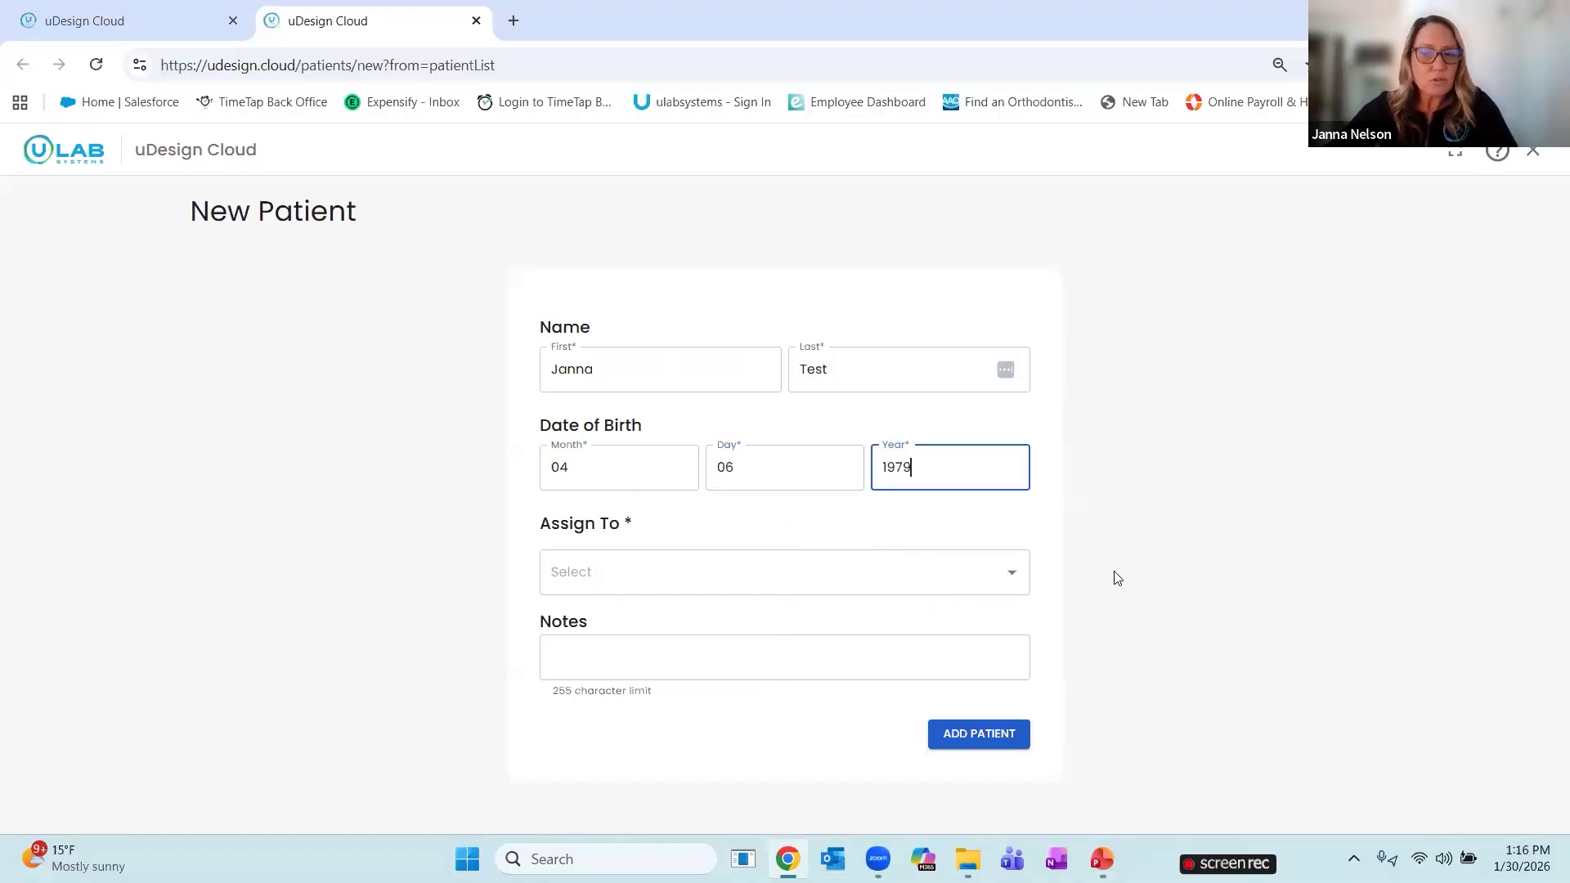
pyautogui.click(1022, 585)
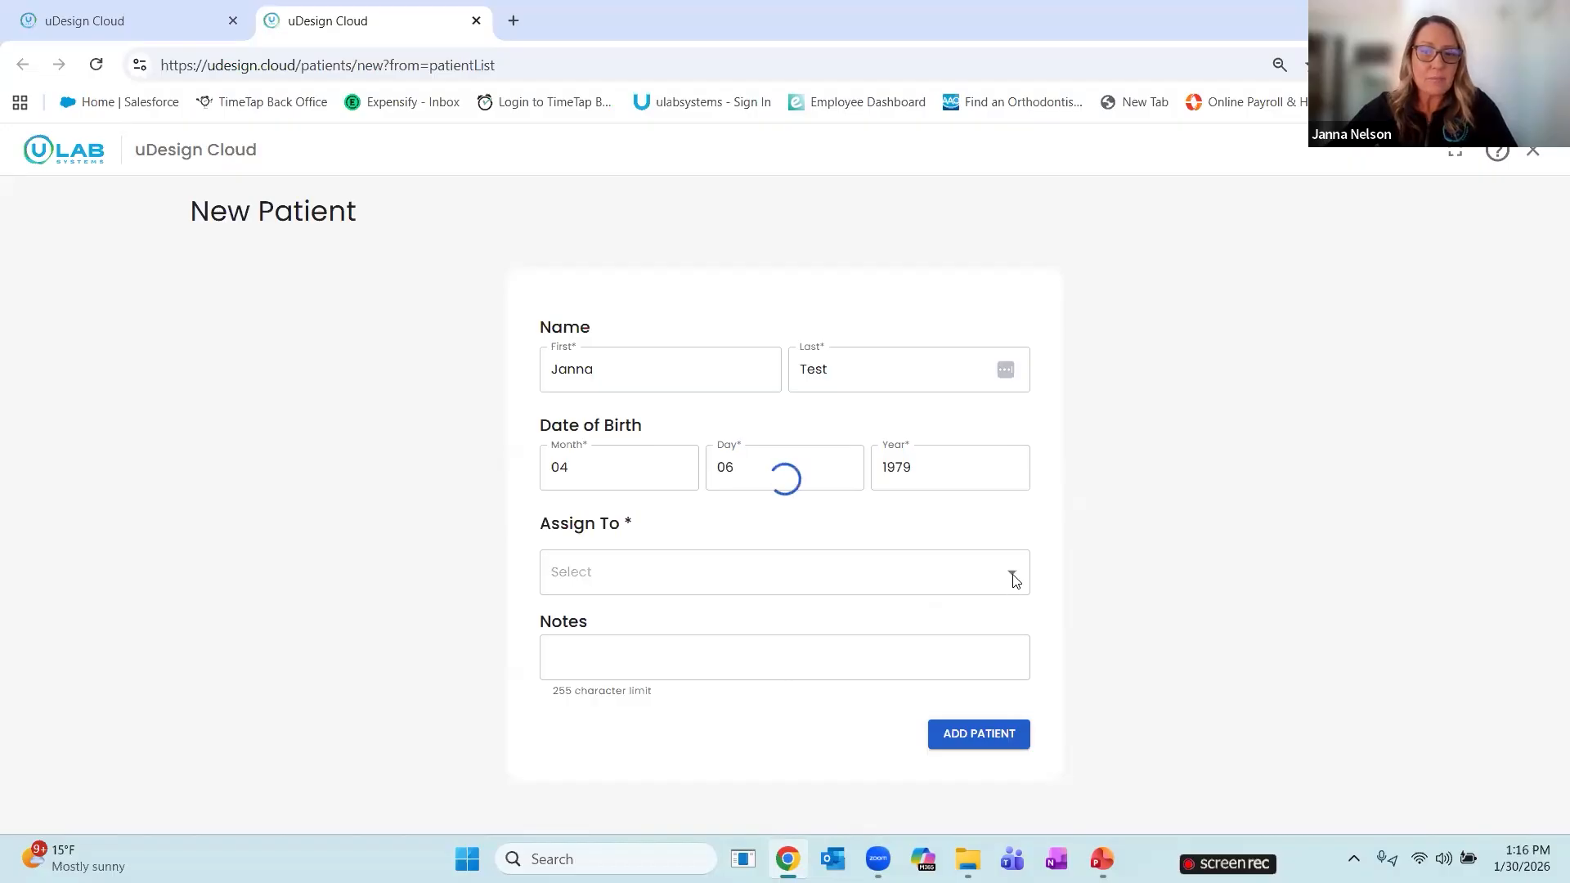
pyautogui.click(1014, 580)
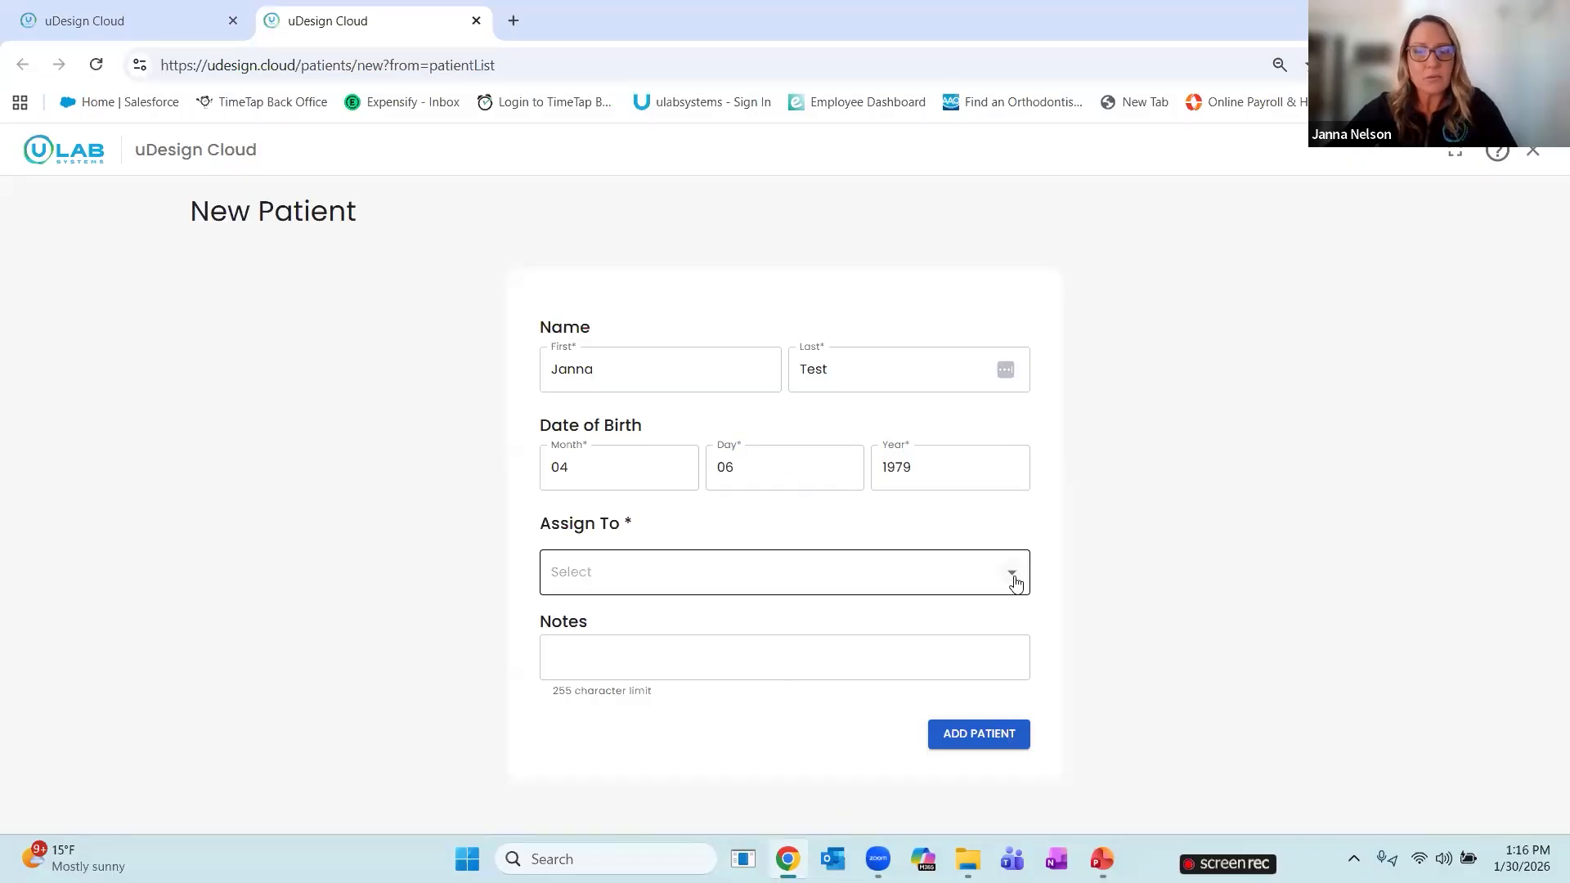
pyautogui.scroll(-4, 665, 385)
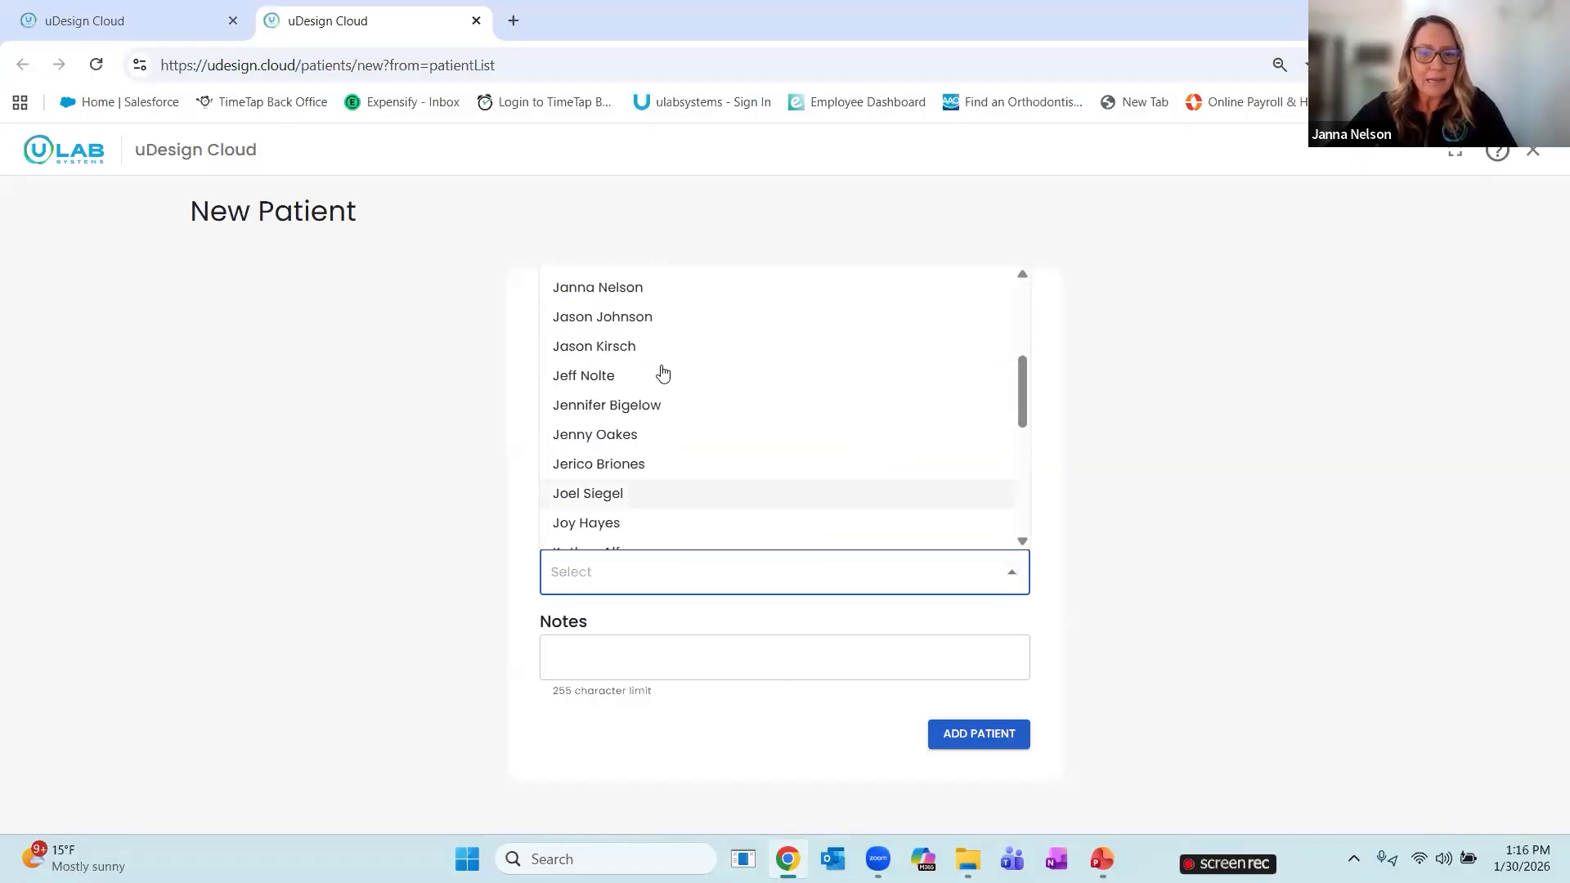
pyautogui.click(638, 288)
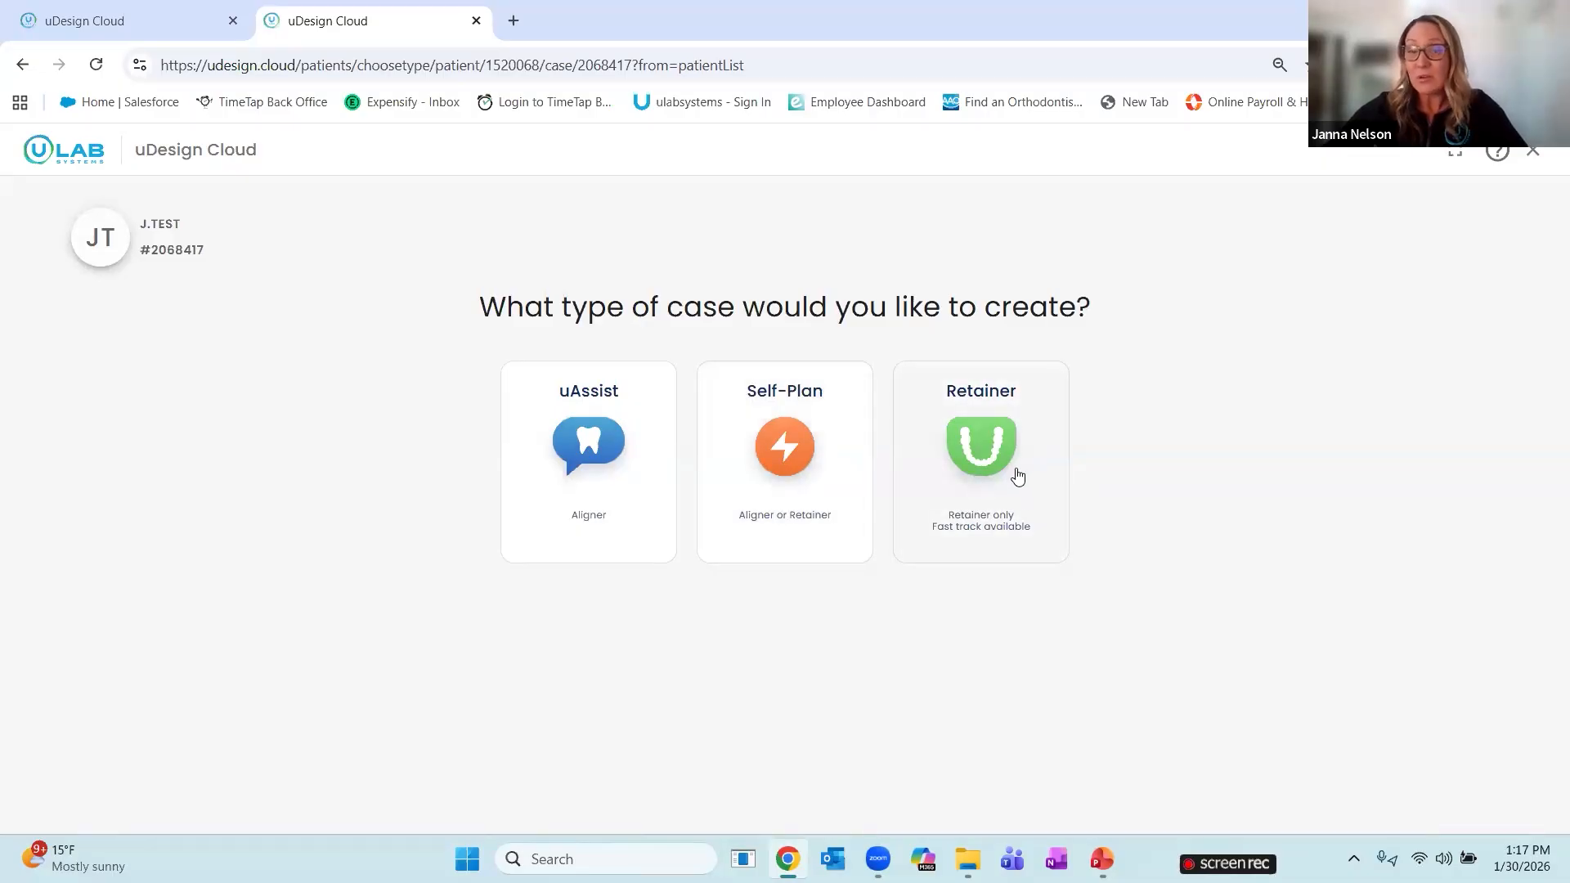
# Create a Self-Plan case, upload the upper and lower STL scans, and continue to the photos
pyautogui.click(799, 459)
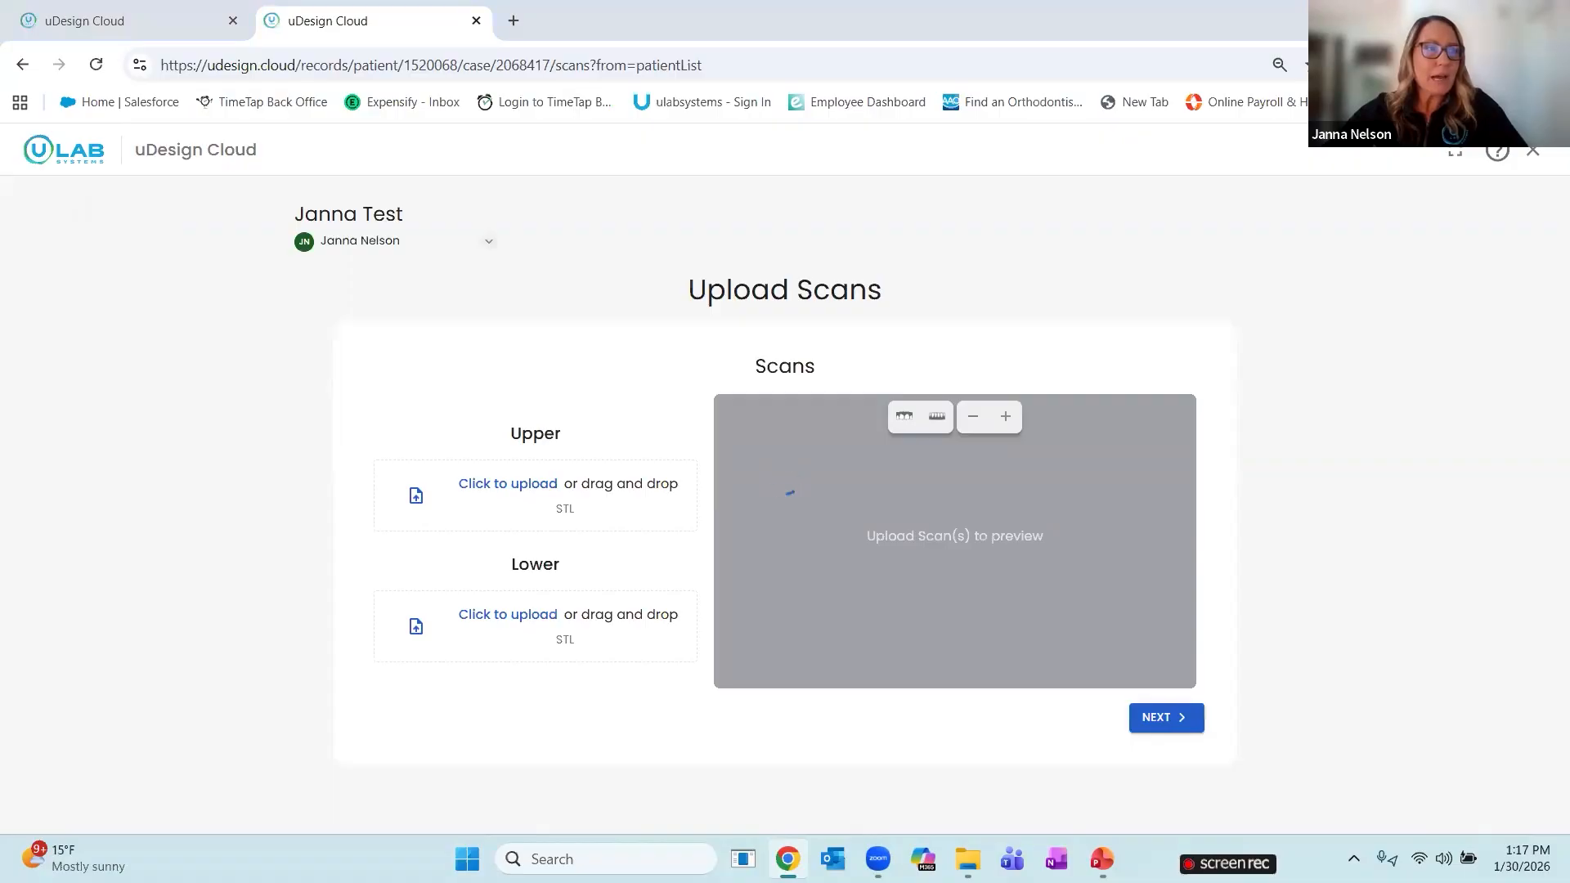
pyautogui.moveTo(183, 604); pyautogui.dragTo(490, 515)
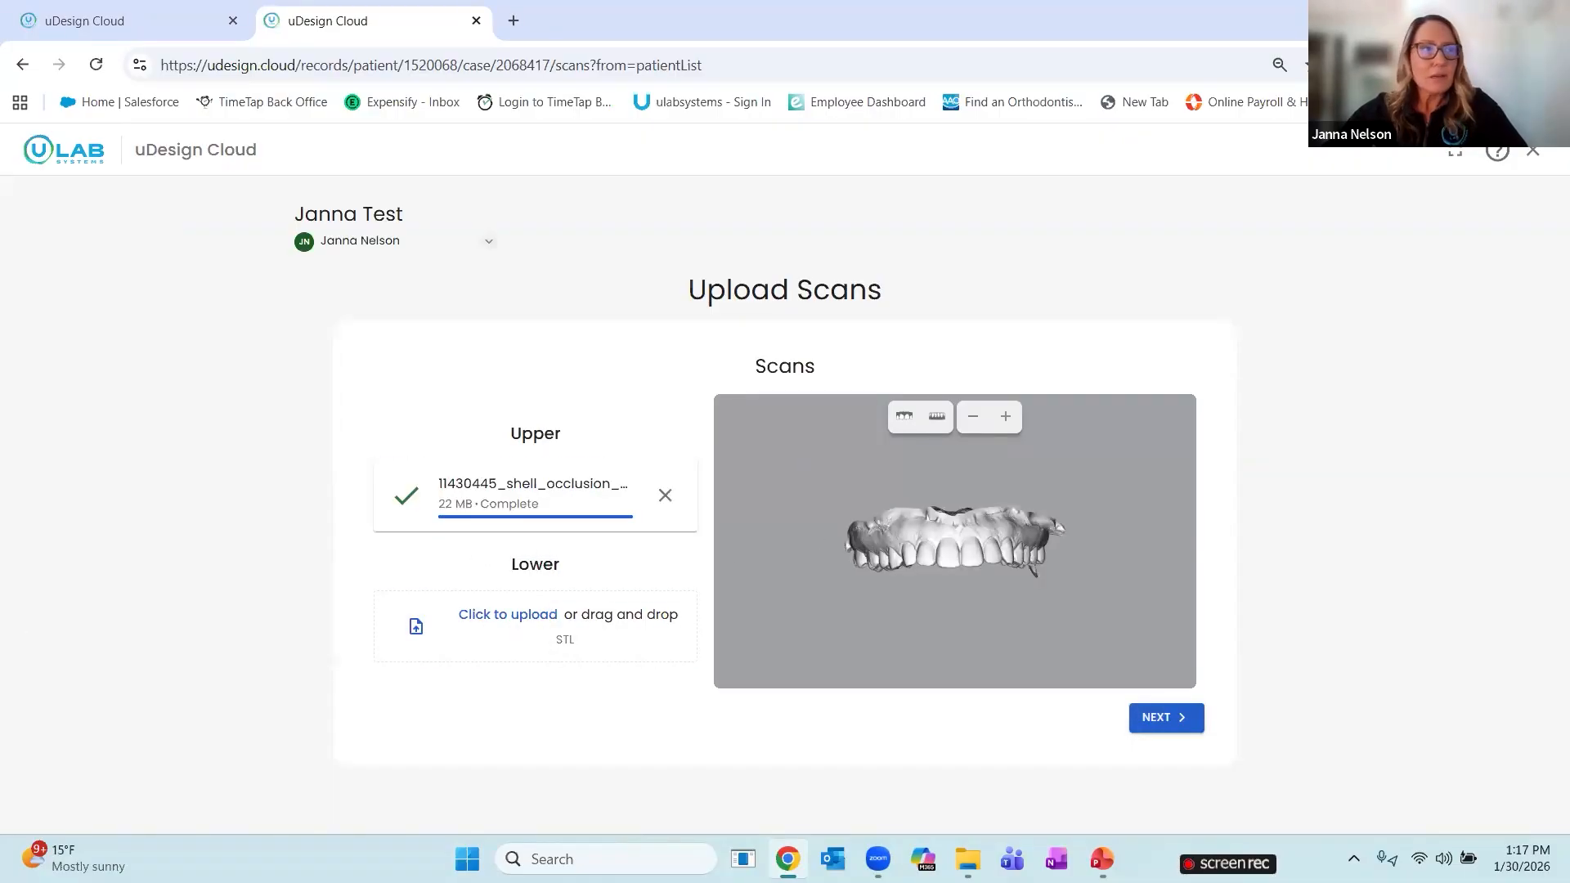
pyautogui.moveTo(221, 676); pyautogui.dragTo(511, 642)
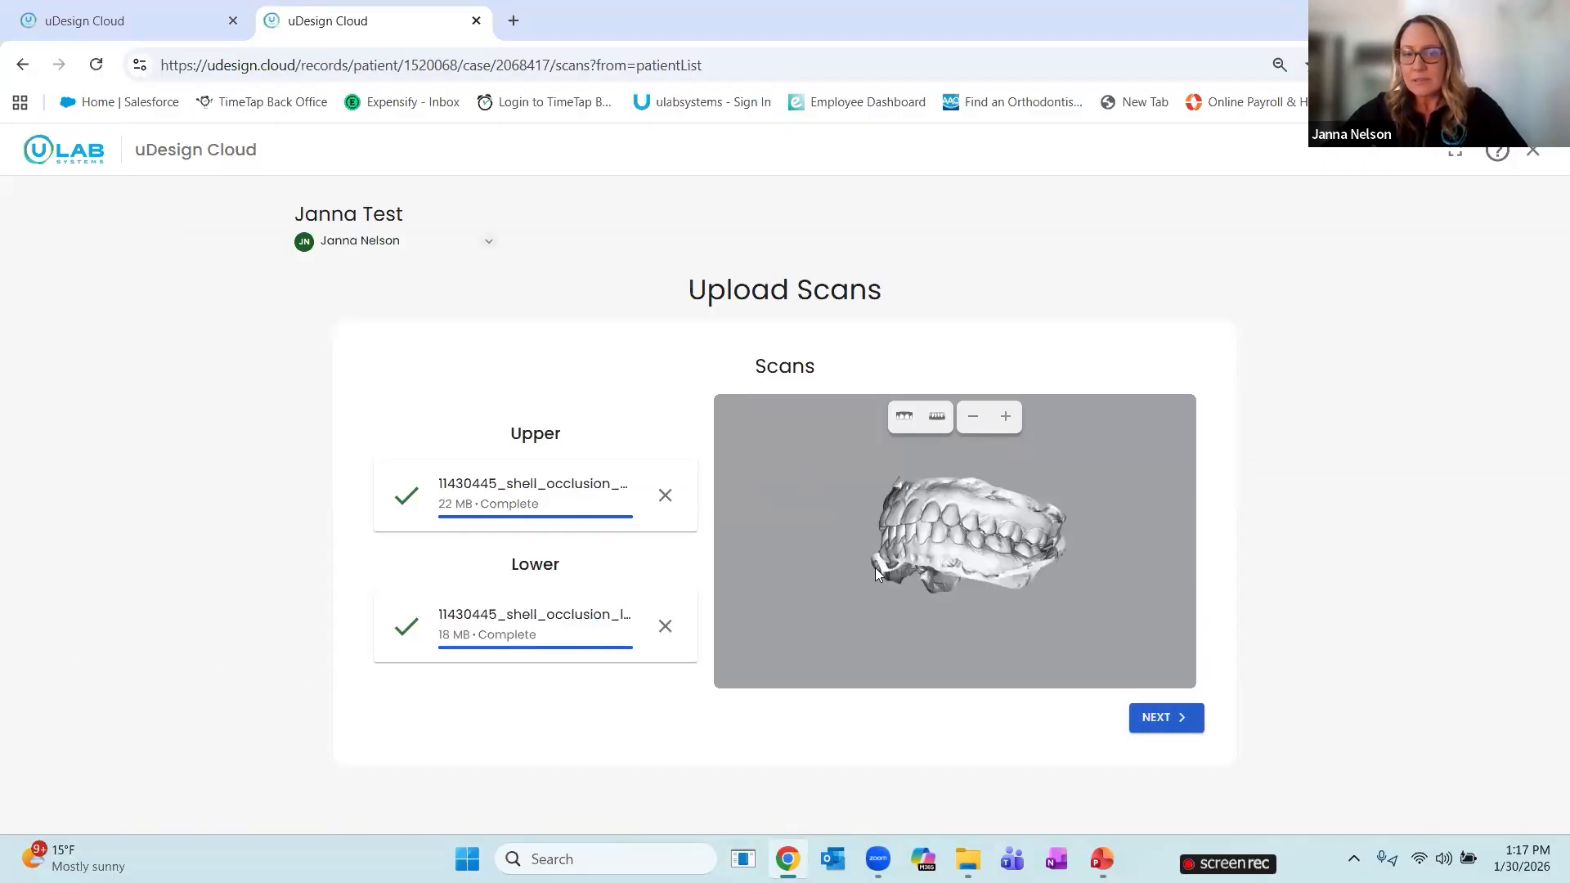
pyautogui.click(1180, 736)
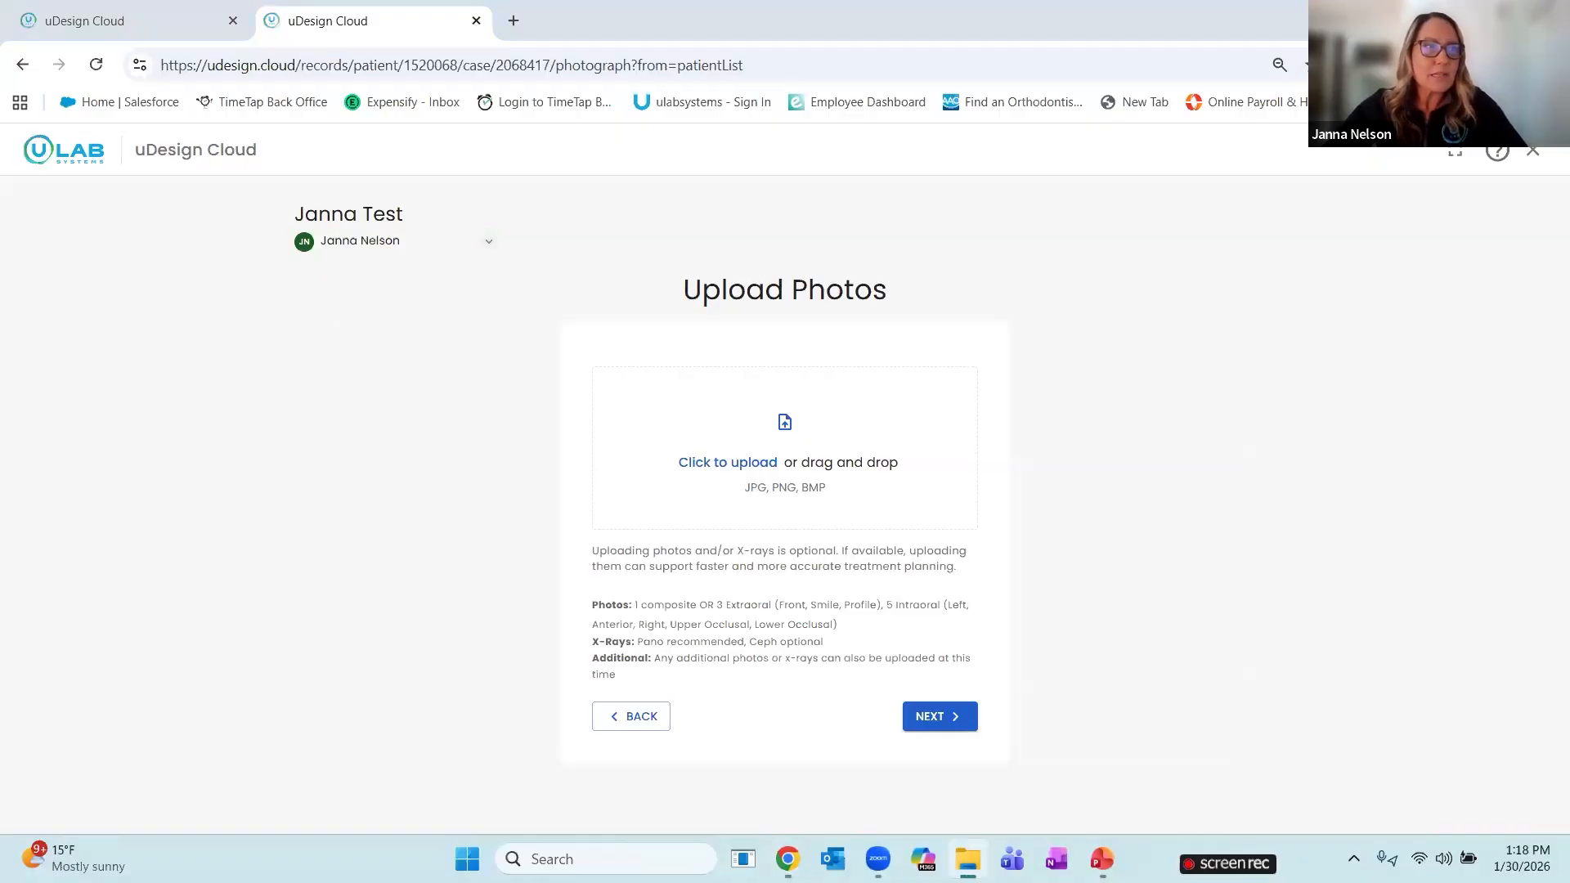
# Upload the patient's photos and X-rays, arrange them with AI Sort, and continue to the self-planning case
pyautogui.moveTo(489, 459); pyautogui.dragTo(732, 448)
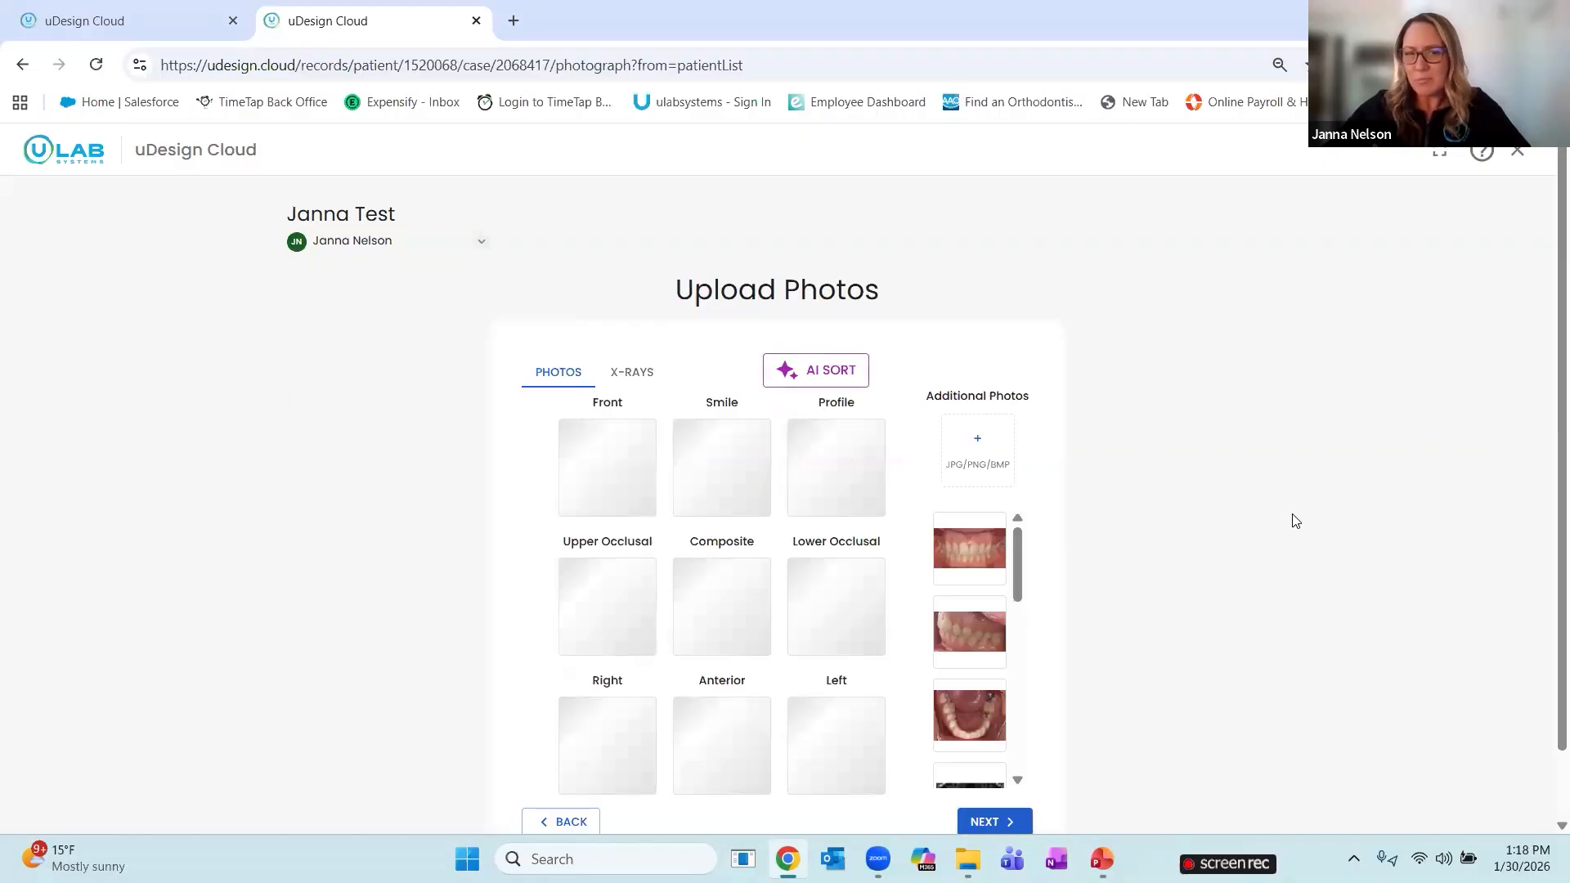
pyautogui.click(836, 370)
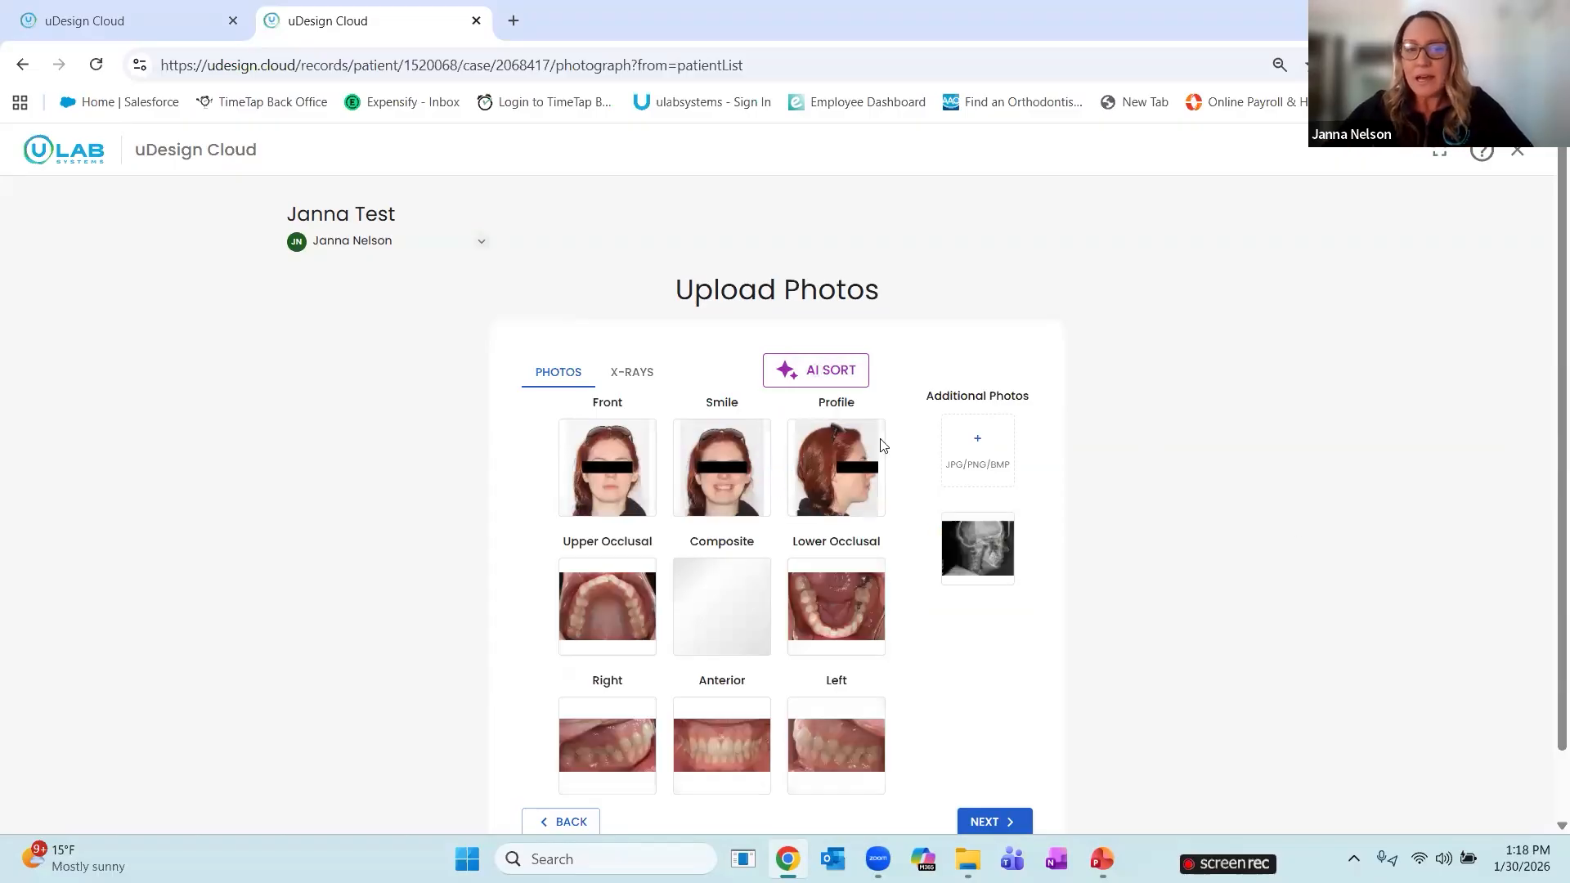
pyautogui.click(646, 374)
pyautogui.scroll(-1, 1058, 722)
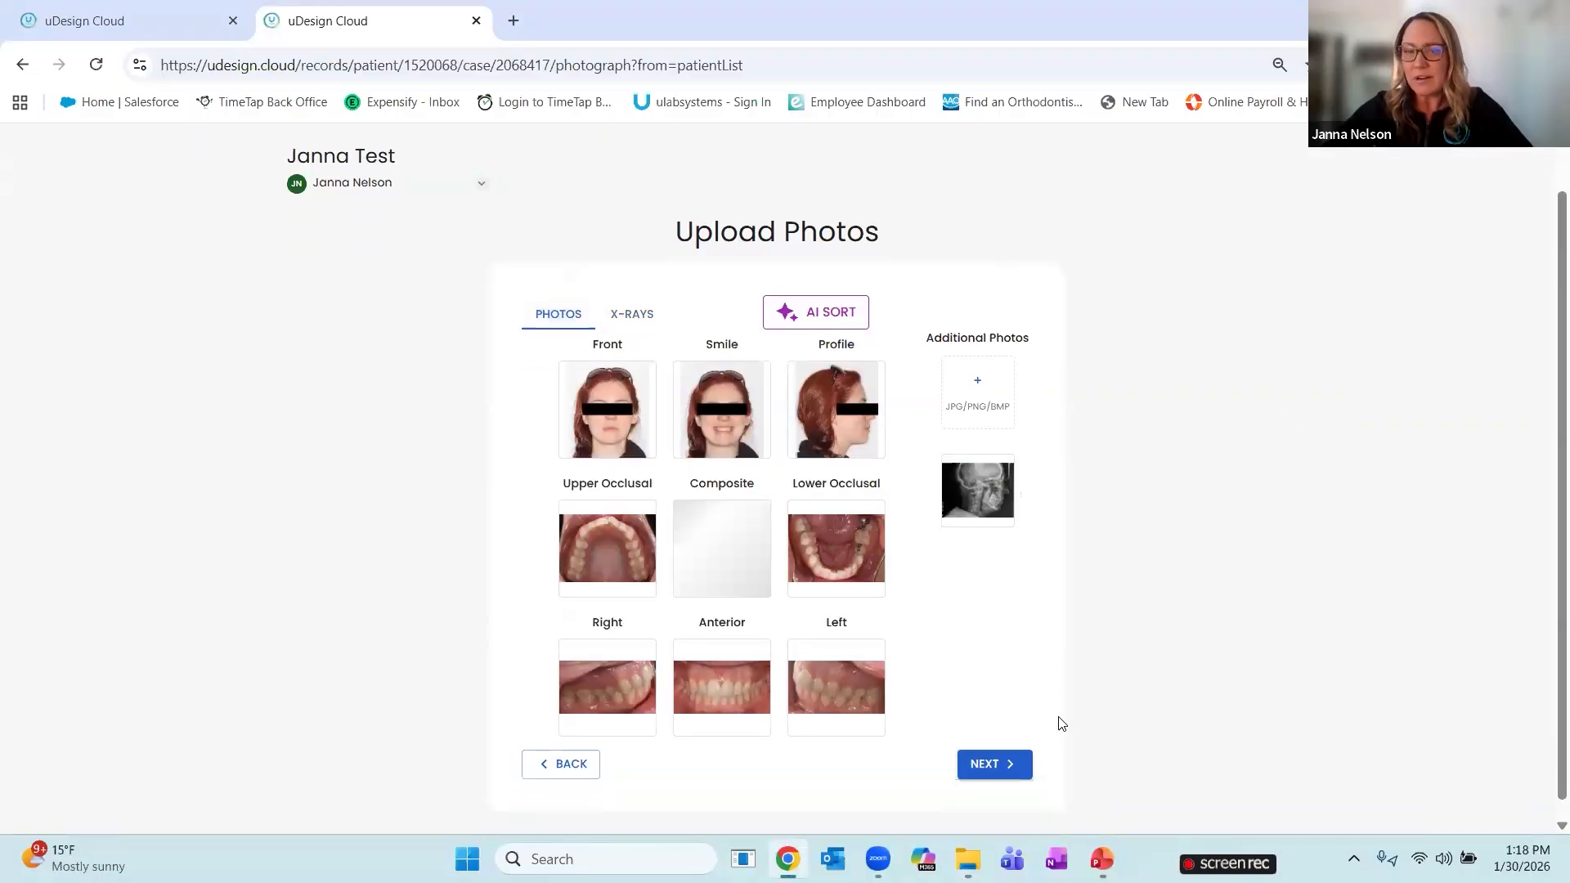
pyautogui.click(974, 753)
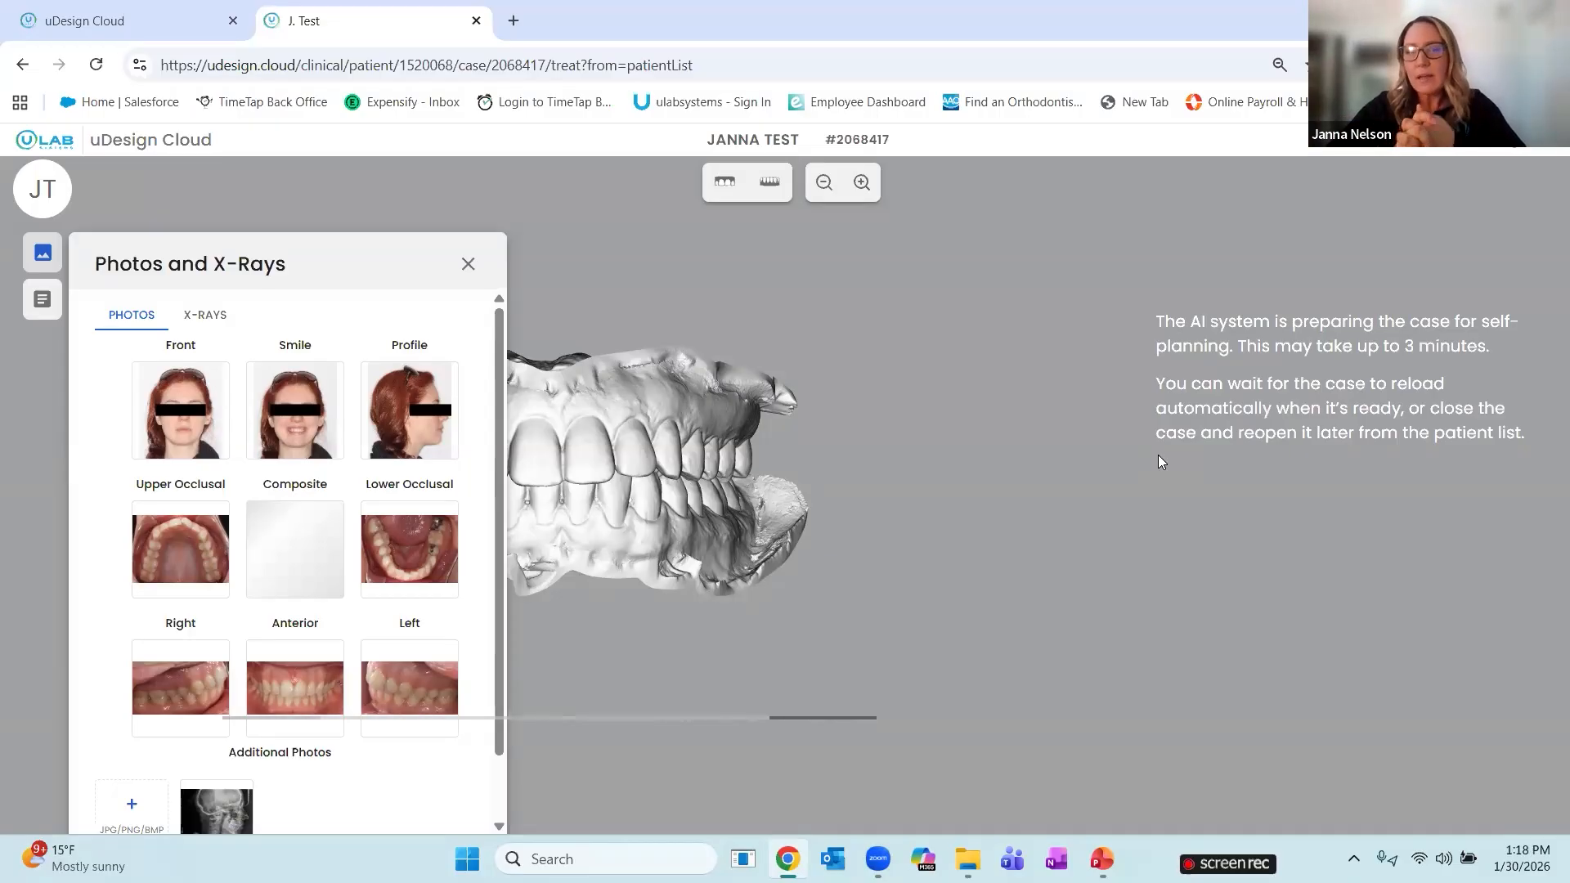
# Return to the patient list, open the first Attention Needed patient's on-hold case, and dismiss its warning
pyautogui.click(119, 26)
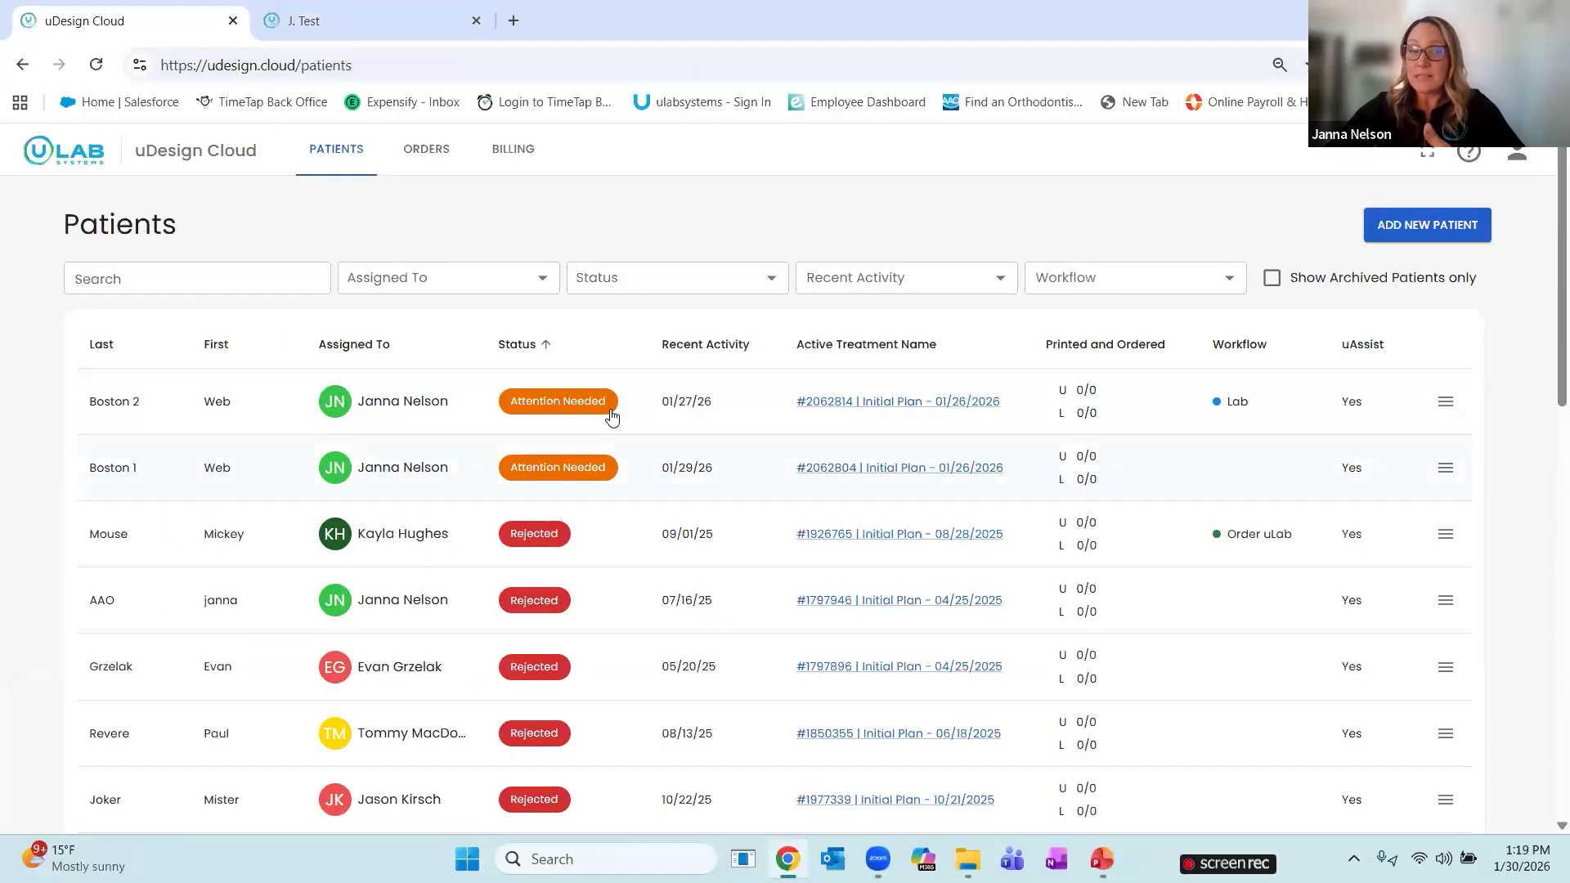
pyautogui.click(564, 406)
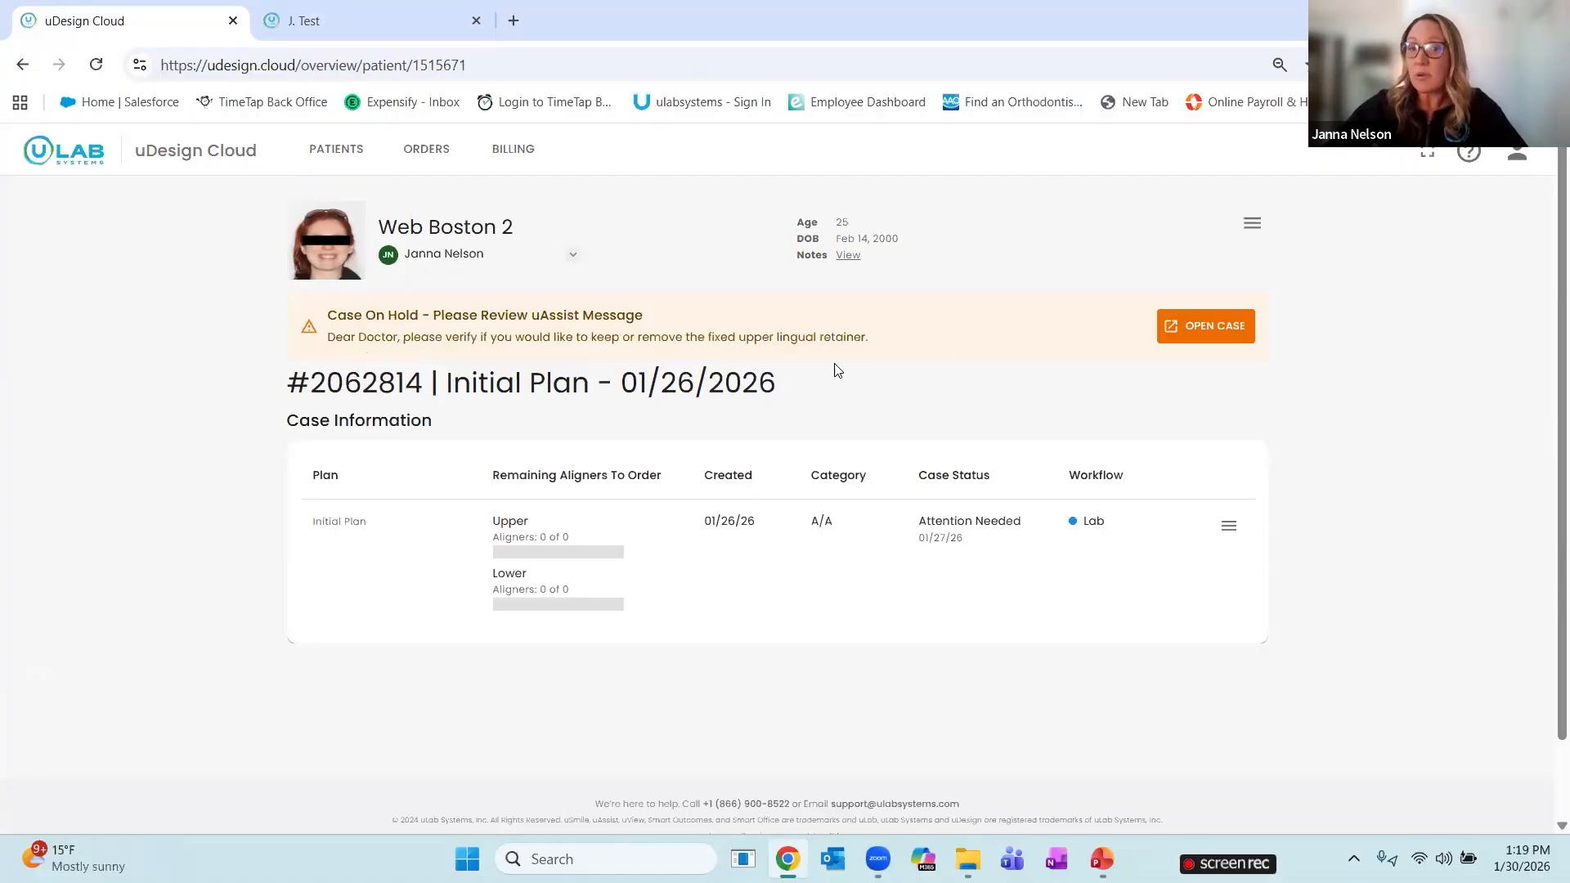
pyautogui.click(1195, 337)
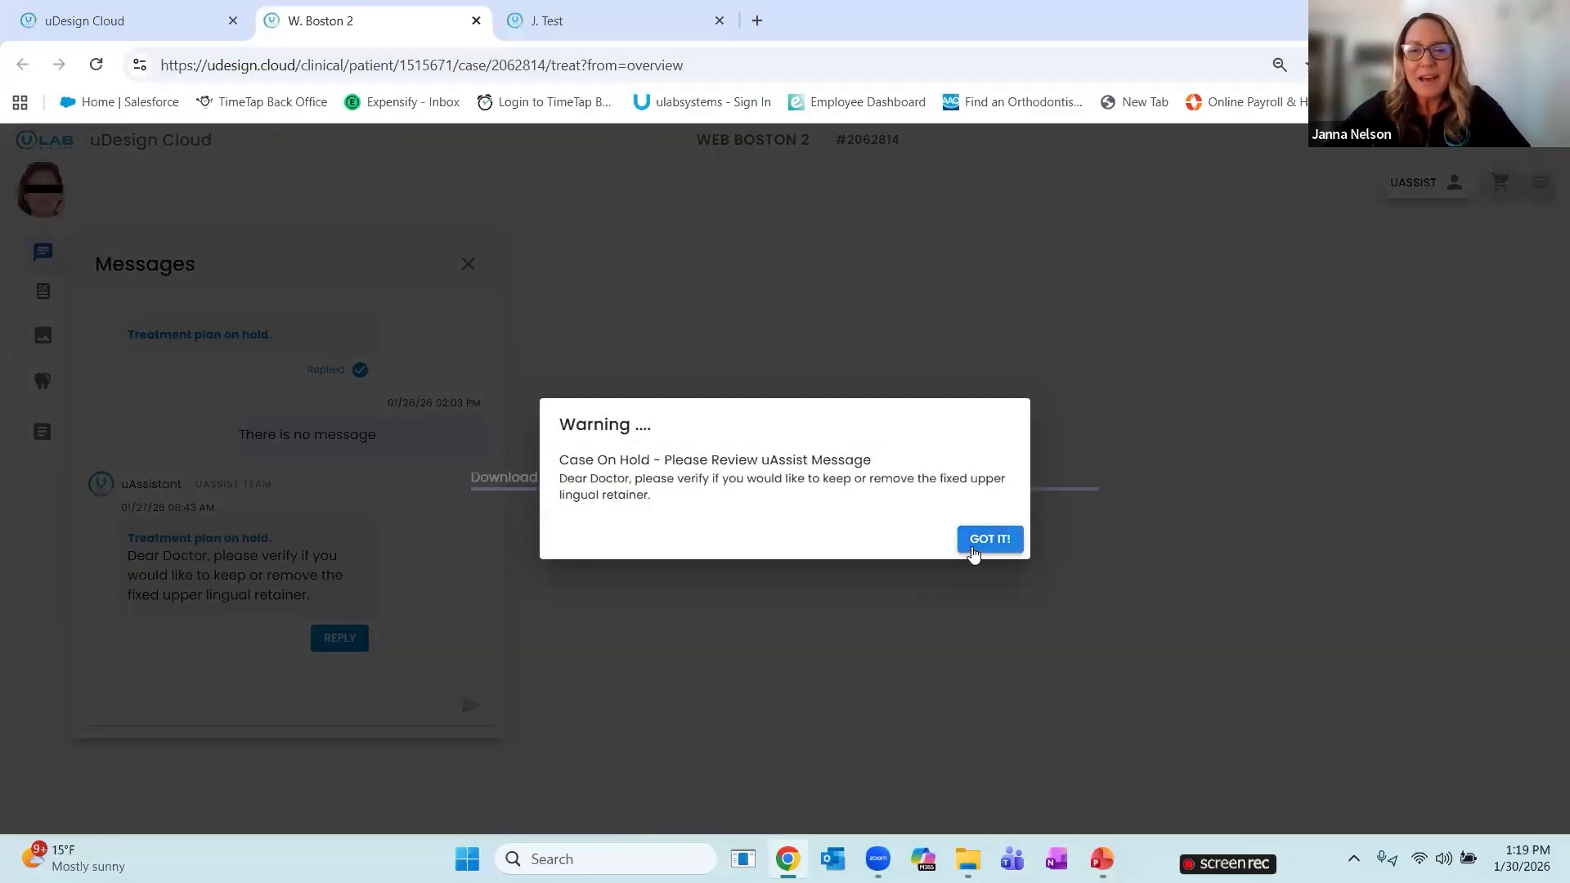
pyautogui.click(981, 541)
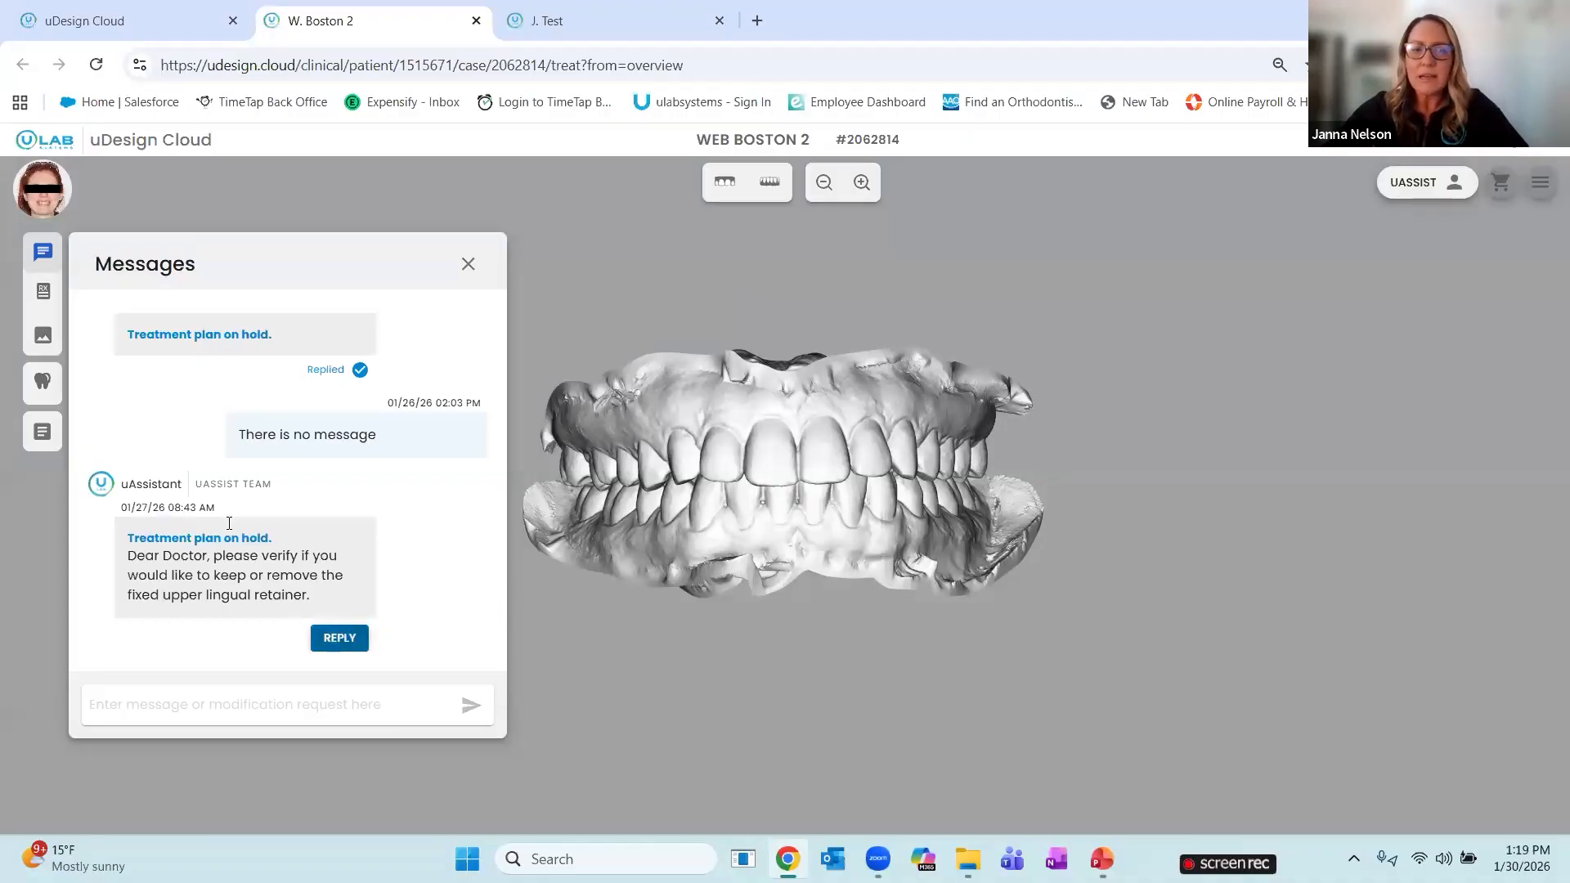
# Reply to the uAssist message about the upper lingual retainer with "Please remove Lig ret." and close the case
pyautogui.click(338, 638)
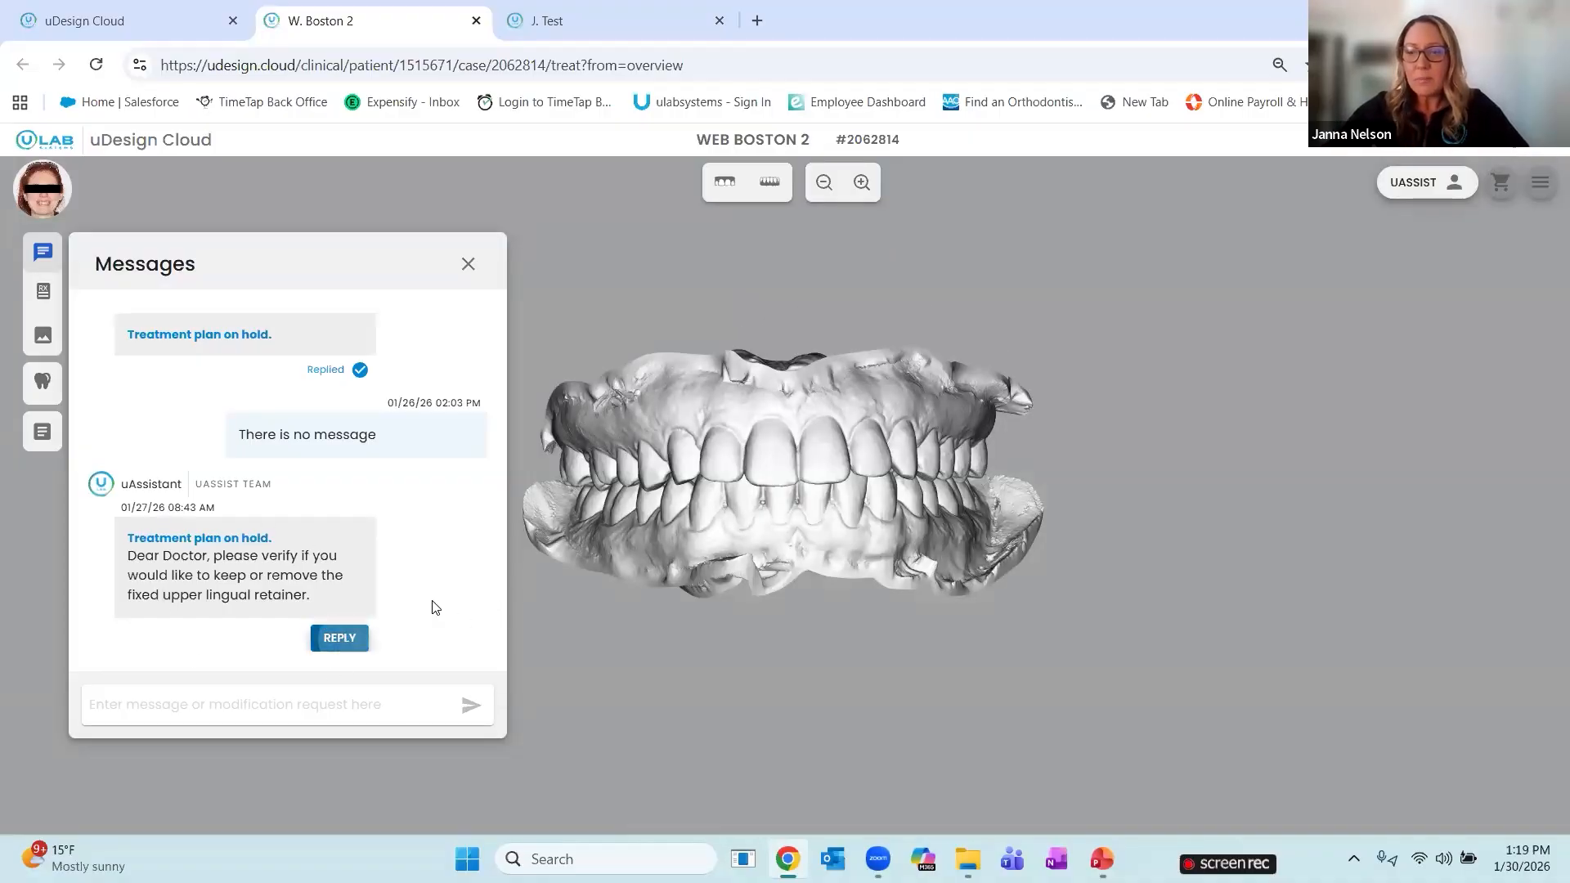
pyautogui.click(268, 709)
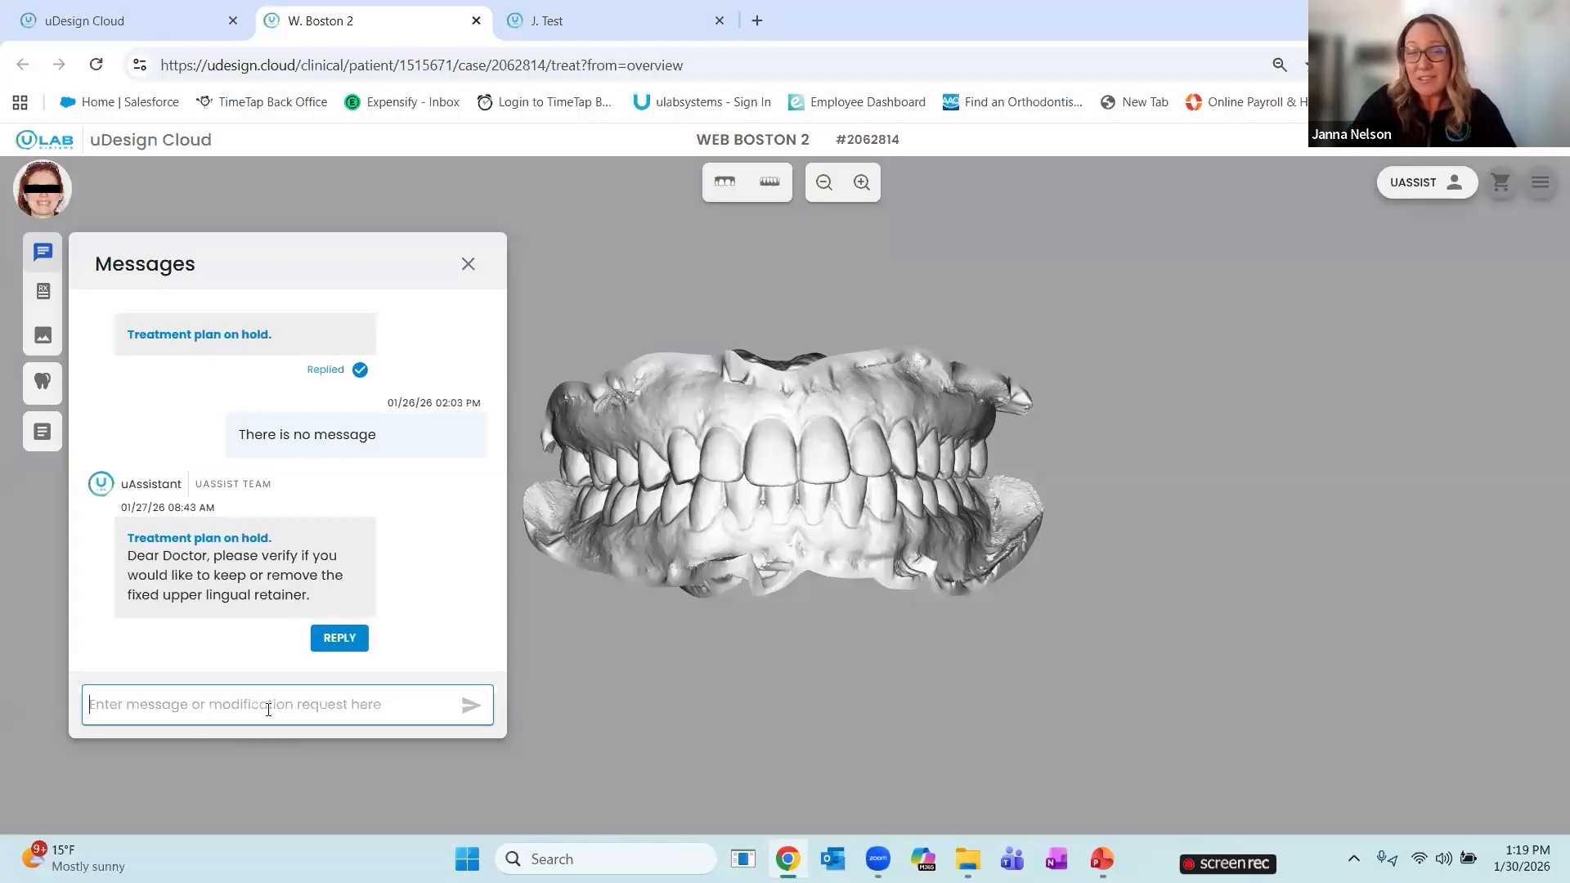
pyautogui.write('Plea')
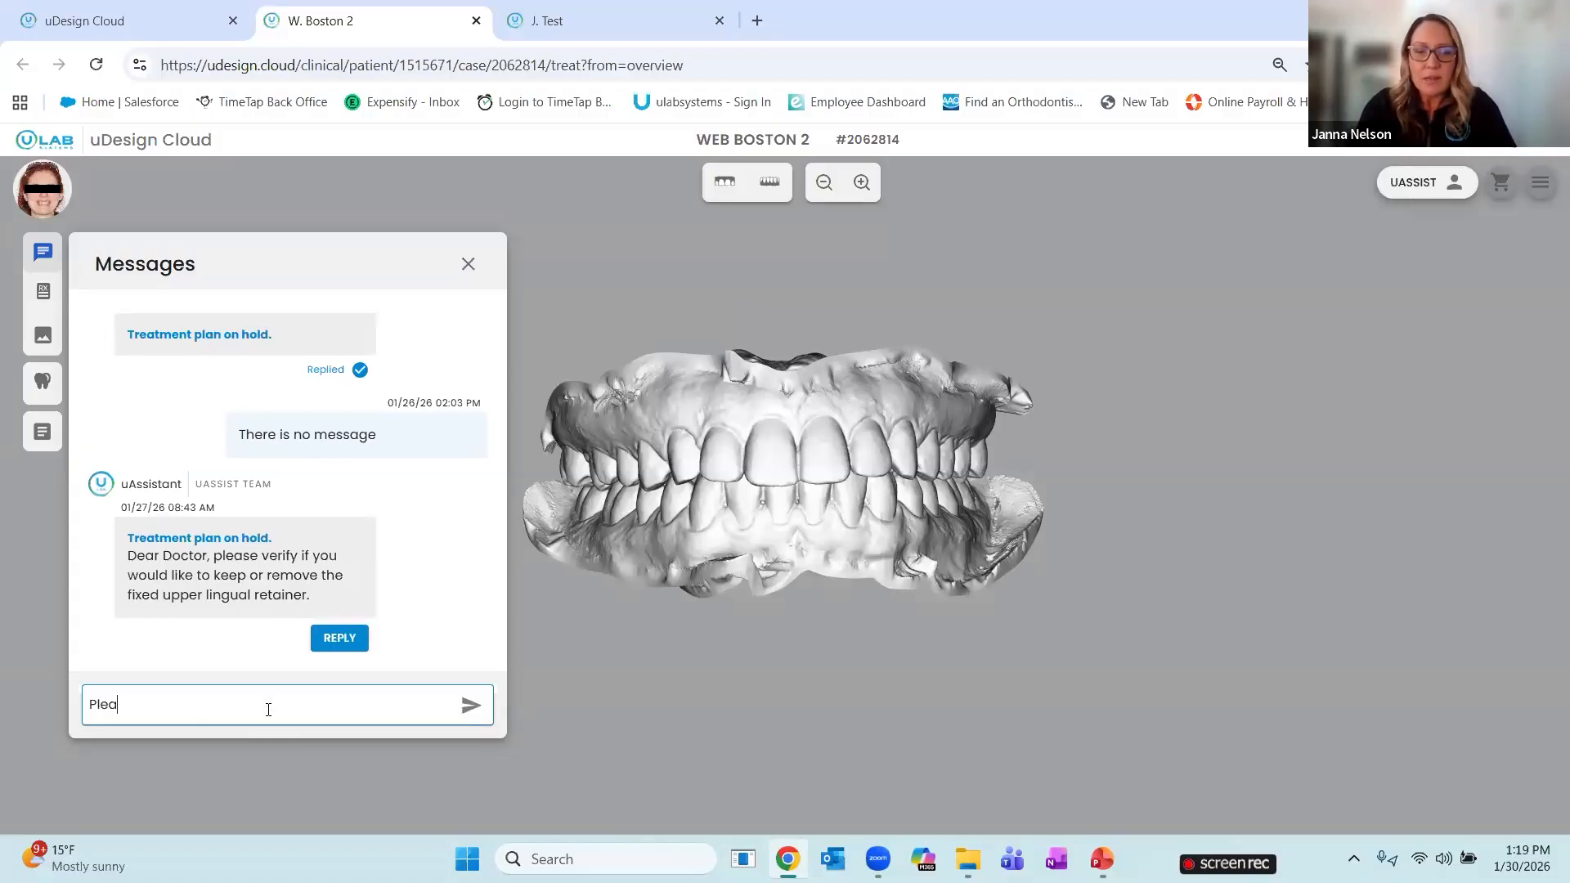
pyautogui.write('se remove')
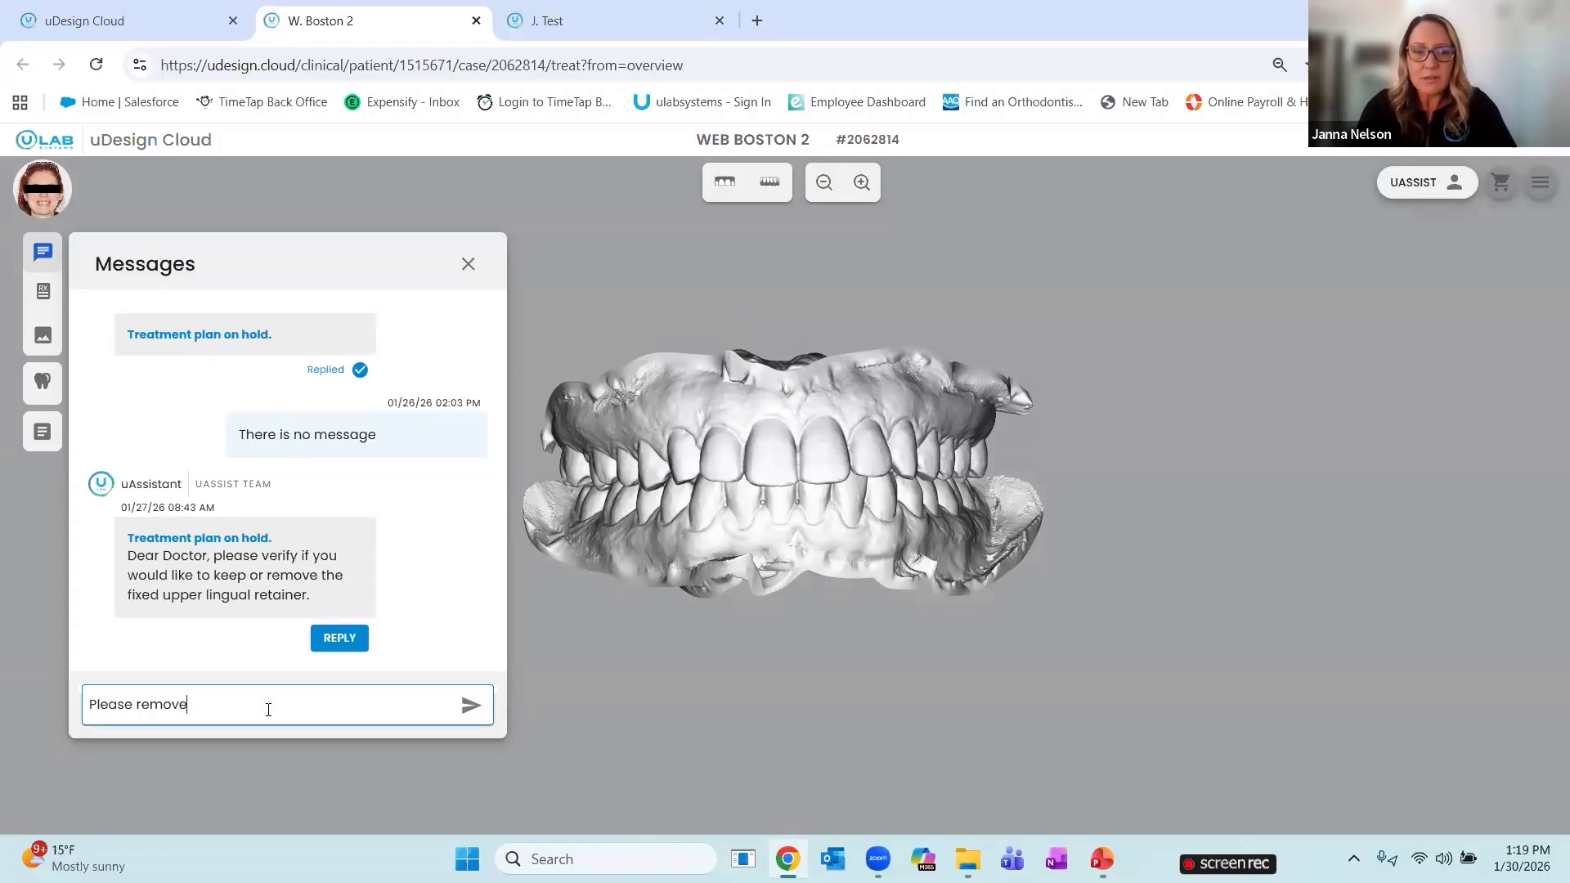
pyautogui.write(' Lig')
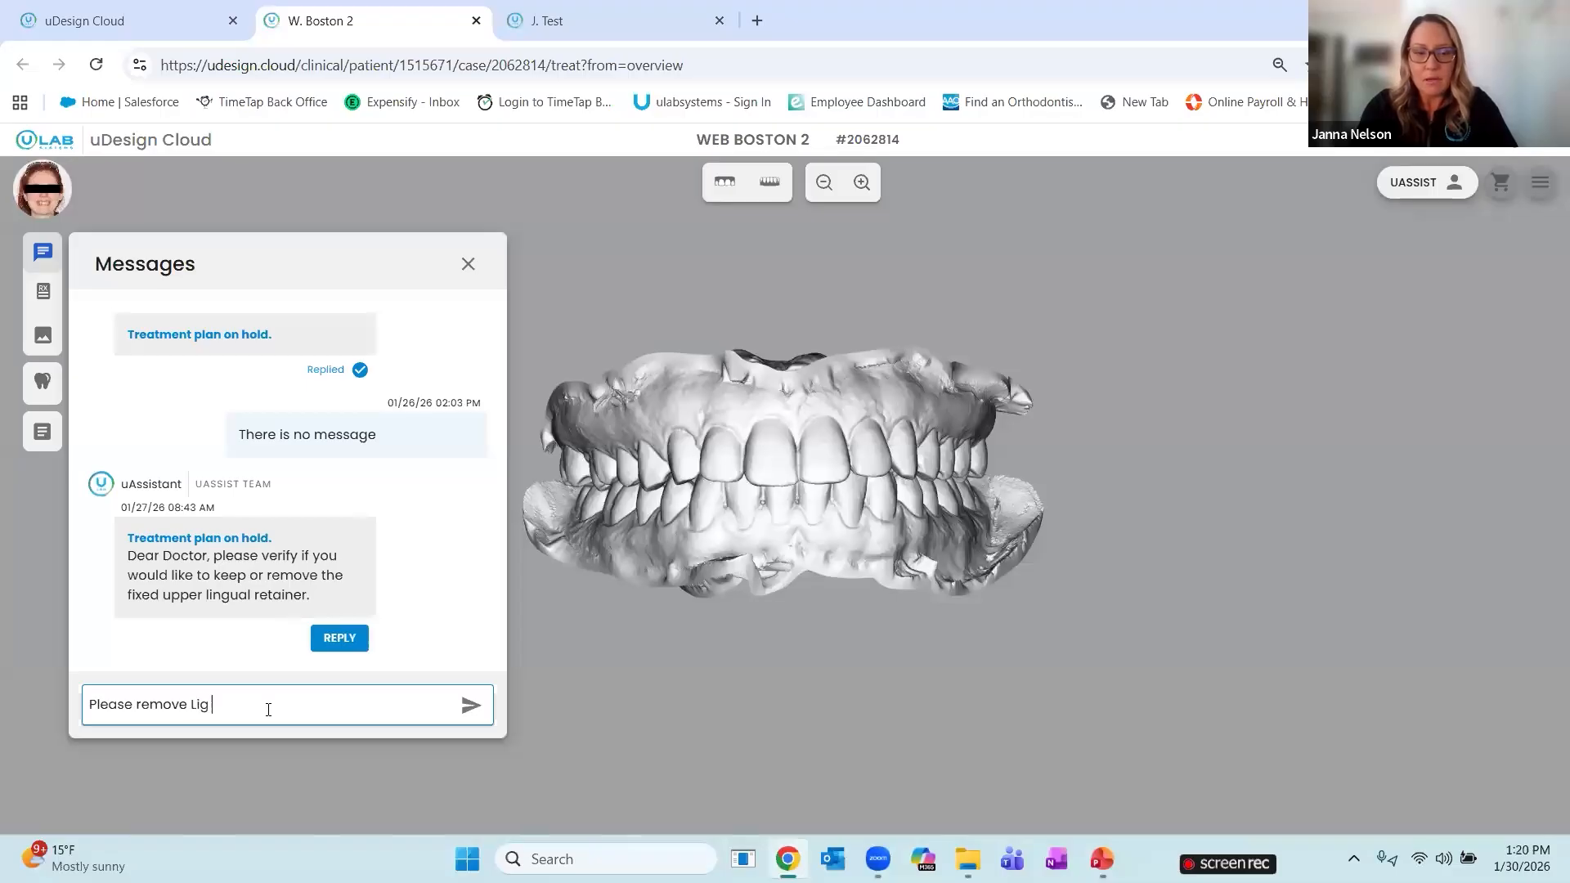
pyautogui.write(' ret.')
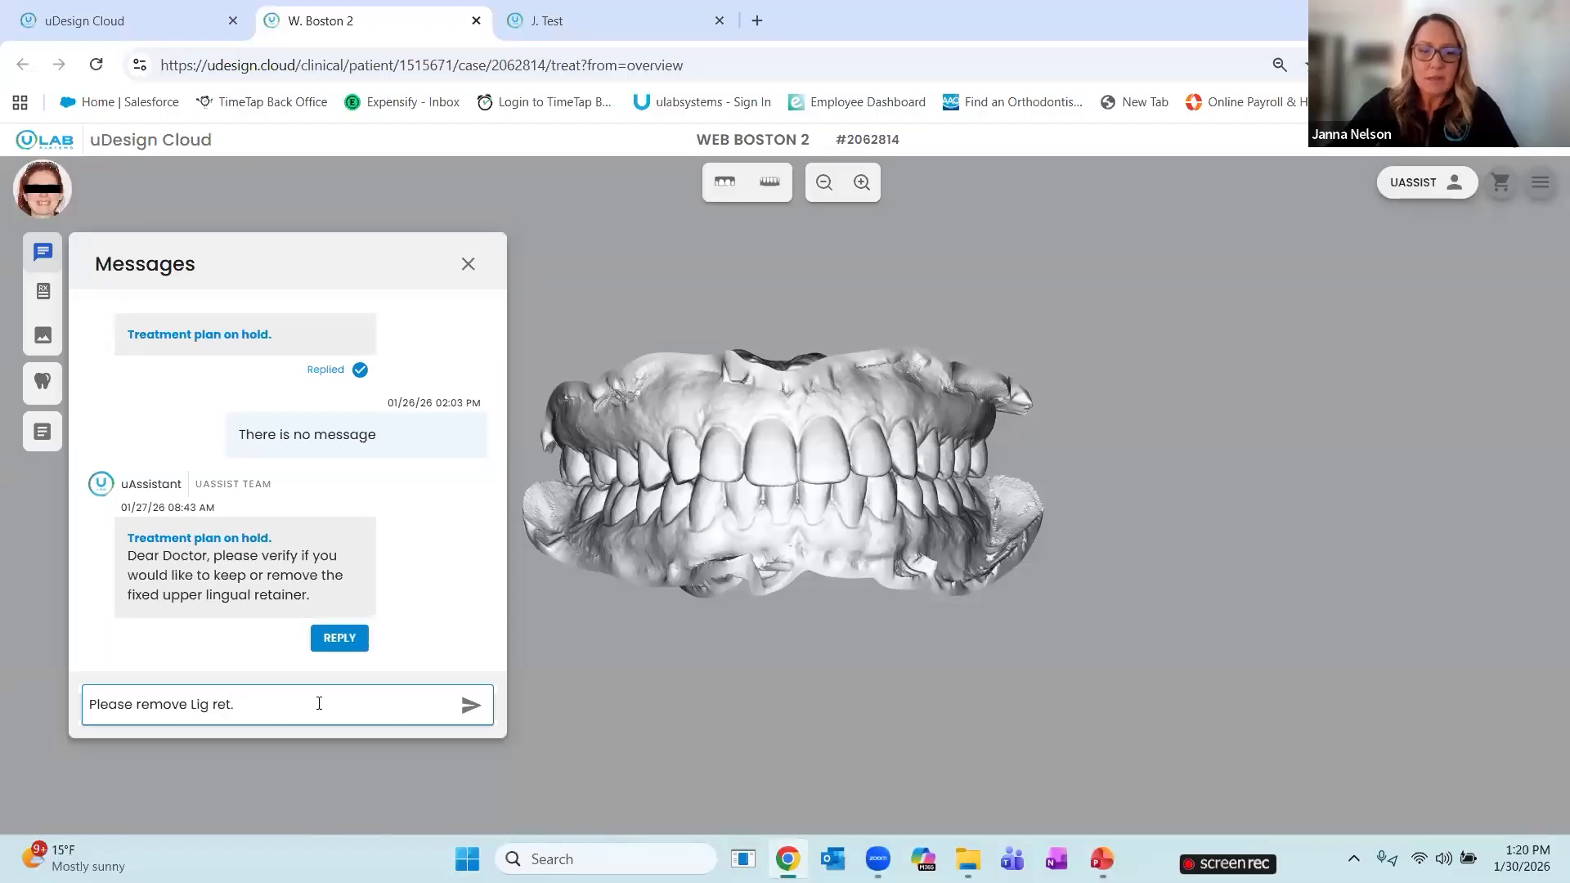
pyautogui.click(470, 706)
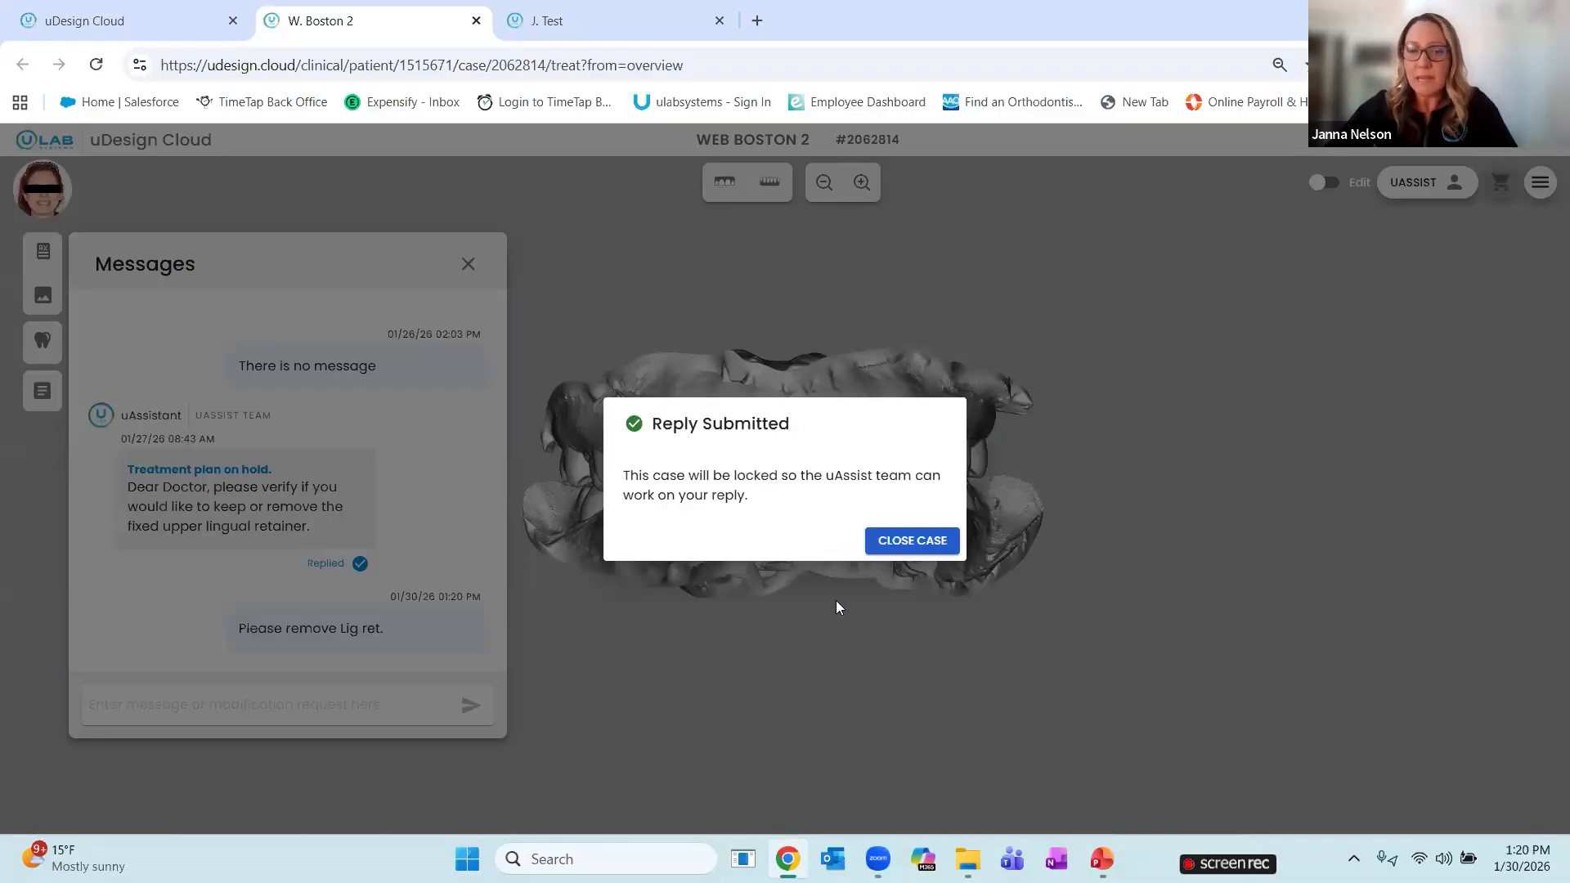
pyautogui.click(912, 541)
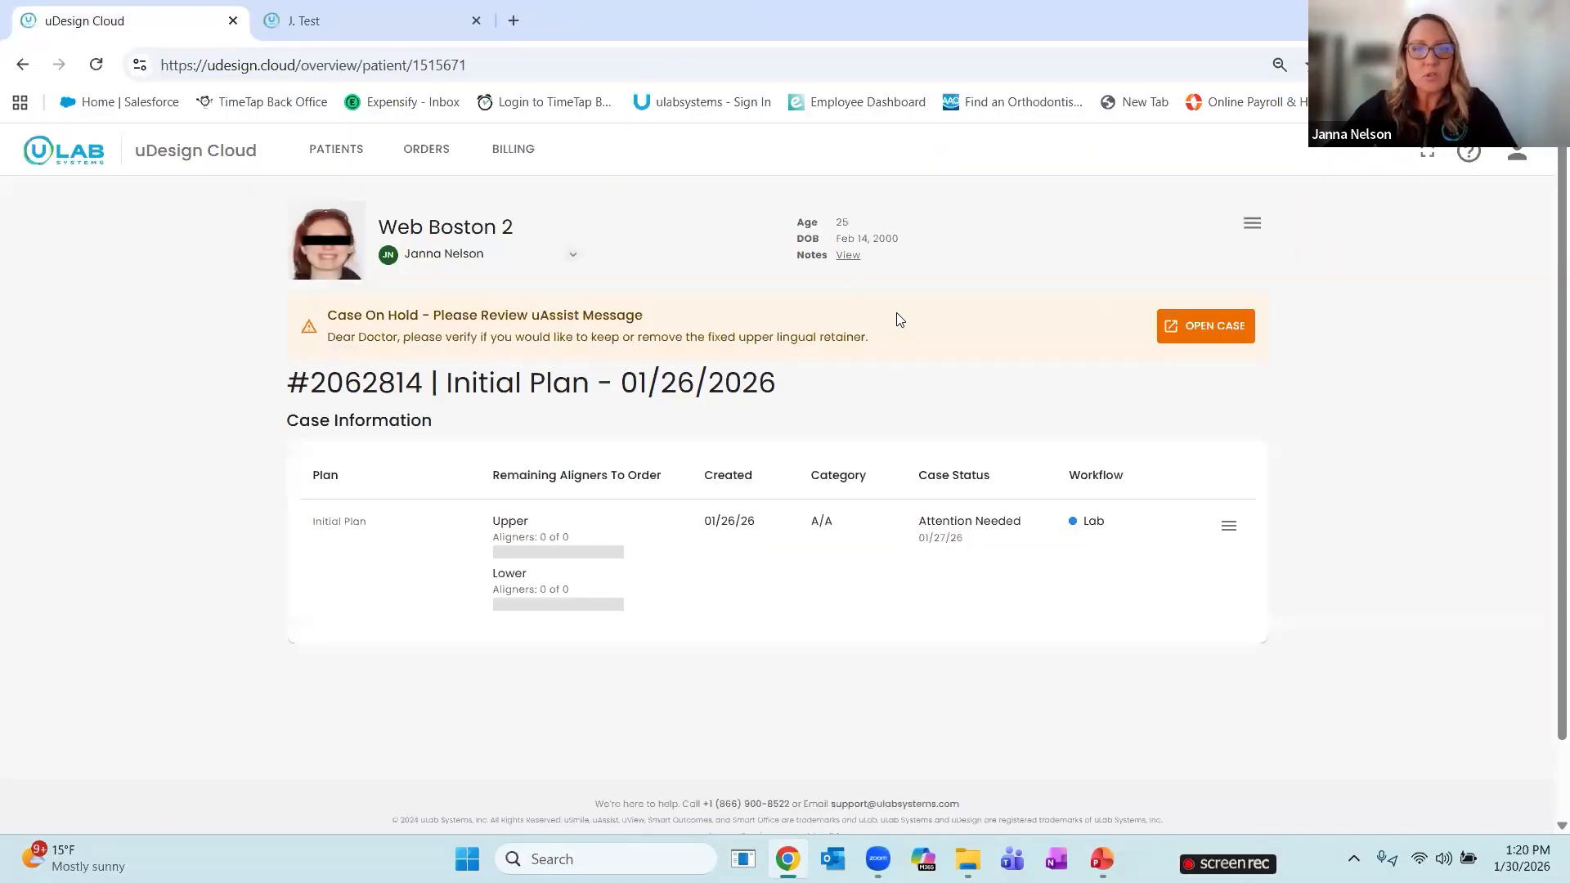
# Open the remaining Attention Needed patient's on-hold case from the patient list and replace its uploaded upper scan with a new STL file
pyautogui.click(336, 160)
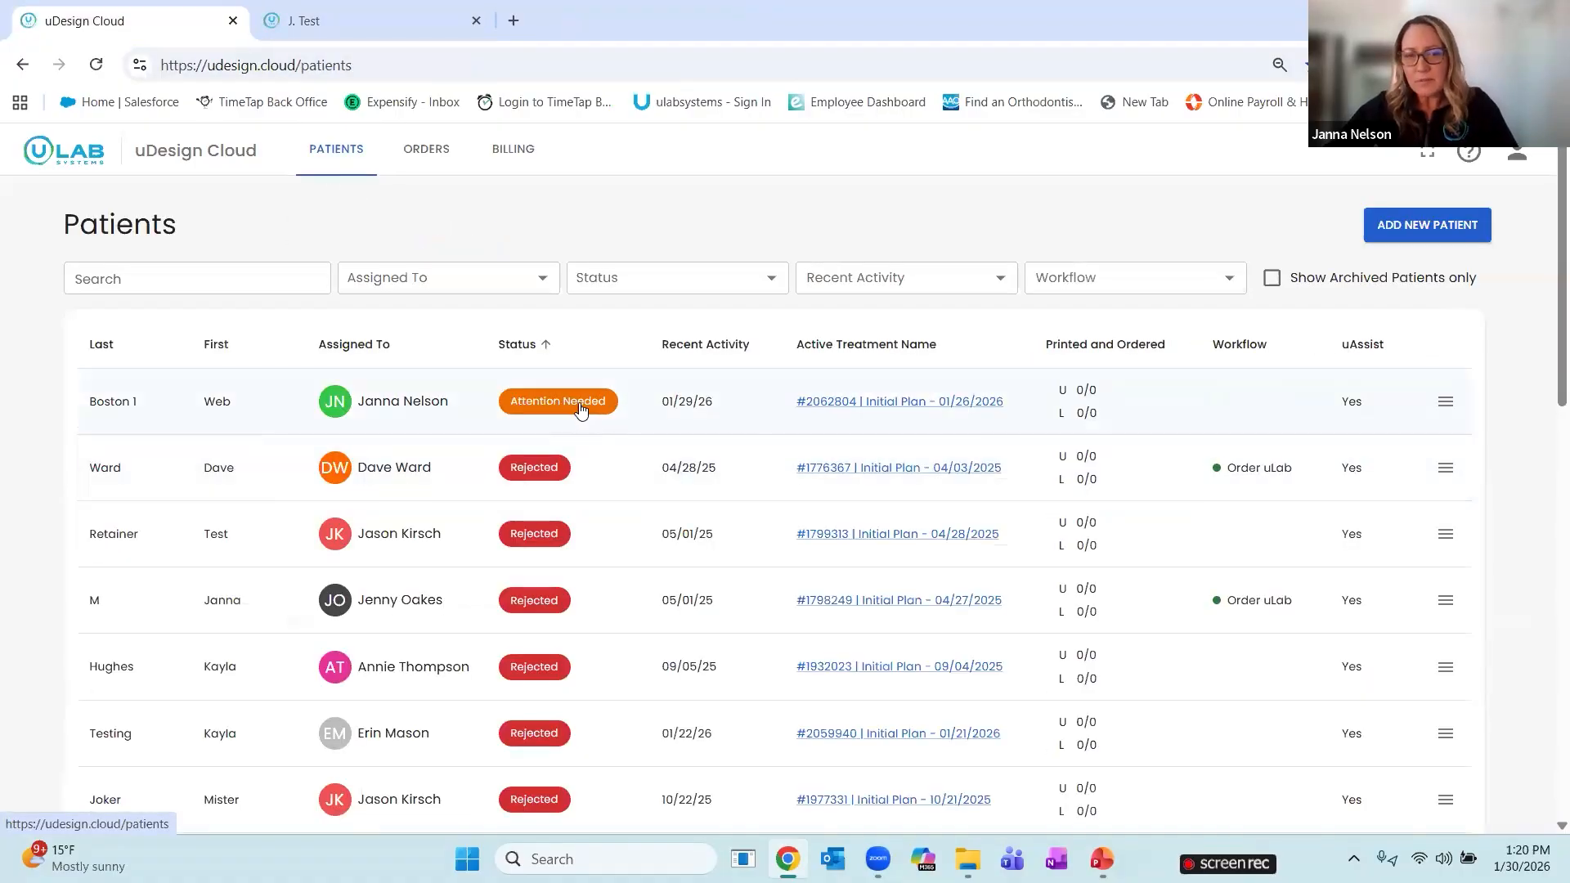
pyautogui.click(582, 415)
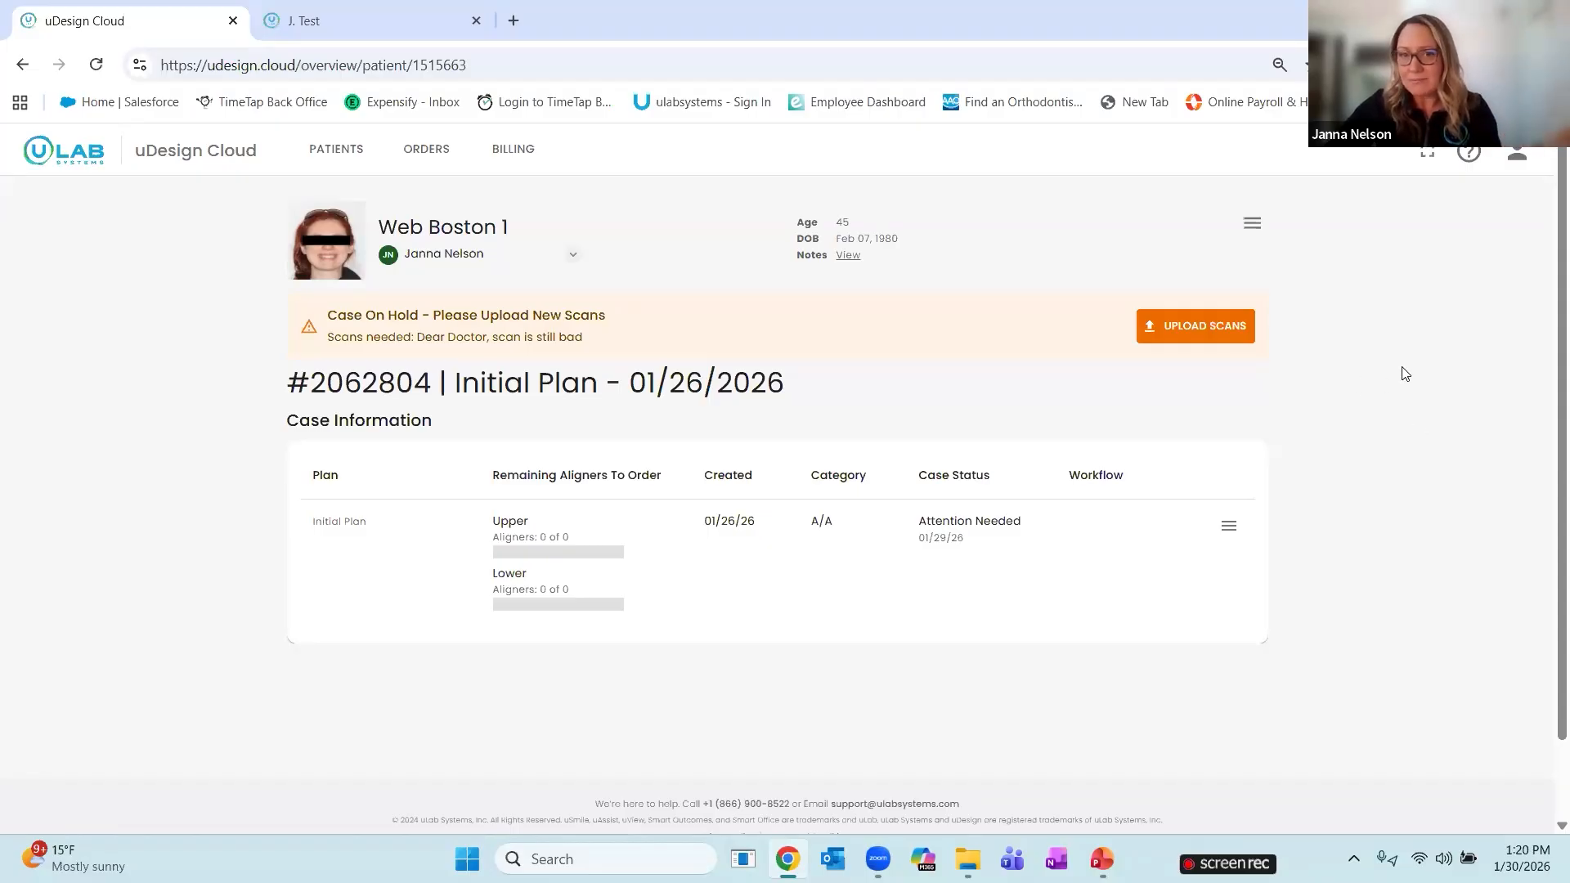
pyautogui.click(1200, 327)
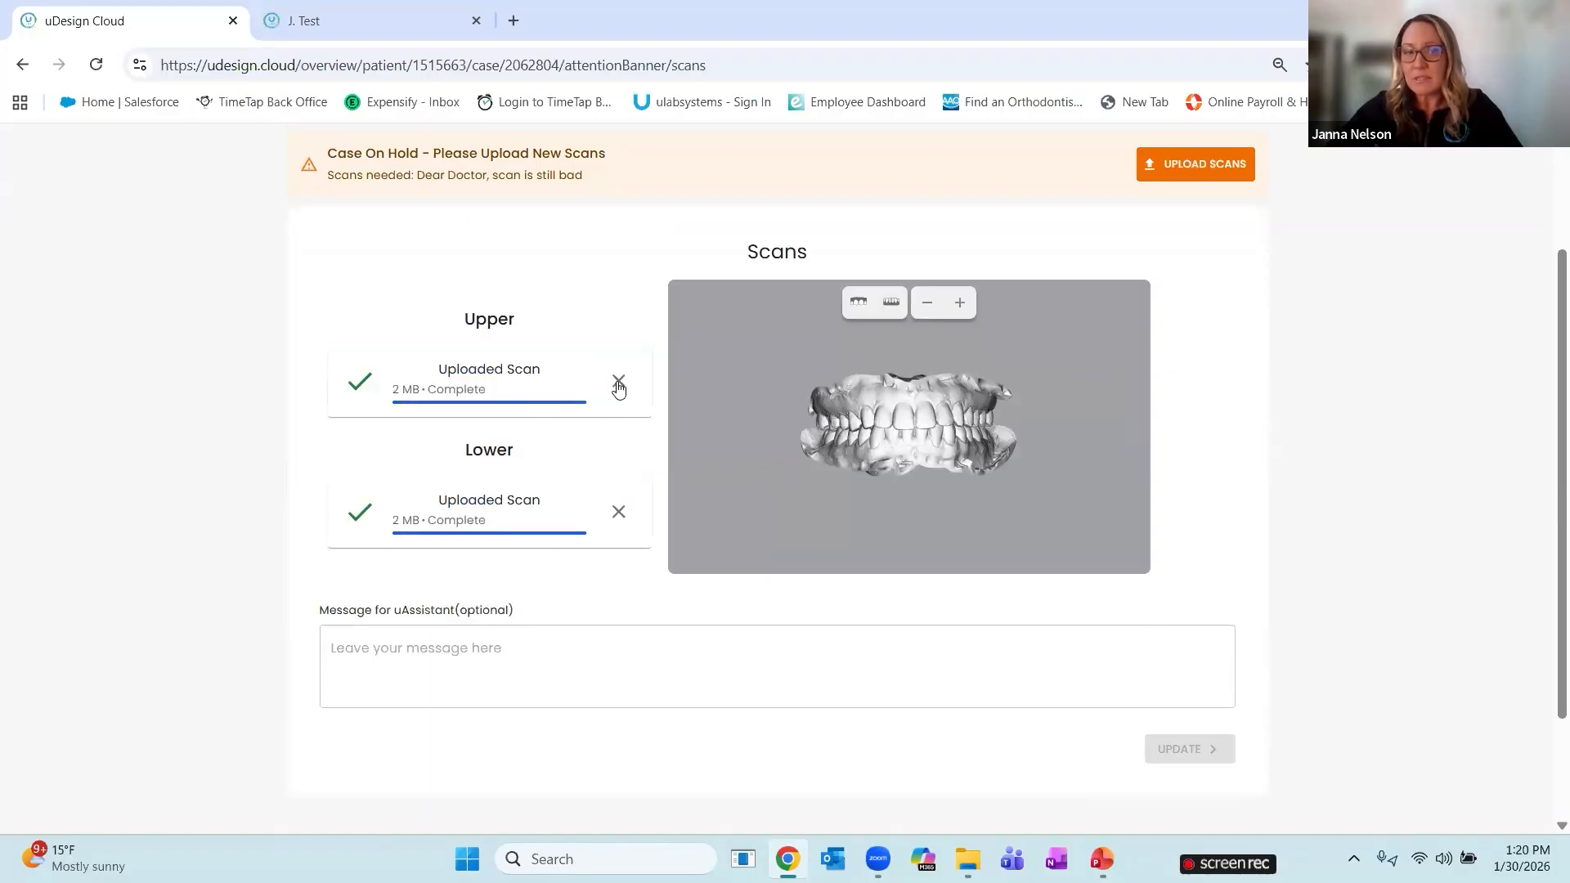
pyautogui.click(619, 384)
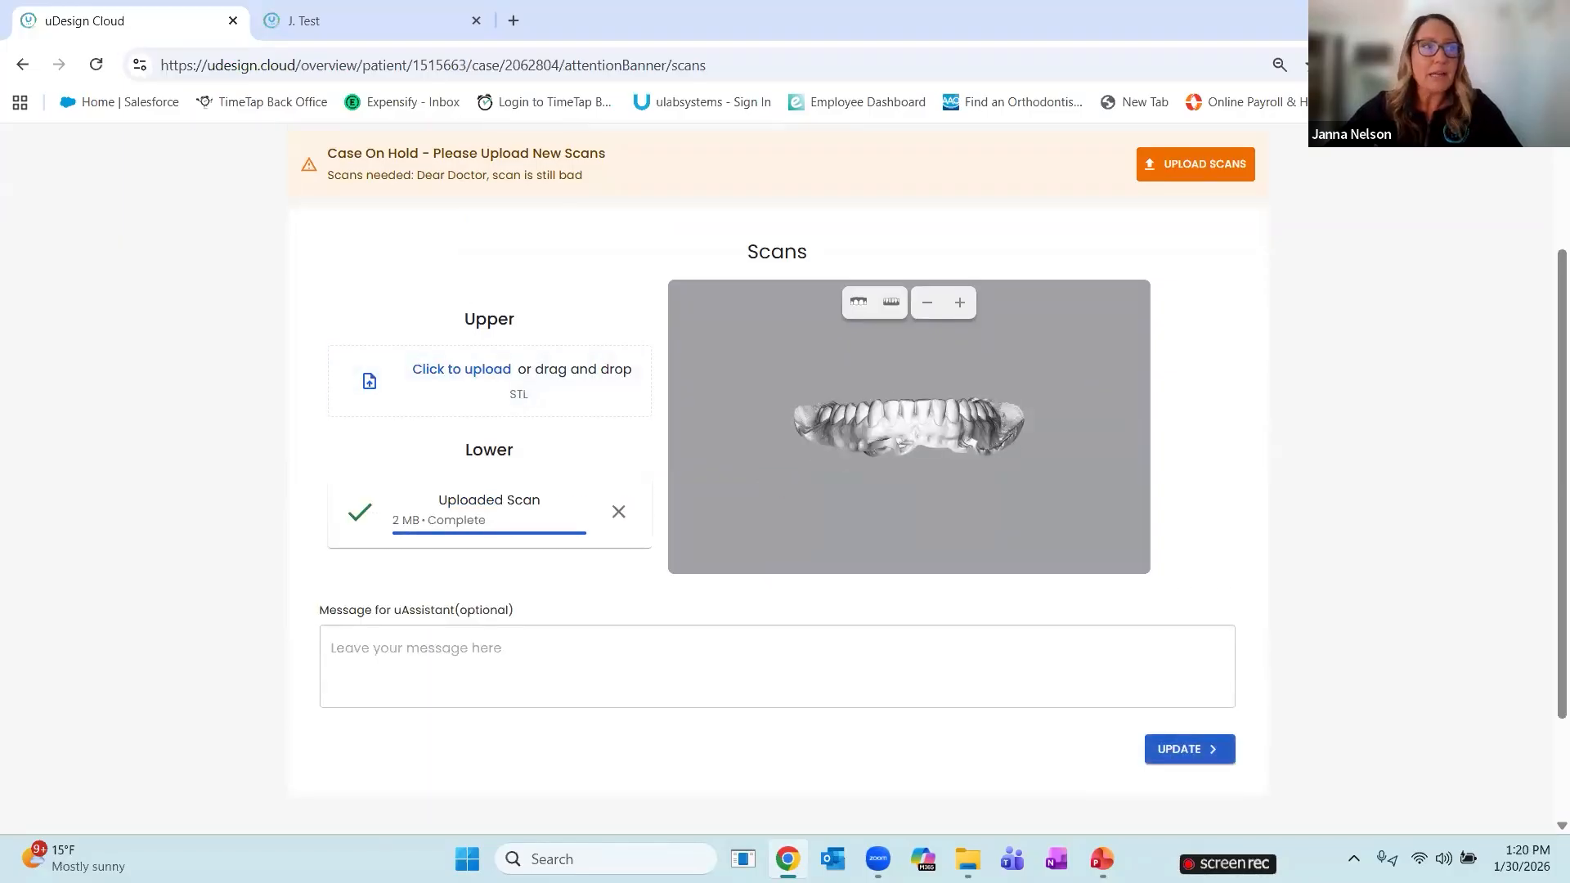
pyautogui.hotkey('alt', 'Tab')
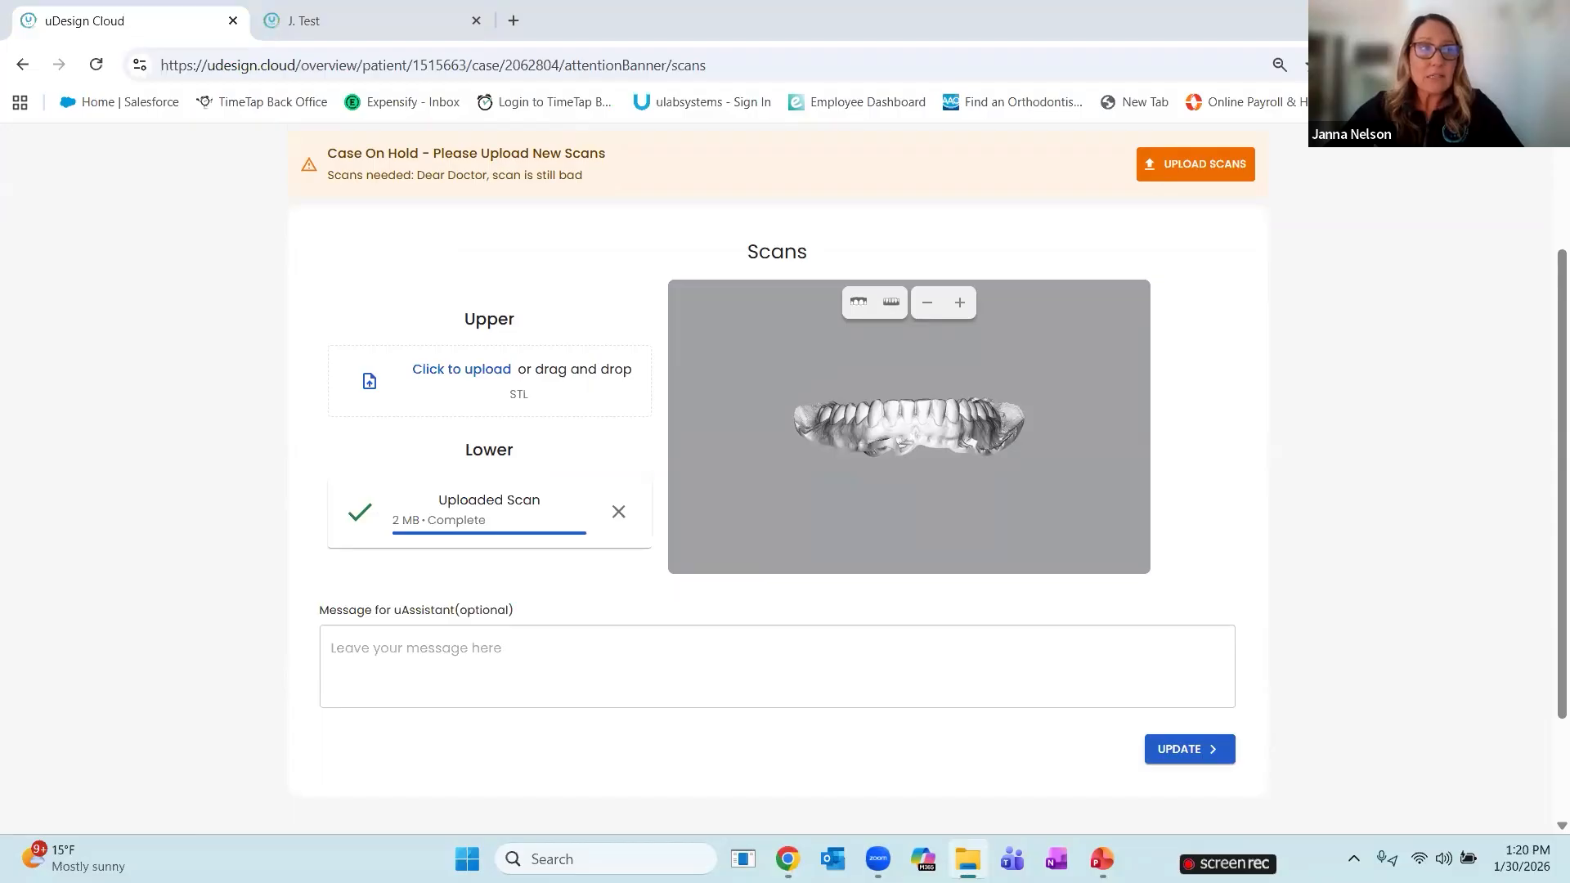
pyautogui.moveTo(294, 501); pyautogui.dragTo(408, 375)
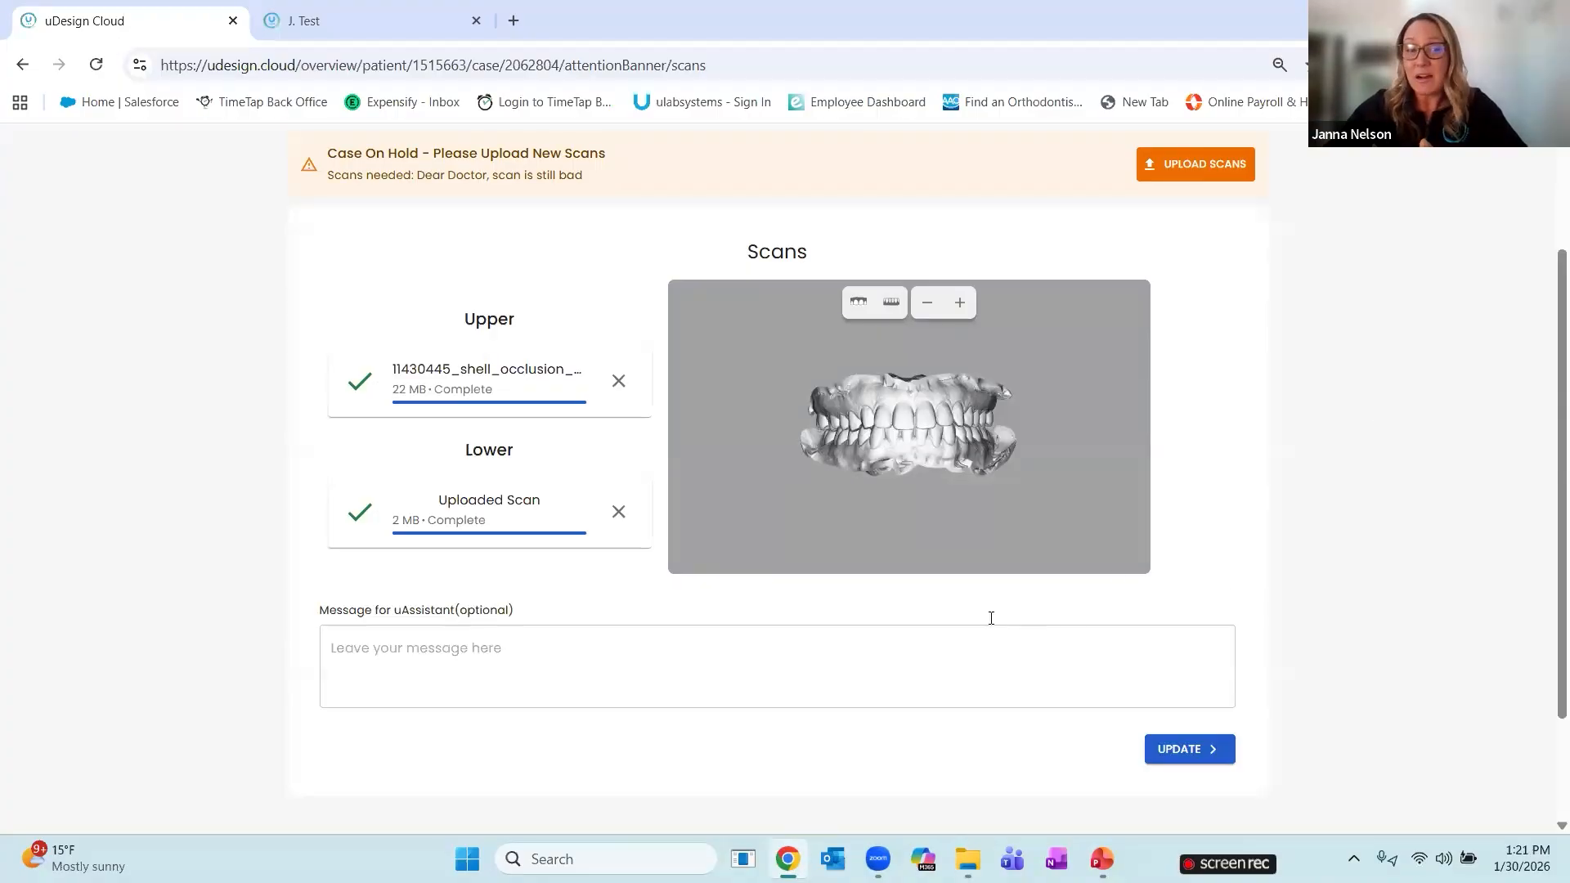
# Add the uAssistant message "please proceed with case.", submit the updated scans, and close the case
pyautogui.click(727, 659)
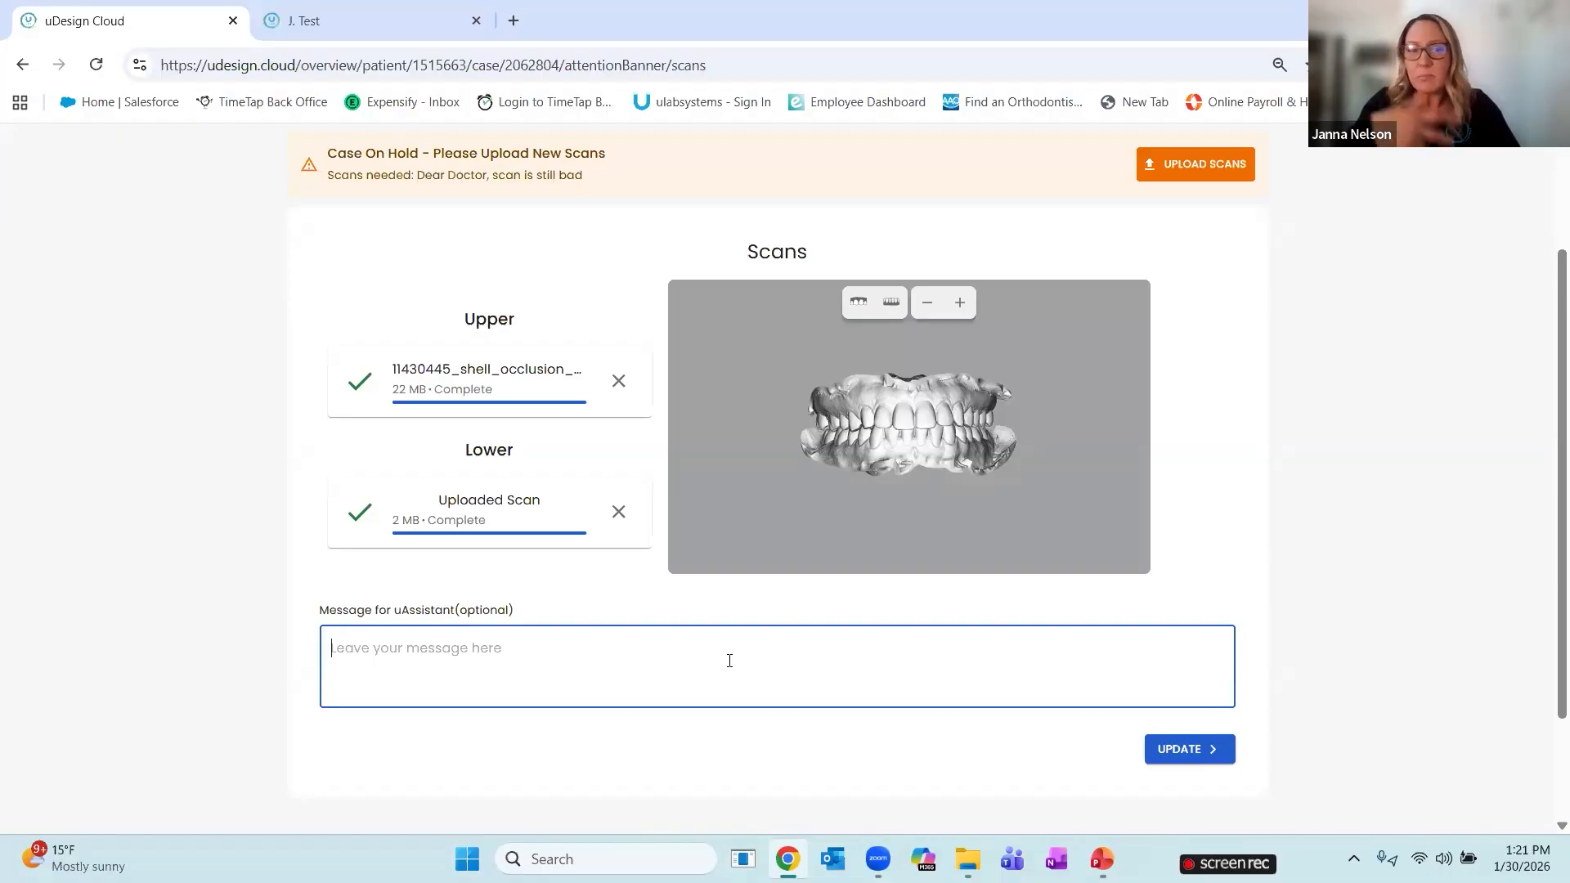
pyautogui.write('please proceed with case')
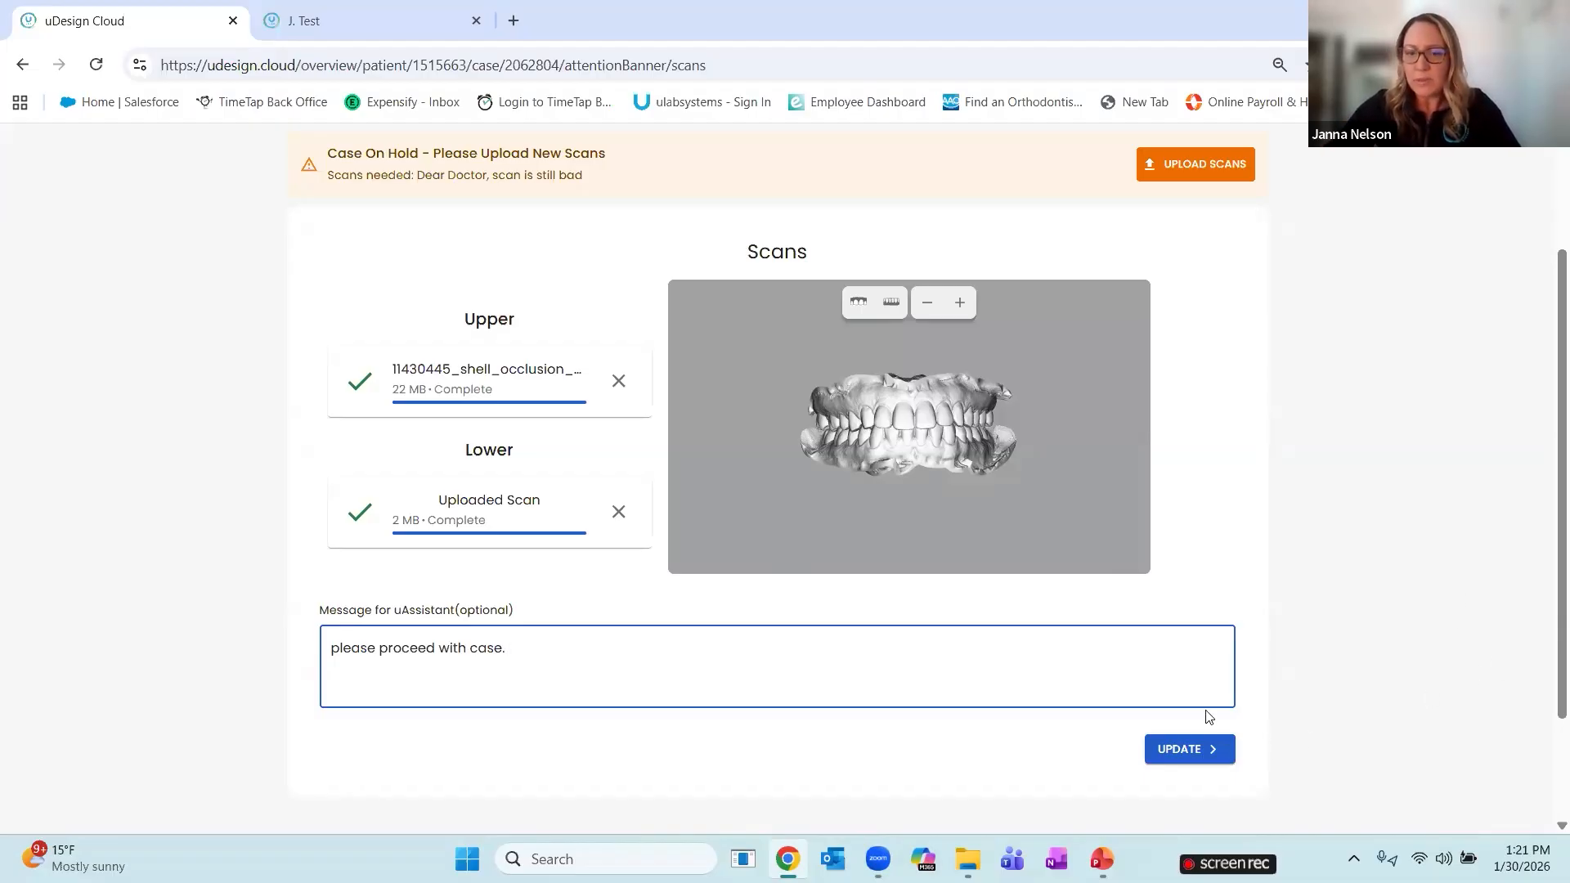
pyautogui.click(1185, 747)
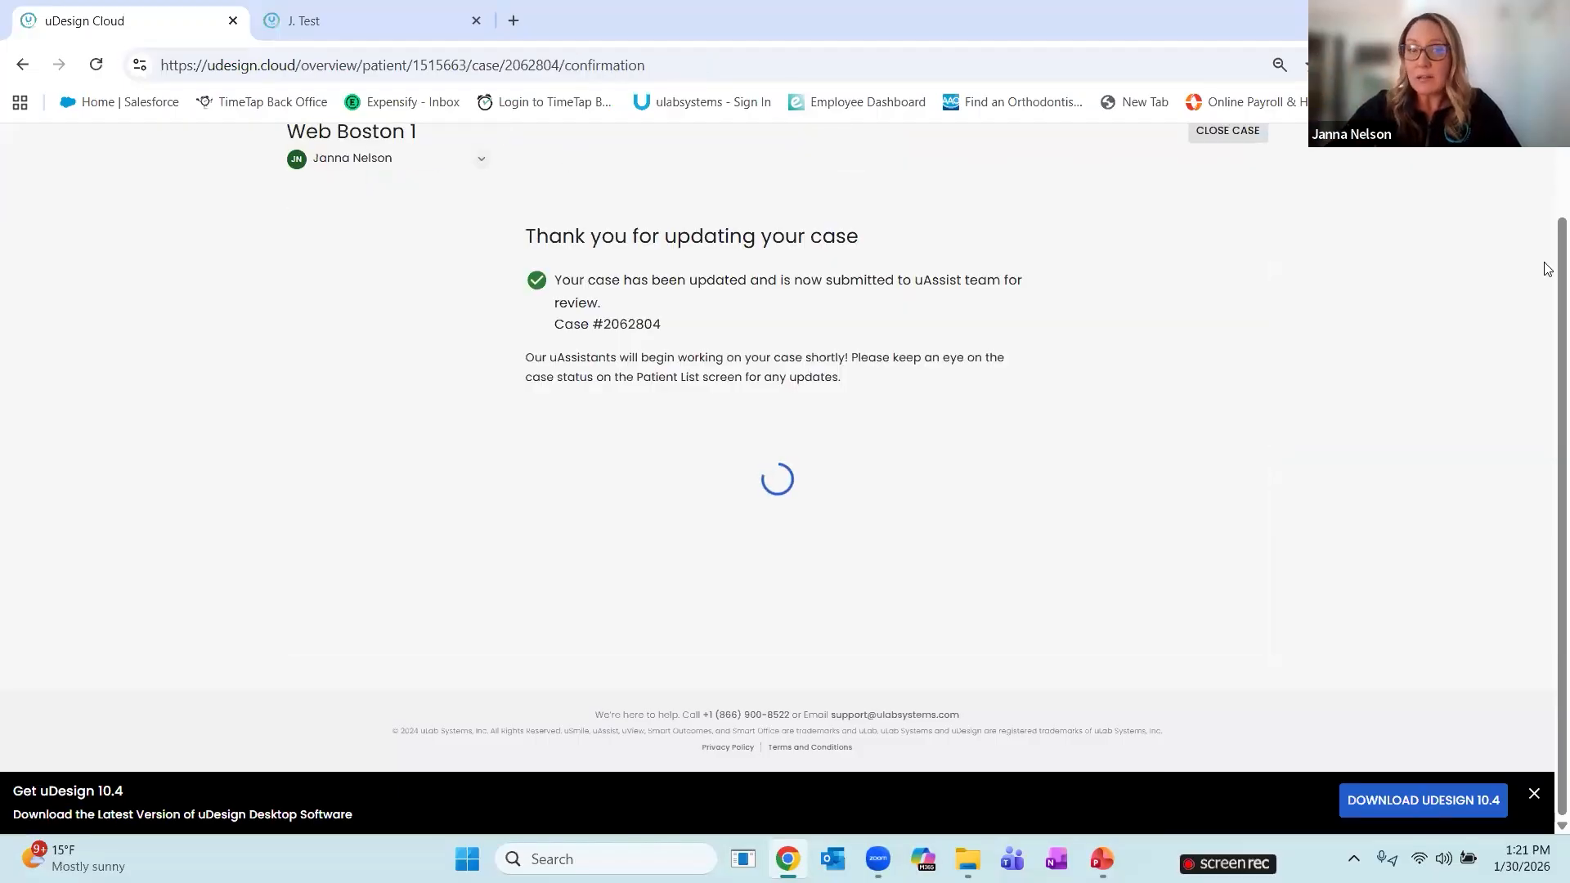
pyautogui.click(1227, 133)
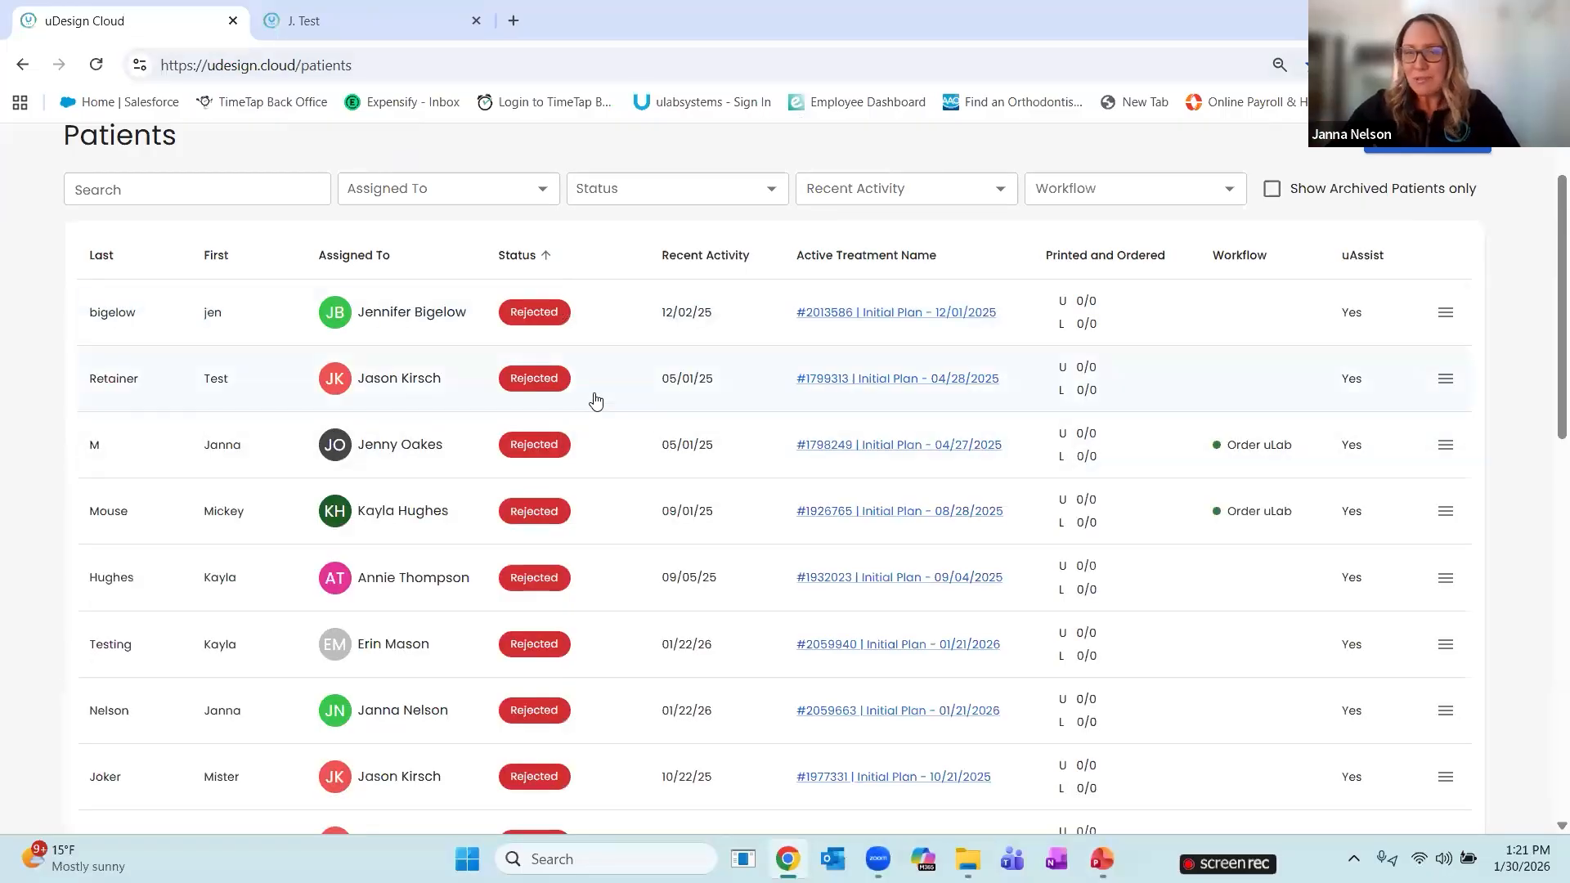
# Switch to the test patient's open treatment plan and show only the upper arch from the occlusal view
pyautogui.click(365, 20)
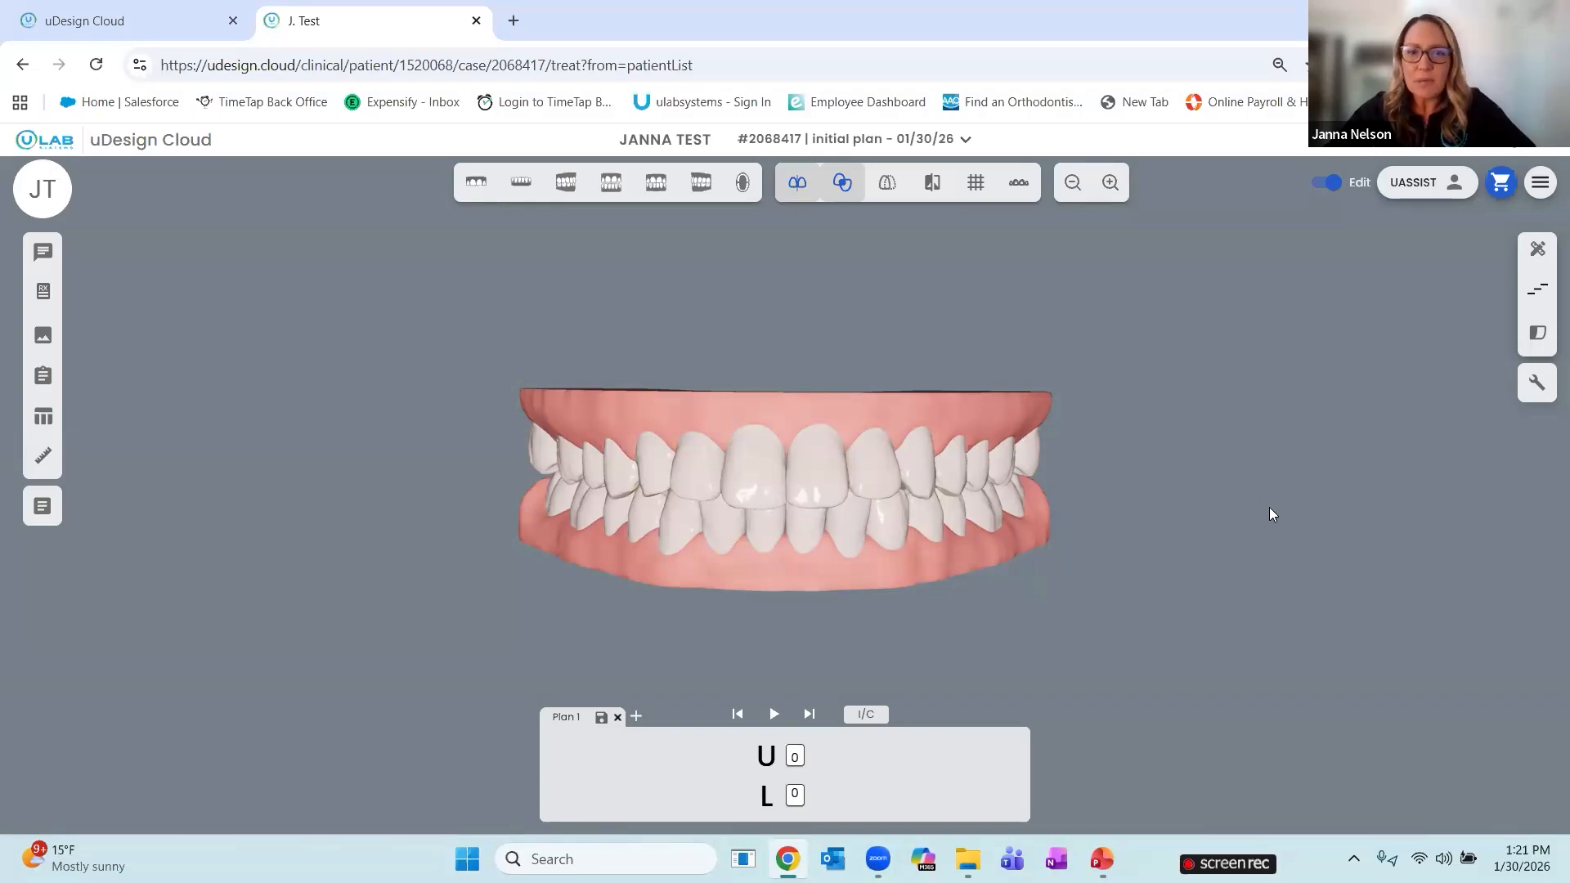
pyautogui.click(476, 181)
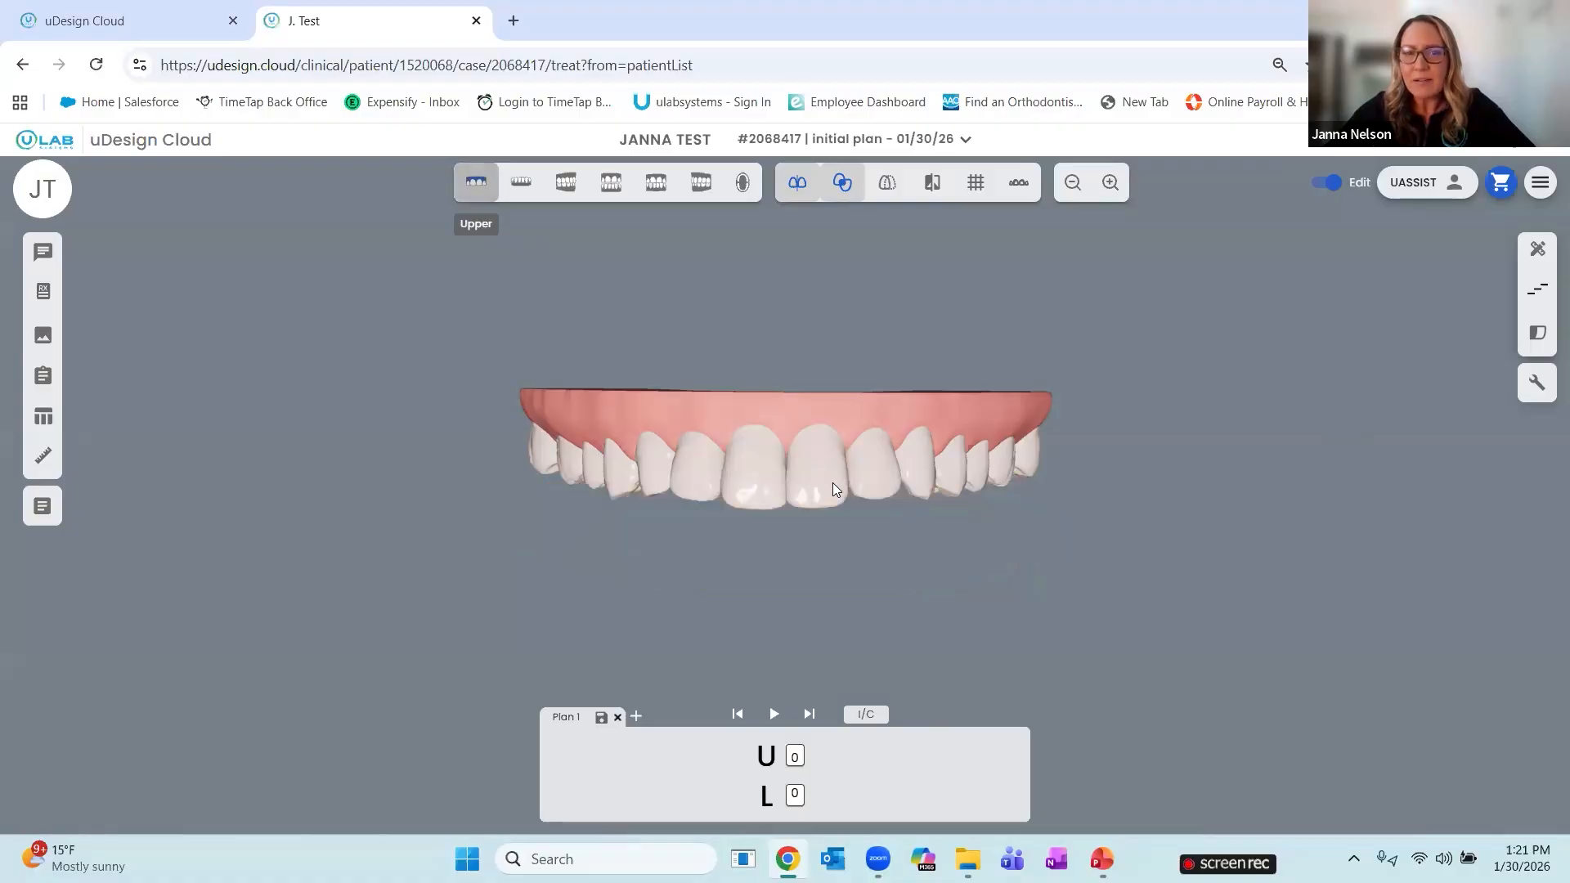
pyautogui.moveTo(826, 359); pyautogui.dragTo(788, 429)
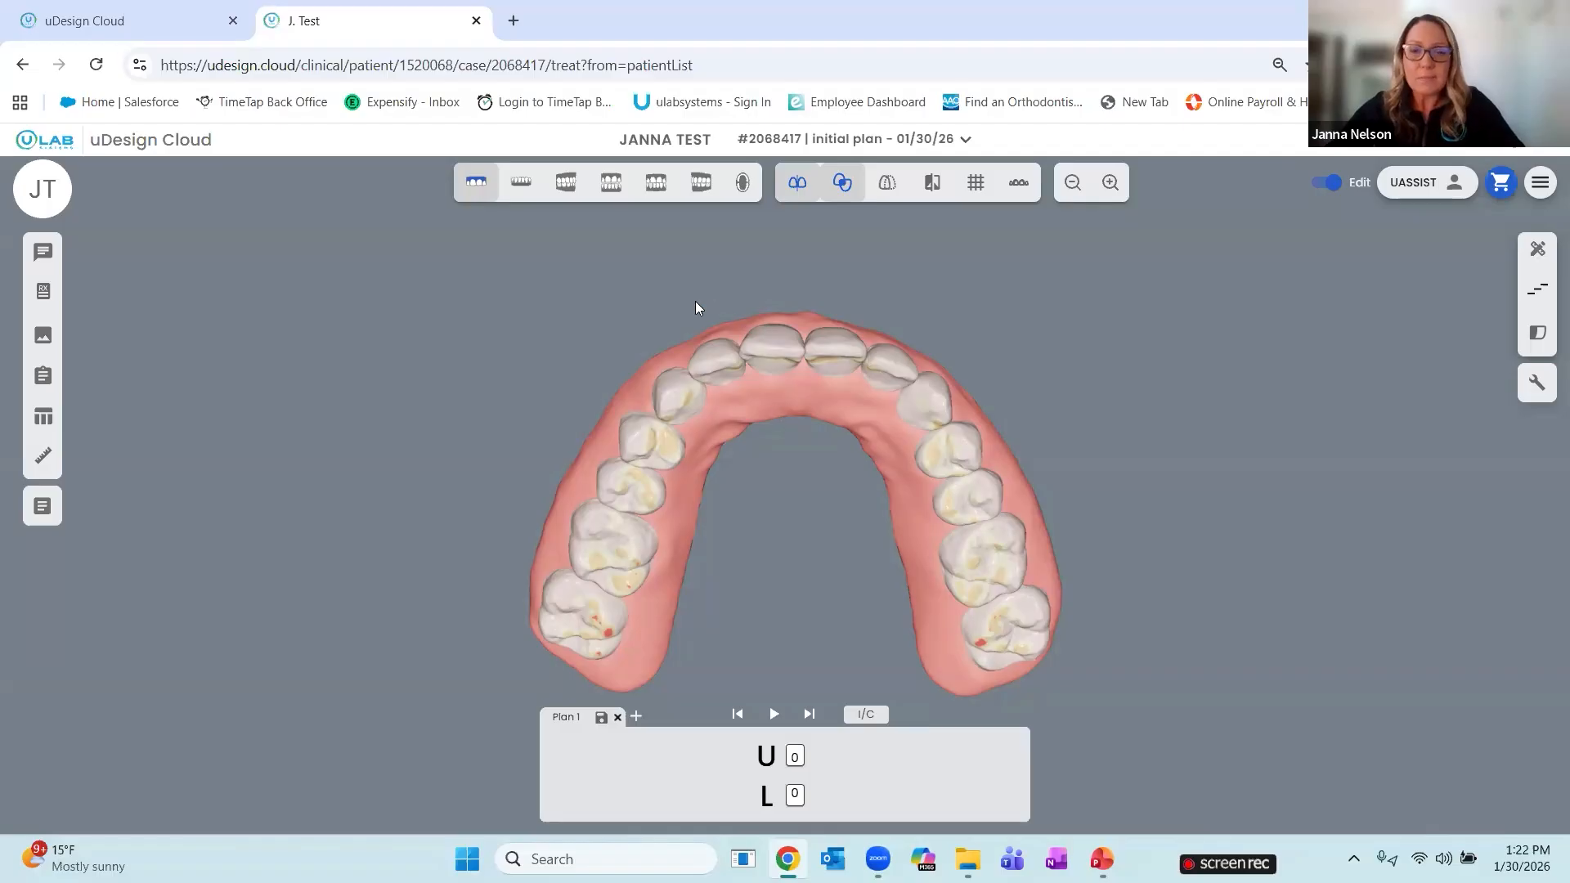
# Select the four upper incisors from UR2 to UL2 and align them automatically
pyautogui.click(725, 365)
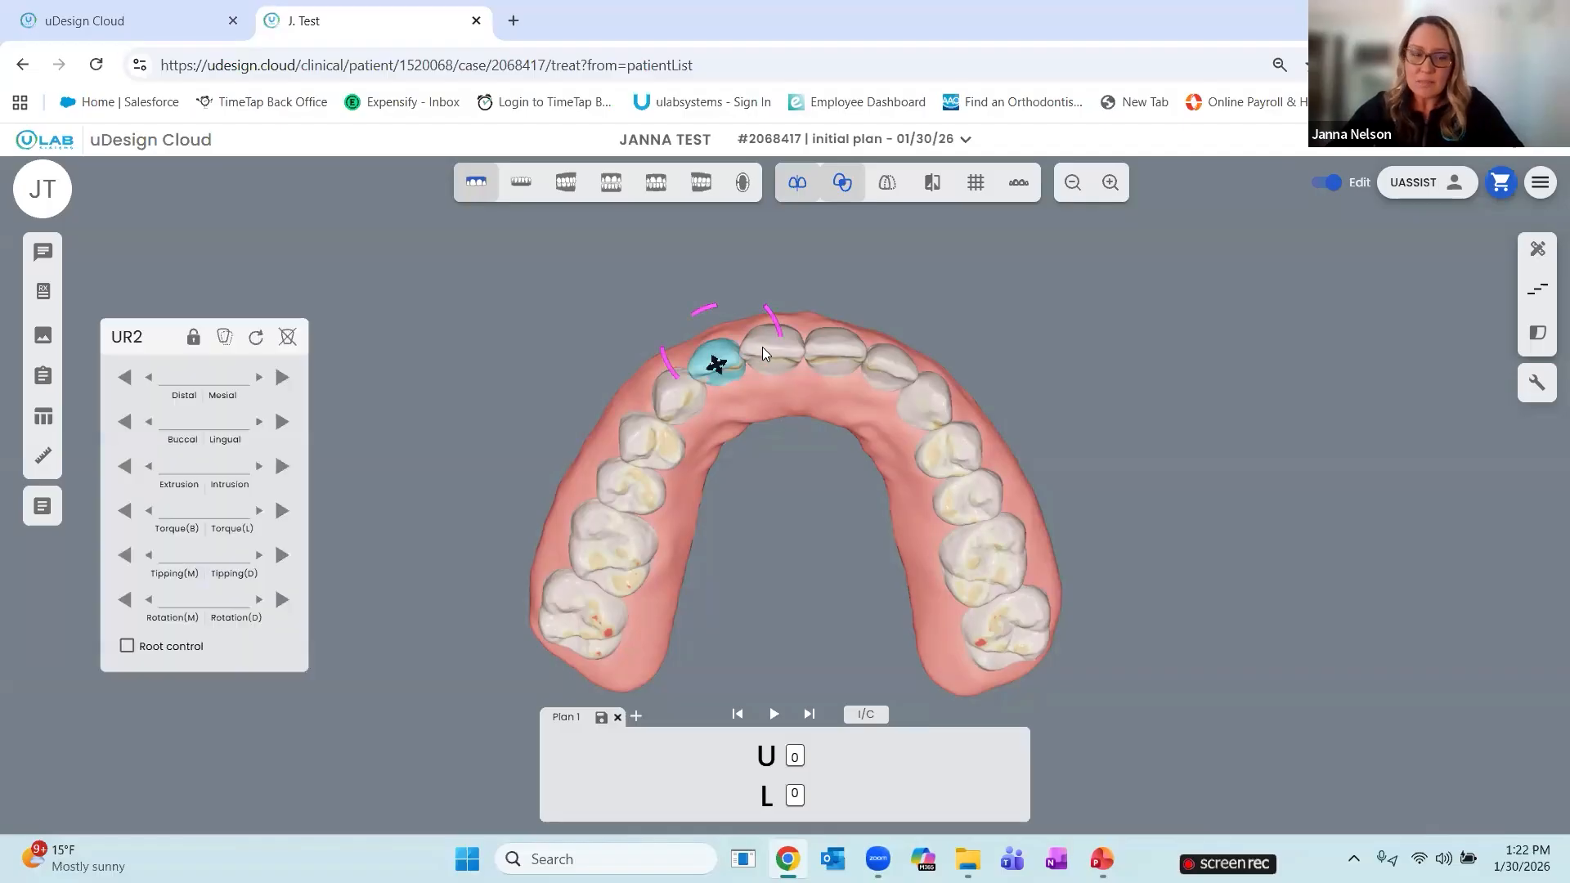
pyautogui.keyDown('ctrl'); pyautogui.click(769, 350); pyautogui.keyUp('ctrl')
pyautogui.keyDown('ctrl'); pyautogui.click(834, 352); pyautogui.keyUp('ctrl')
pyautogui.keyDown('ctrl'); pyautogui.click(887, 371); pyautogui.keyUp('ctrl')
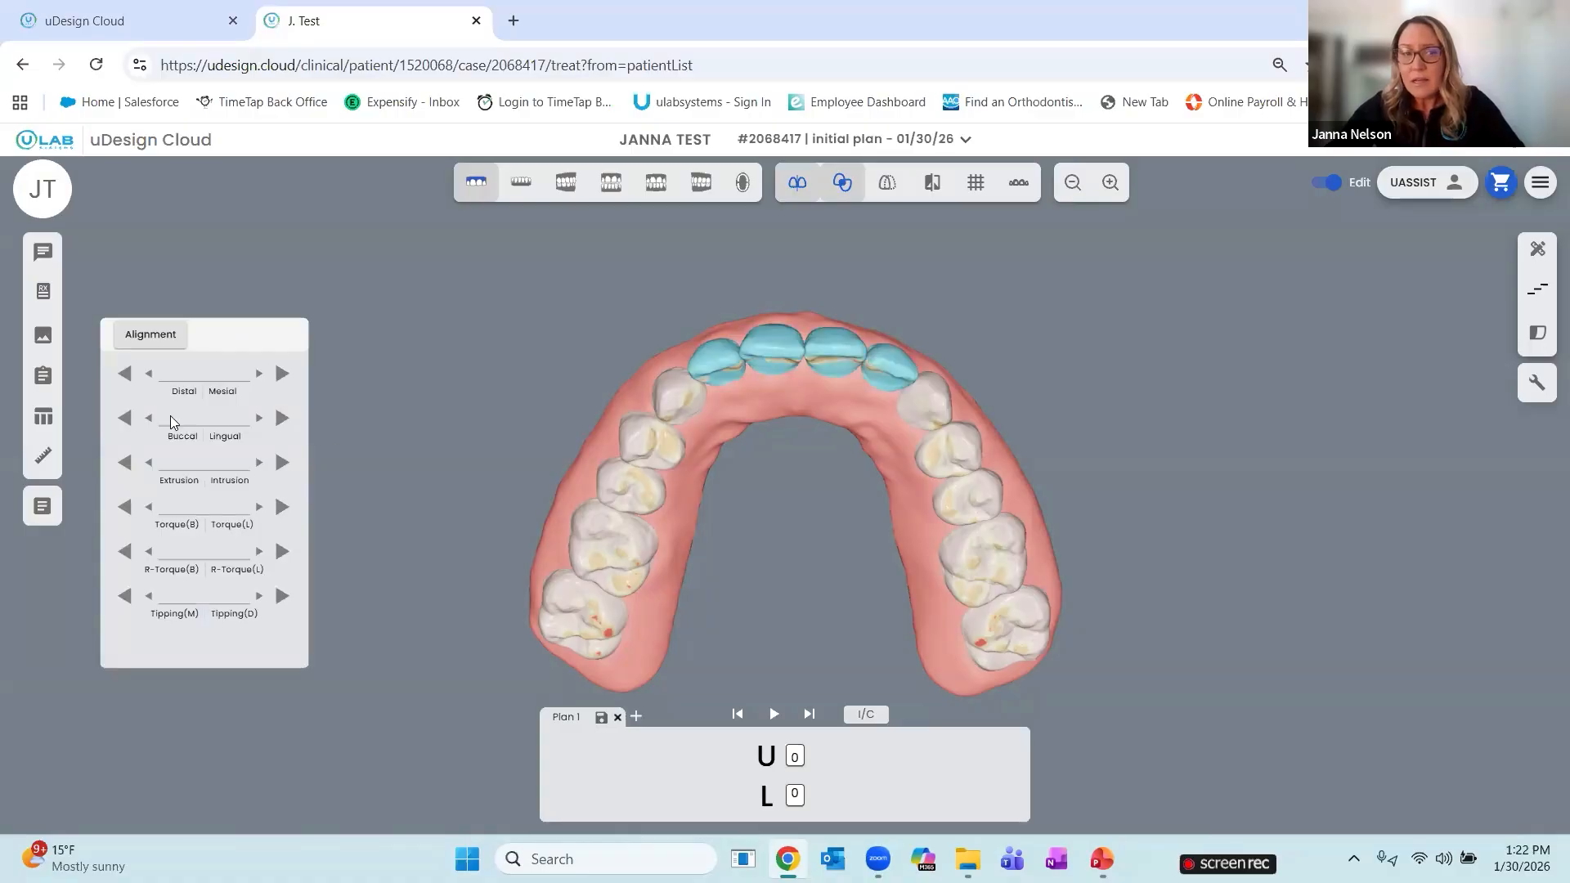
pyautogui.click(177, 335)
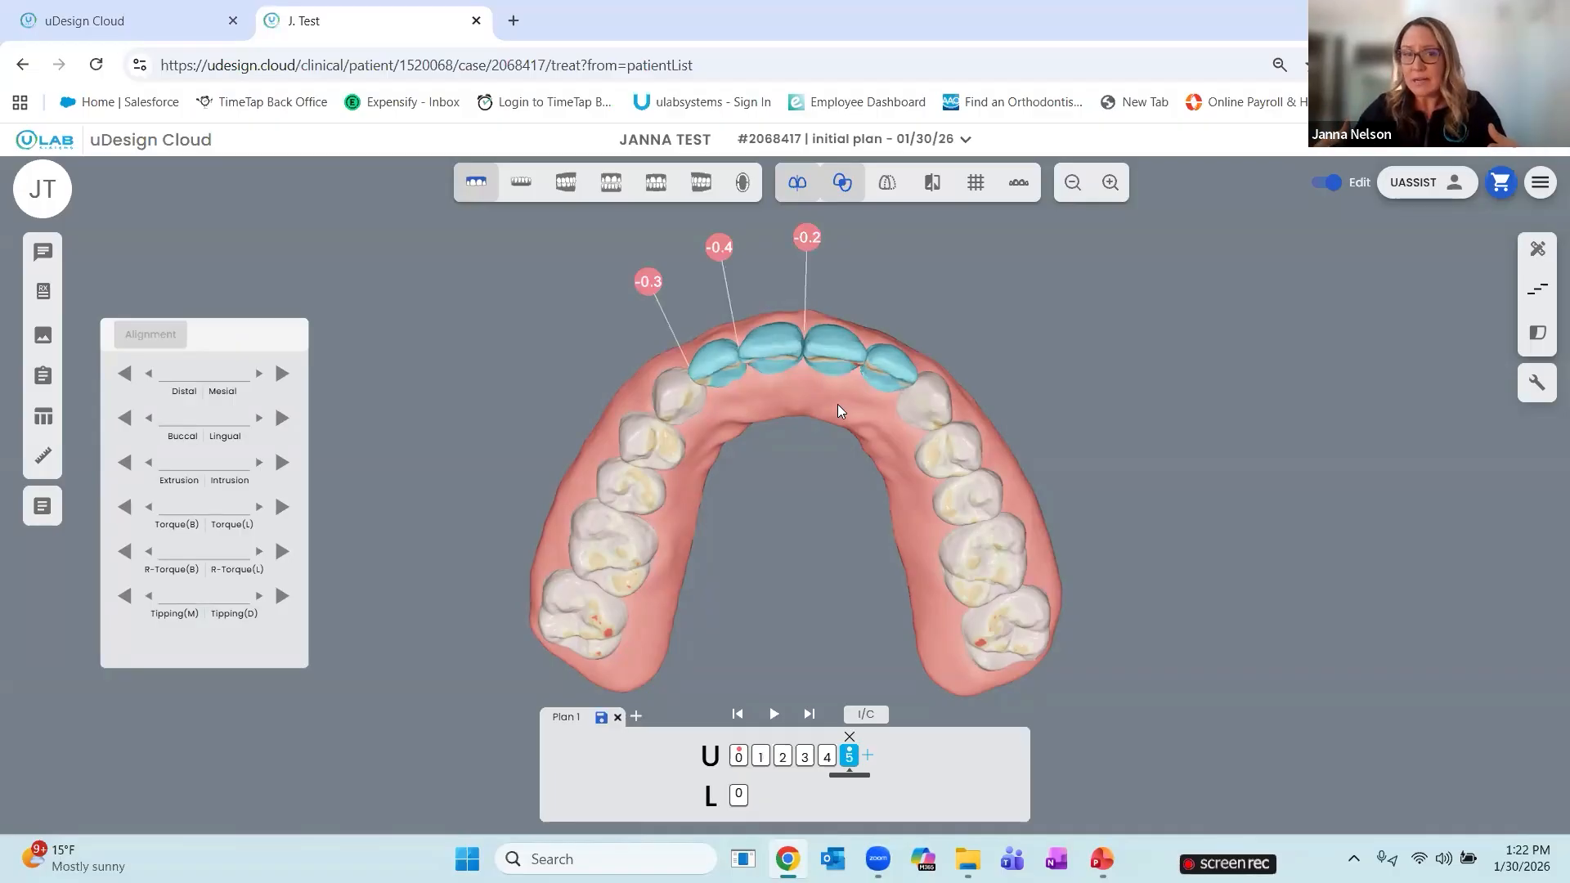
# View the upper arch from the front and tip the upper left central incisor UL1 to about 1.6° mesial
pyautogui.moveTo(839, 529); pyautogui.dragTo(754, 590)
pyautogui.moveTo(837, 496); pyautogui.dragTo(877, 548)
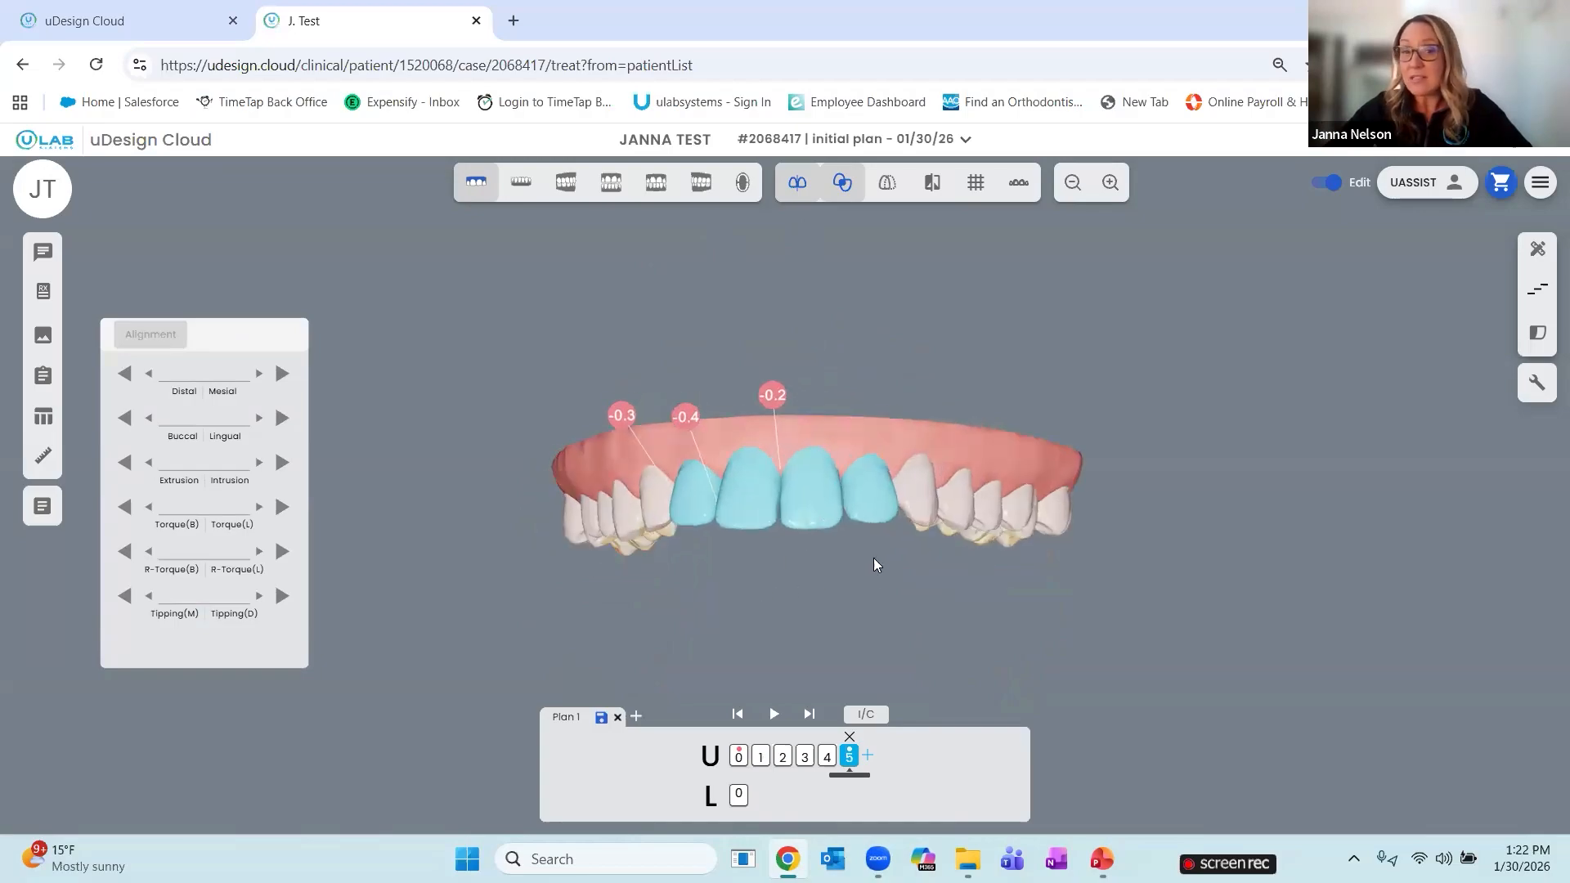
pyautogui.click(875, 579)
pyautogui.moveTo(821, 499); pyautogui.dragTo(840, 569)
pyautogui.click(818, 523)
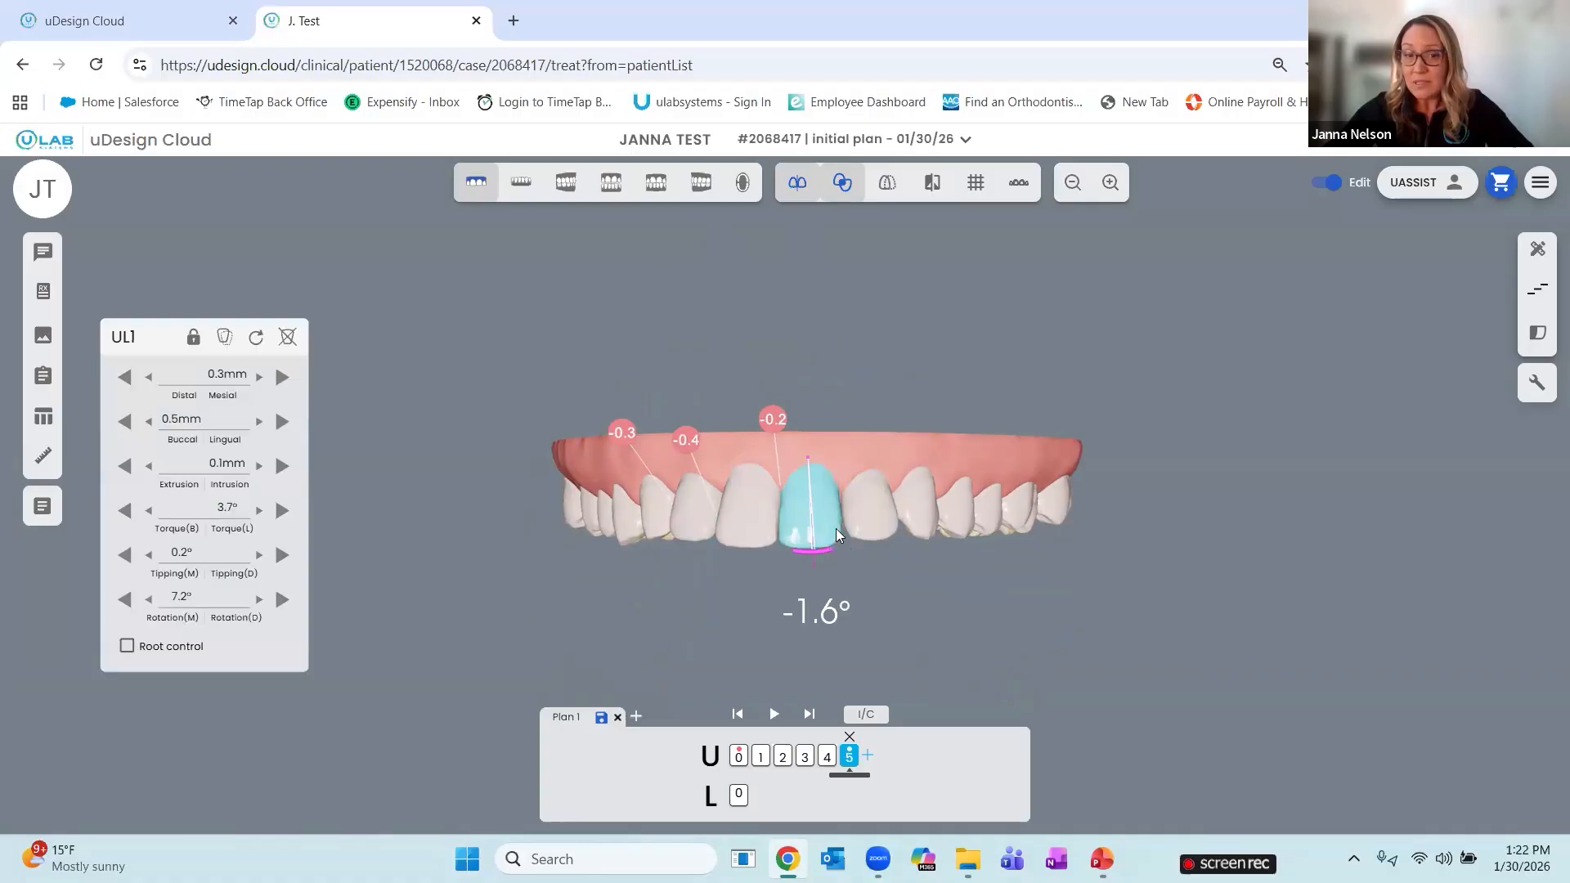
pyautogui.moveTo(918, 461); pyautogui.dragTo(940, 469)
pyautogui.click(988, 470)
pyautogui.moveTo(781, 363); pyautogui.dragTo(802, 390)
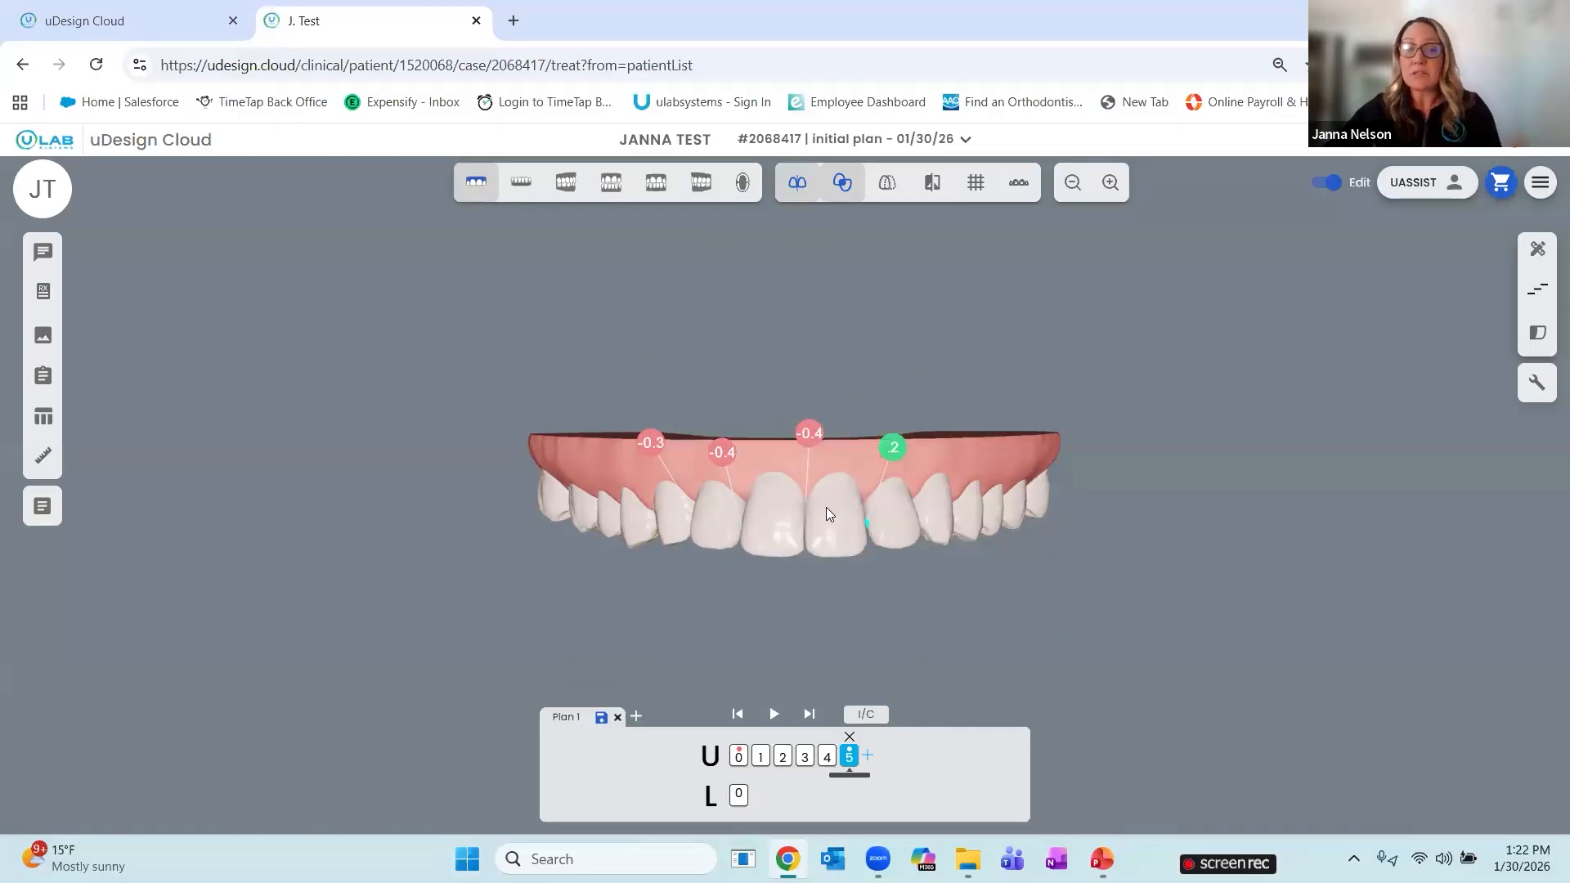
# Shift UL1 distally until its mesial movement is about 0.1 mm
pyautogui.click(842, 529)
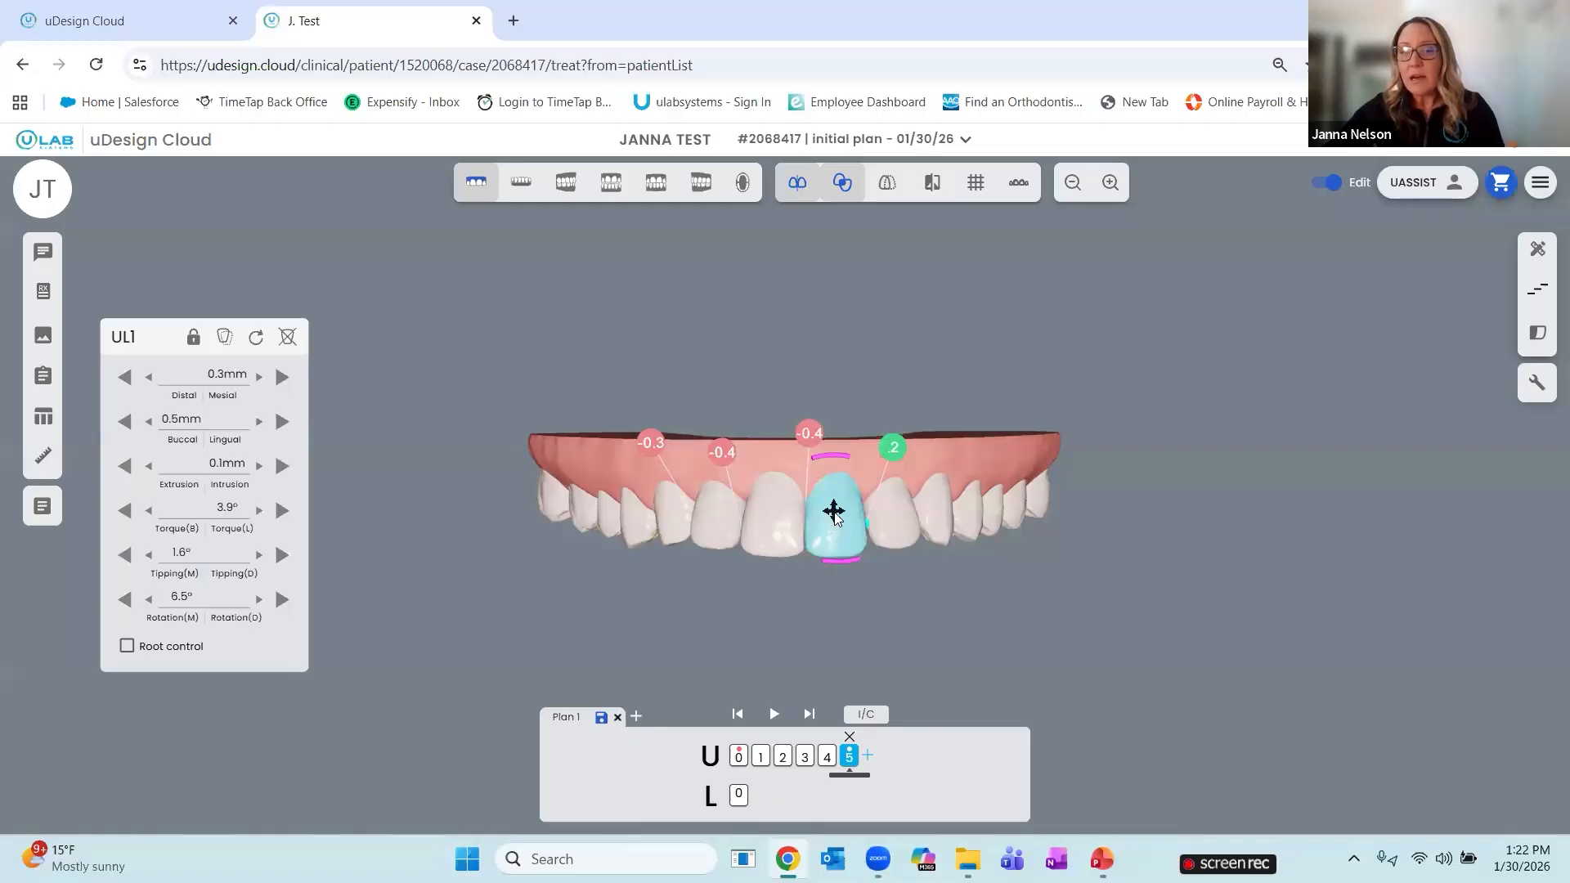
pyautogui.moveTo(836, 512); pyautogui.dragTo(839, 515)
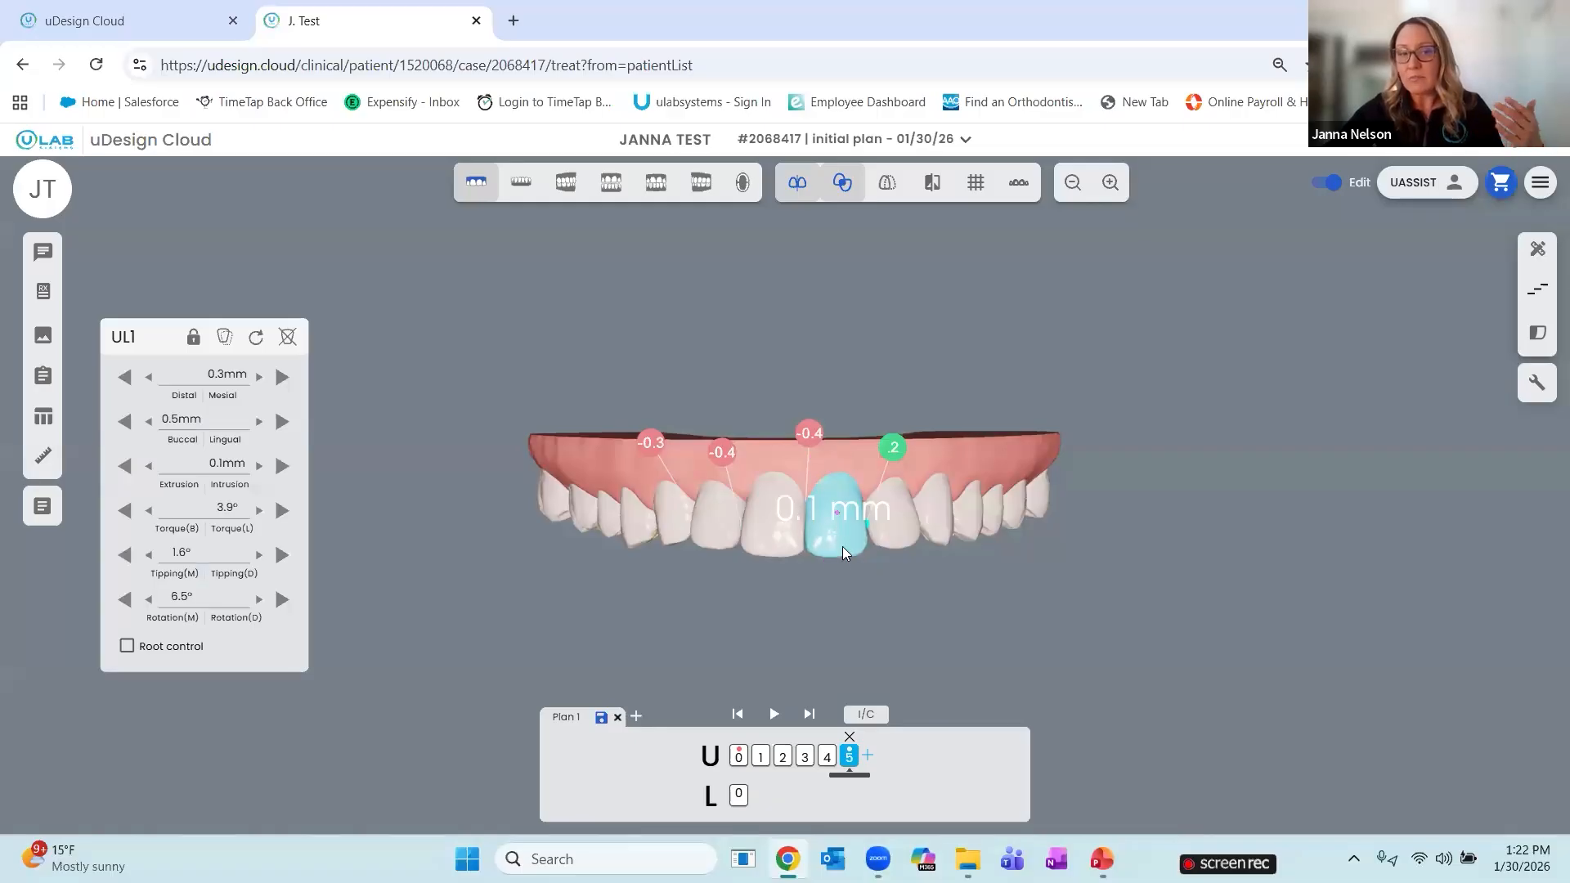
pyautogui.moveTo(838, 510); pyautogui.dragTo(854, 538)
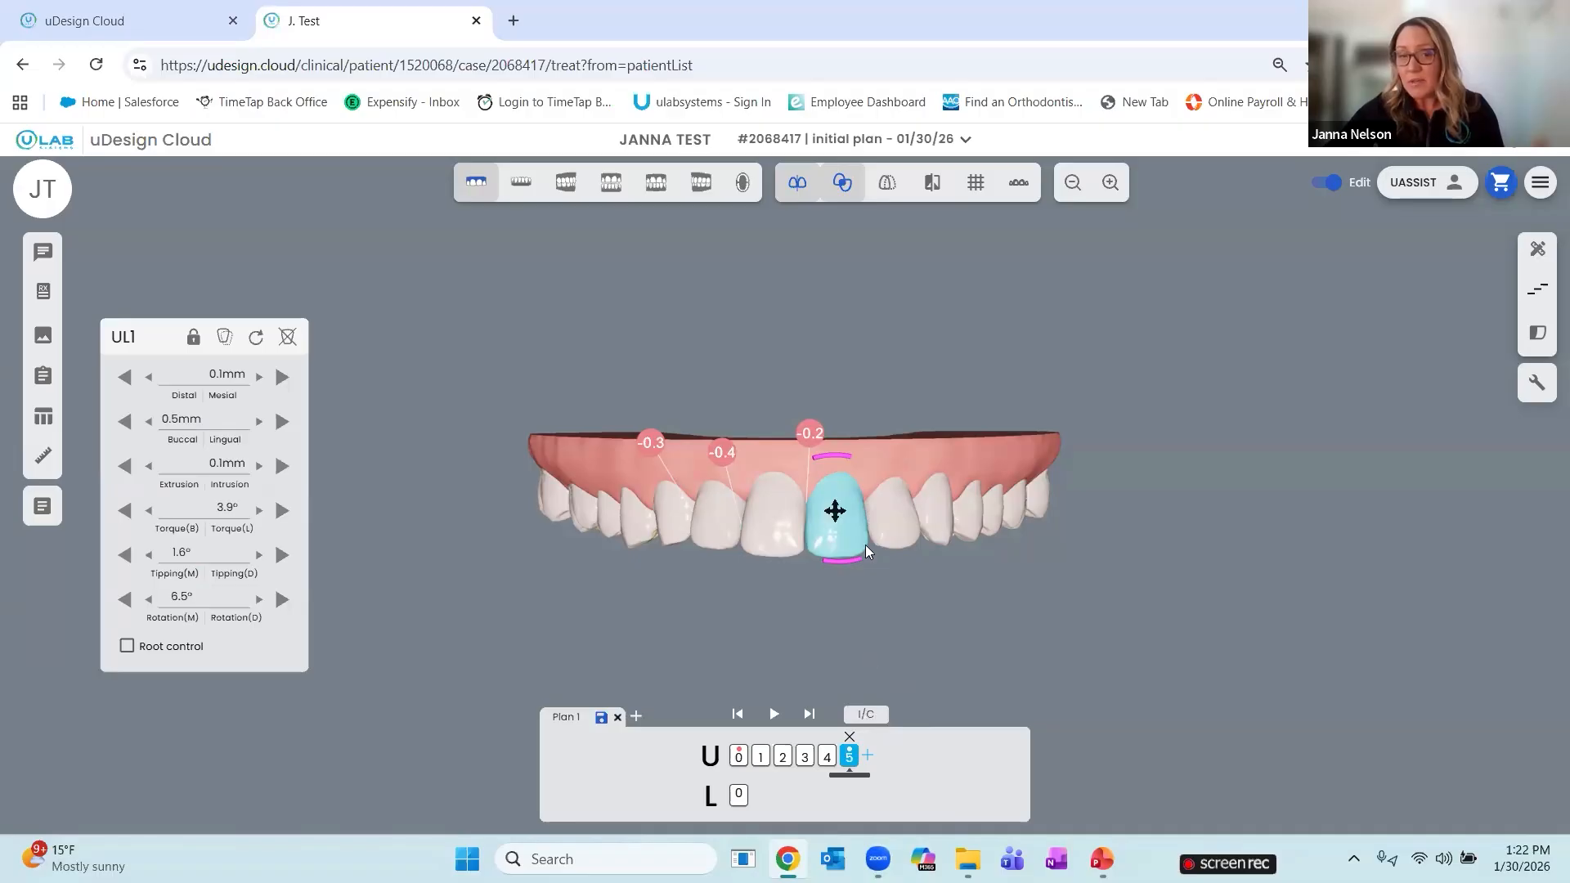
# Compare the initial and current positions of the upper teeth by switching repeatedly between the two states
pyautogui.click(866, 715)
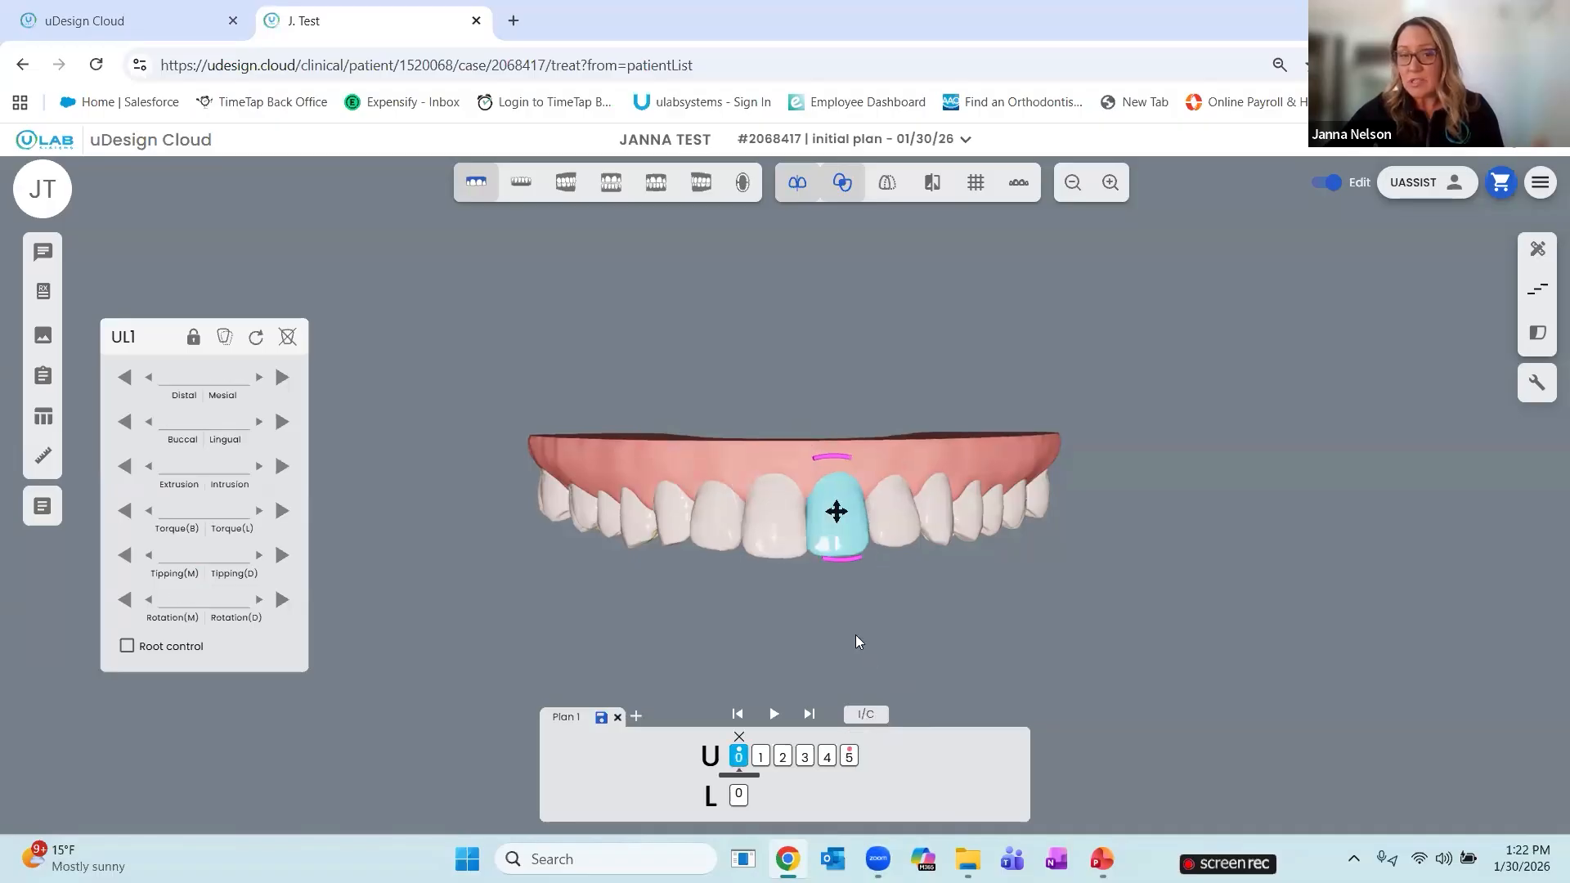
pyautogui.click(872, 715)
pyautogui.click(872, 717)
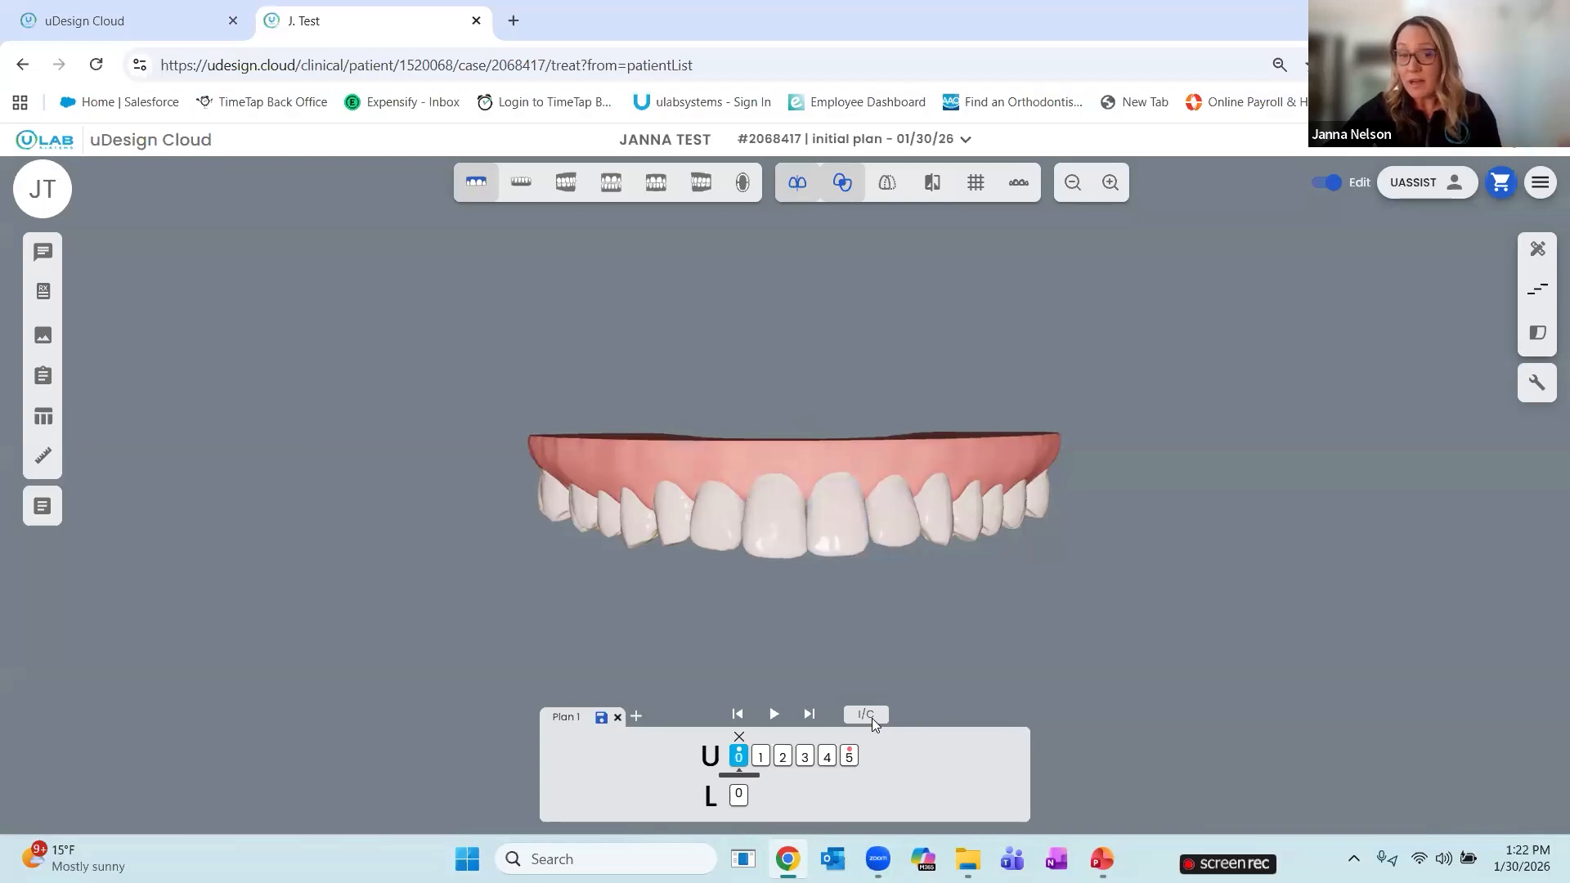
pyautogui.click(872, 717)
pyautogui.click(872, 717)
pyautogui.click(871, 717)
pyautogui.click(865, 718)
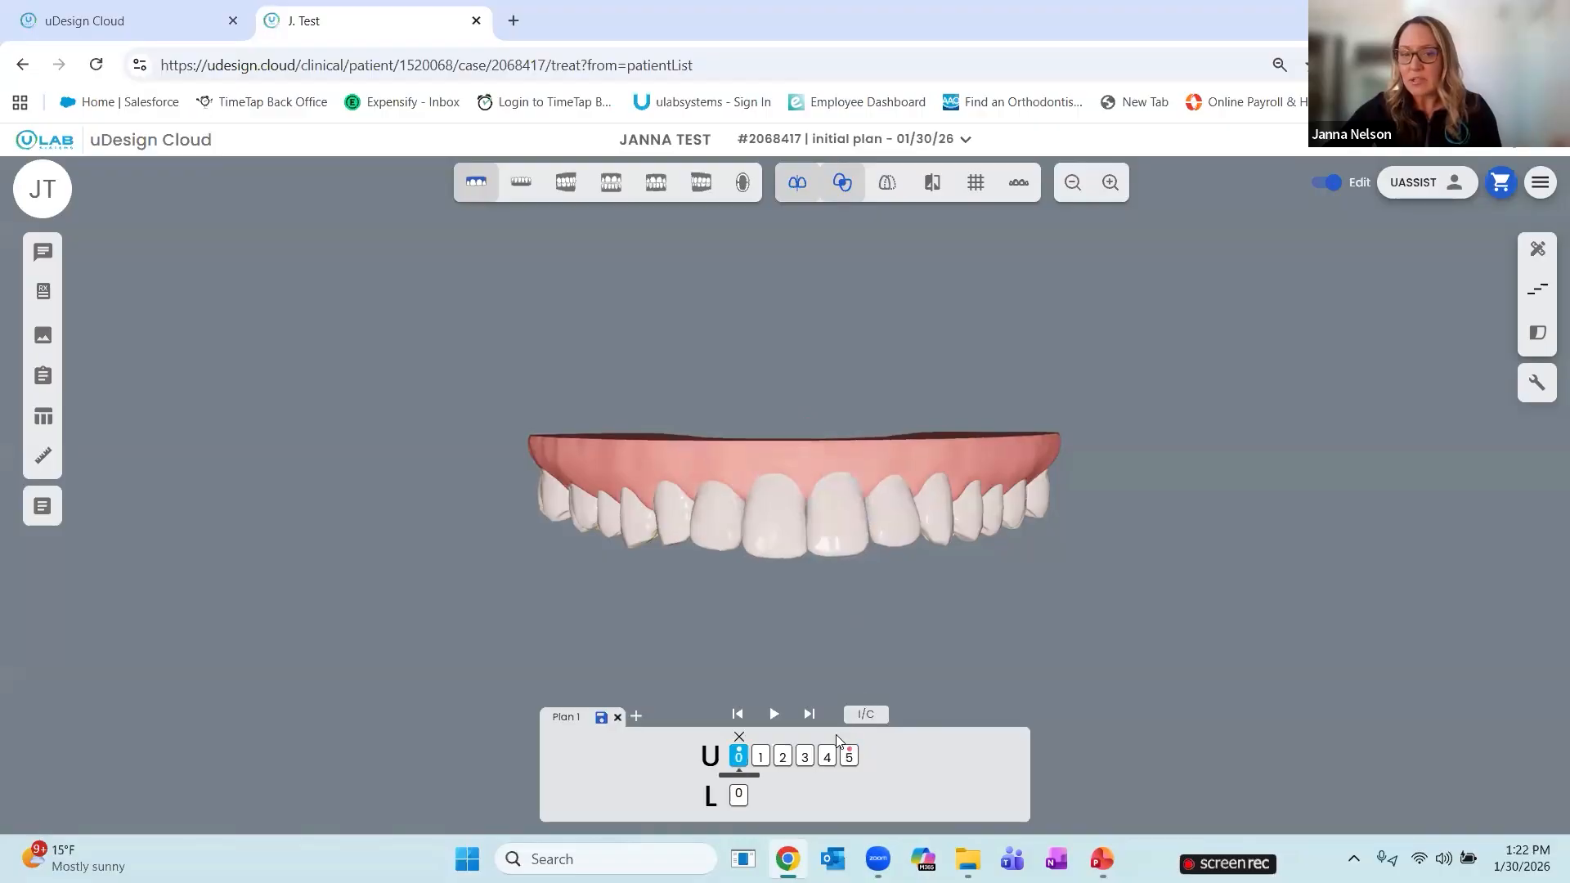
pyautogui.press('space')
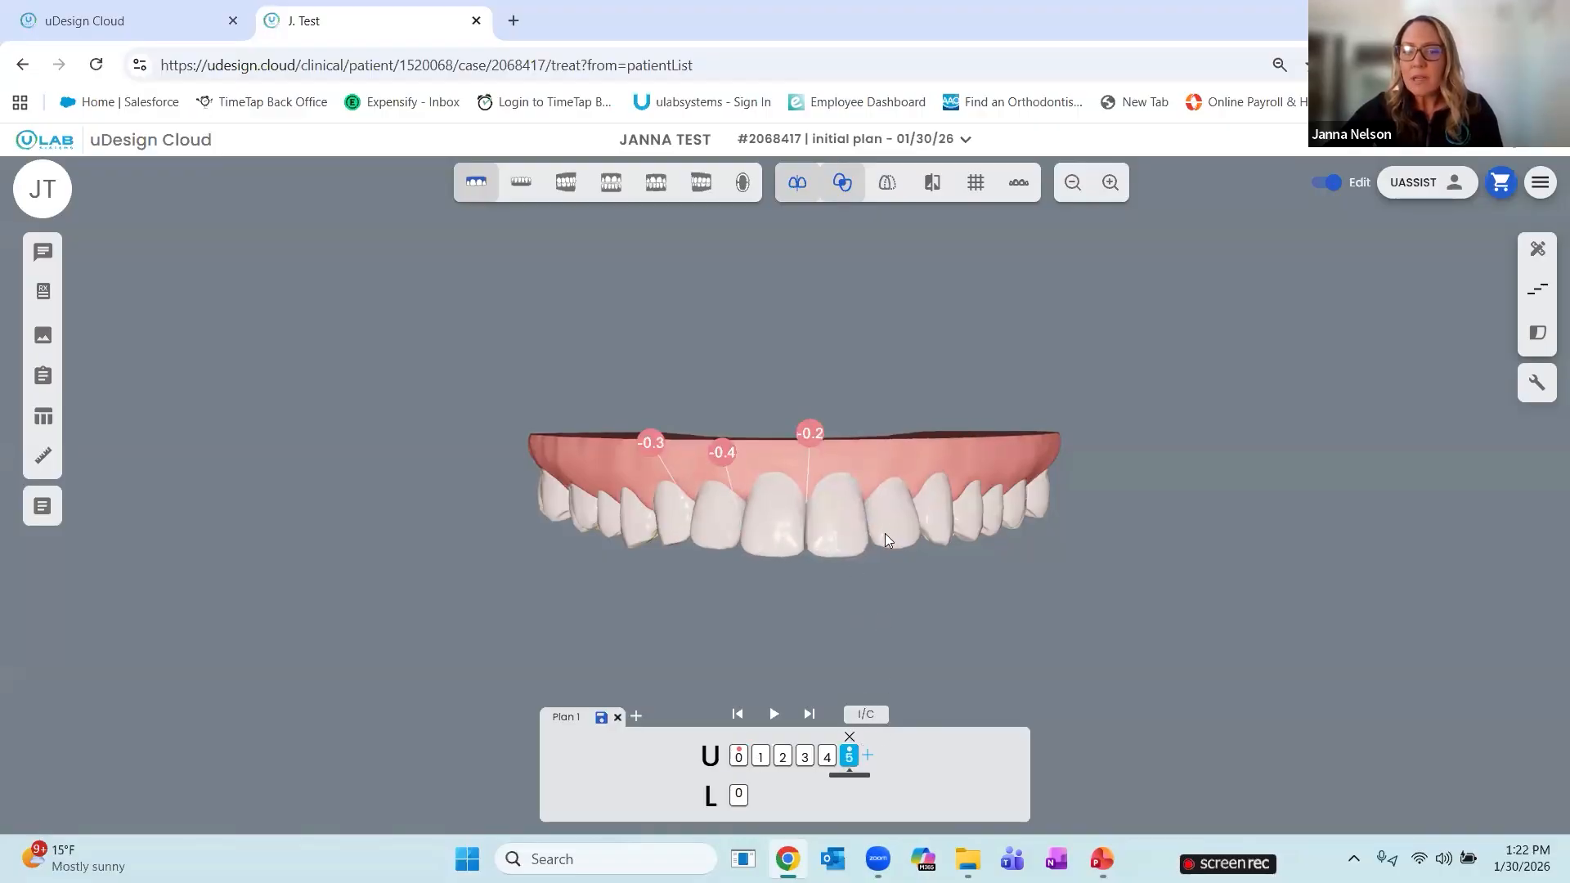
# In the occlusal view, adjust the upper left canine UL3 with about 8.9° distal rotation and 0.6 mm buccal movement
pyautogui.moveTo(932, 314); pyautogui.dragTo(877, 192)
pyautogui.moveTo(835, 373); pyautogui.dragTo(820, 381)
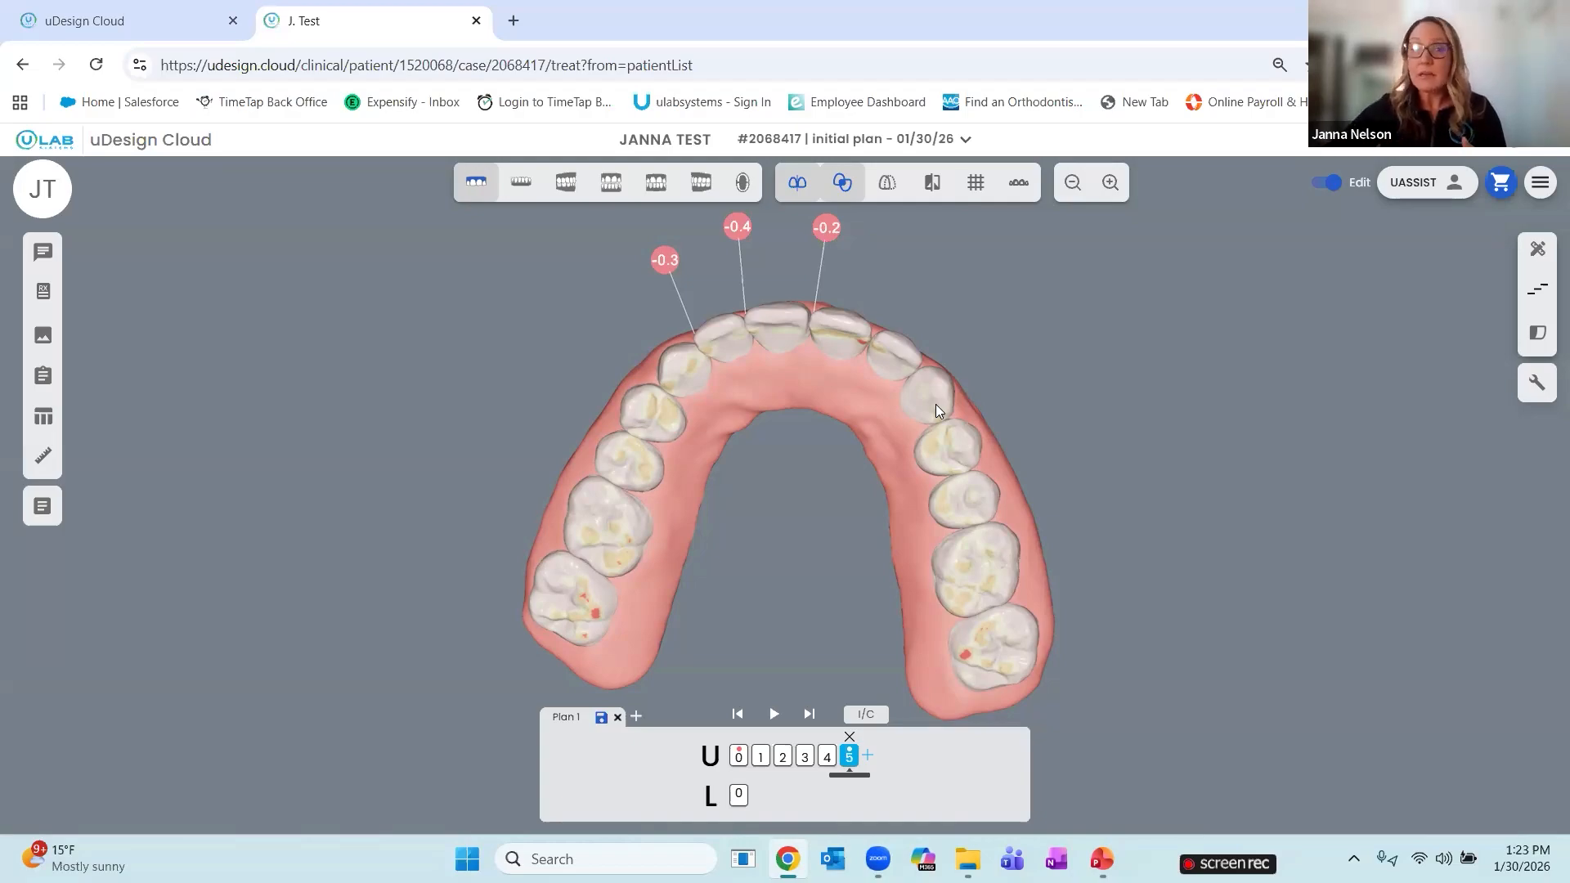
pyautogui.click(937, 407)
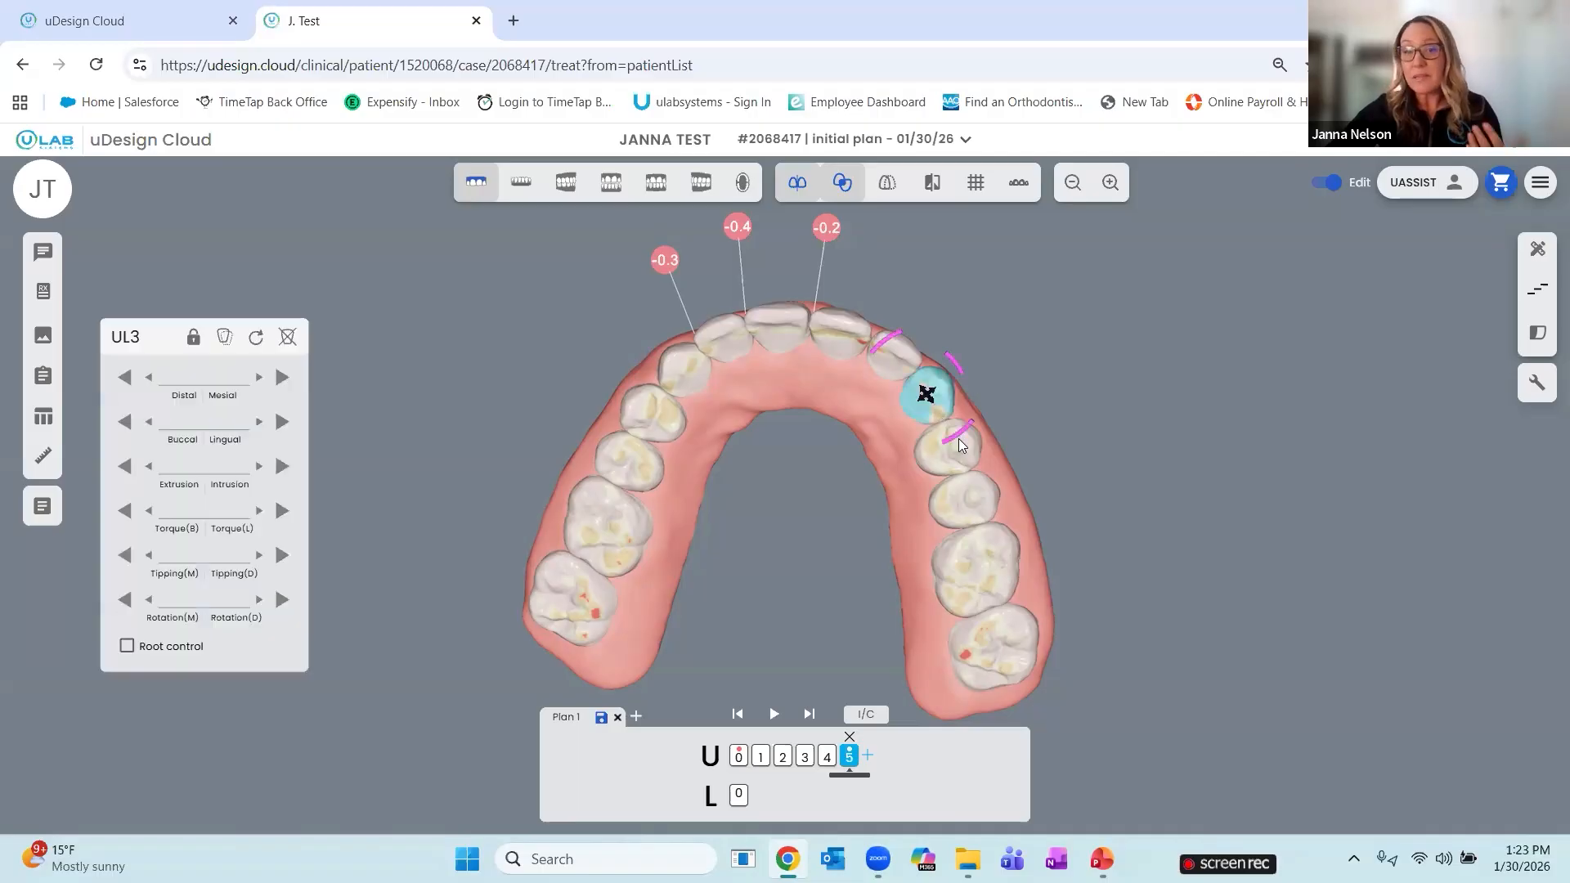
pyautogui.moveTo(961, 429); pyautogui.dragTo(972, 430)
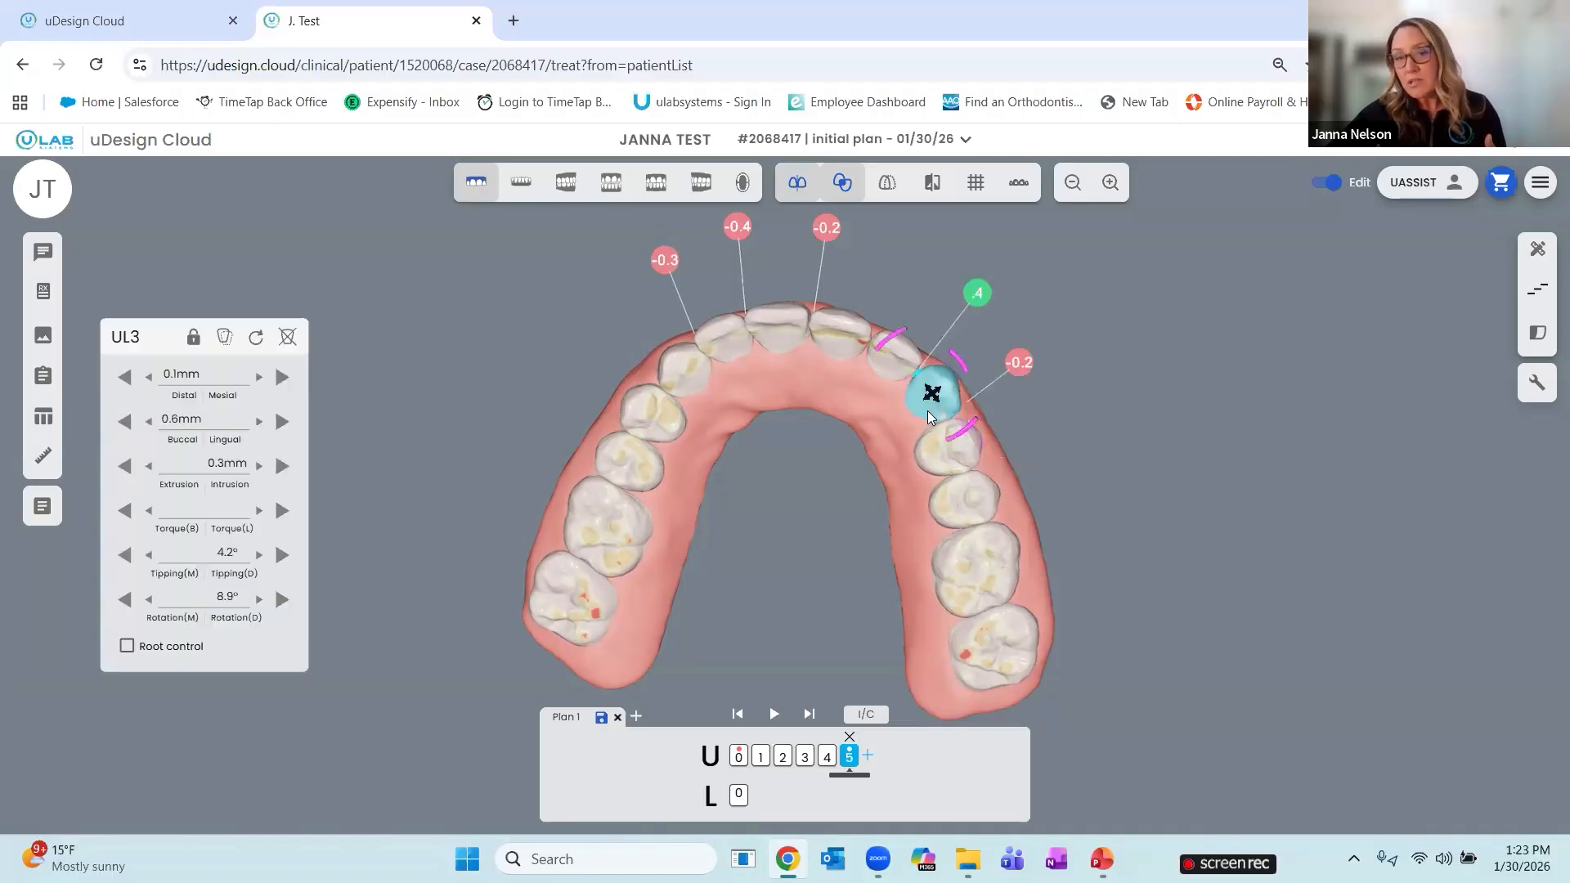
pyautogui.click(934, 389)
pyautogui.click(936, 399)
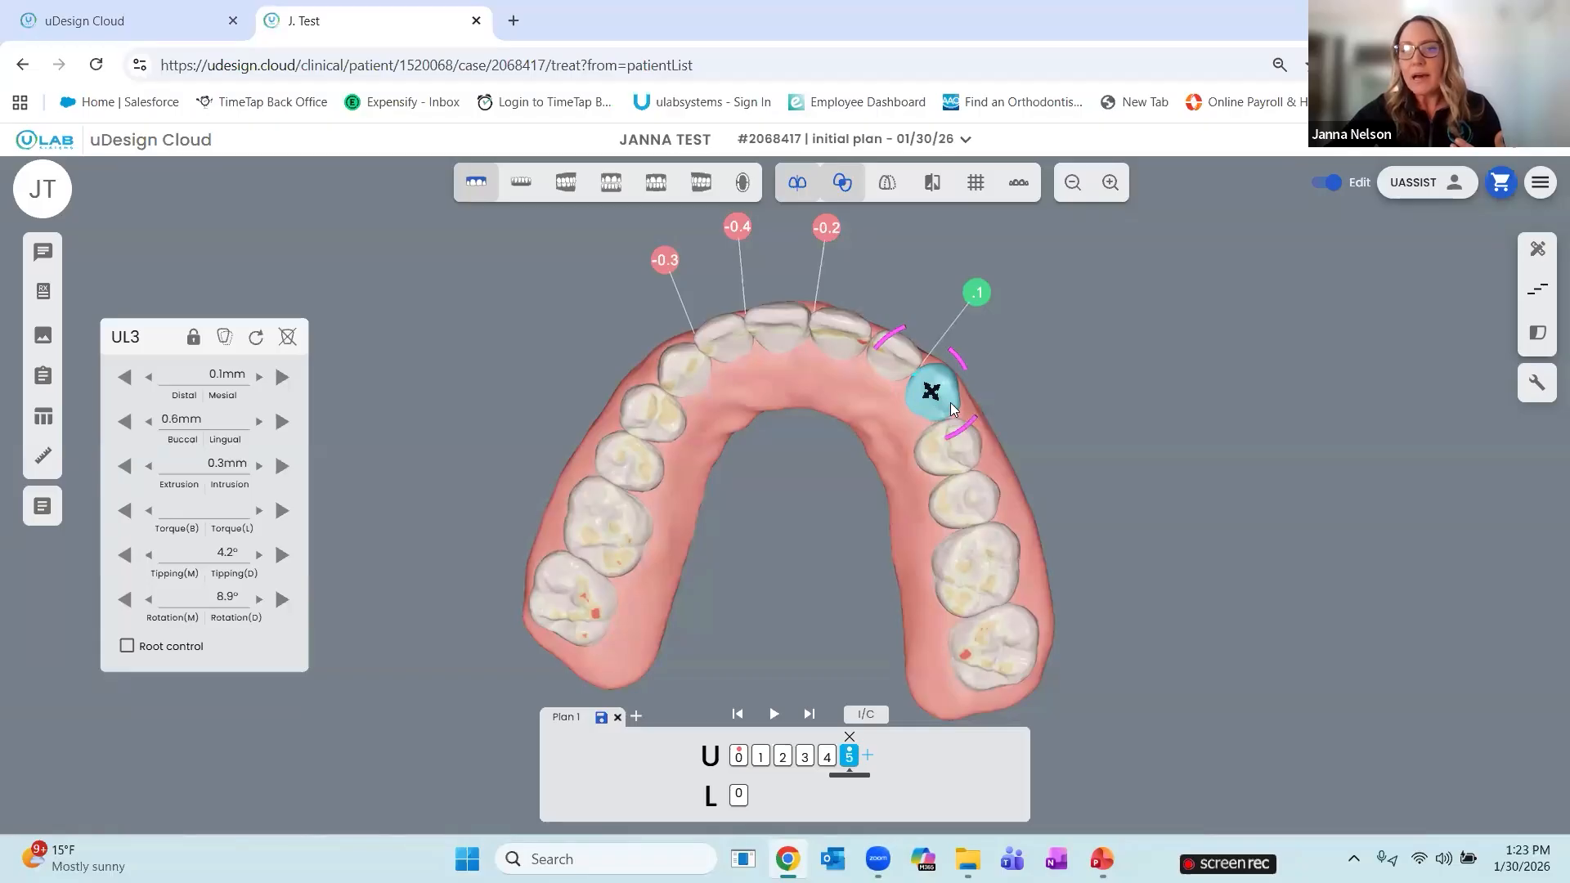
# Look over the Setup, Staging and uDesign Auxiliary protocol tools, ending on the attachment library
pyautogui.click(1537, 250)
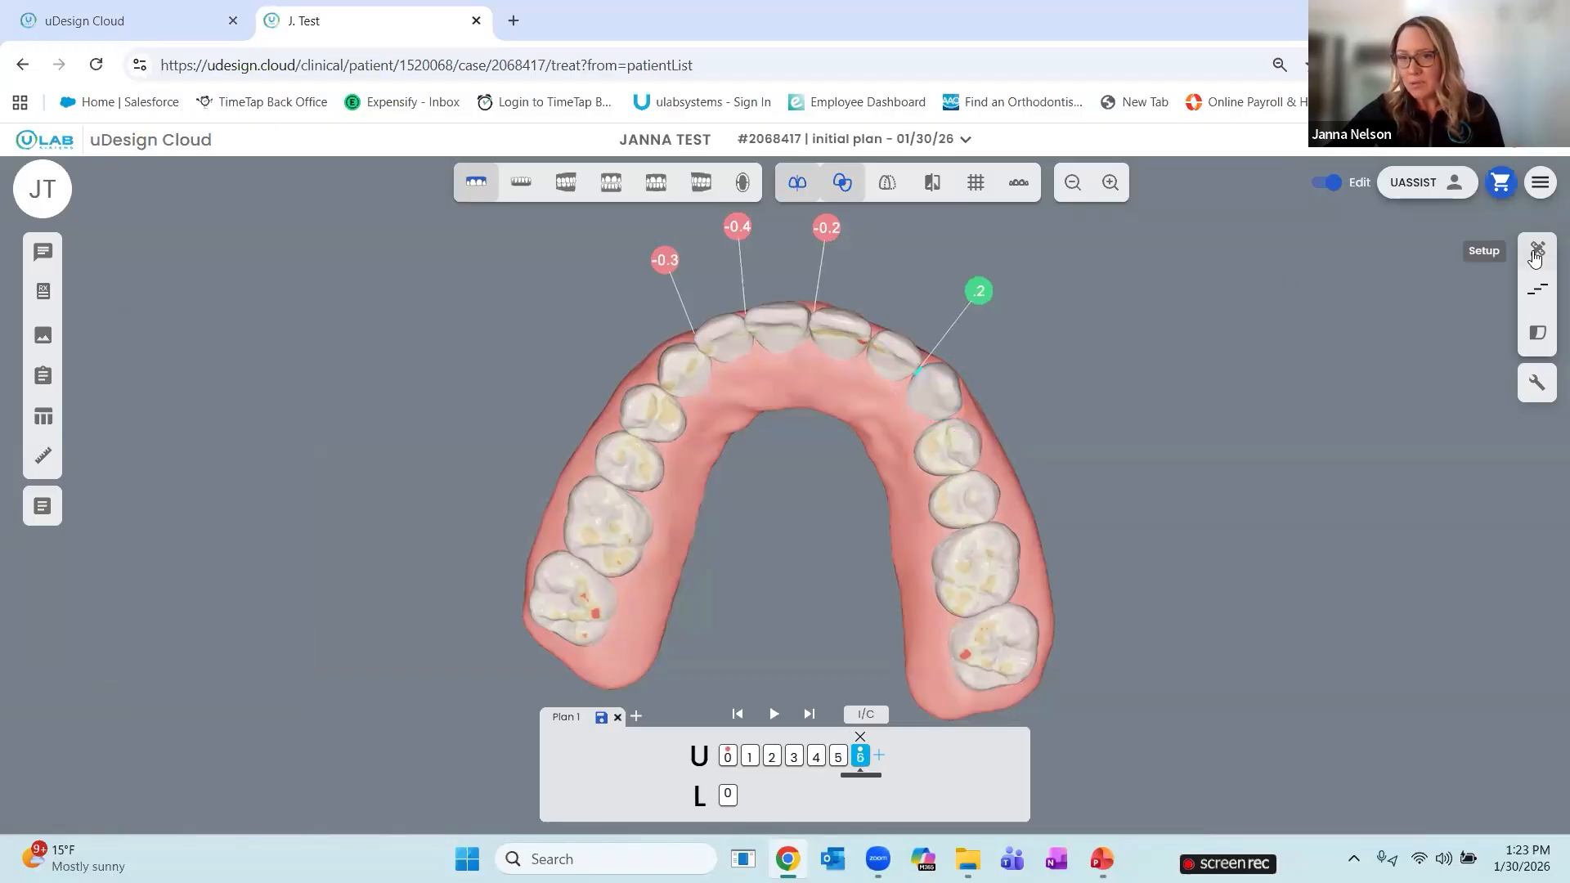
pyautogui.click(1535, 292)
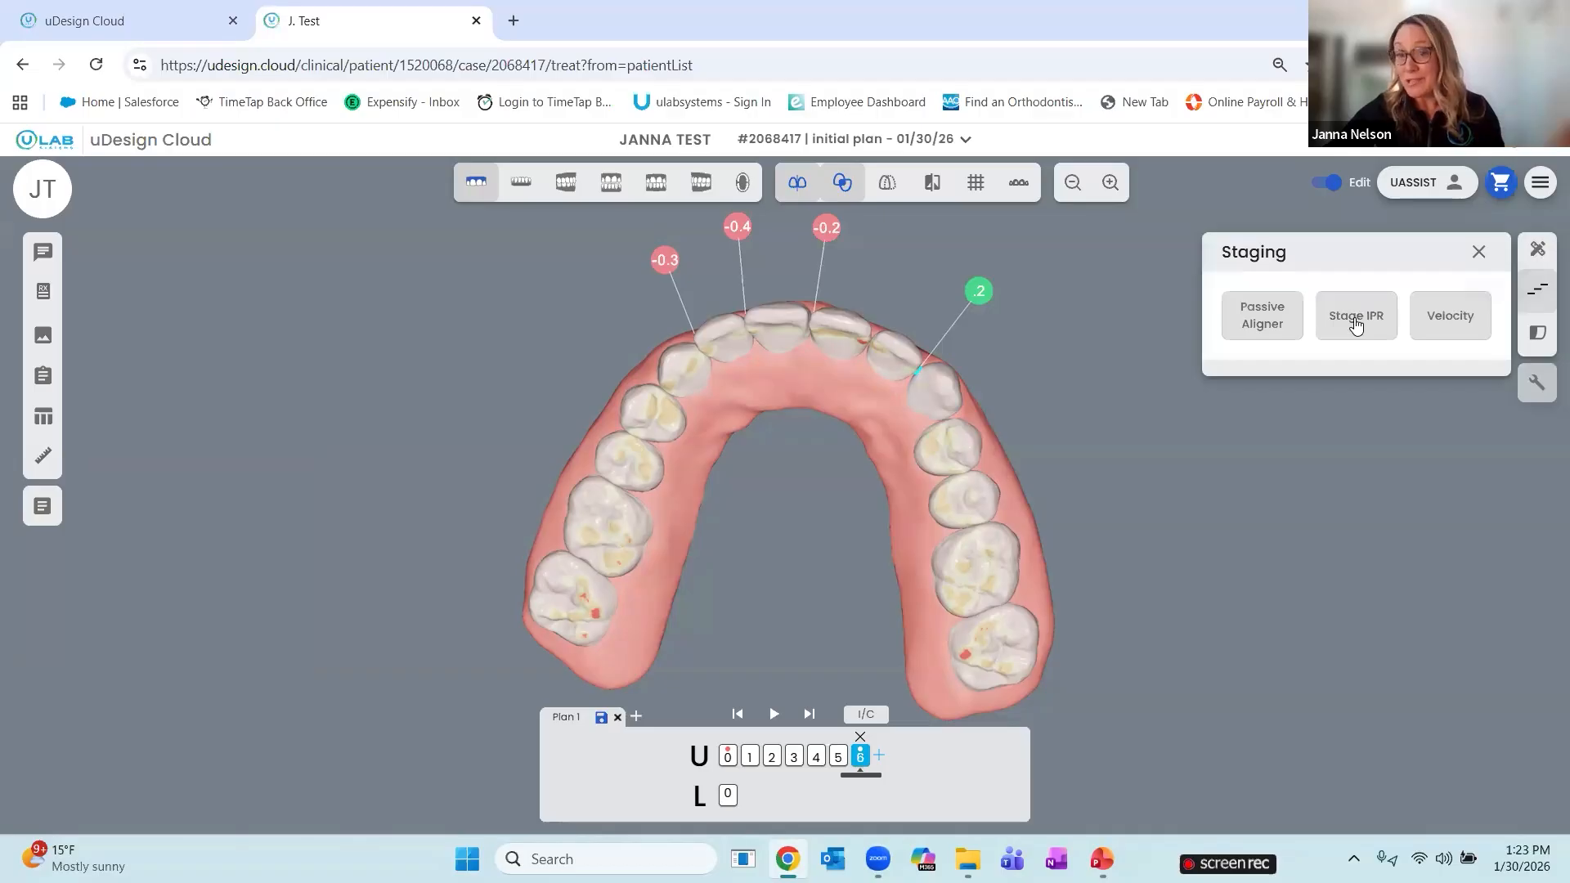
pyautogui.click(1538, 293)
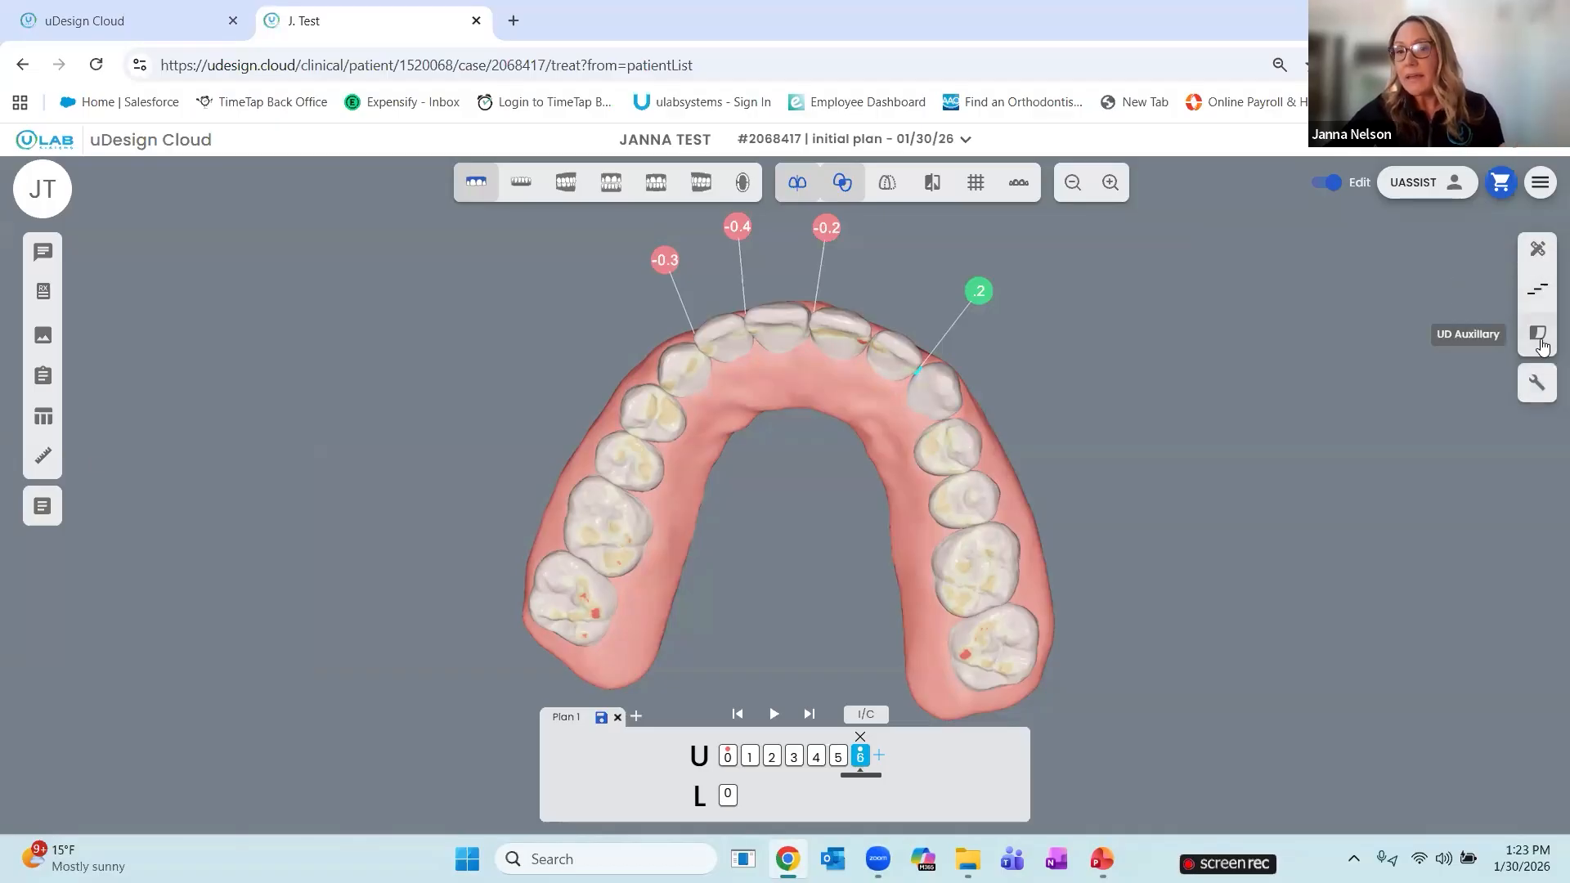
pyautogui.click(1539, 337)
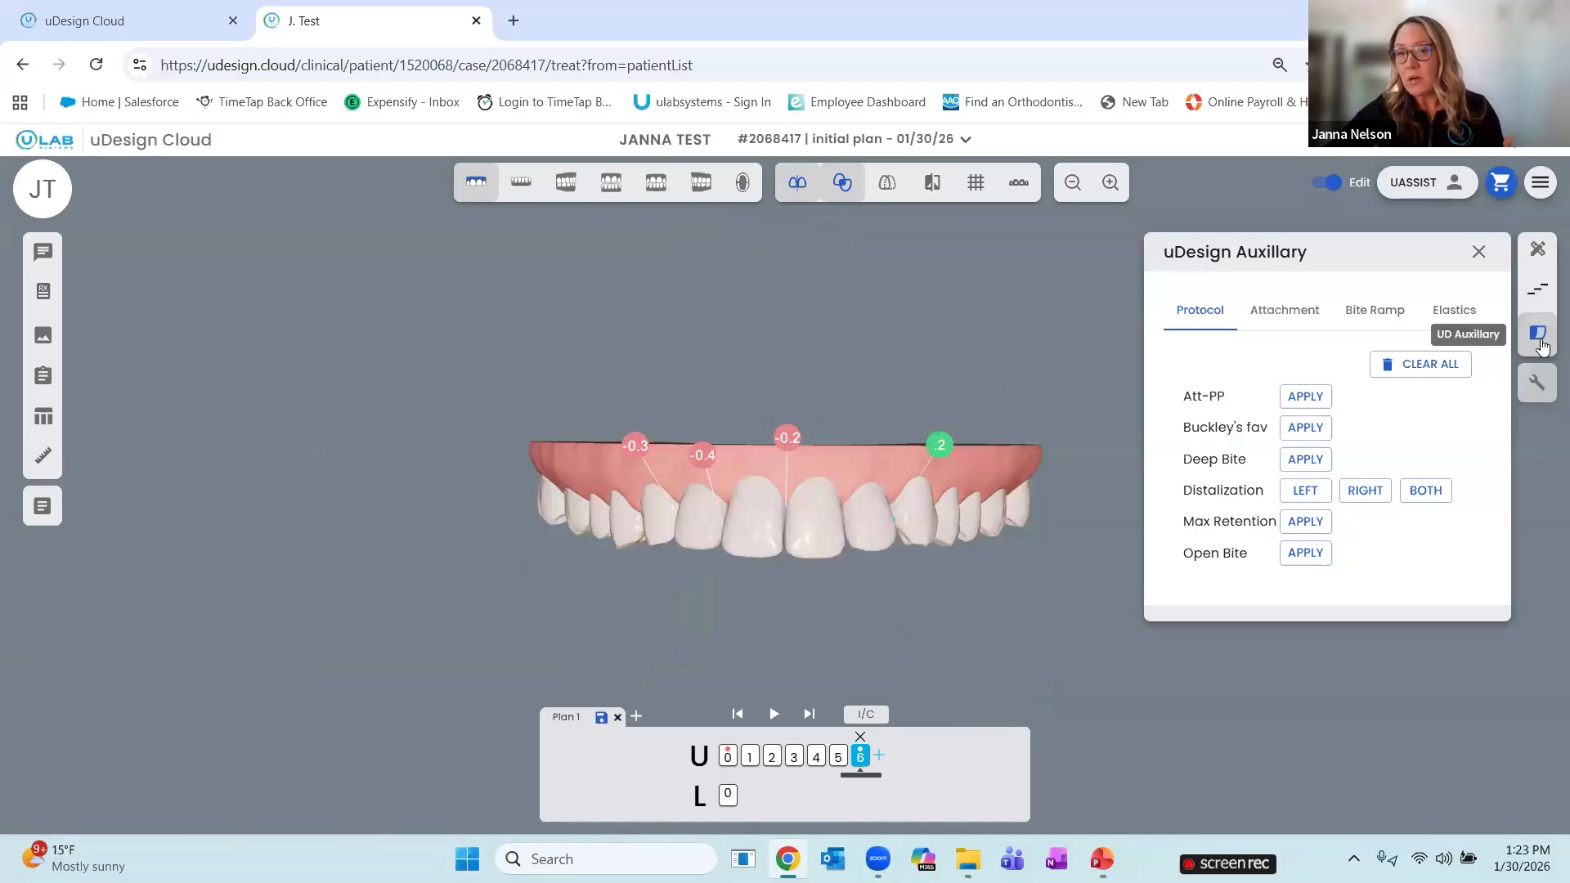
pyautogui.click(1293, 313)
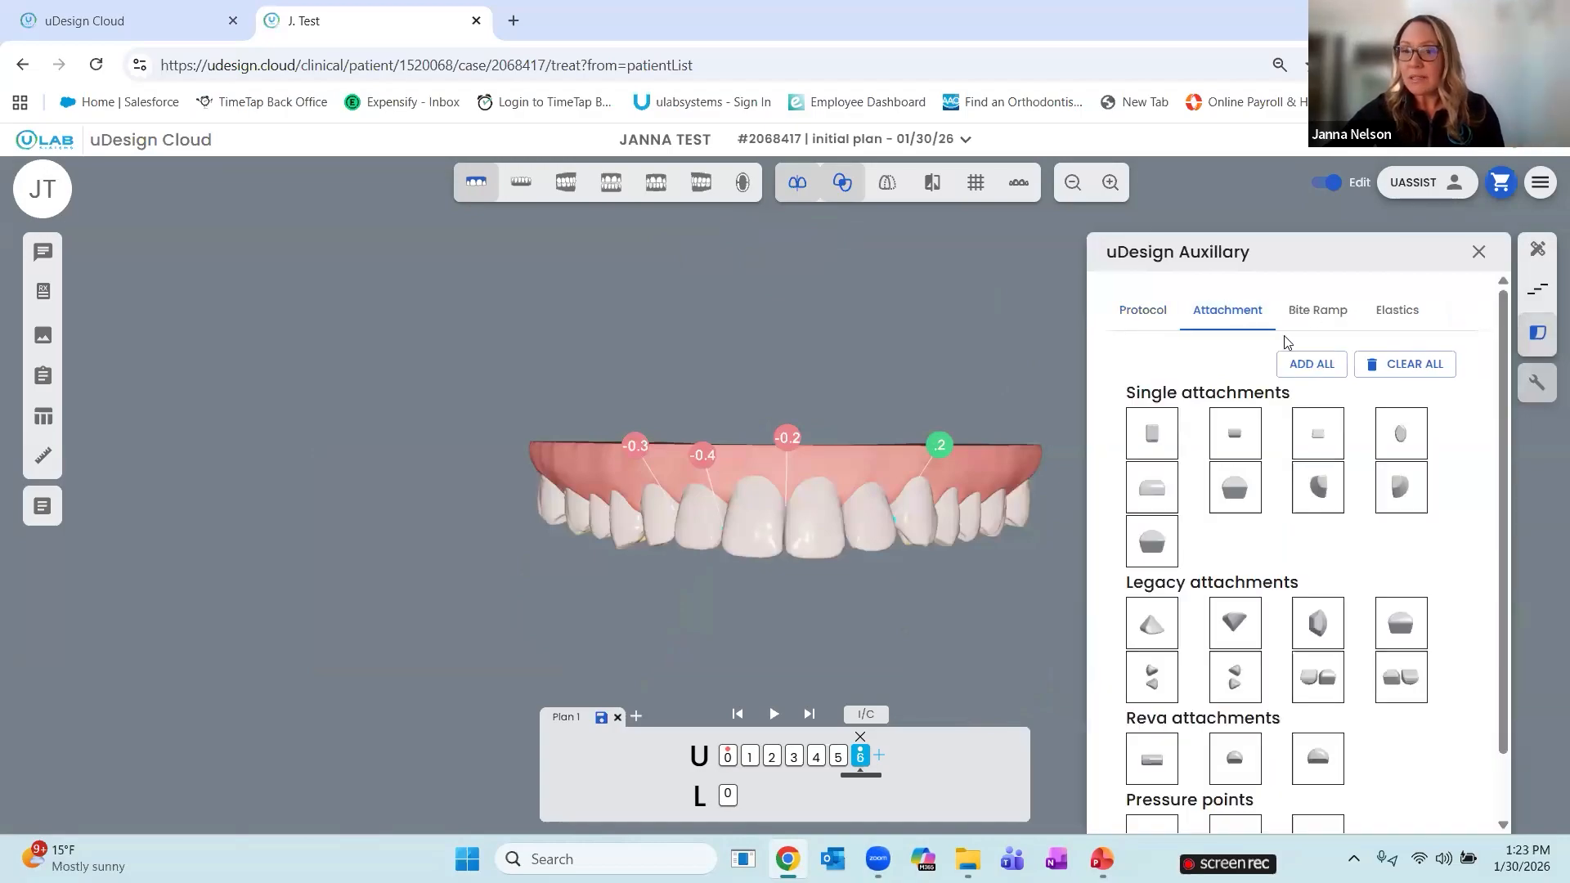
# Add all suggested attachments to the upper arch and examine the one on the upper left canine UL3 up close from several angles
pyautogui.click(1312, 364)
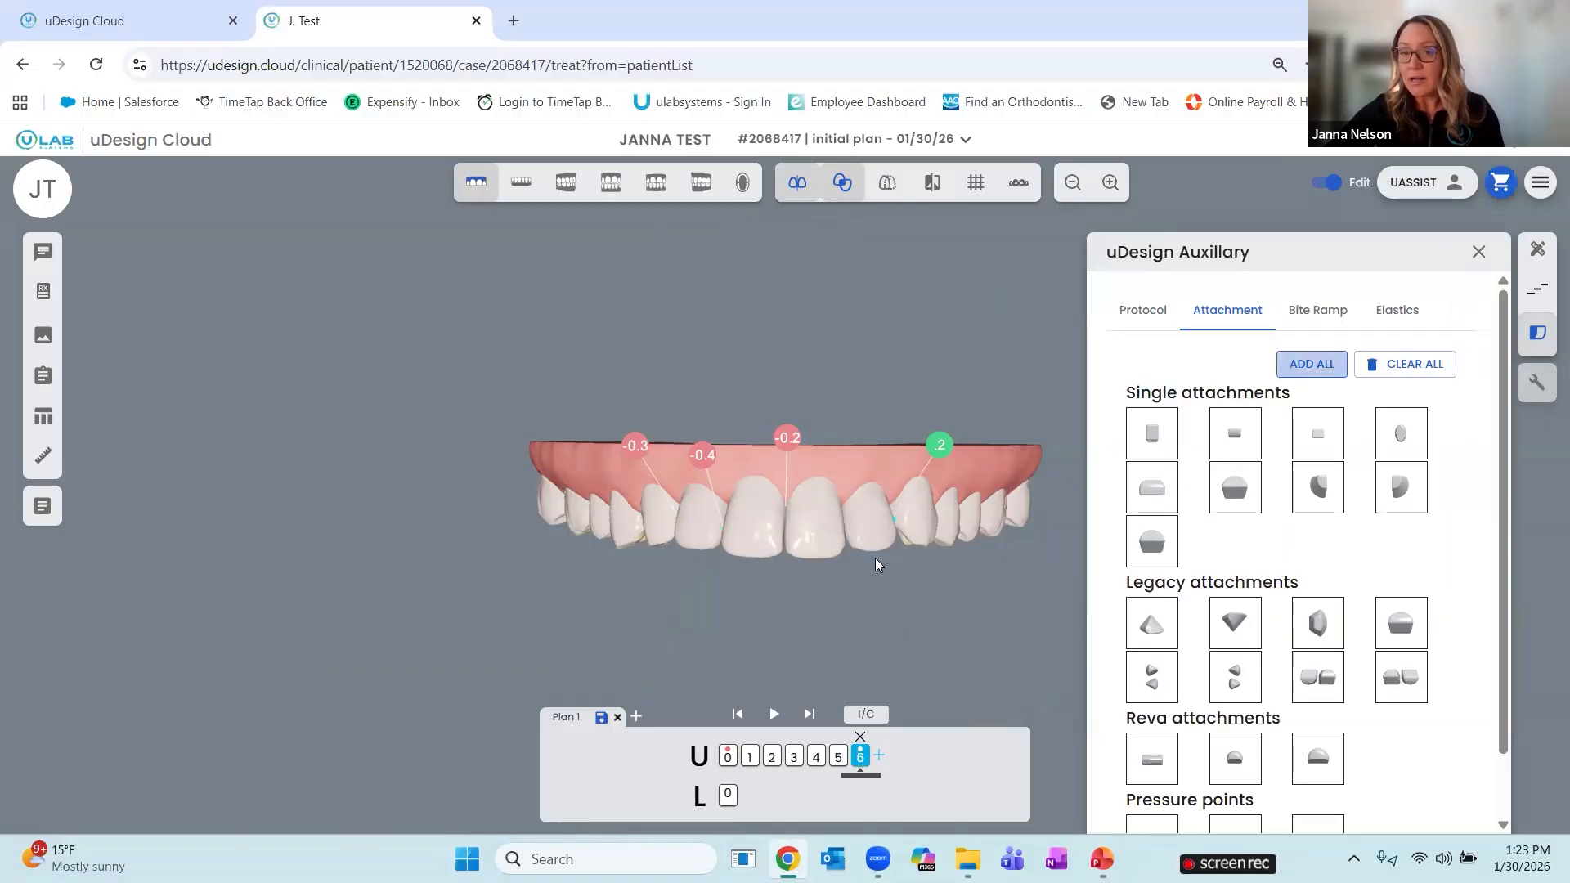
pyautogui.moveTo(772, 521); pyautogui.dragTo(924, 488)
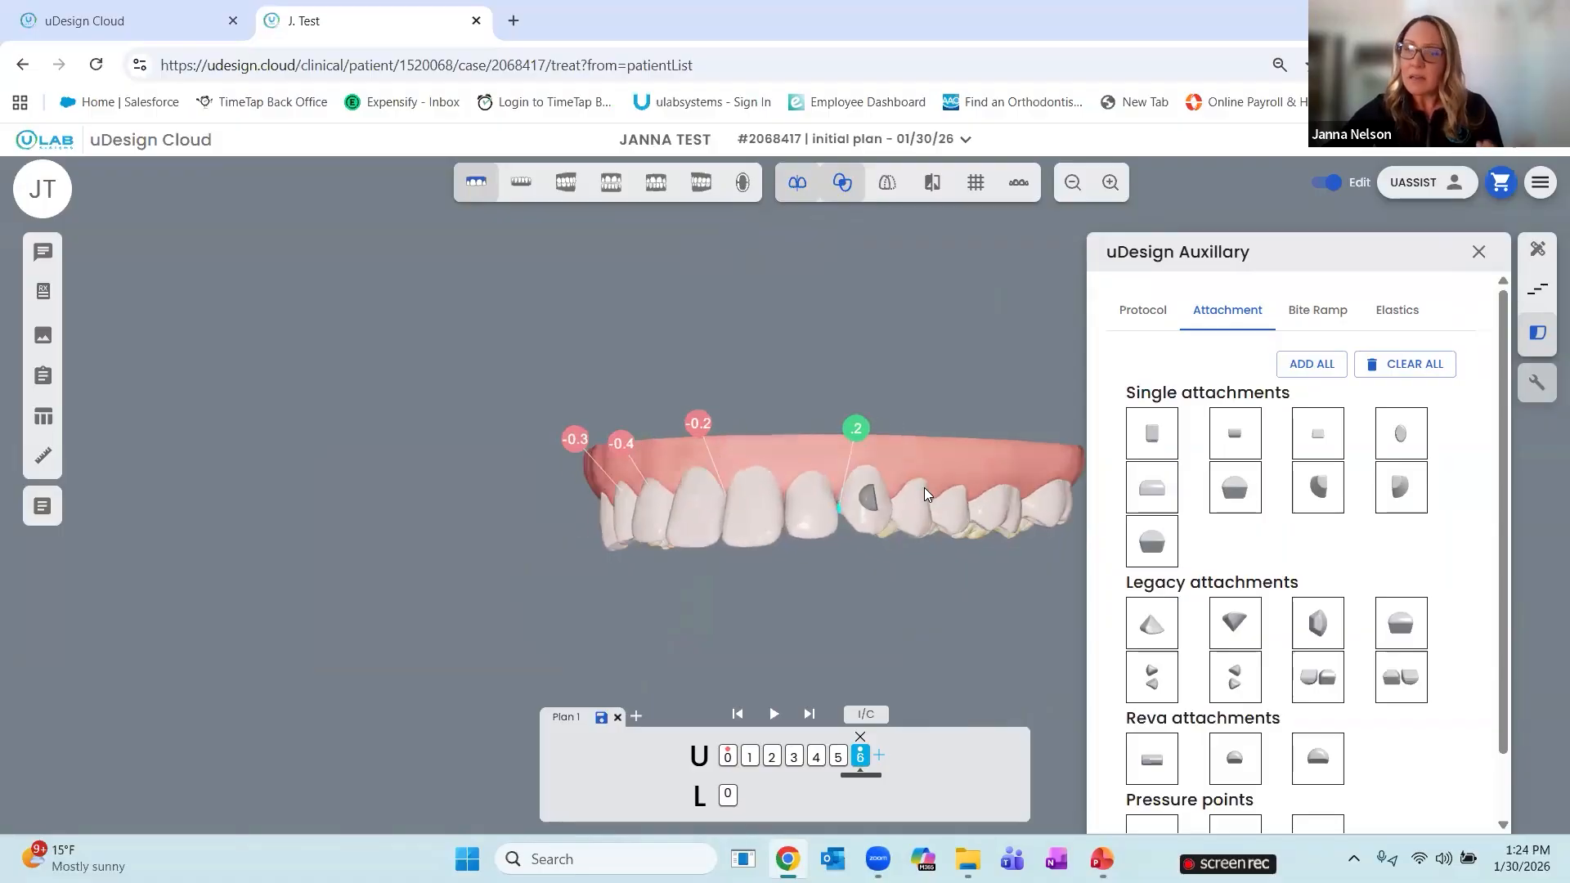
pyautogui.scroll(3, 912, 470)
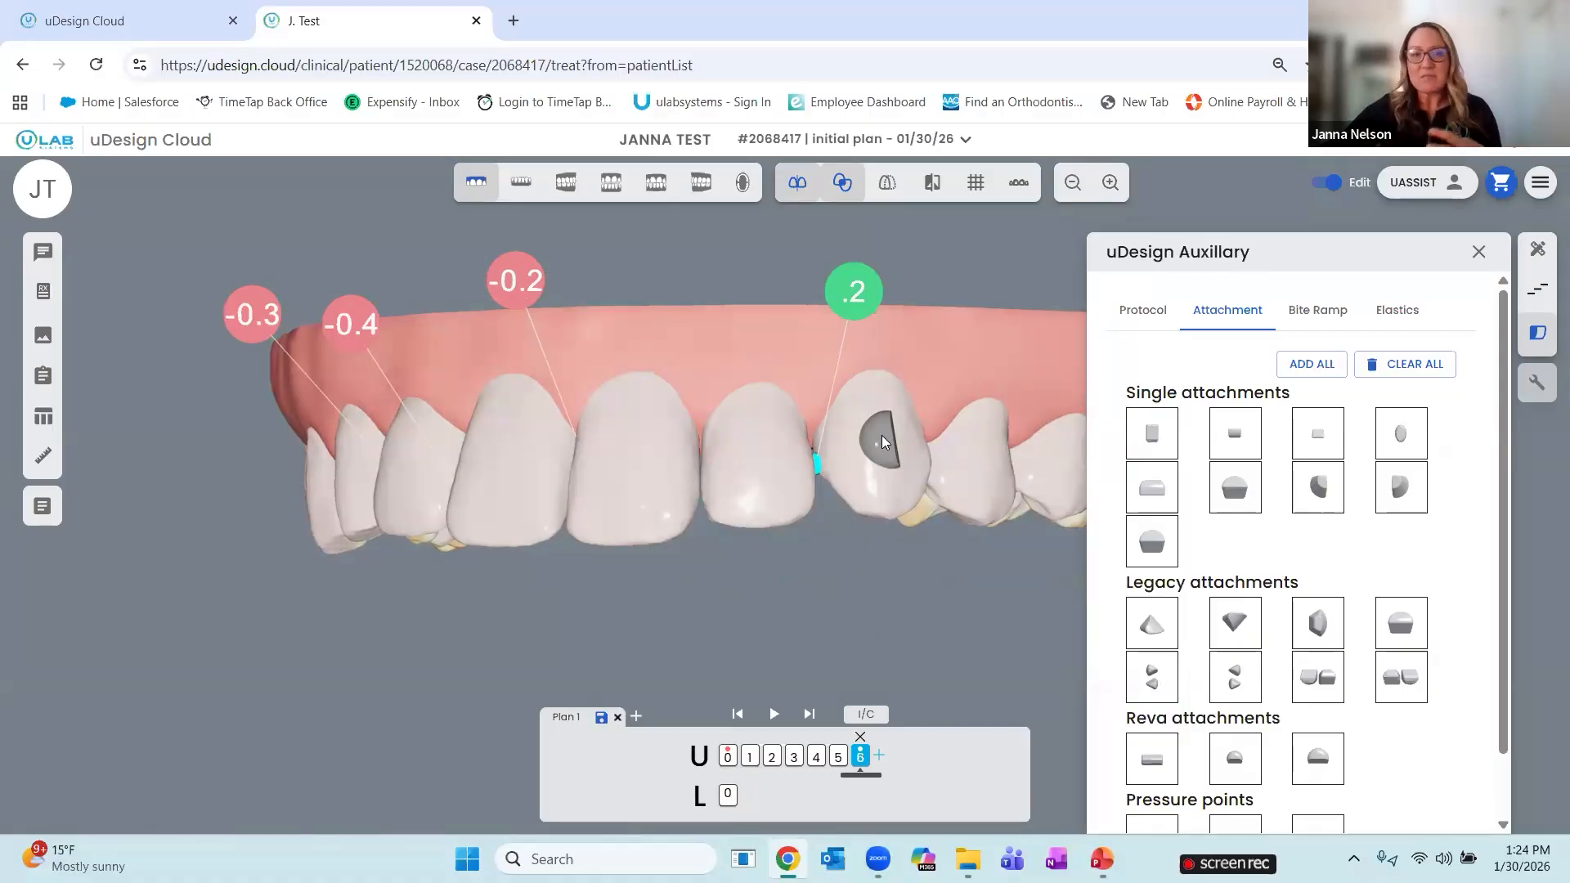
pyautogui.click(881, 435)
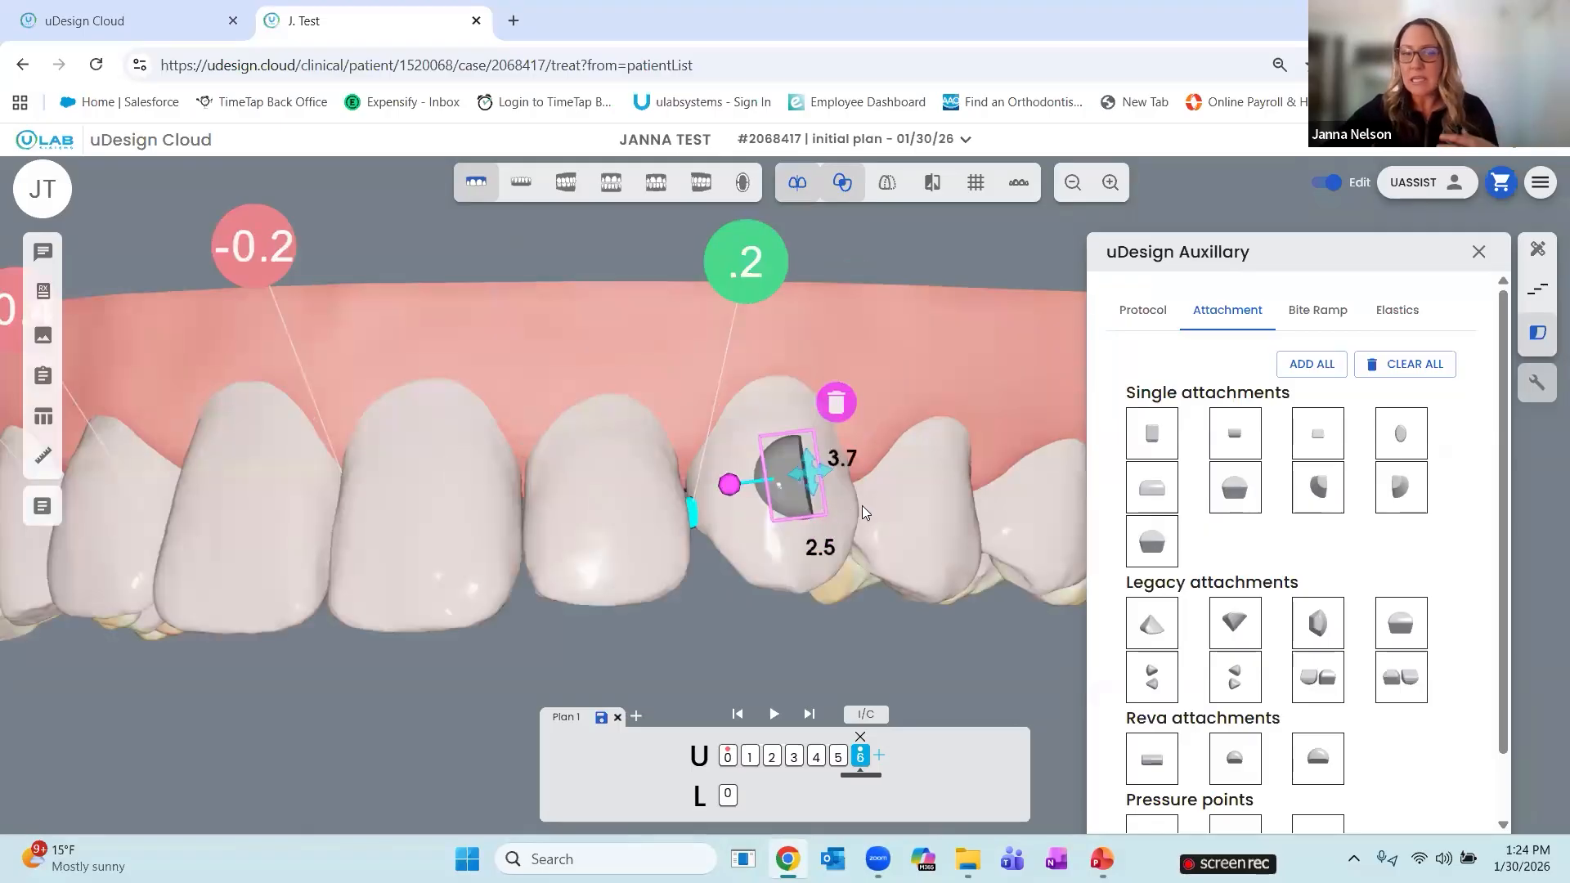
pyautogui.moveTo(999, 519); pyautogui.dragTo(964, 515)
pyautogui.moveTo(862, 500); pyautogui.dragTo(894, 509)
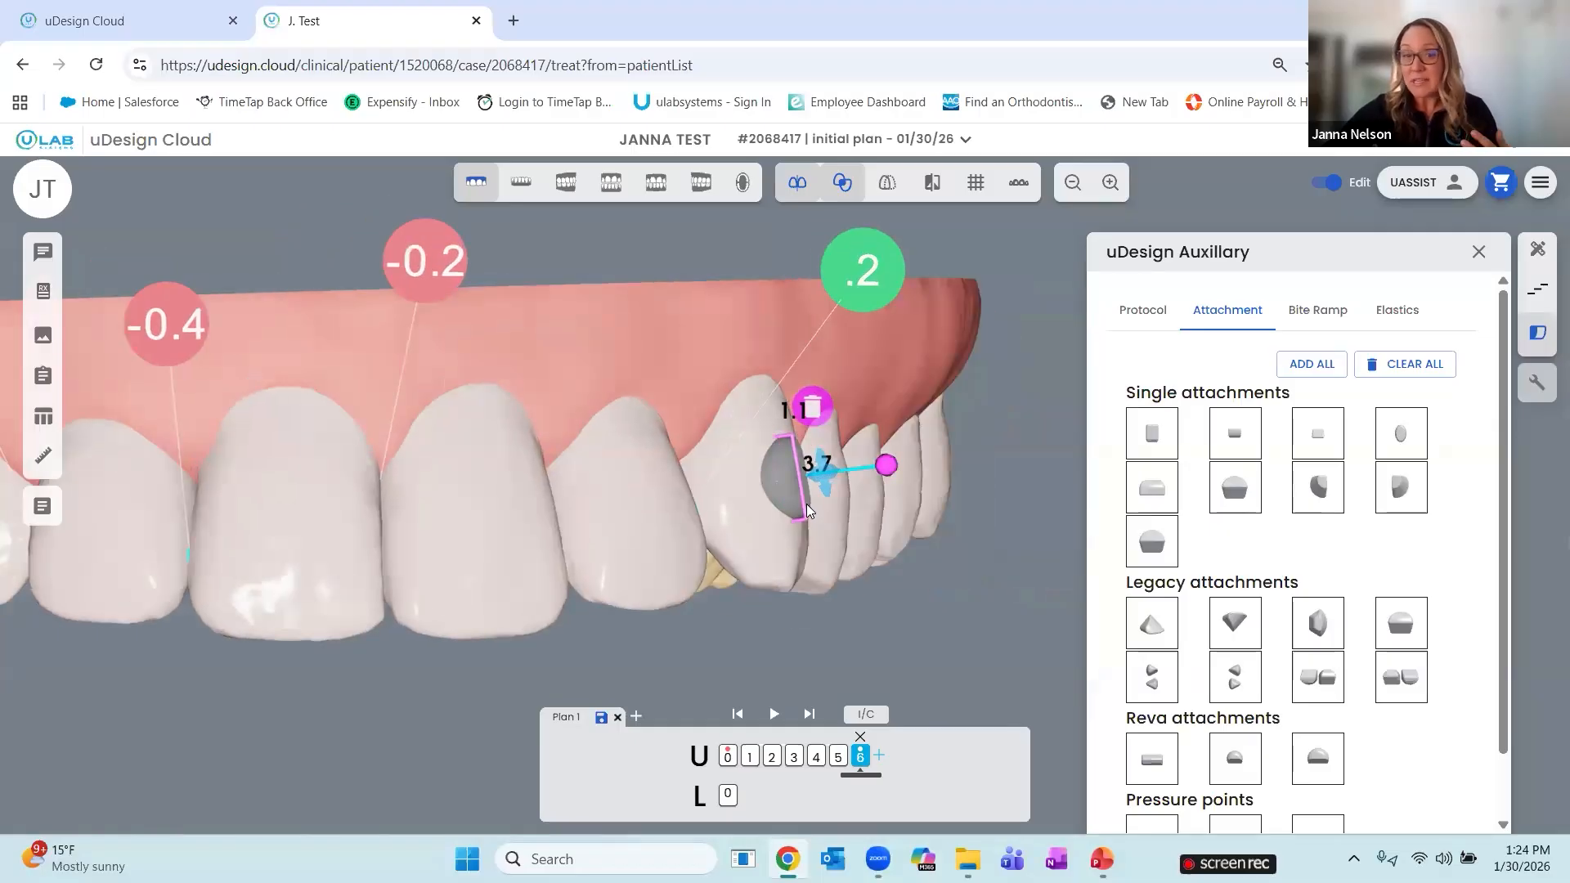
pyautogui.moveTo(811, 502); pyautogui.dragTo(814, 503)
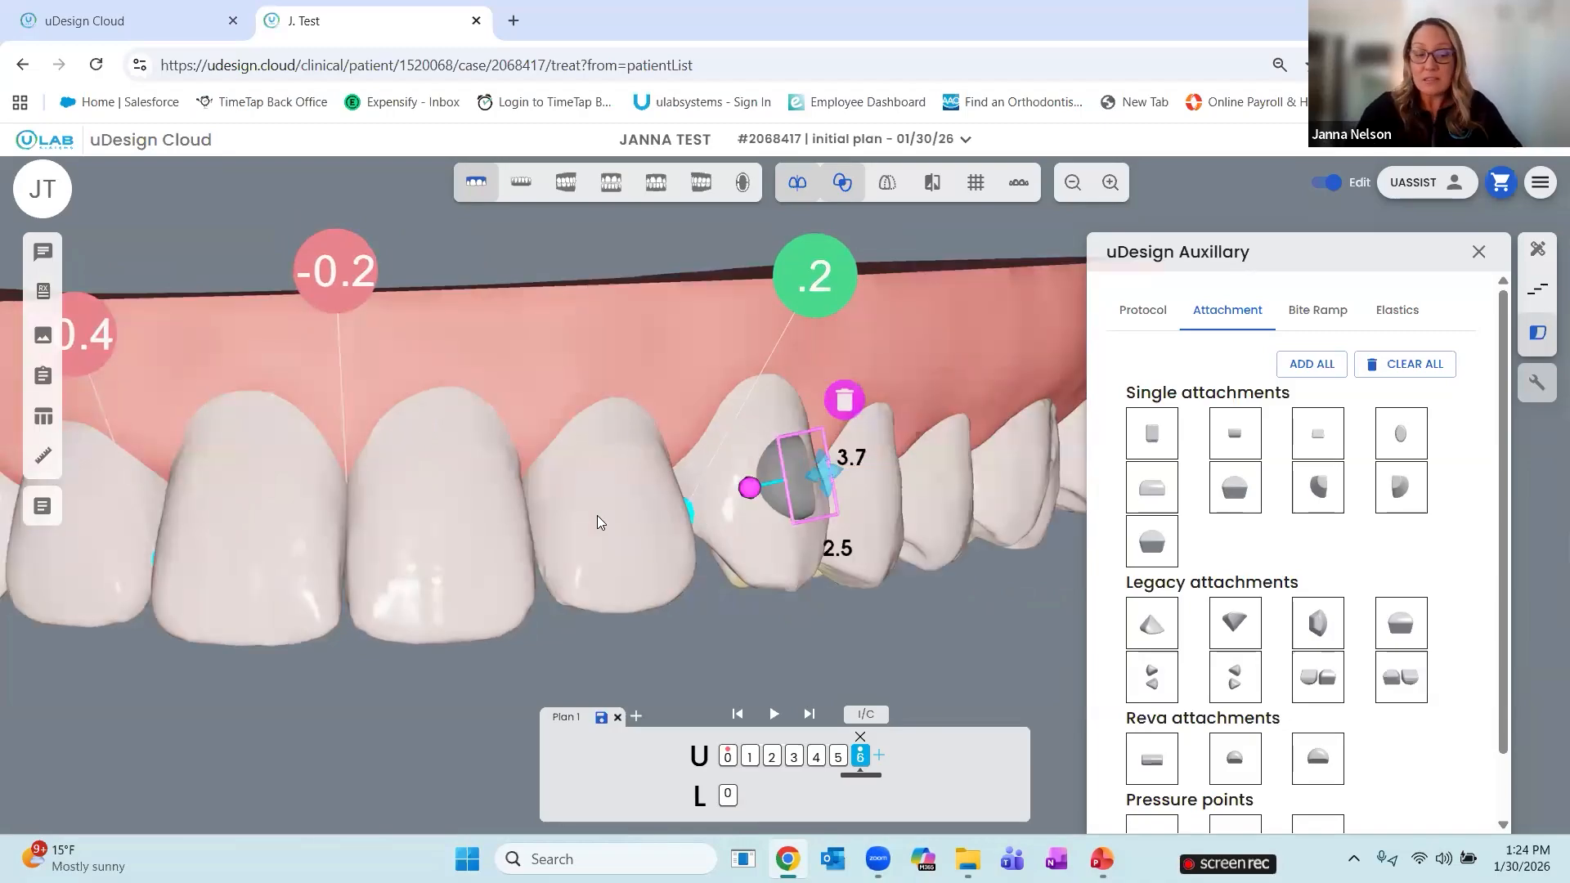
pyautogui.click(598, 516)
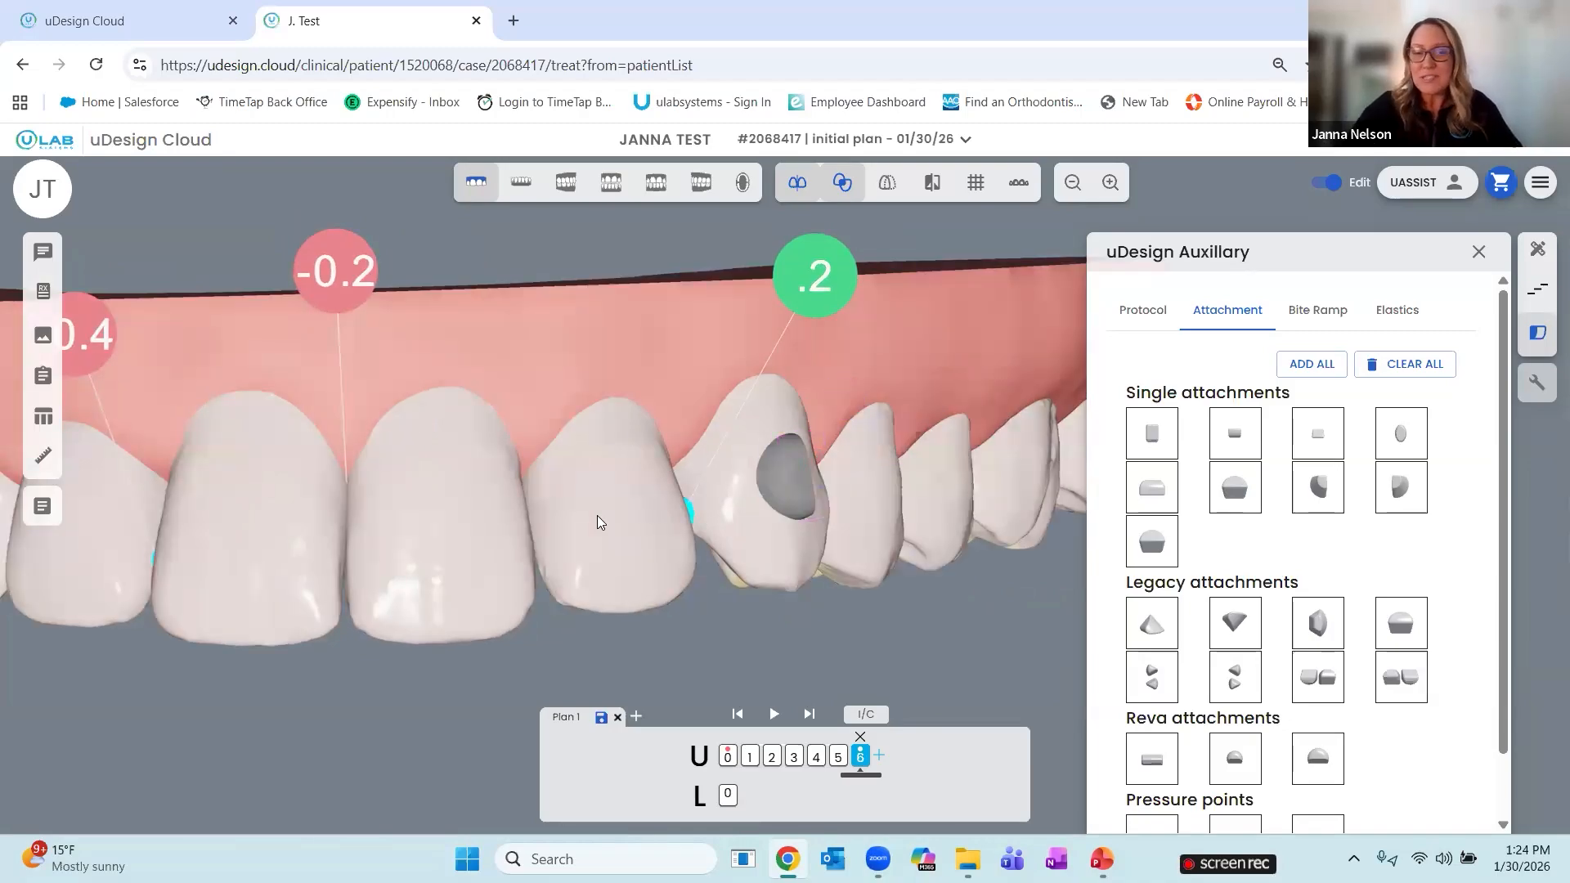
# Move and rotate the attachment on the upper right canine UR3 to a diagonal orientation, and return to the front view of the arch
pyautogui.moveTo(603, 428); pyautogui.dragTo(786, 393)
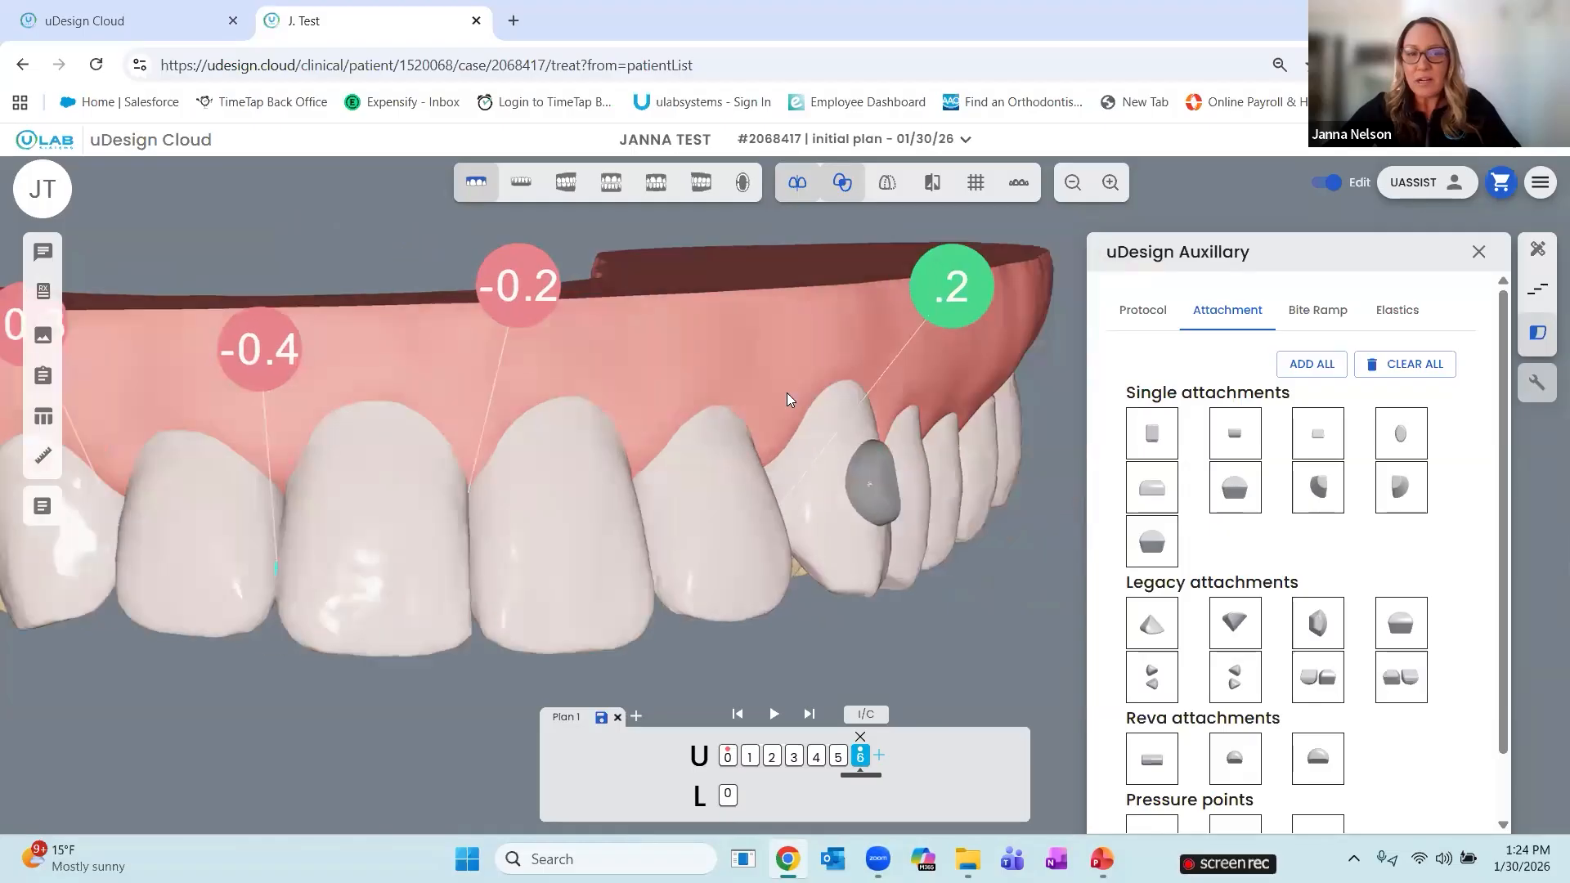
pyautogui.moveTo(587, 444); pyautogui.dragTo(628, 447)
pyautogui.moveTo(316, 494); pyautogui.dragTo(363, 456)
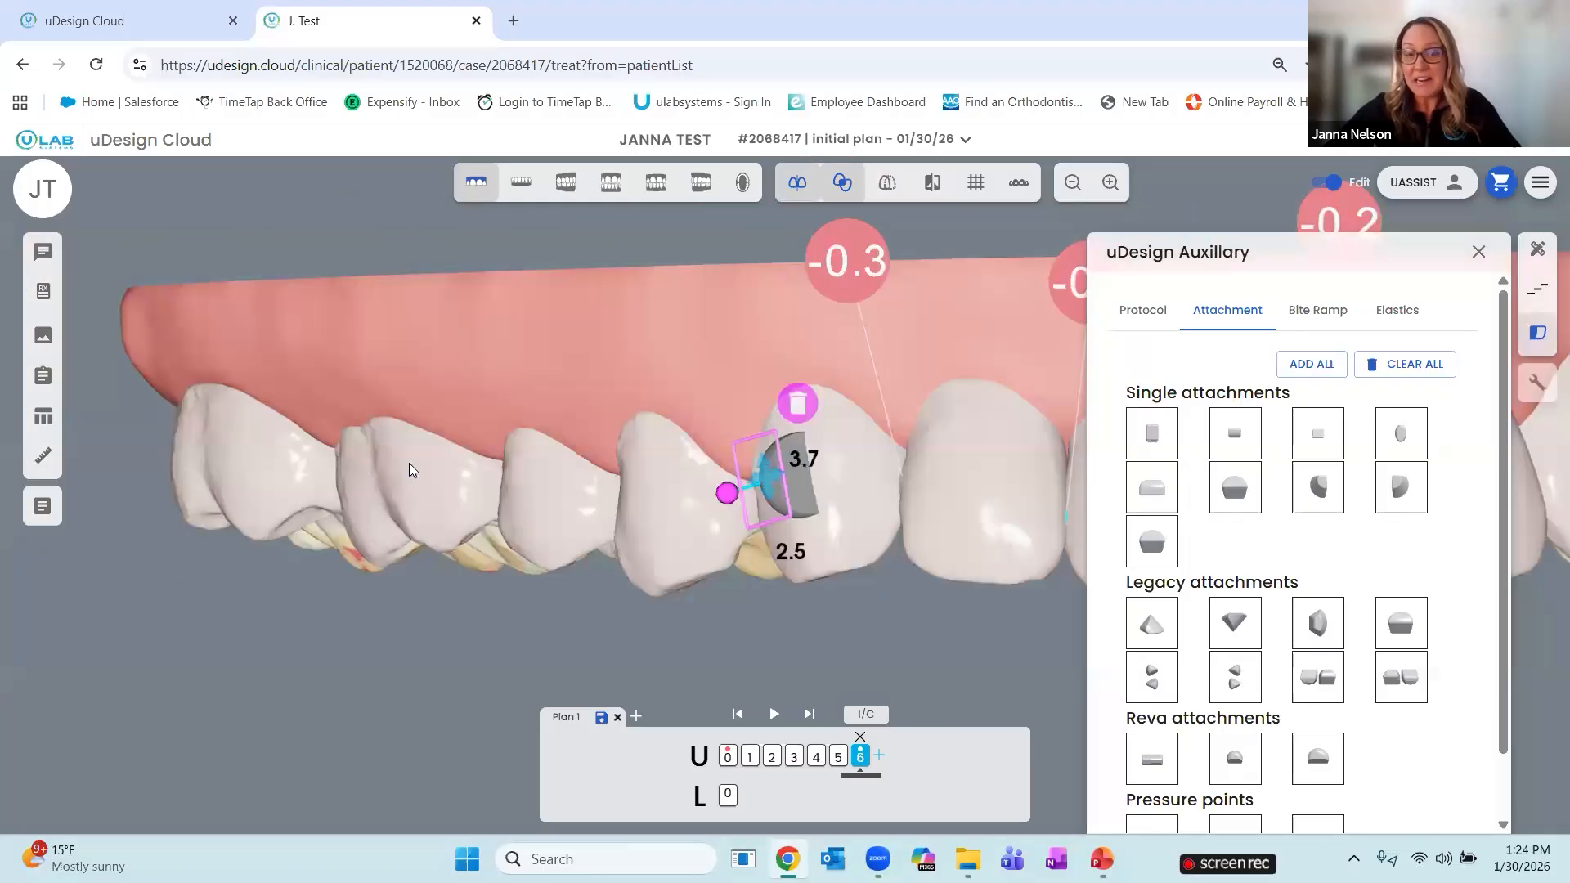
pyautogui.moveTo(765, 489)
pyautogui.mouseDown()
pyautogui.moveTo(843, 478)
pyautogui.moveTo(753, 474)
pyautogui.mouseUp()
pyautogui.moveTo(742, 539)
pyautogui.mouseDown()
pyautogui.moveTo(720, 529)
pyautogui.moveTo(757, 529)
pyautogui.mouseUp()
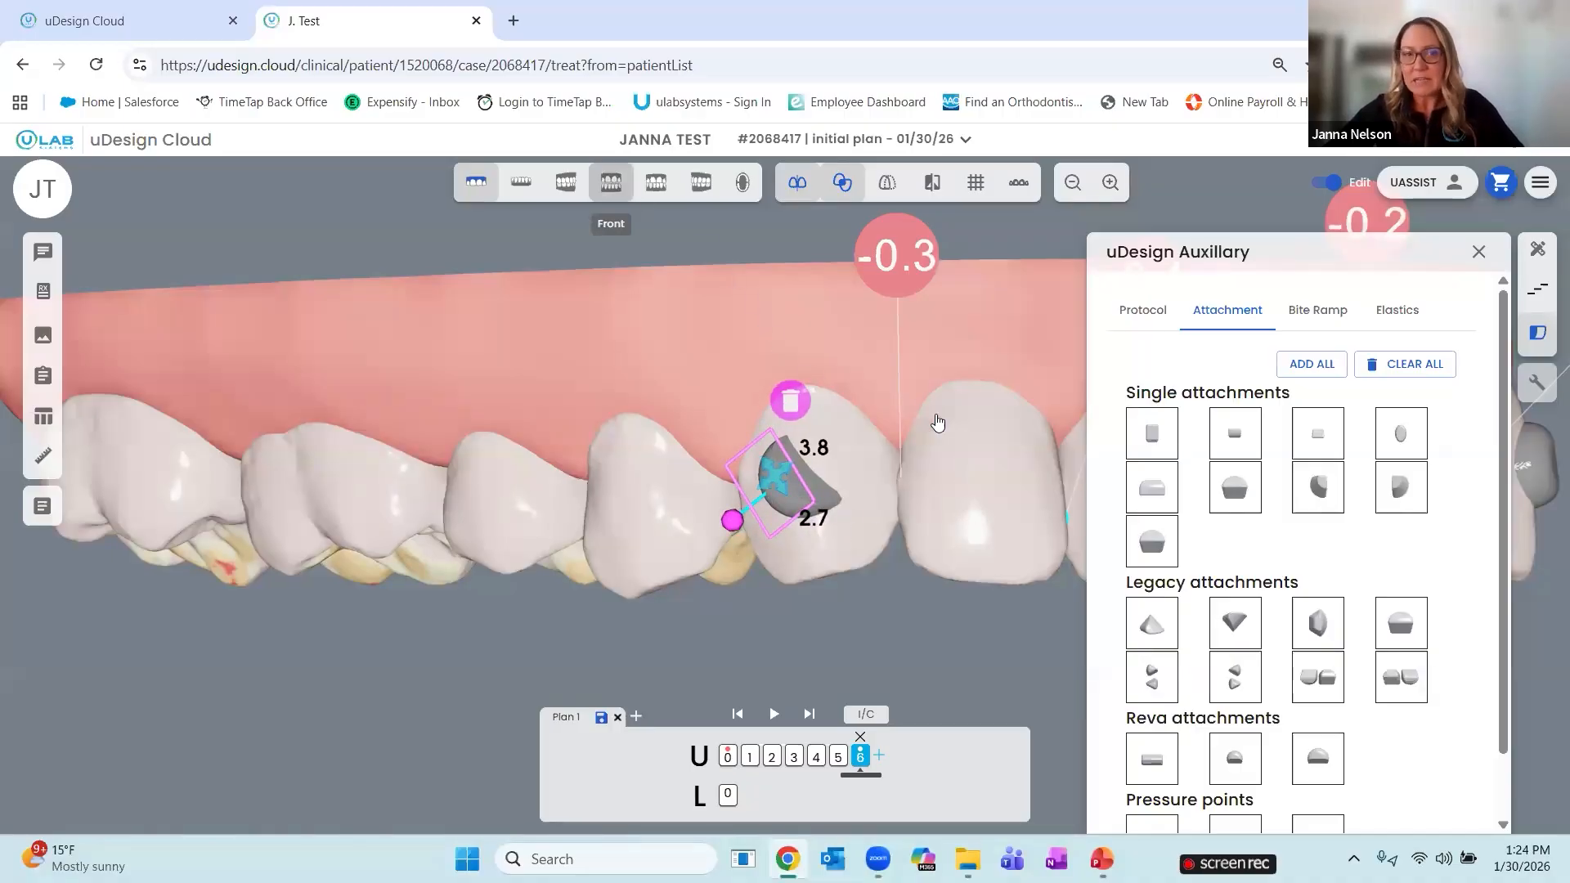
pyautogui.click(611, 181)
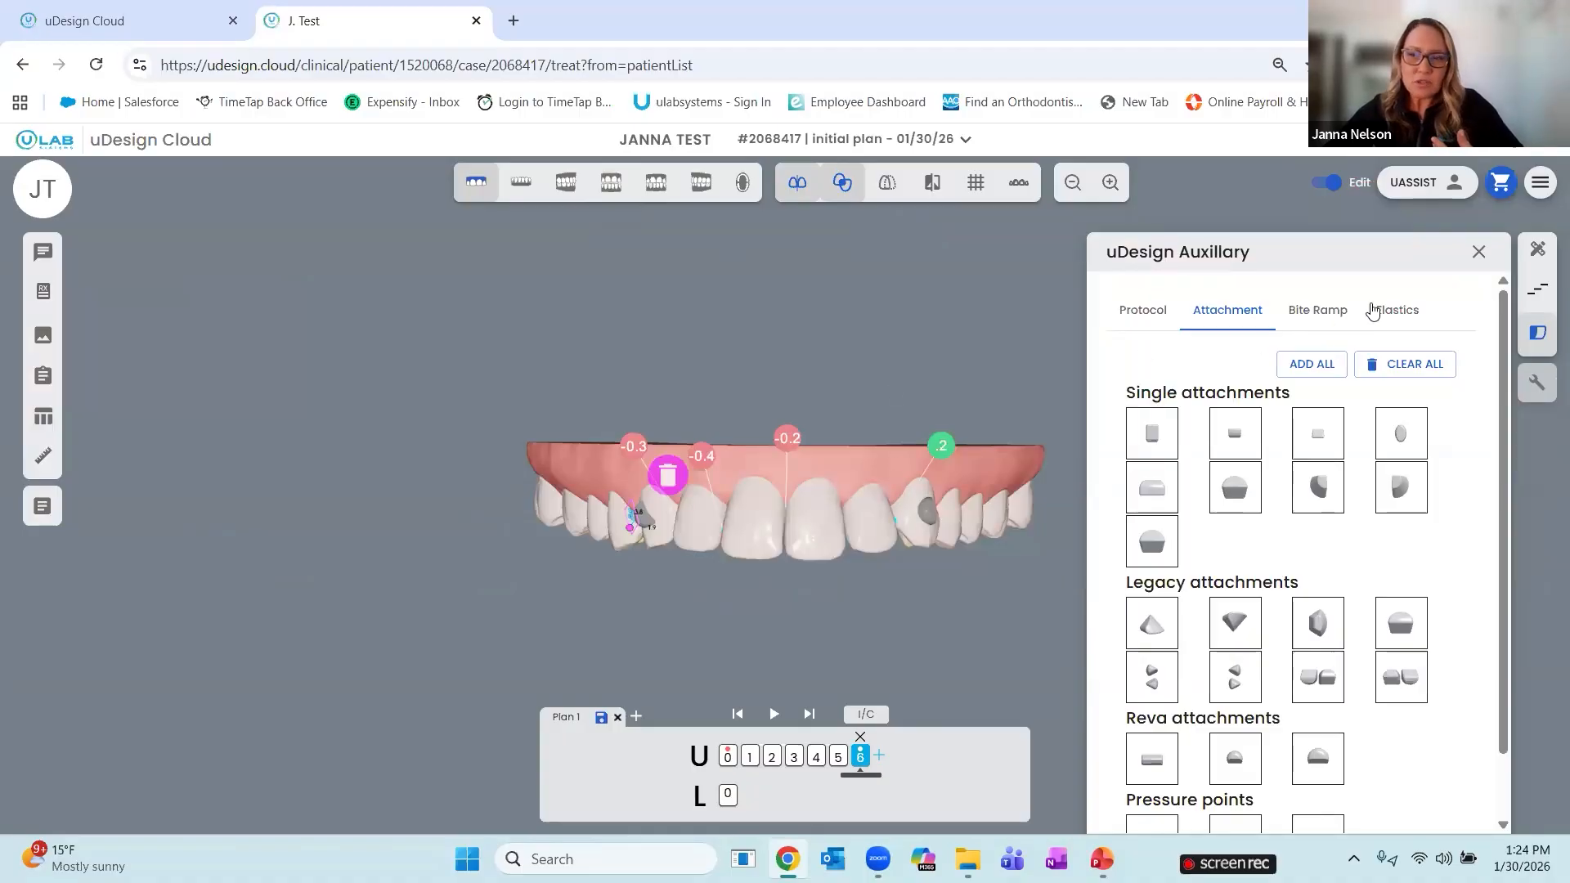
pyautogui.click(1478, 254)
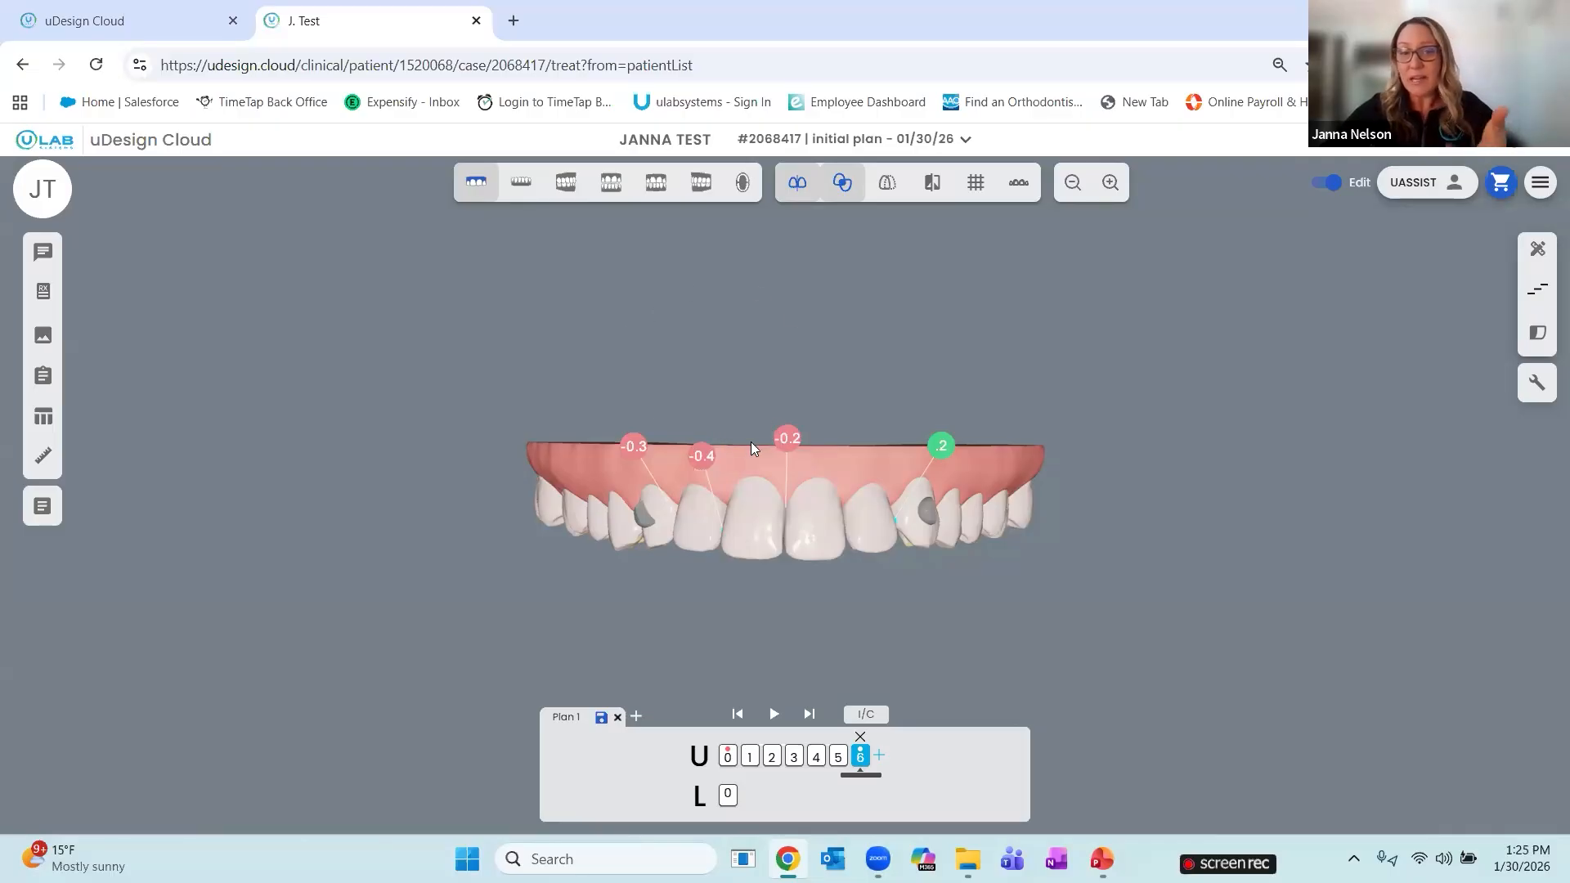
# Play the planned tooth movement and check the collisions at stages 0 and 1 in Stage IPR, leaving with no IPR staged
pyautogui.click(773, 713)
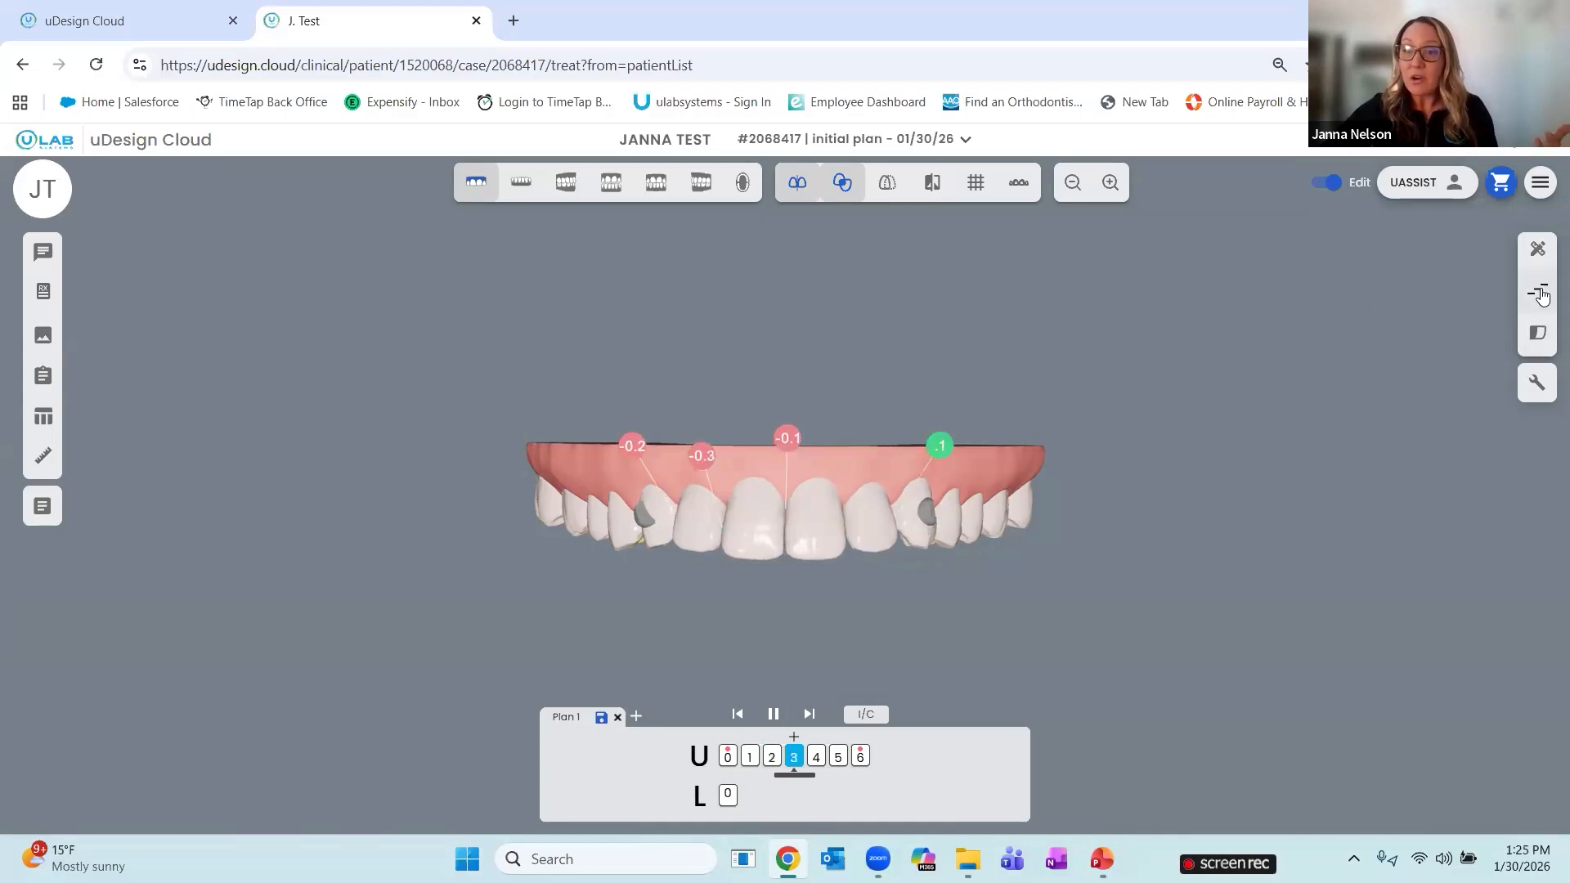
pyautogui.click(1538, 292)
pyautogui.click(1373, 321)
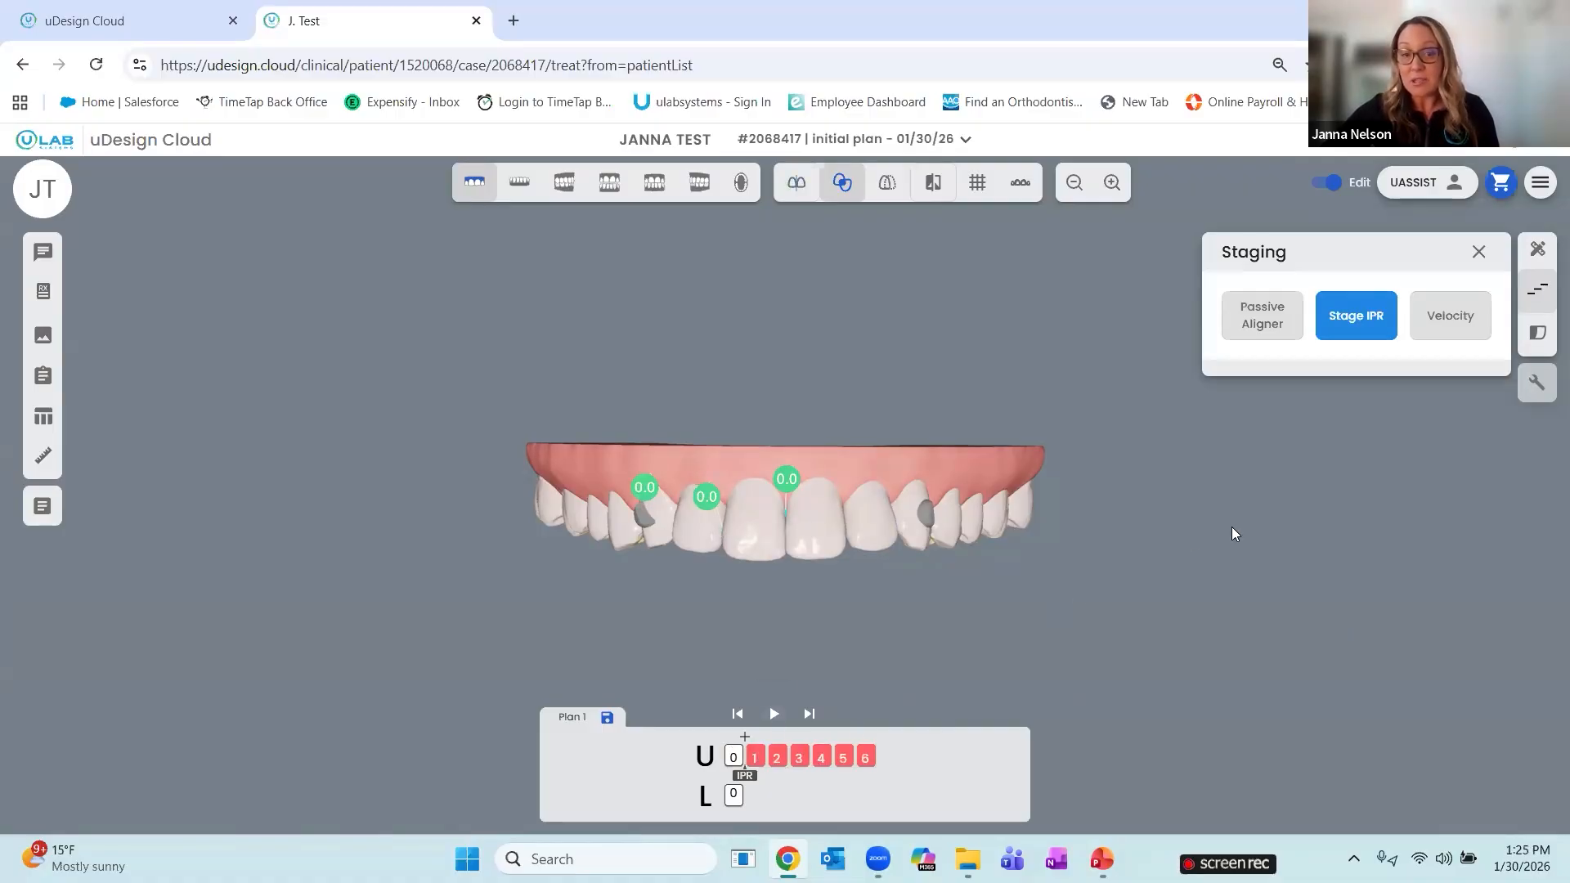
pyautogui.press('Right')
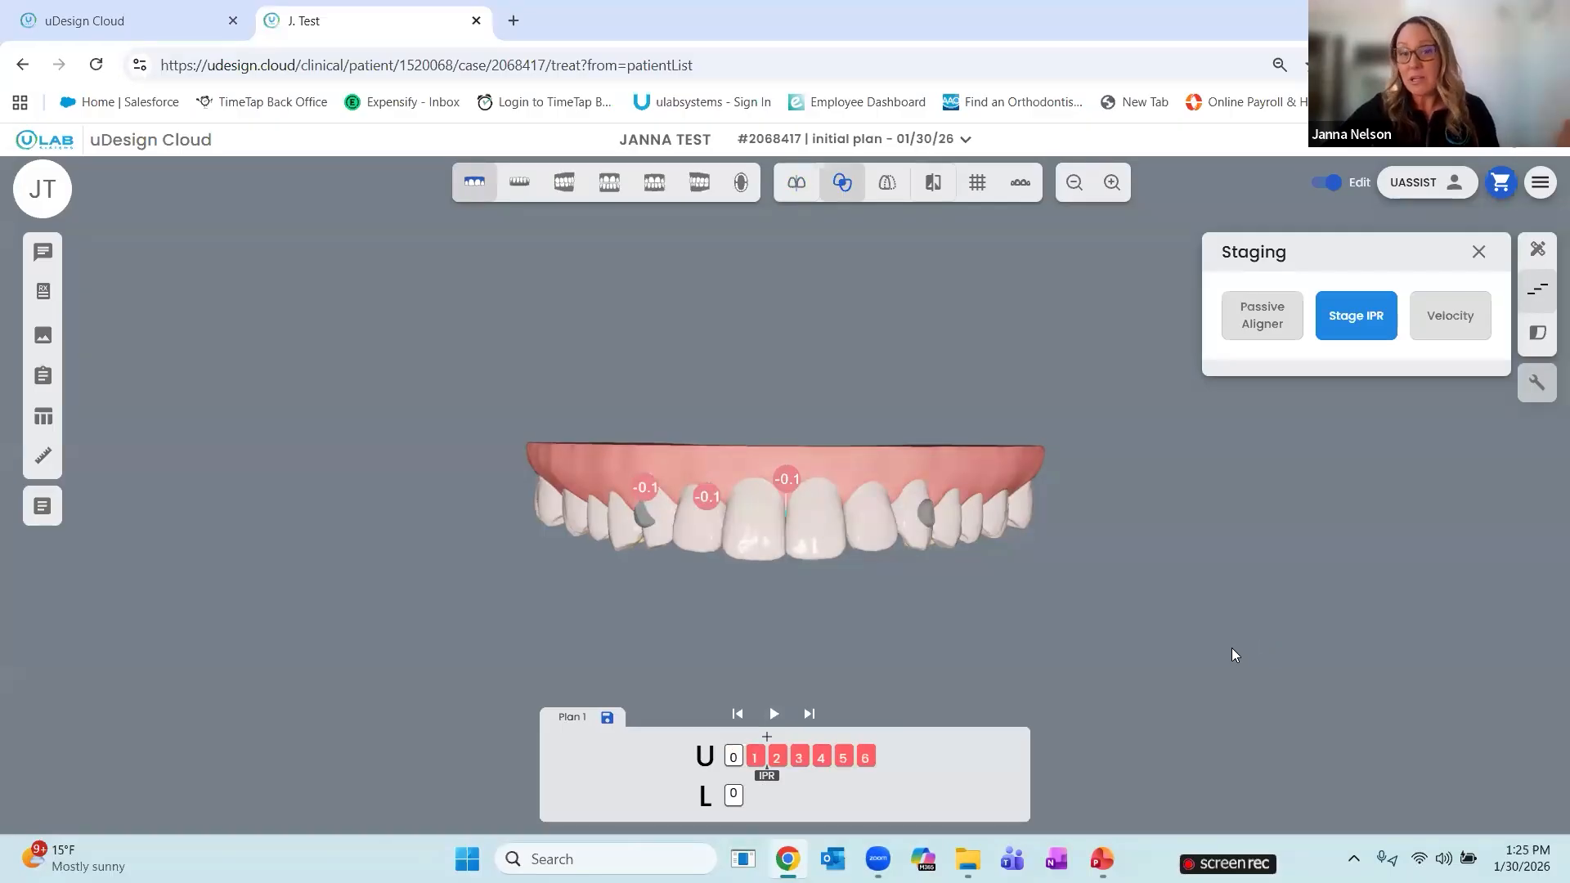
pyautogui.click(732, 767)
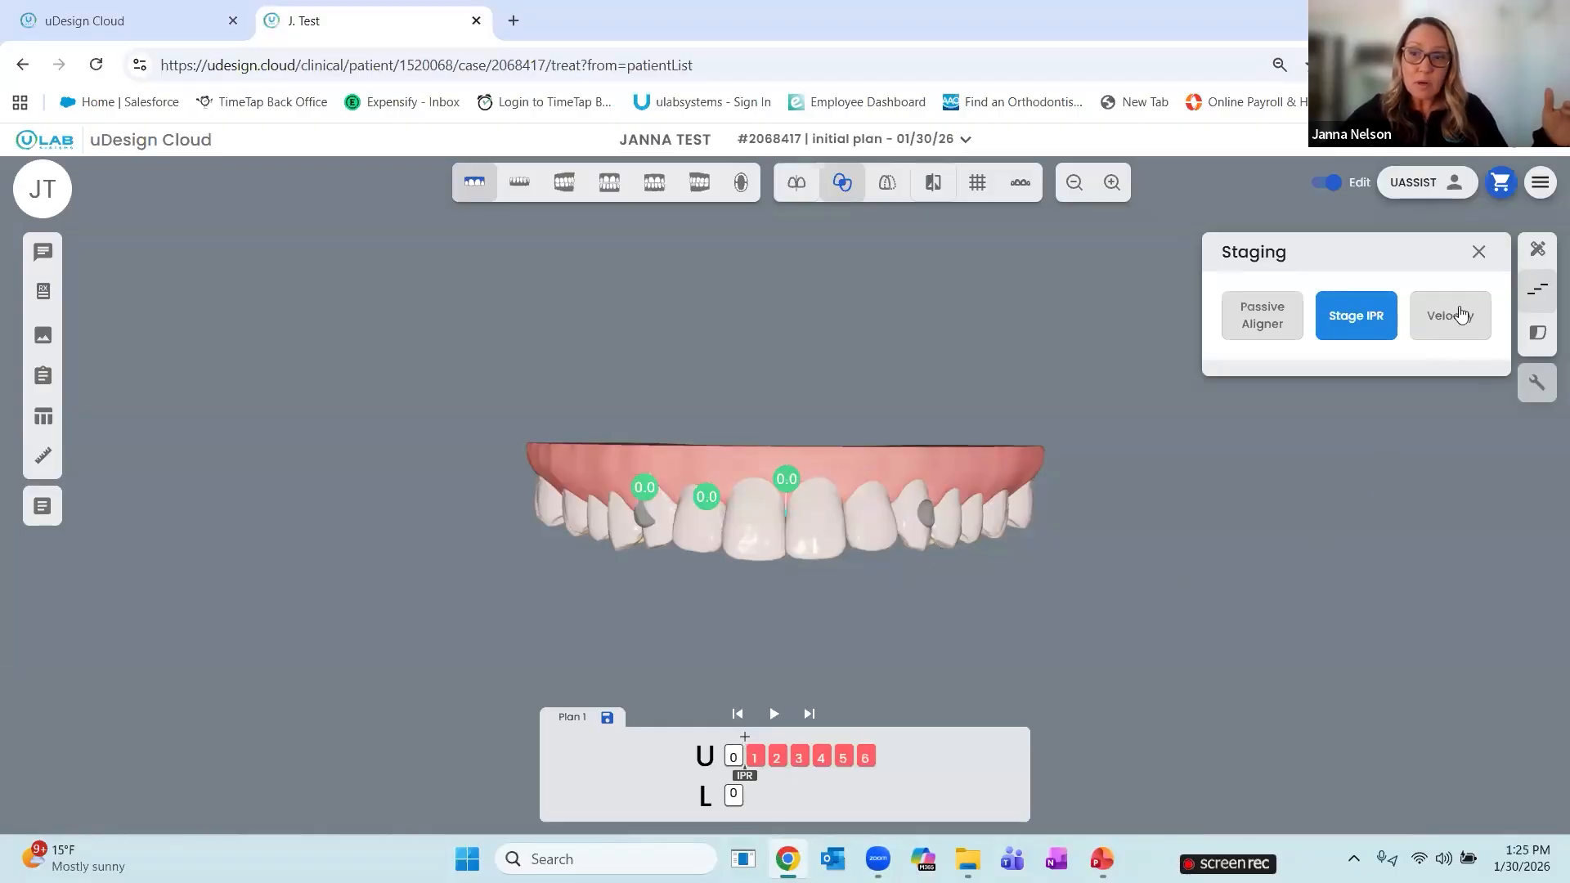
pyautogui.click(1545, 320)
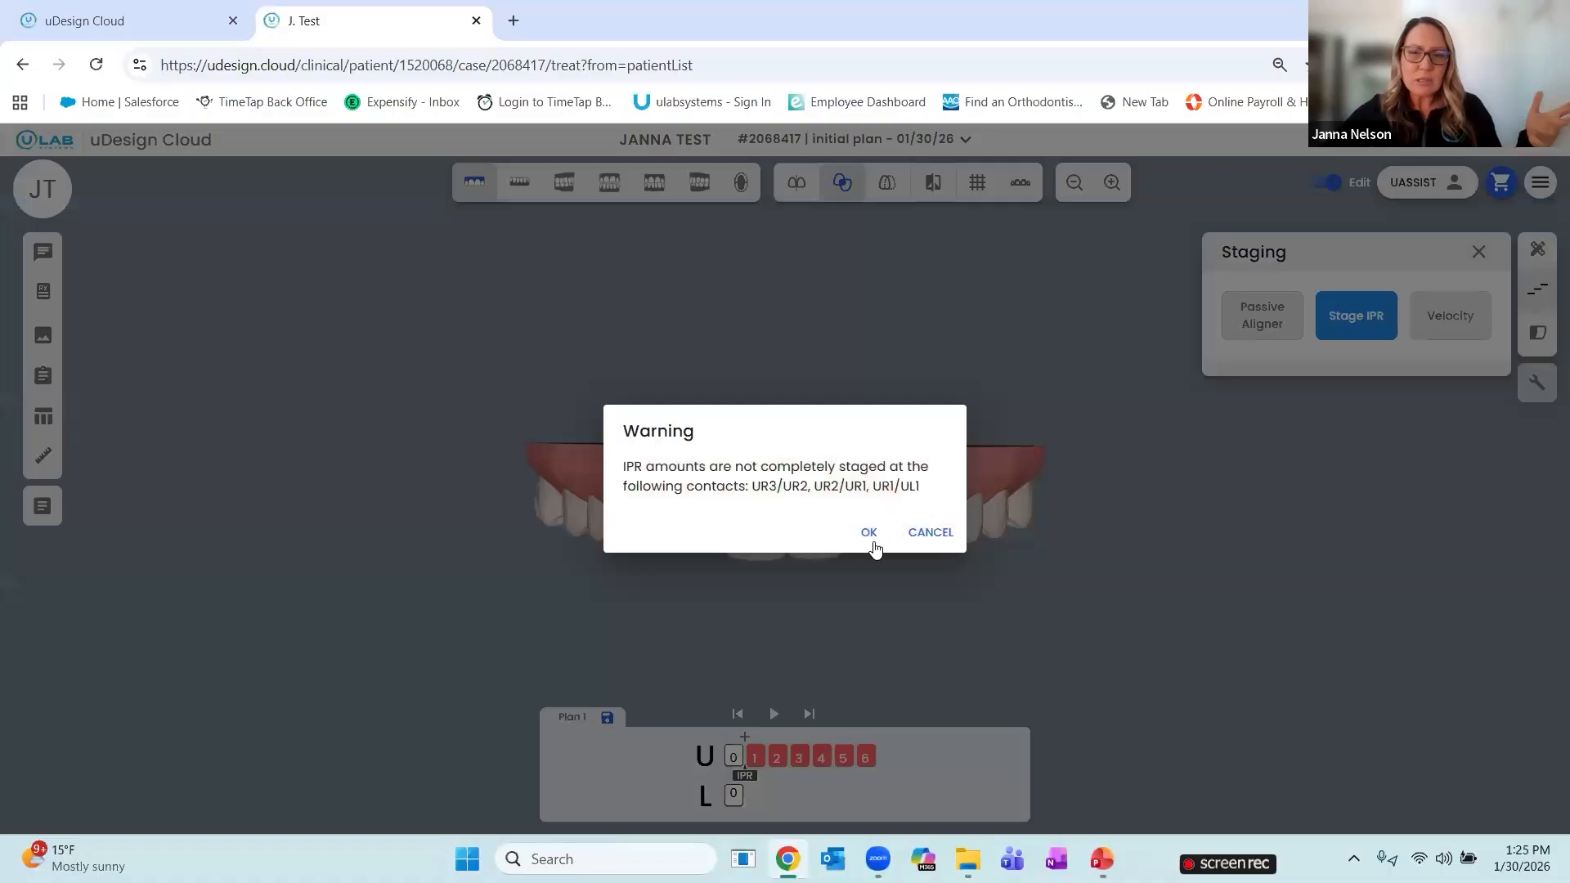
pyautogui.press('Return')
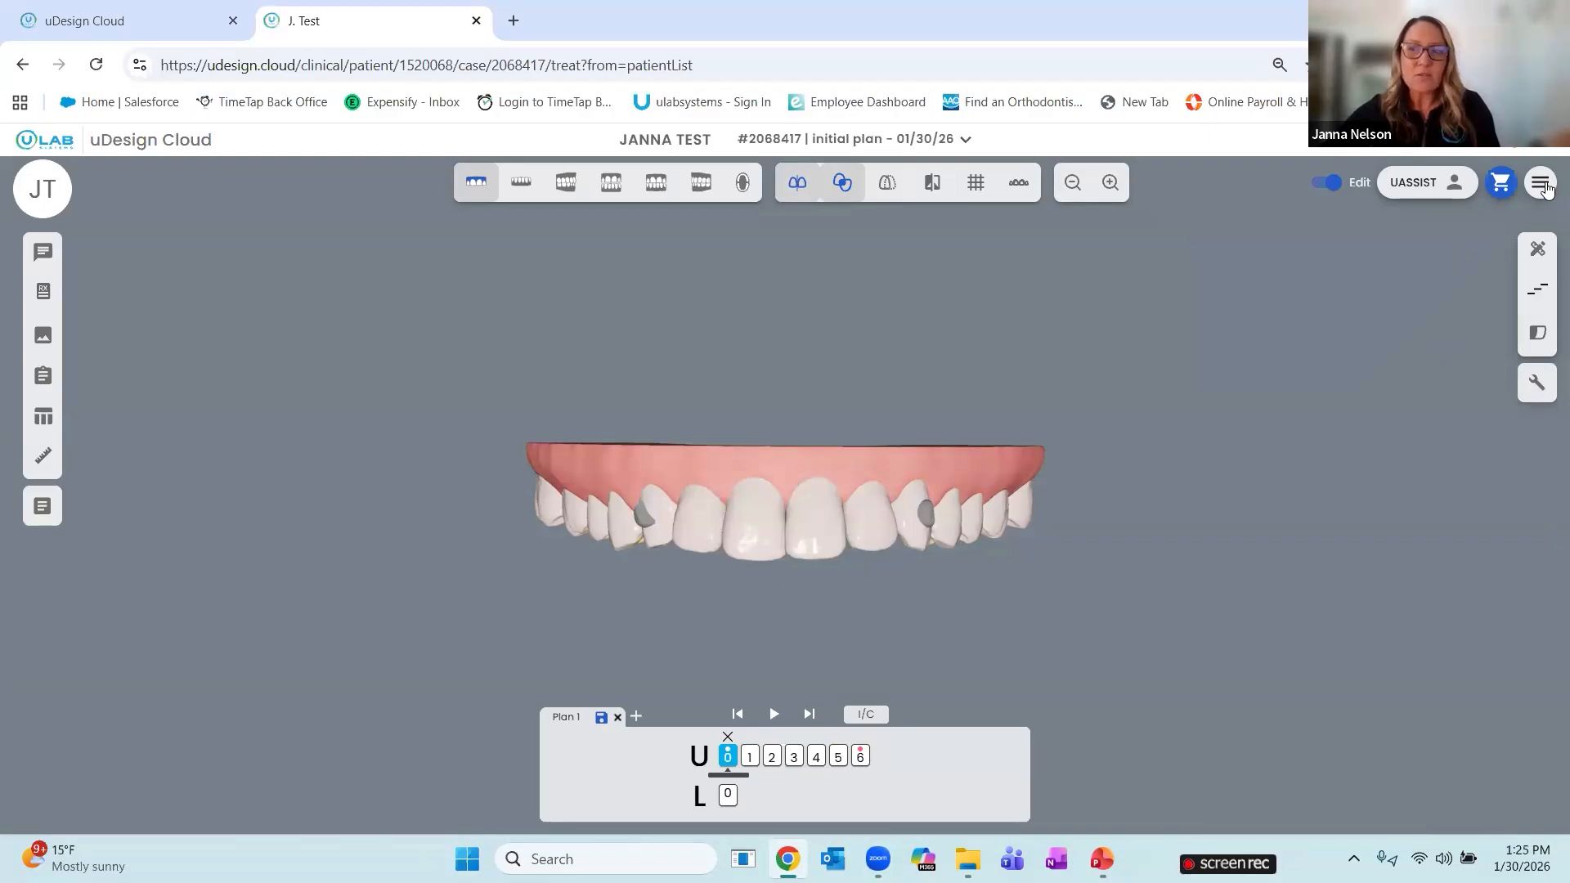
# Start an STL export with the treatment plan changes saved, and review the mid-course collision details, choosing to resolve them
pyautogui.click(1546, 187)
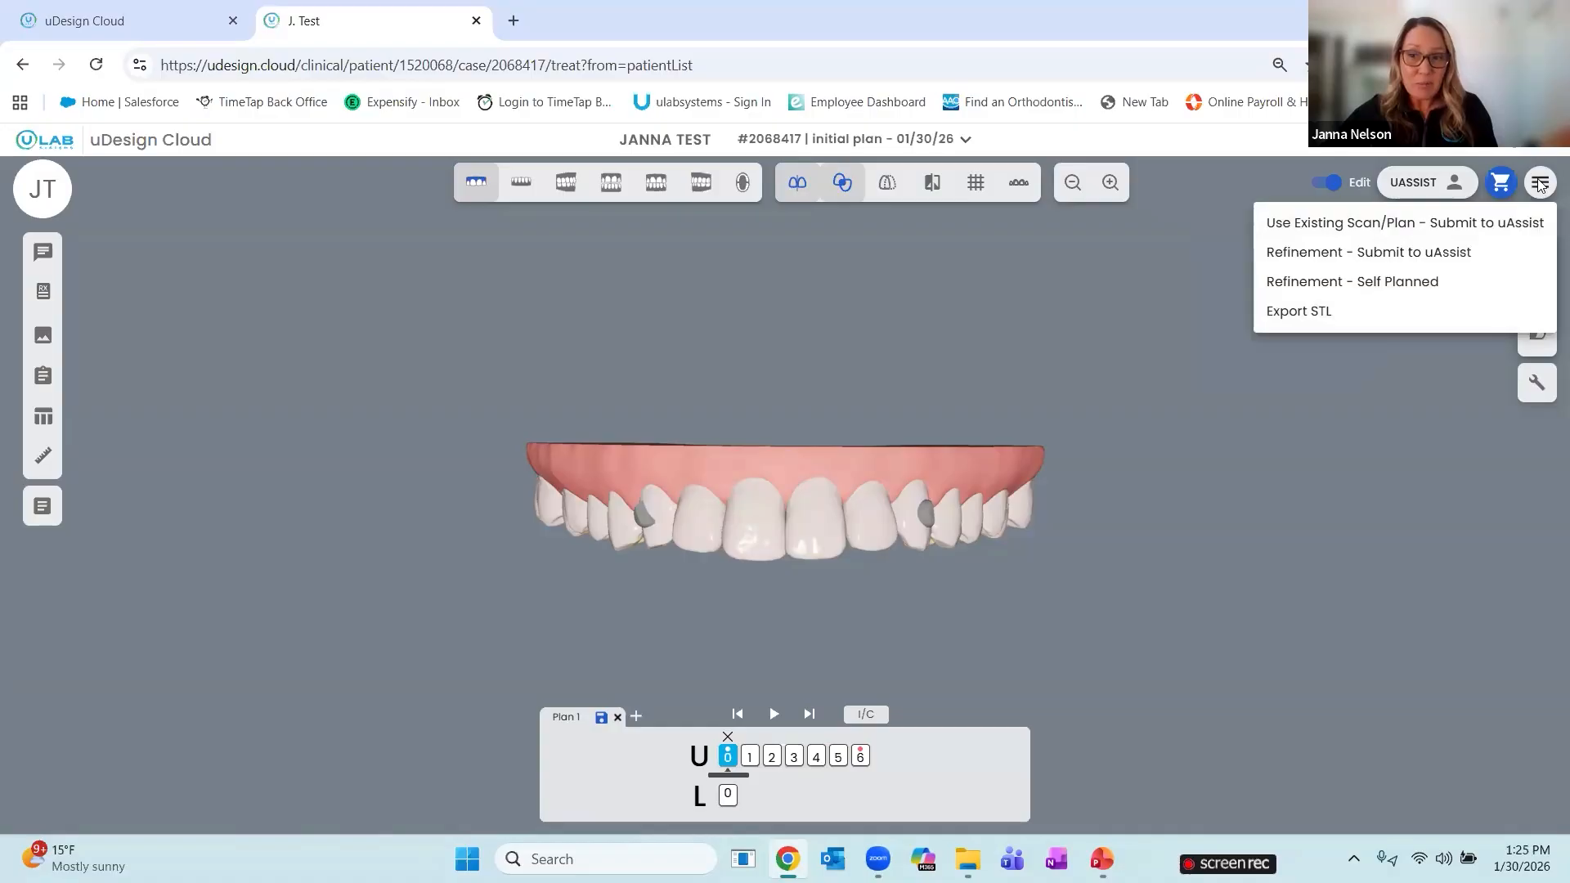
pyautogui.click(1305, 326)
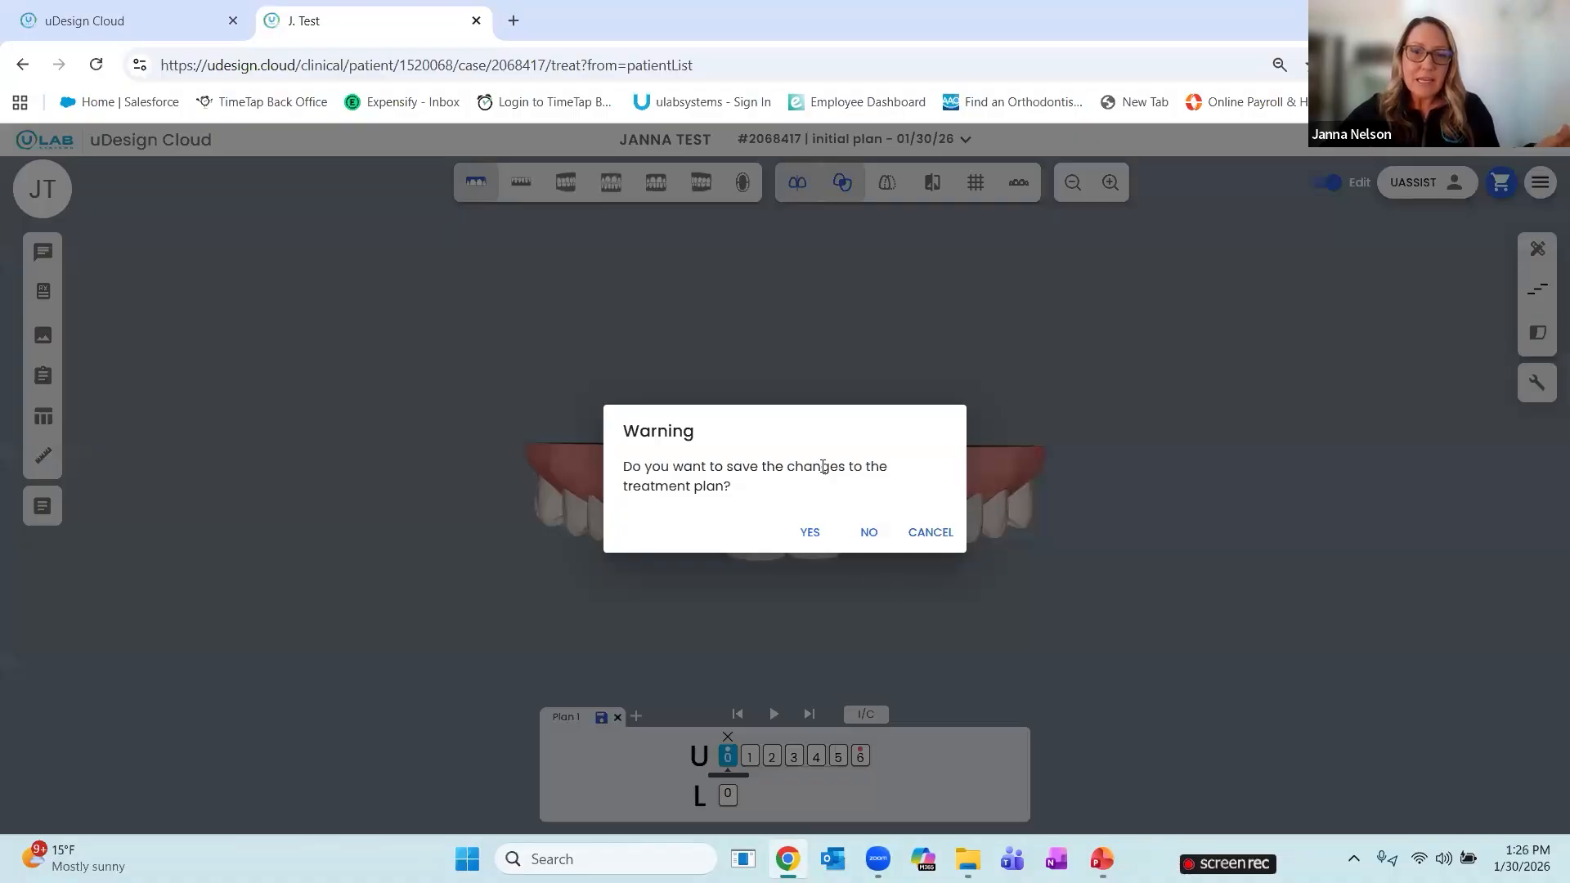
pyautogui.click(810, 532)
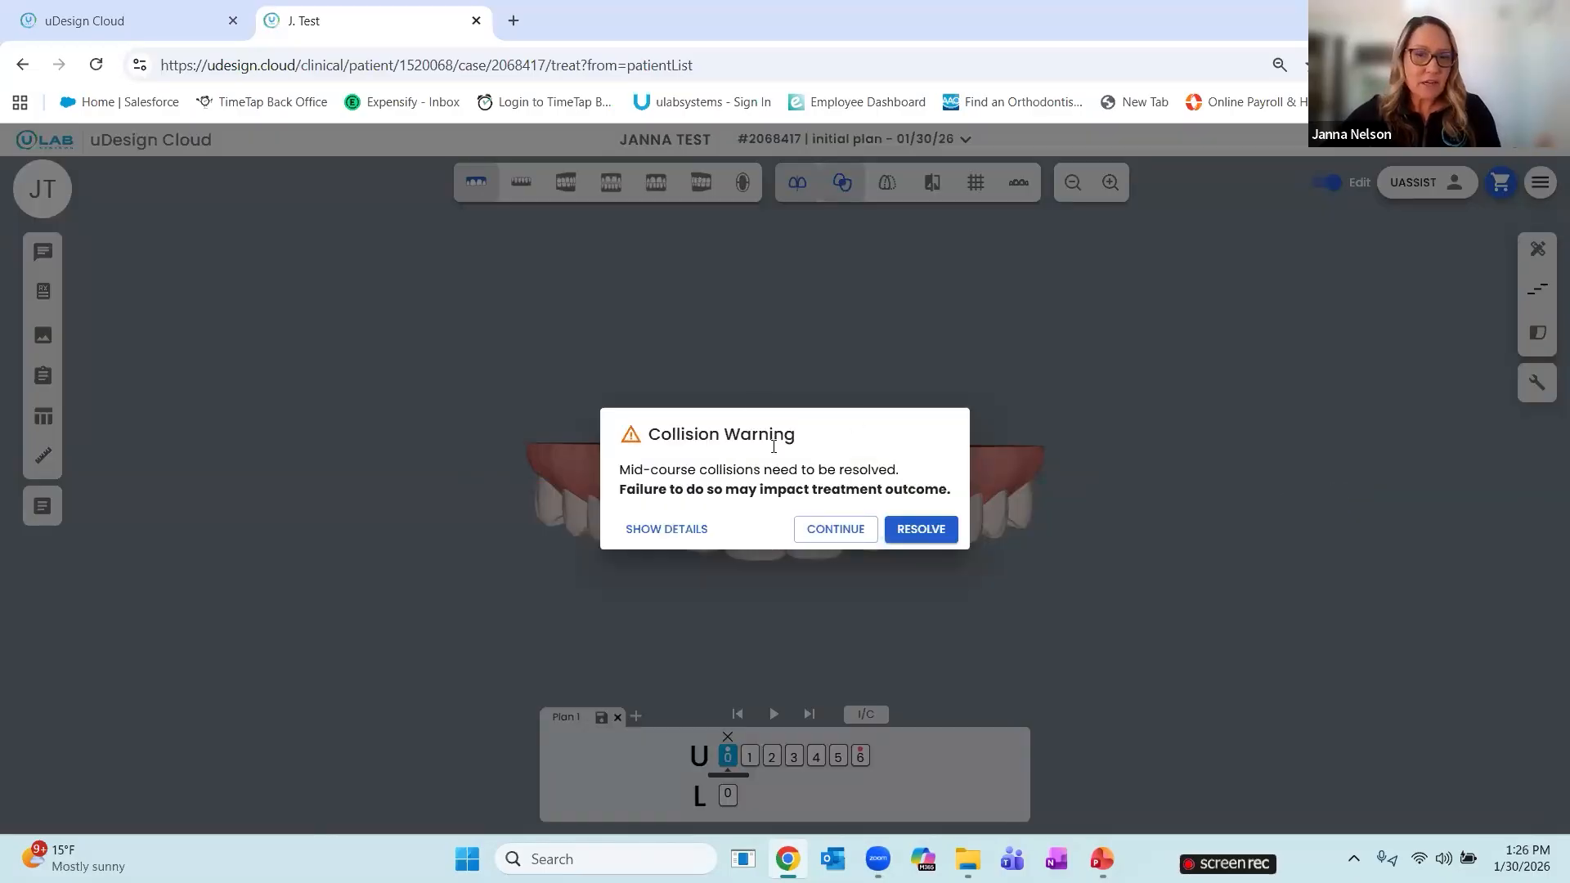
pyautogui.click(662, 531)
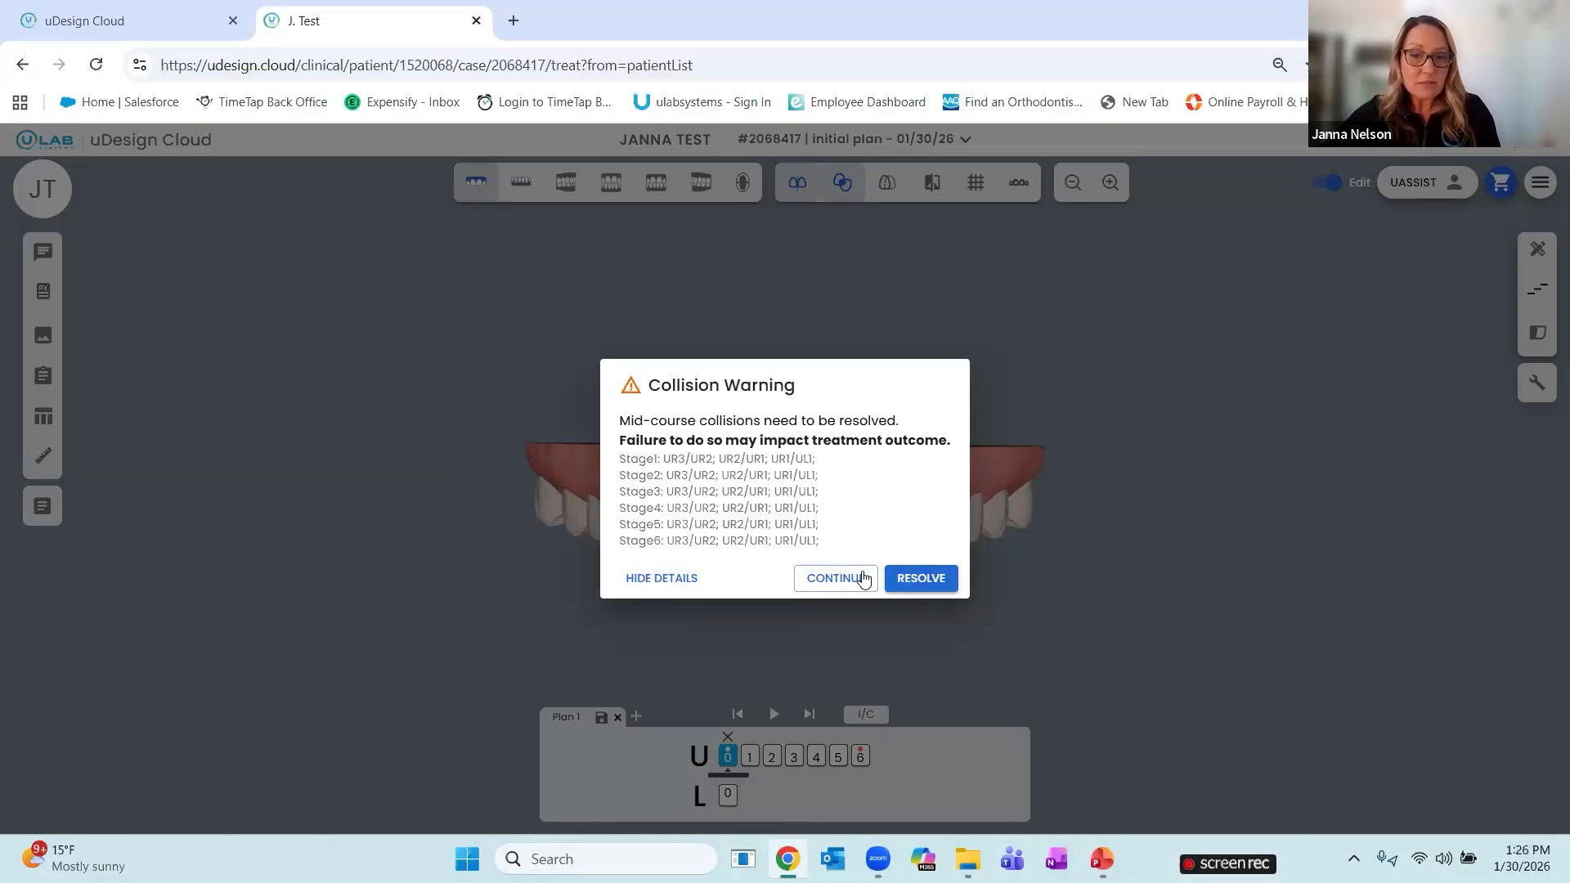
pyautogui.click(924, 579)
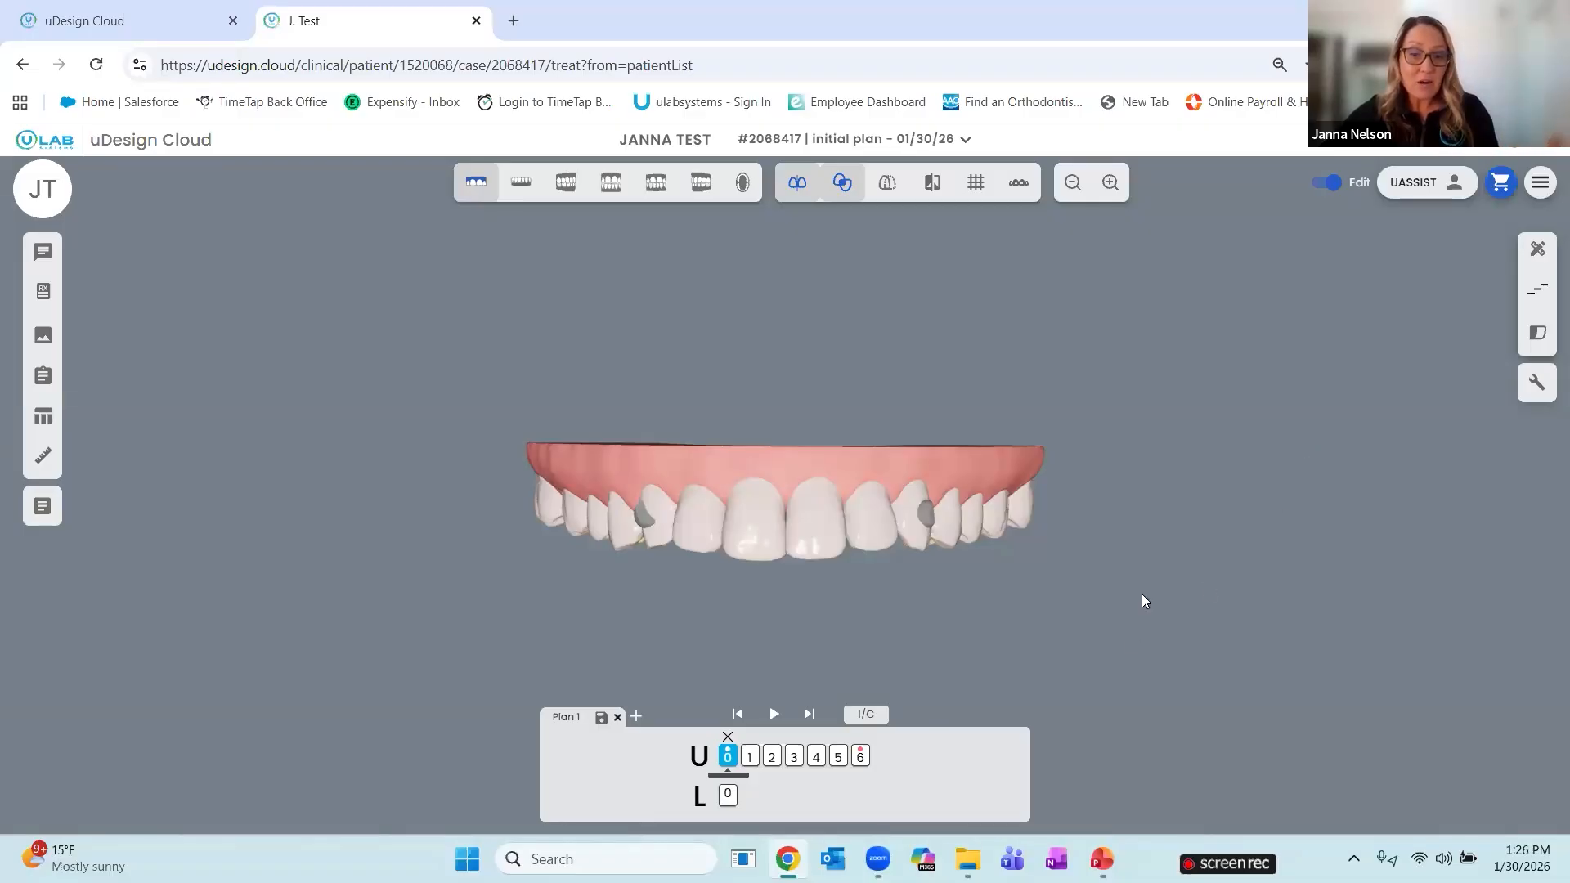
# Stage all upper IPR between stages 0 and 1, try 0.2 mm at the UR2/UR1 contact, and restore it to 0.4 mm
pyautogui.click(1538, 292)
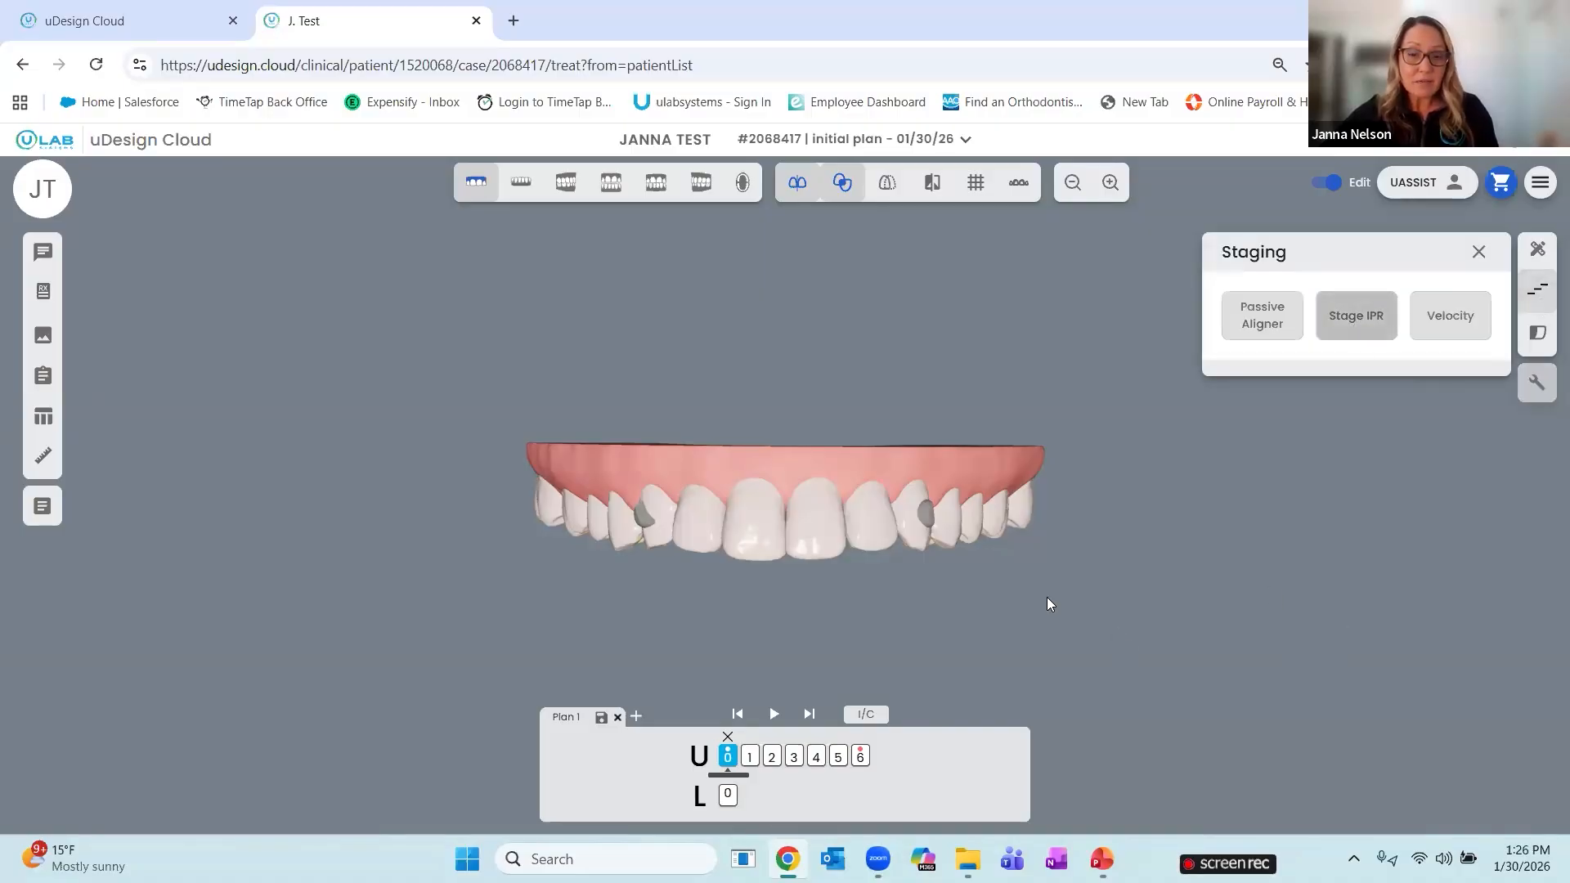
pyautogui.click(1357, 316)
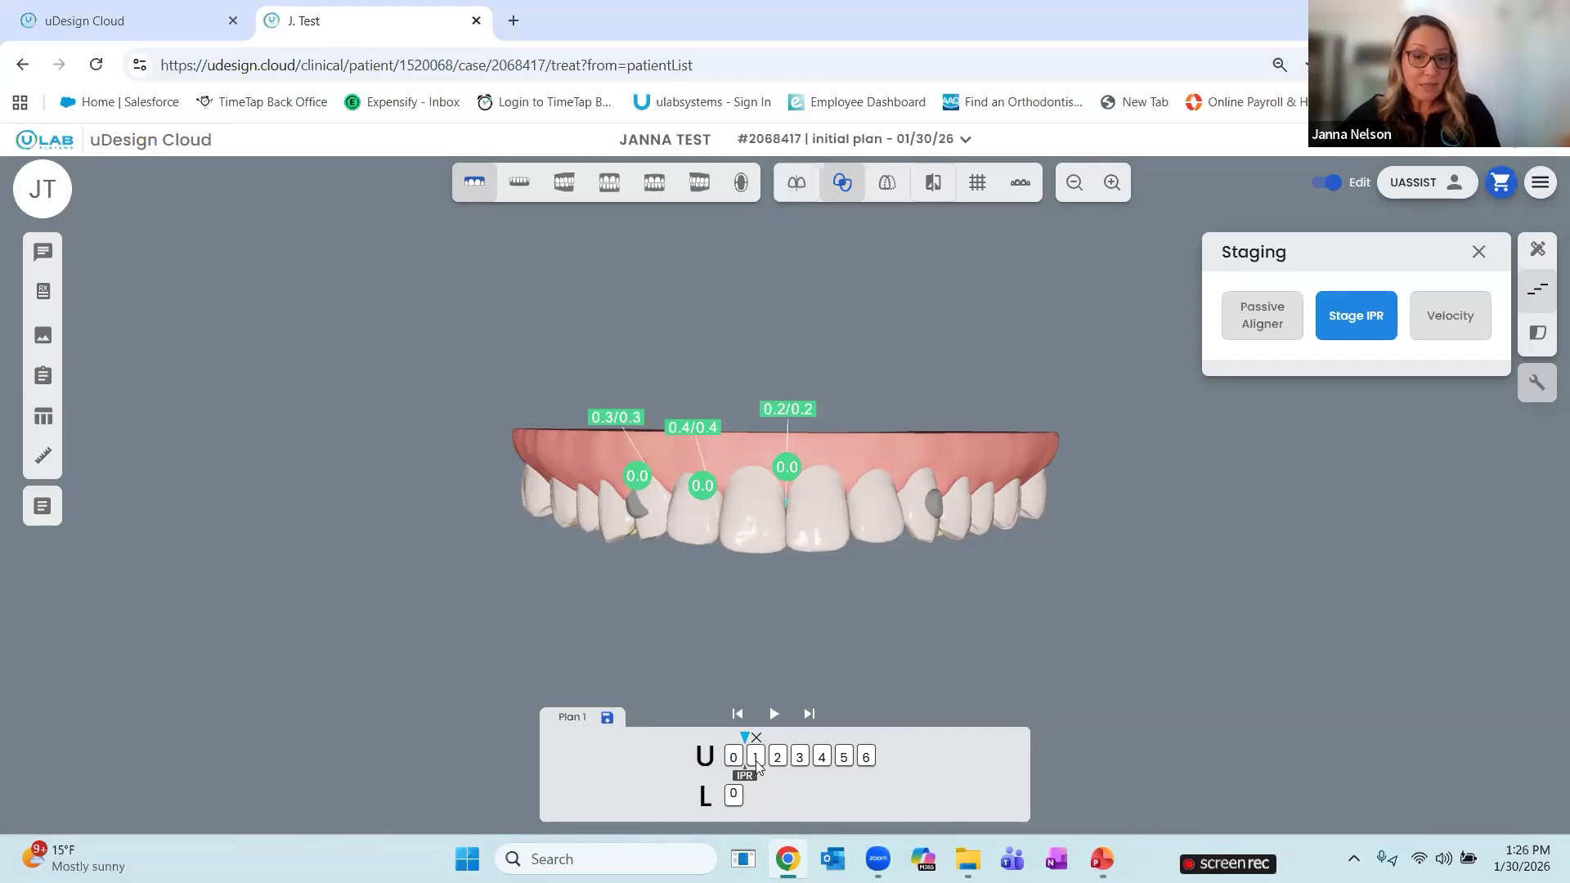
pyautogui.click(695, 424)
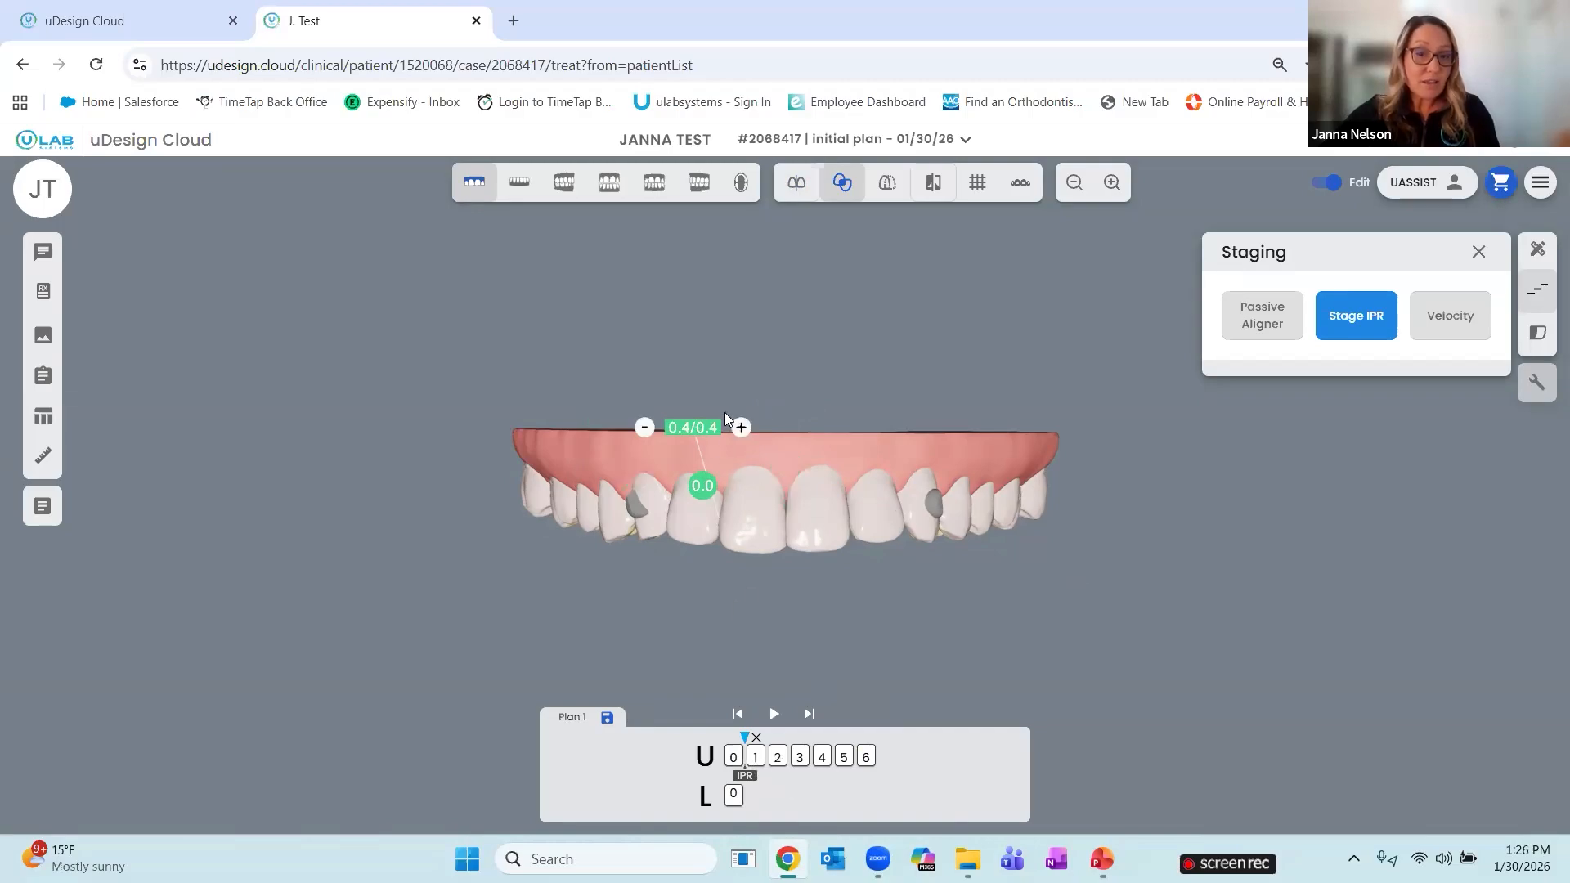
pyautogui.click(645, 427)
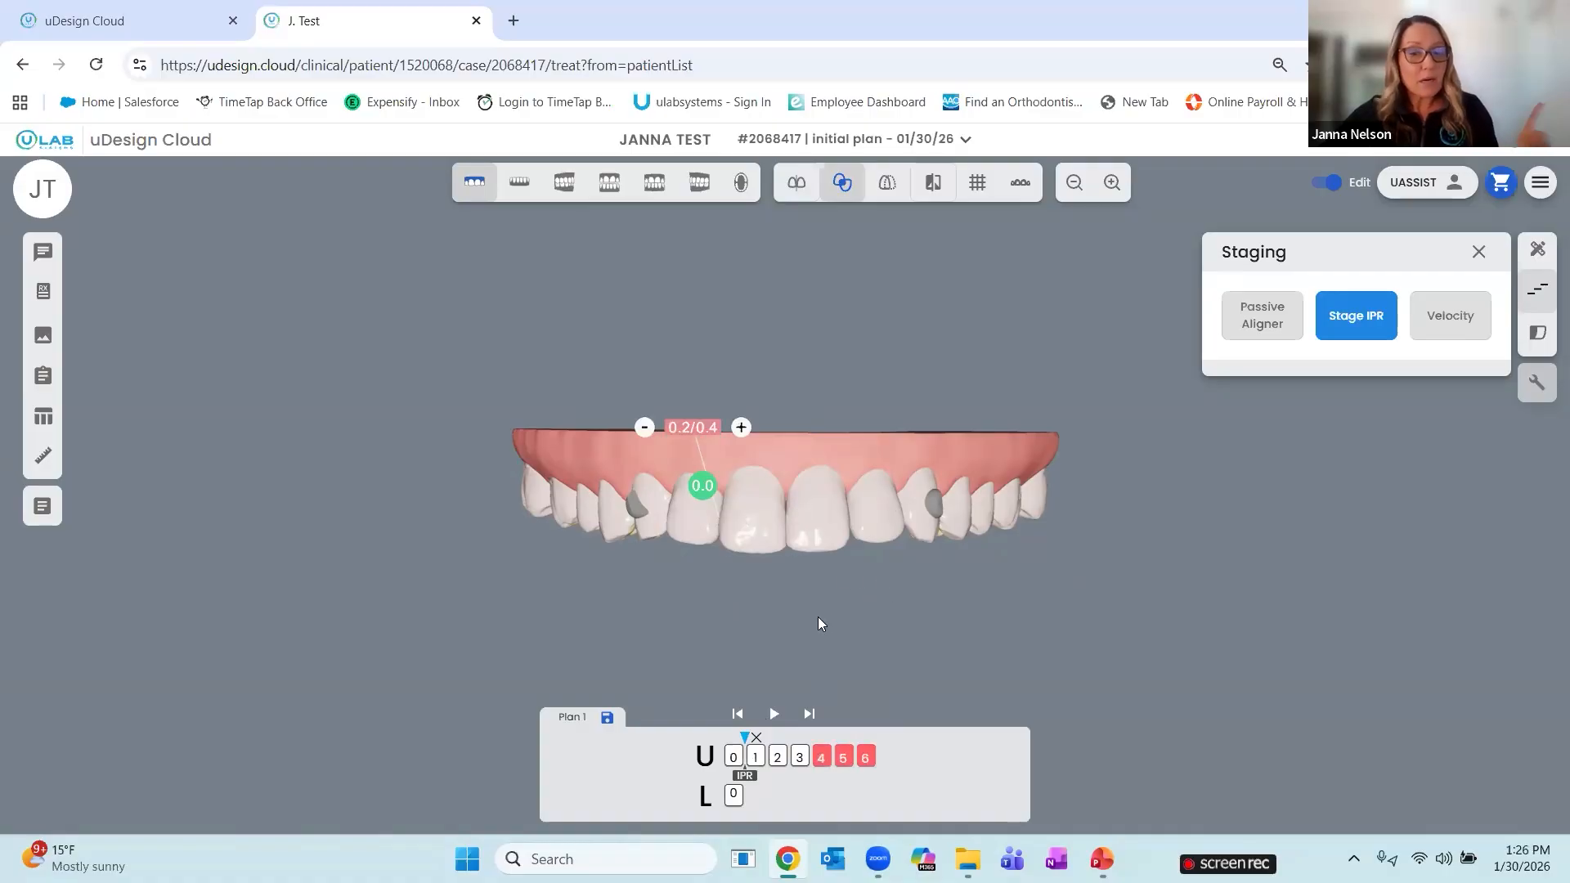
pyautogui.click(741, 426)
pyautogui.click(741, 426)
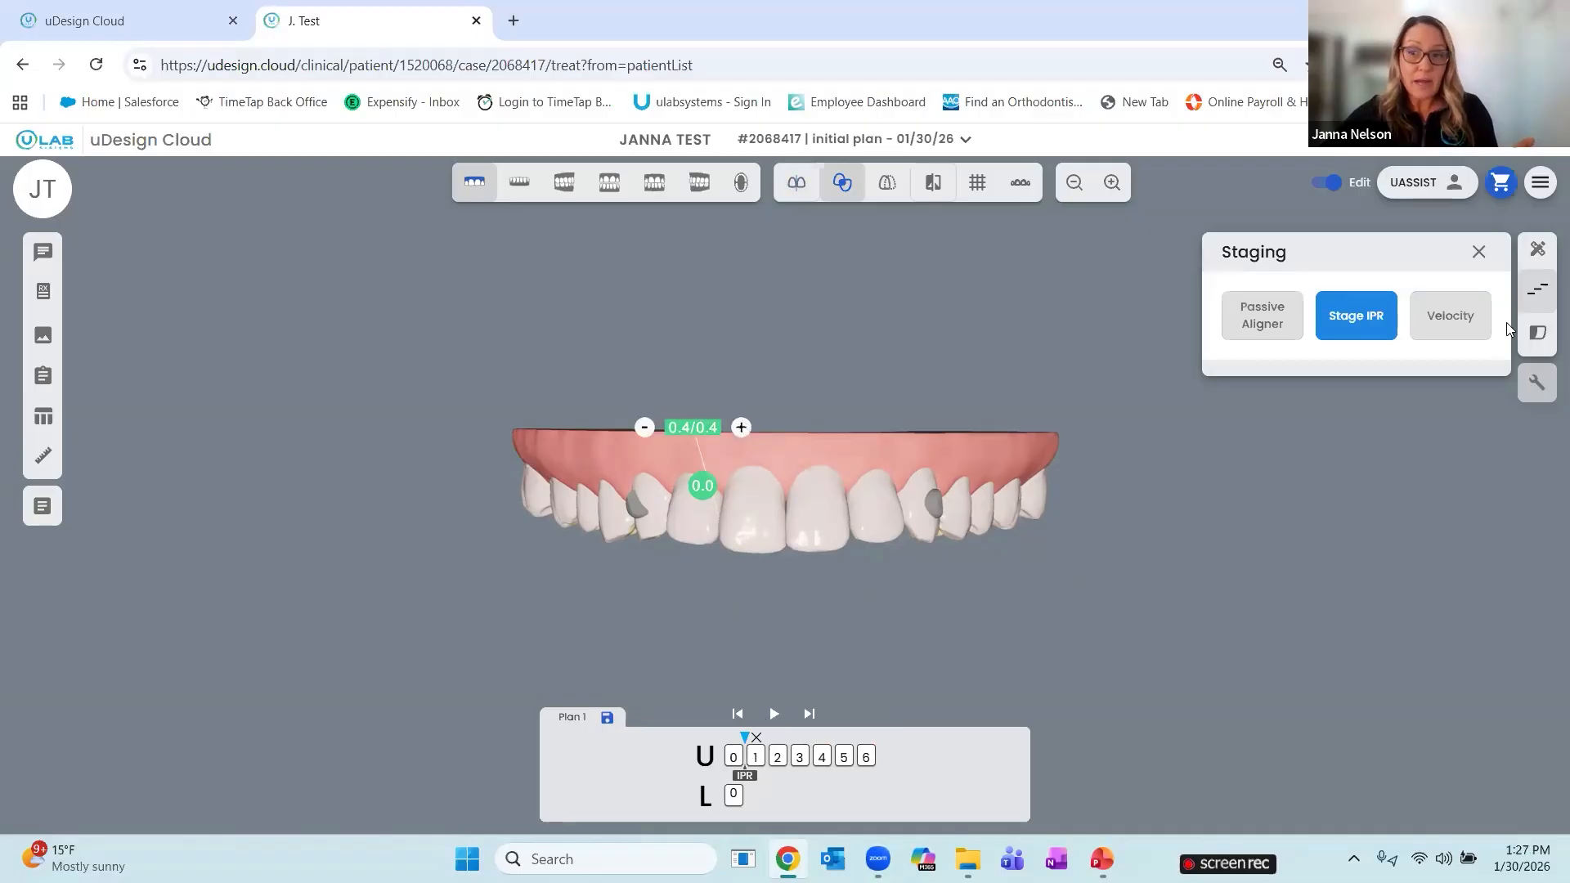
pyautogui.click(1283, 556)
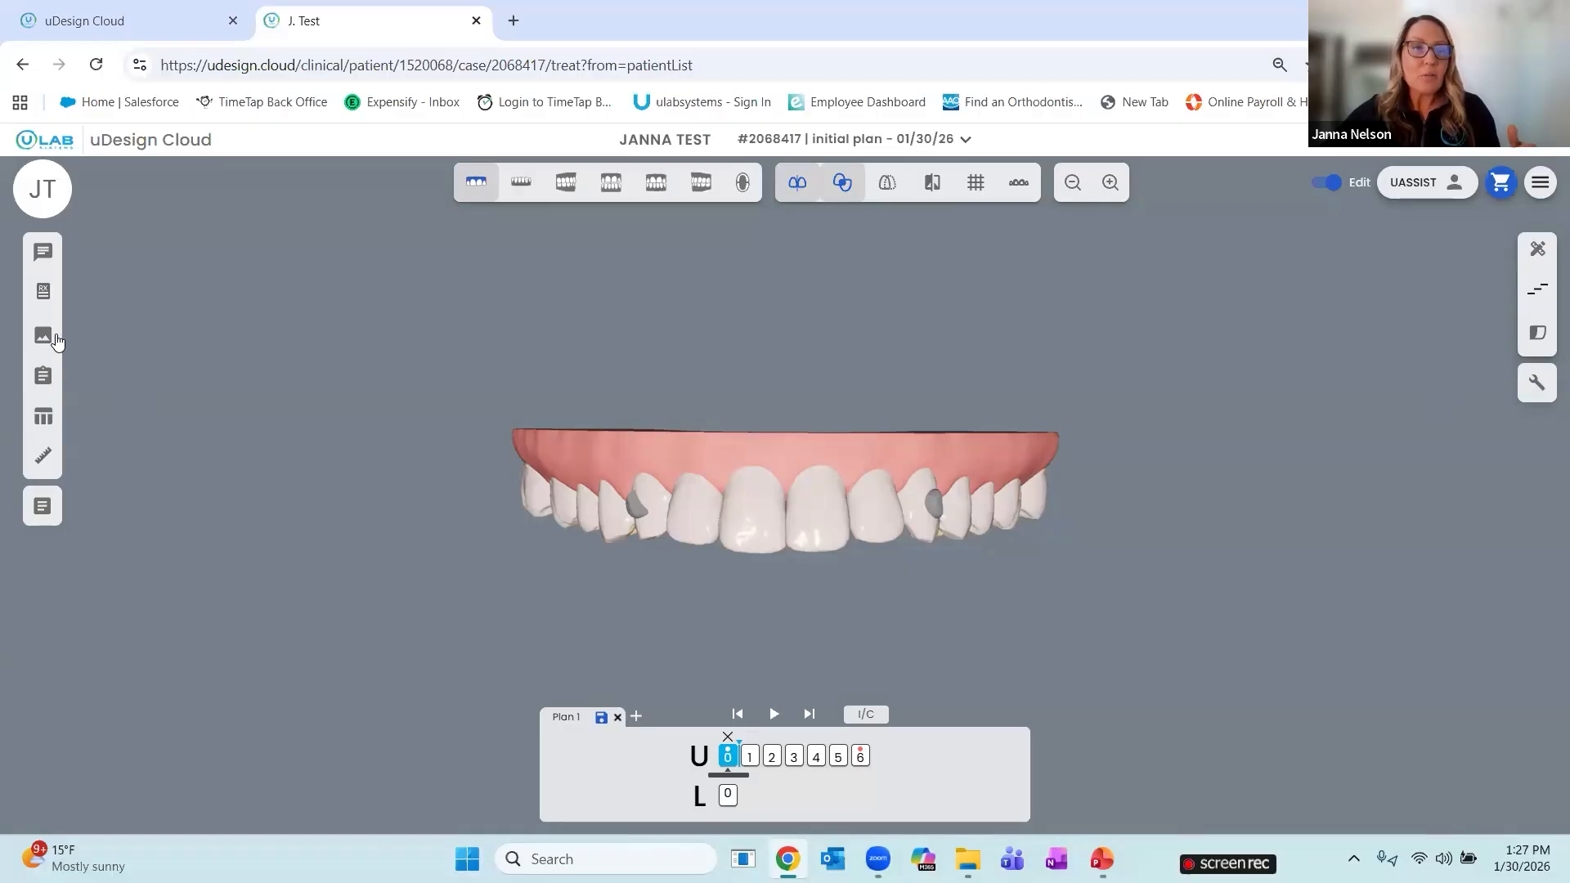
# Review the plan's IPR chart and attachment chart
pyautogui.click(43, 375)
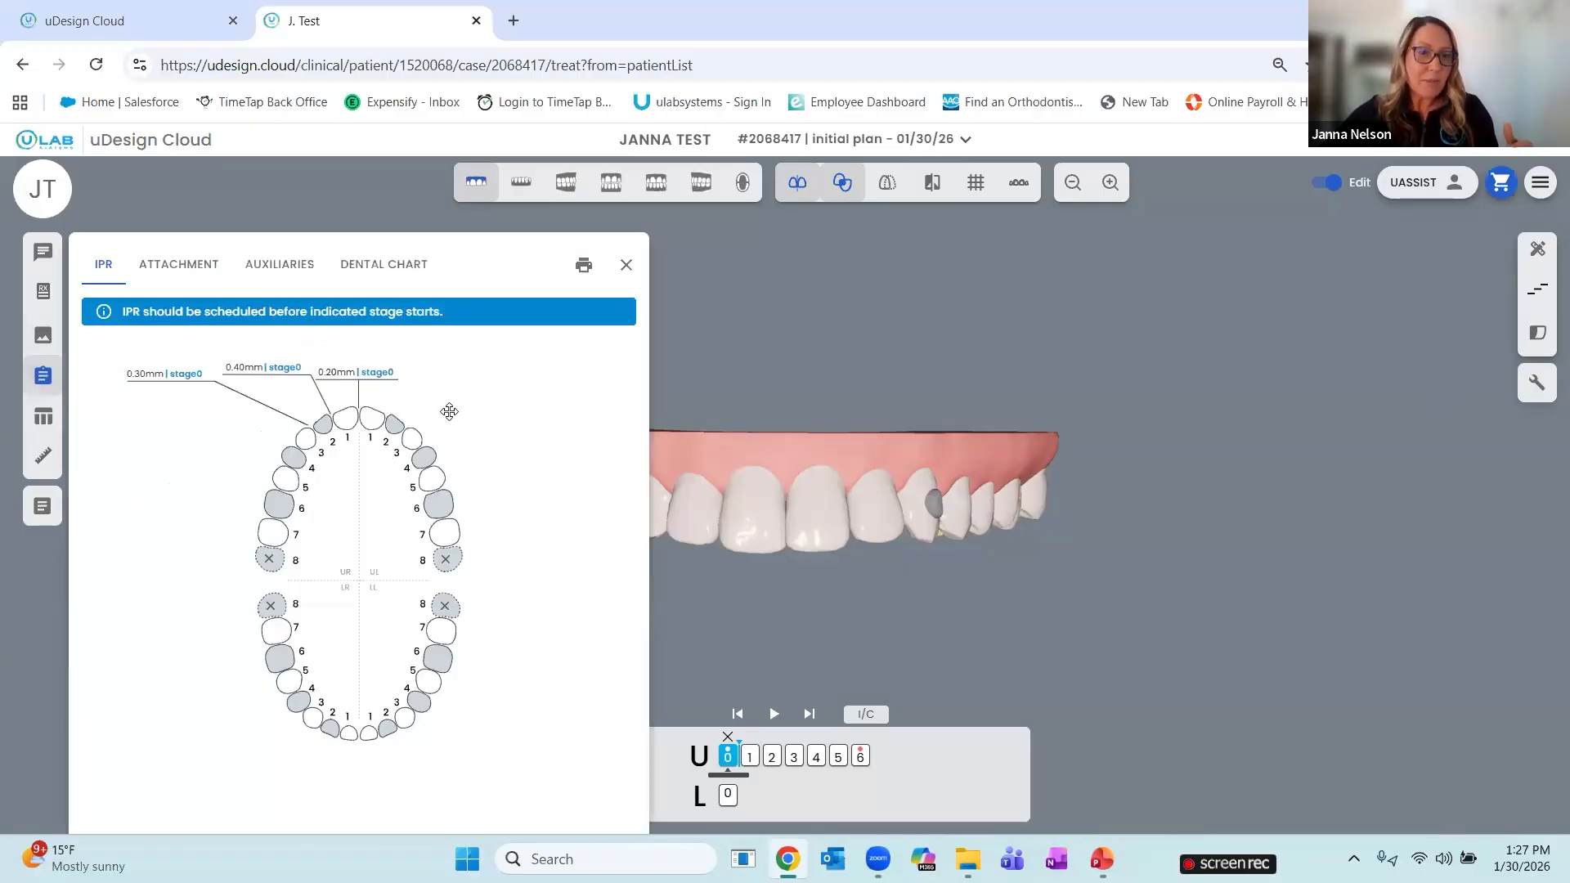
pyautogui.click(197, 270)
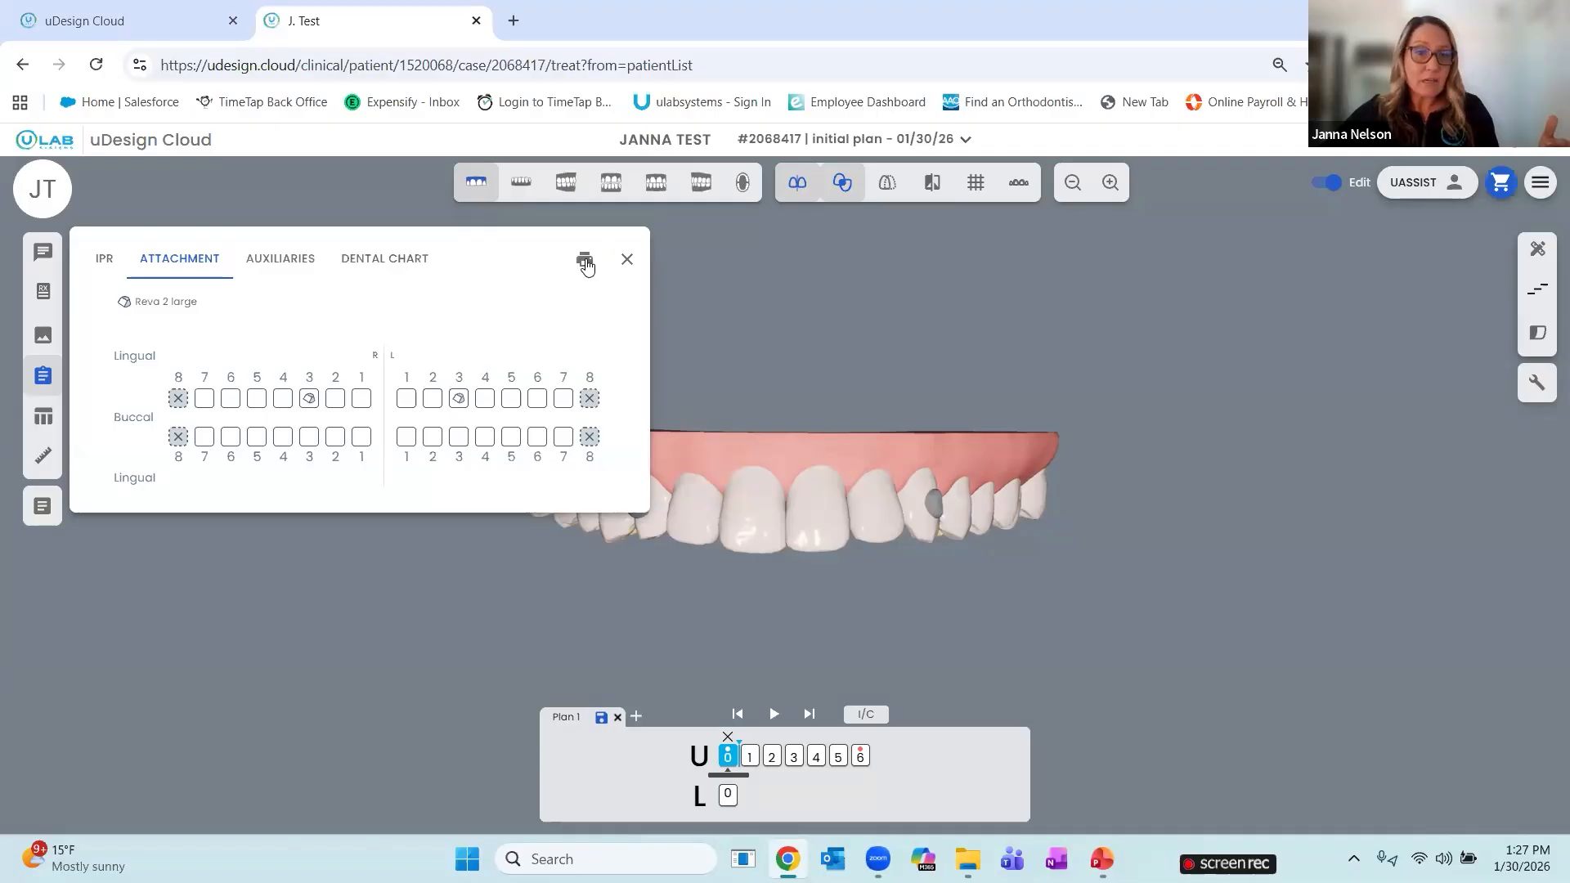
pyautogui.click(627, 262)
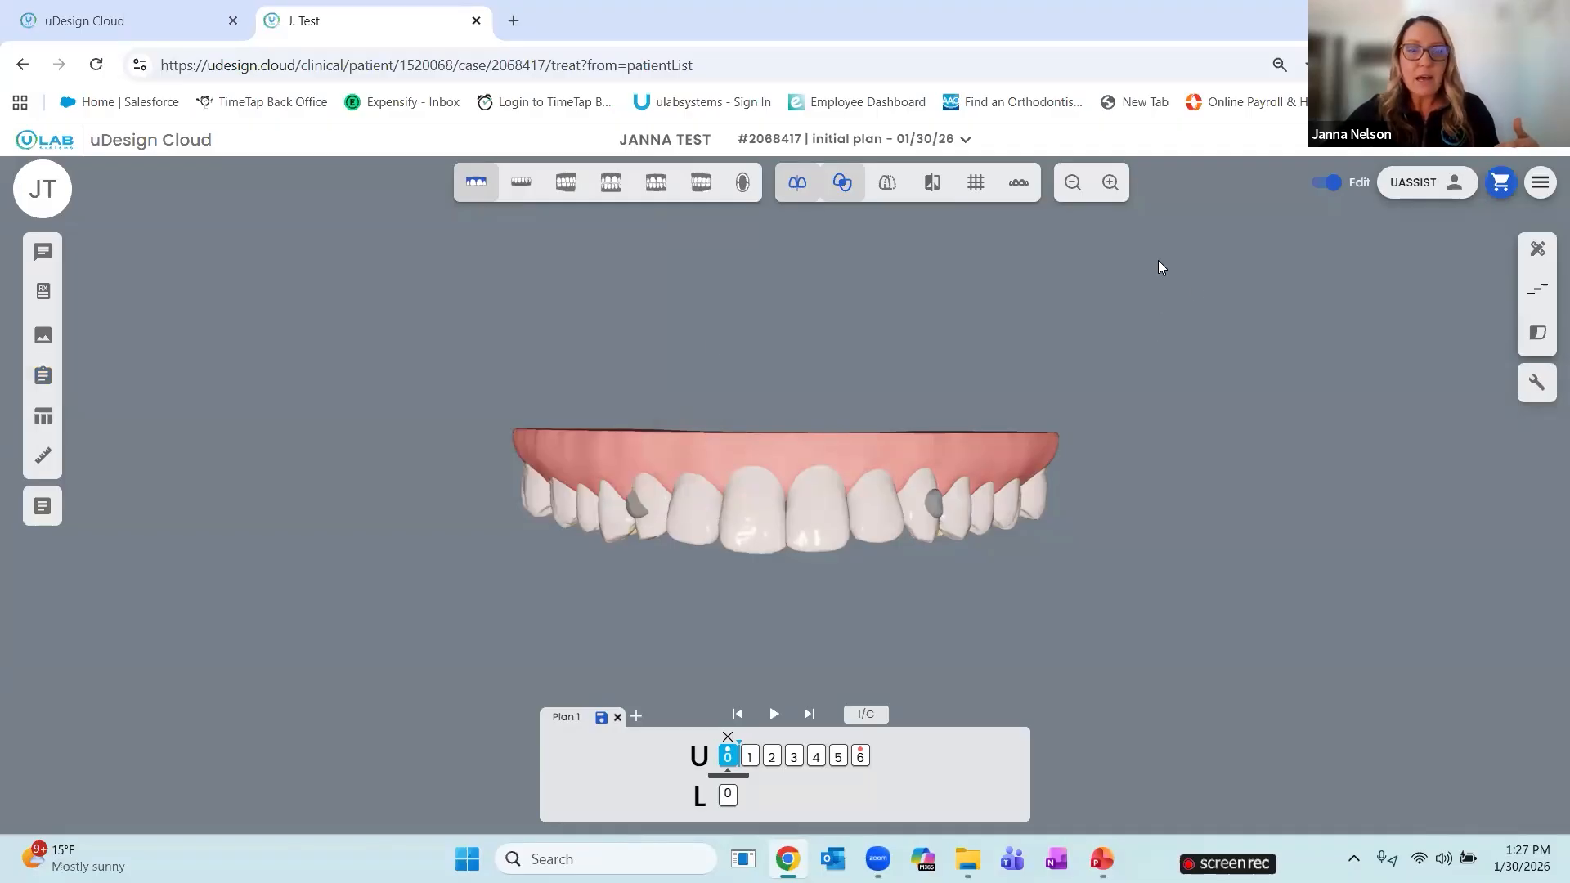
# Look over the Velocity staging options for the linear and angular movement limits and stage counts of both arches
pyautogui.click(1530, 296)
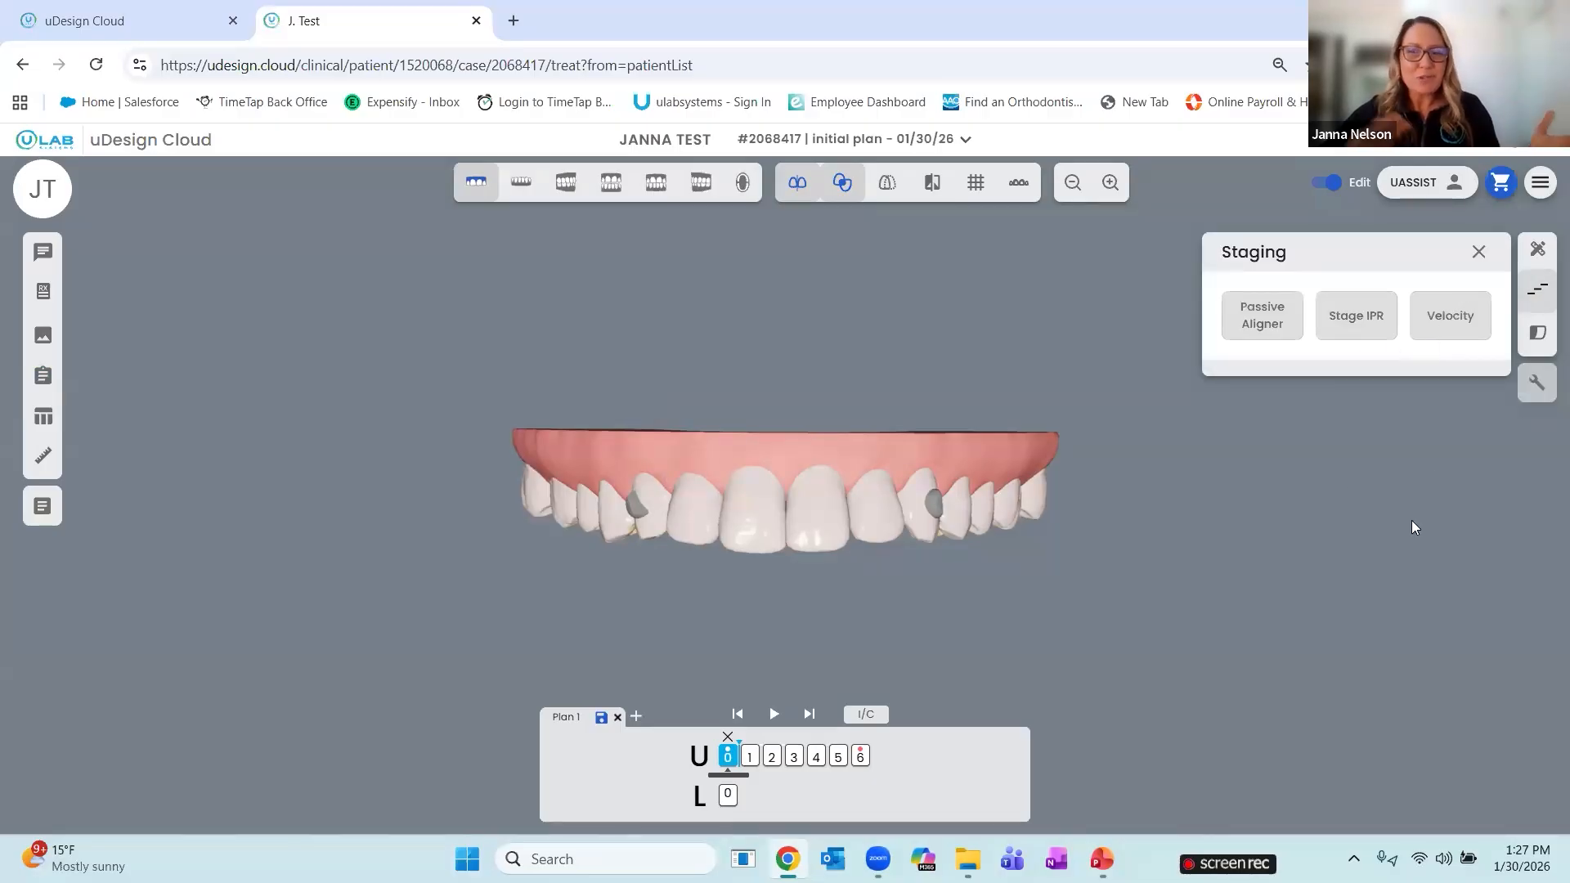
pyautogui.click(1461, 336)
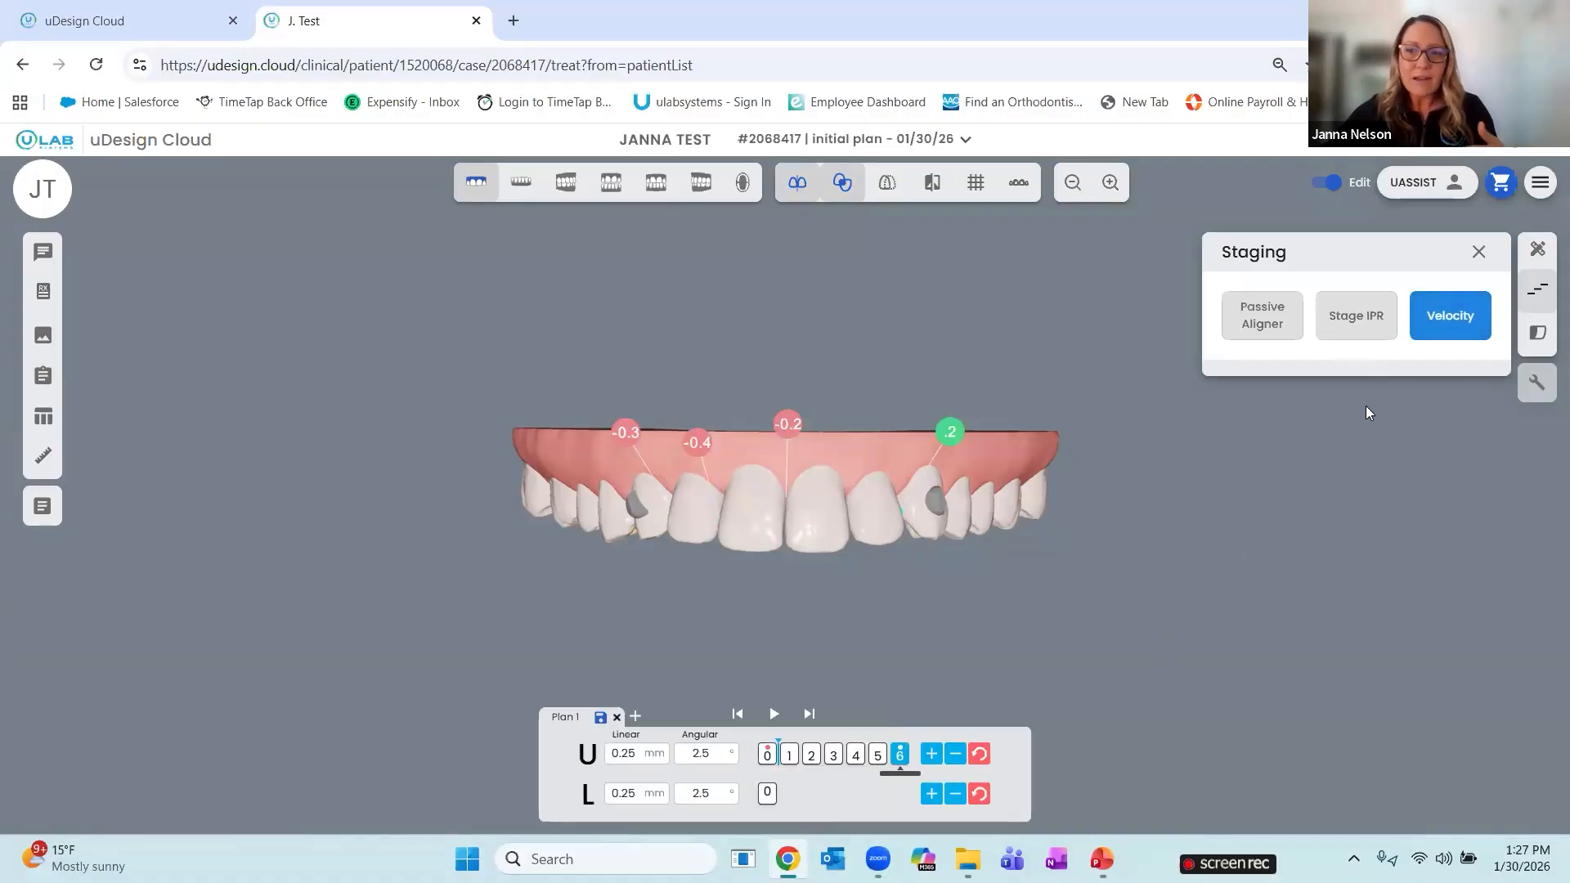
pyautogui.click(1478, 252)
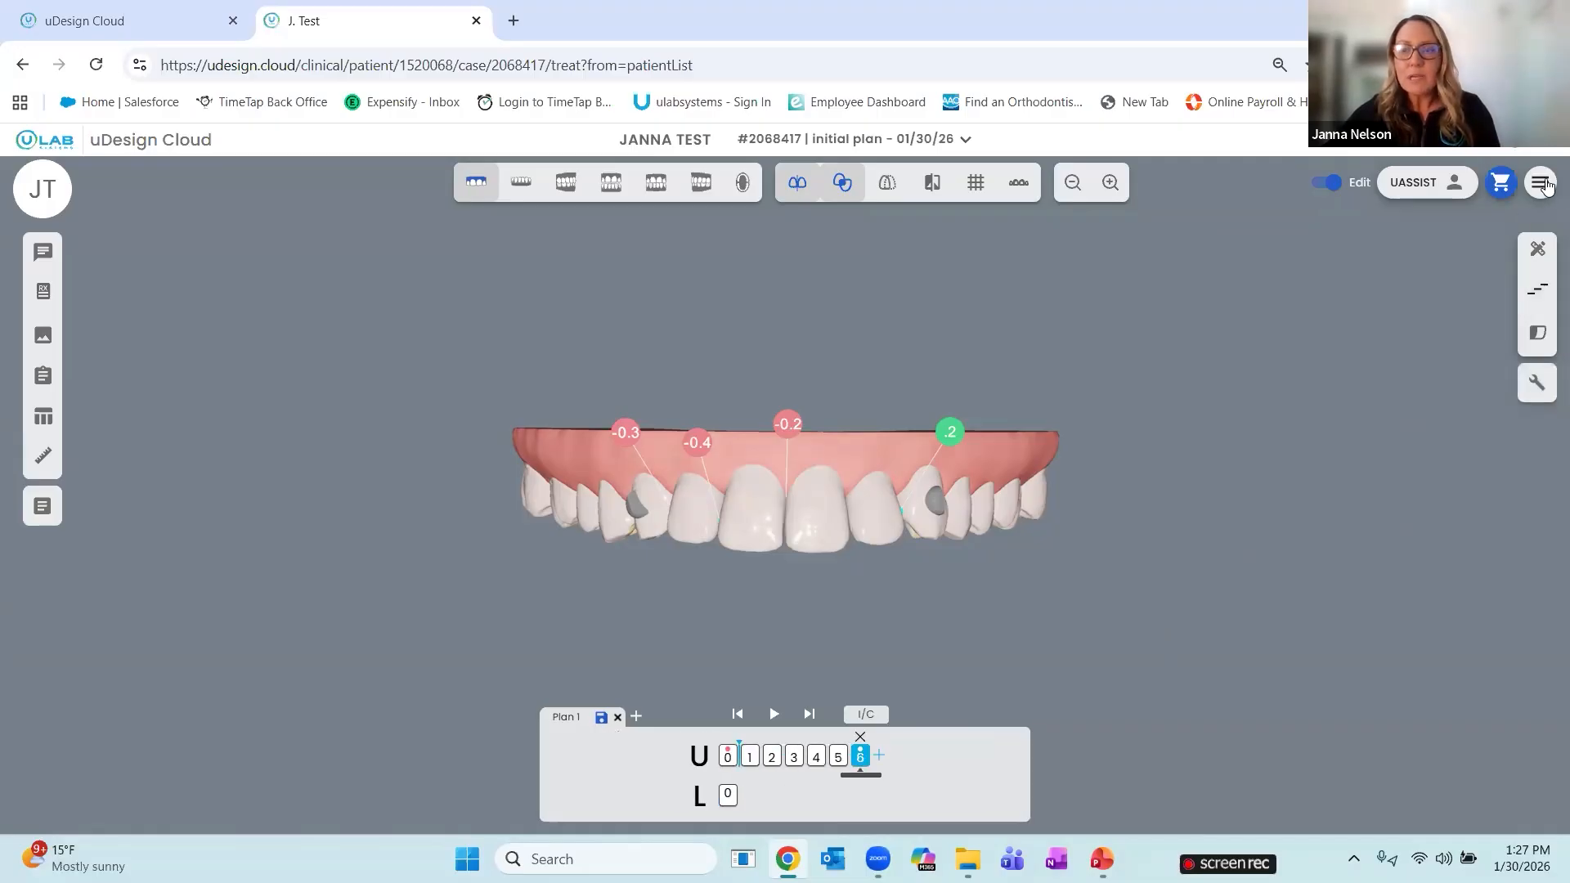
# Inspect the upper arch's tooth segmentation, and open the label check but decline to proceed with changing the labels
pyautogui.click(1539, 381)
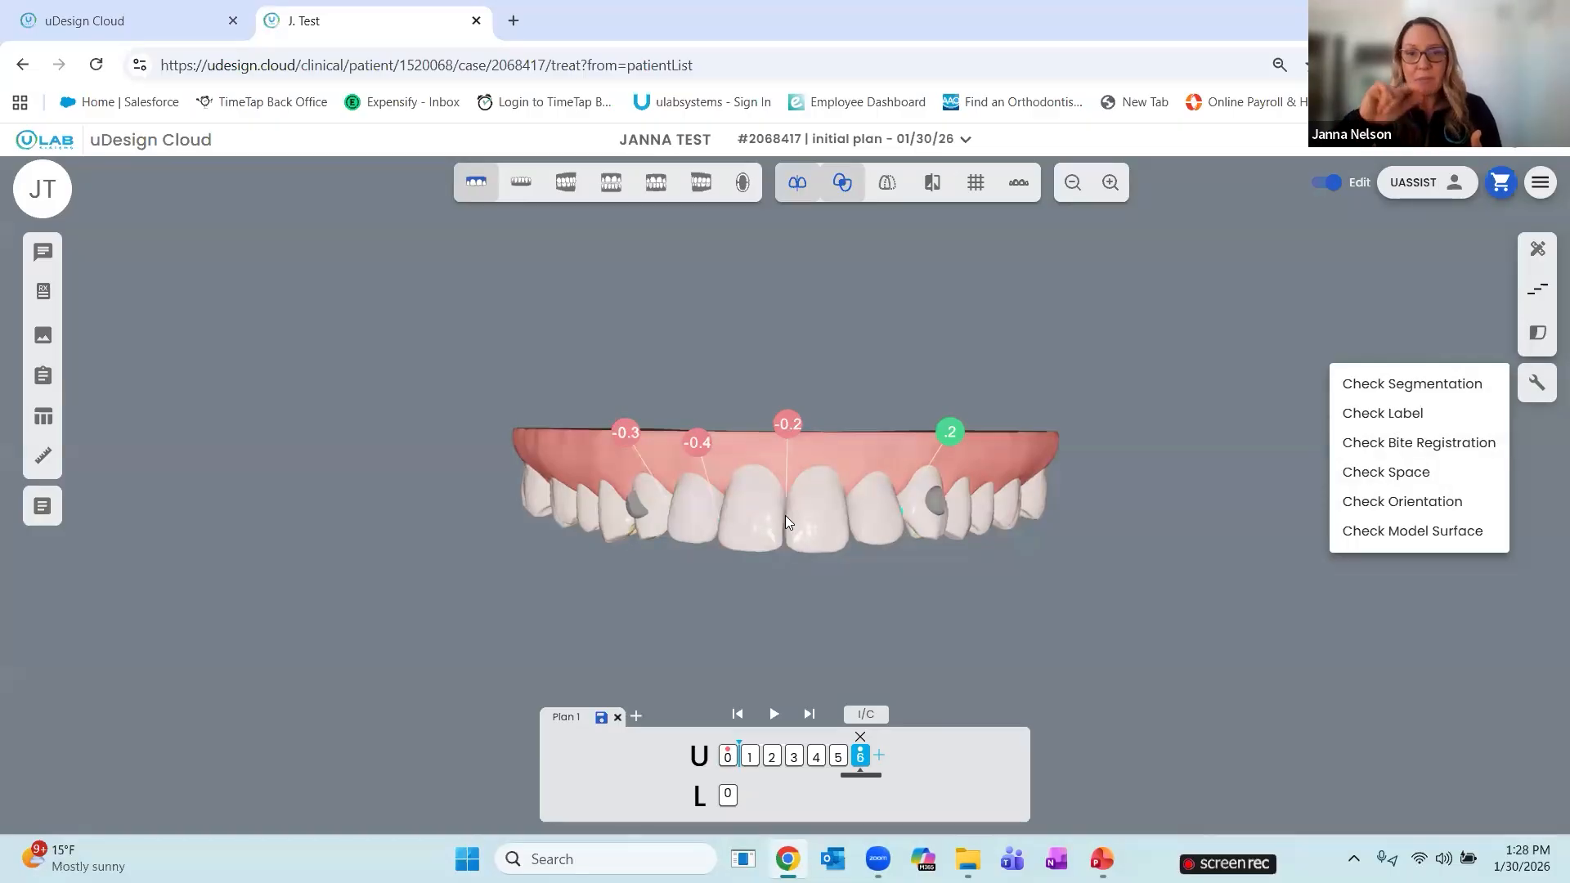
pyautogui.click(1420, 384)
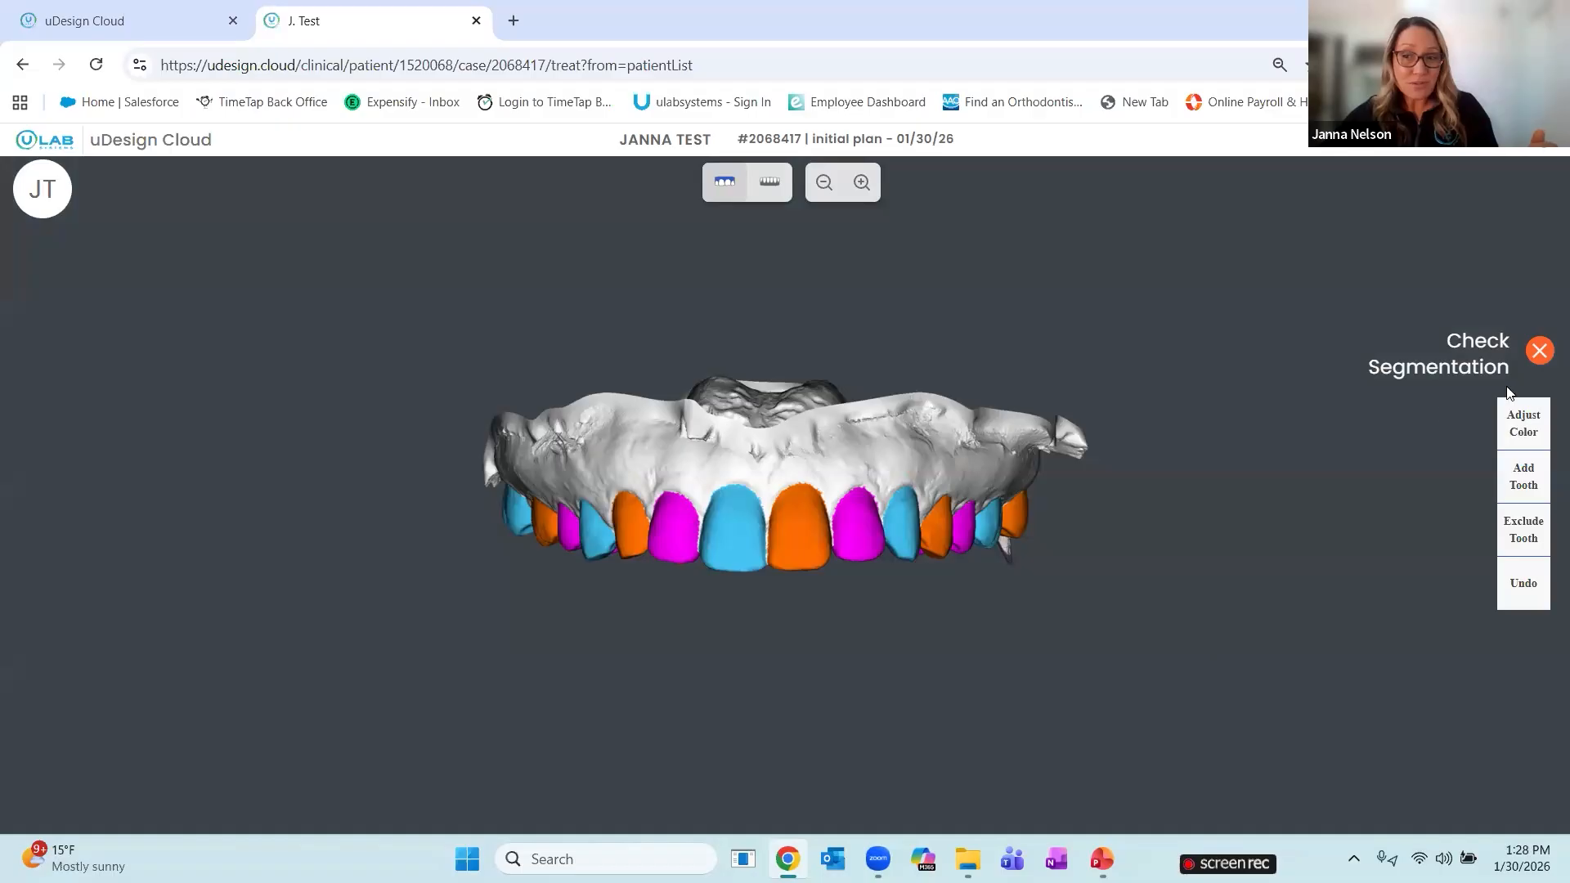
pyautogui.click(1538, 351)
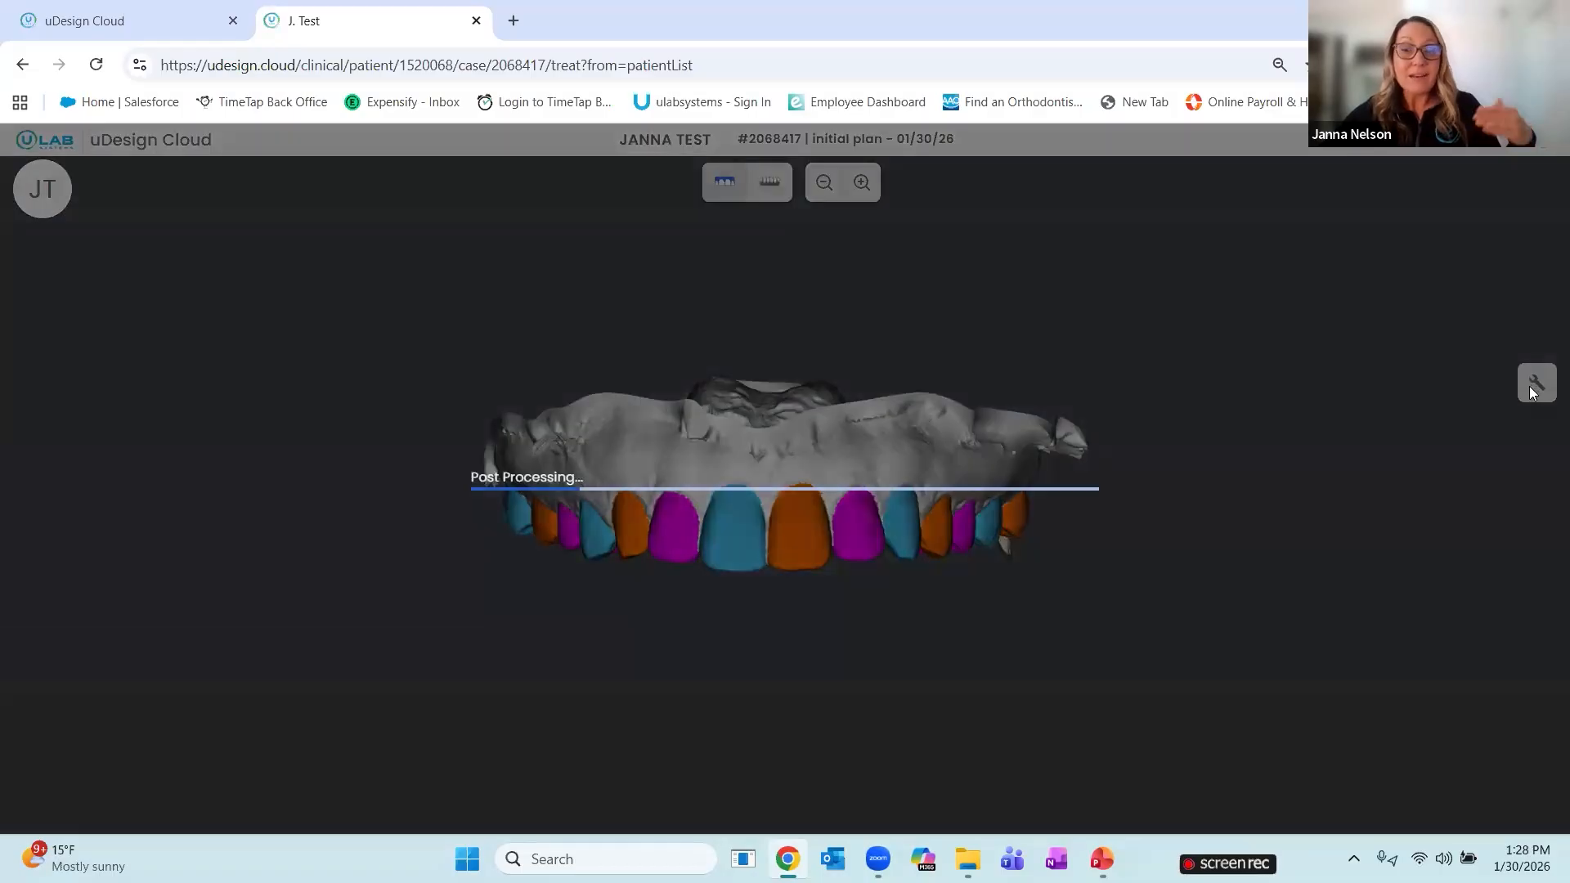
pyautogui.click(1532, 394)
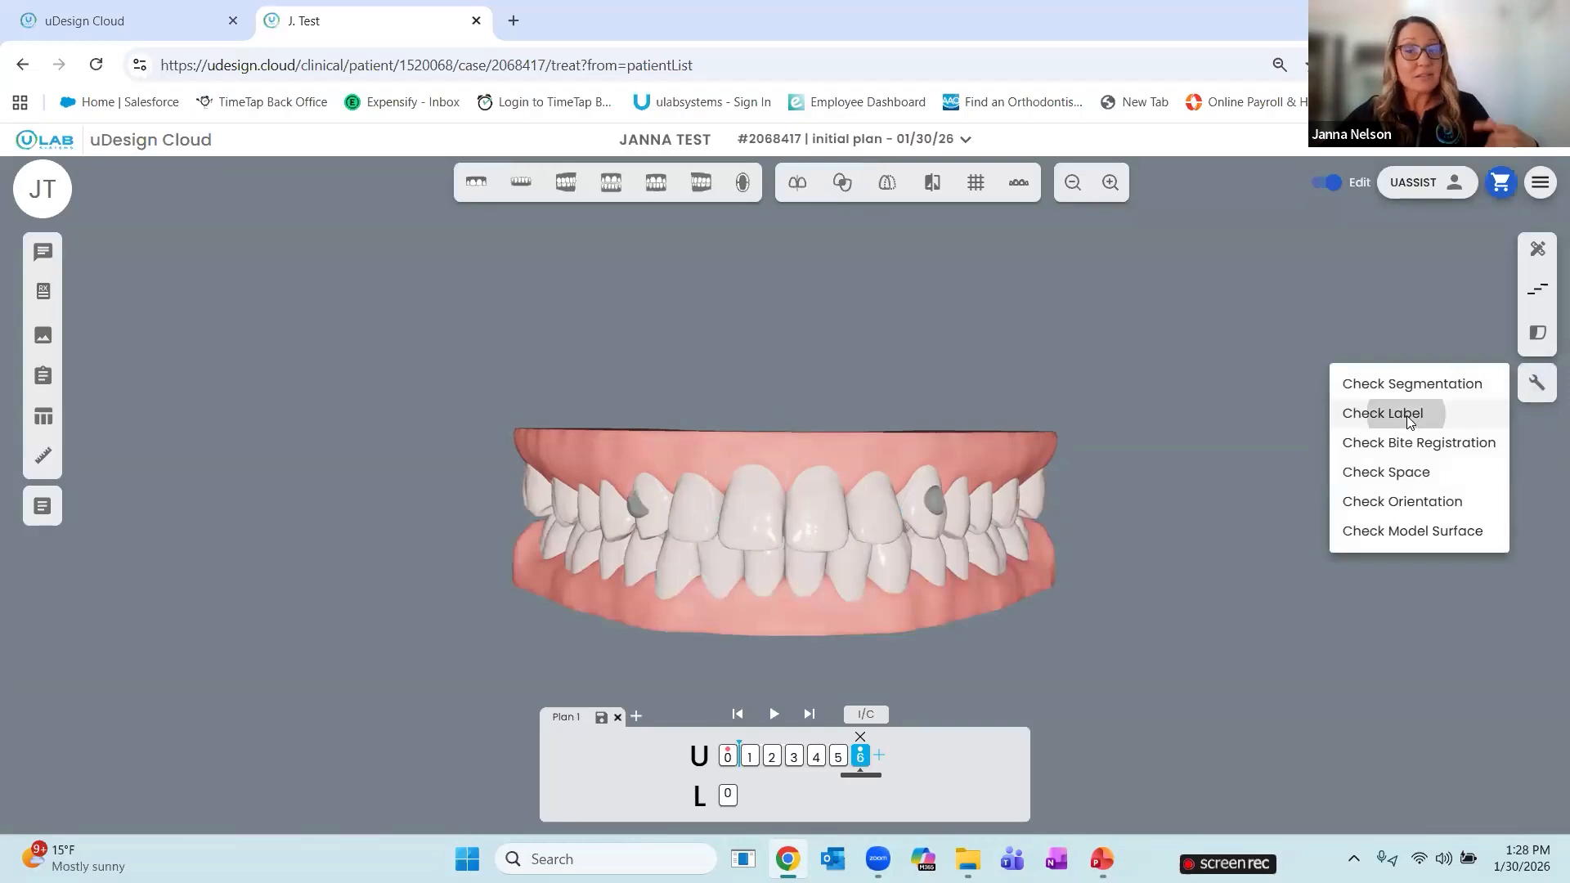
pyautogui.click(1406, 415)
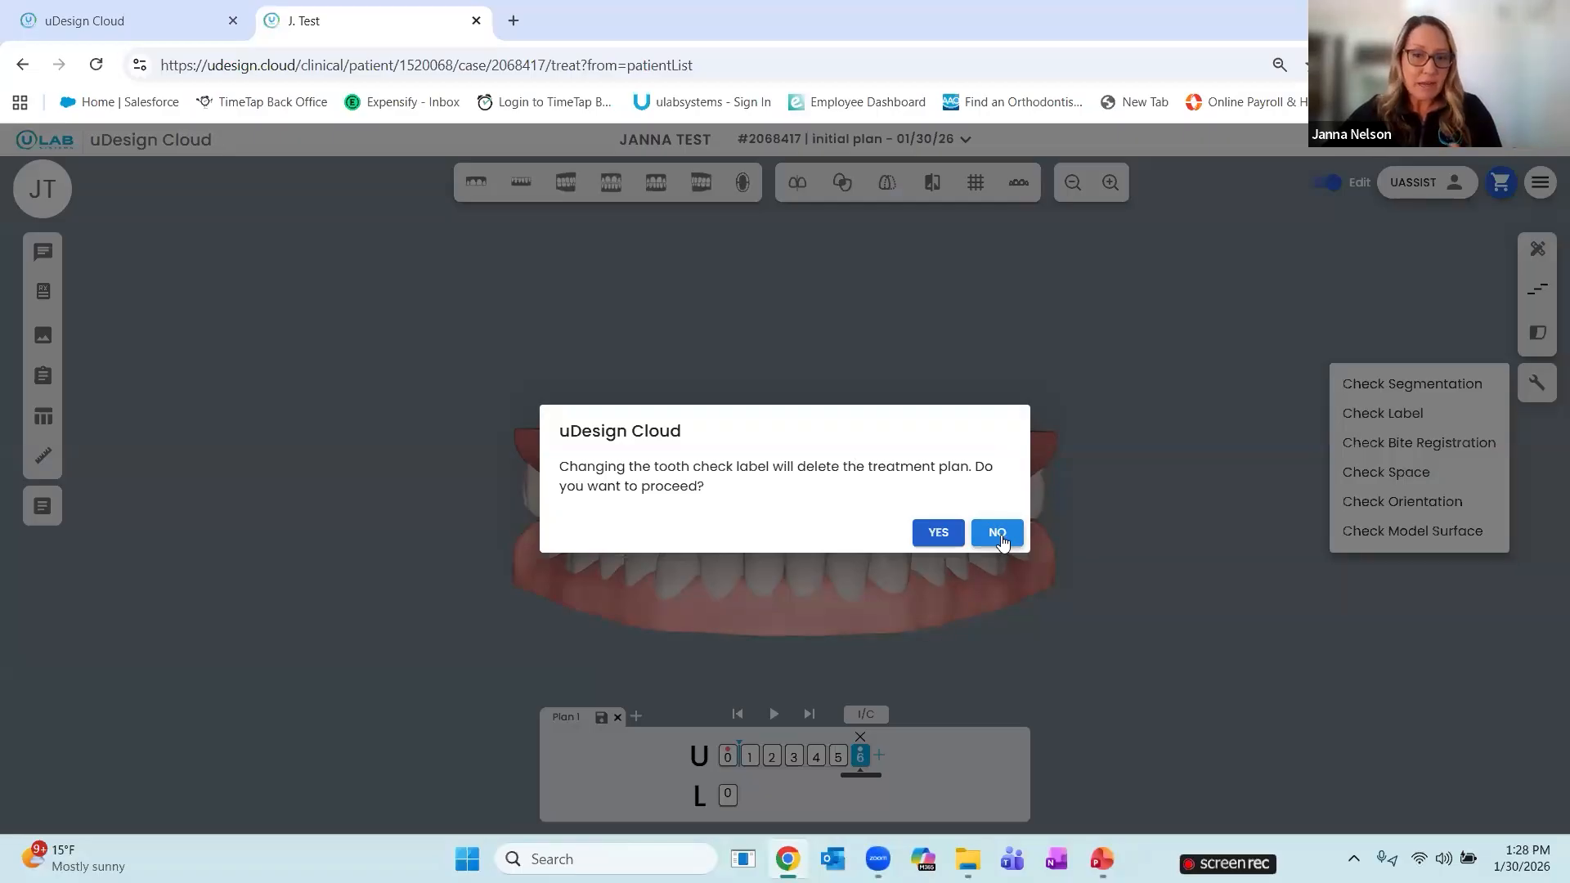
pyautogui.click(1032, 543)
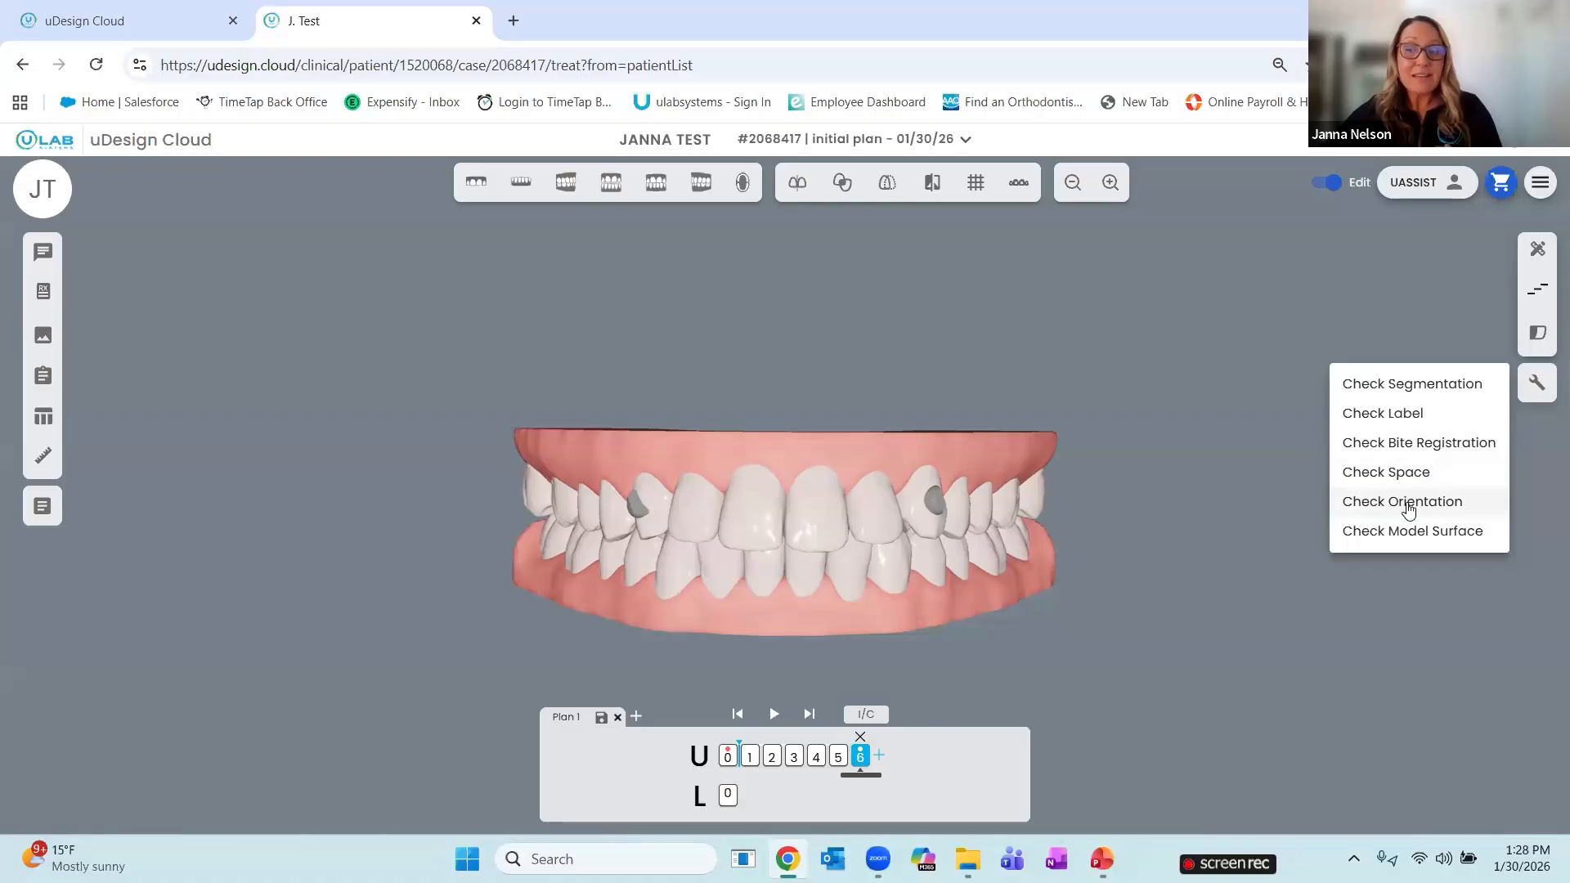
# Open the model surface check and mark an area on the facial surface of the upper left lateral incisor for Cut&Fill
pyautogui.click(1420, 533)
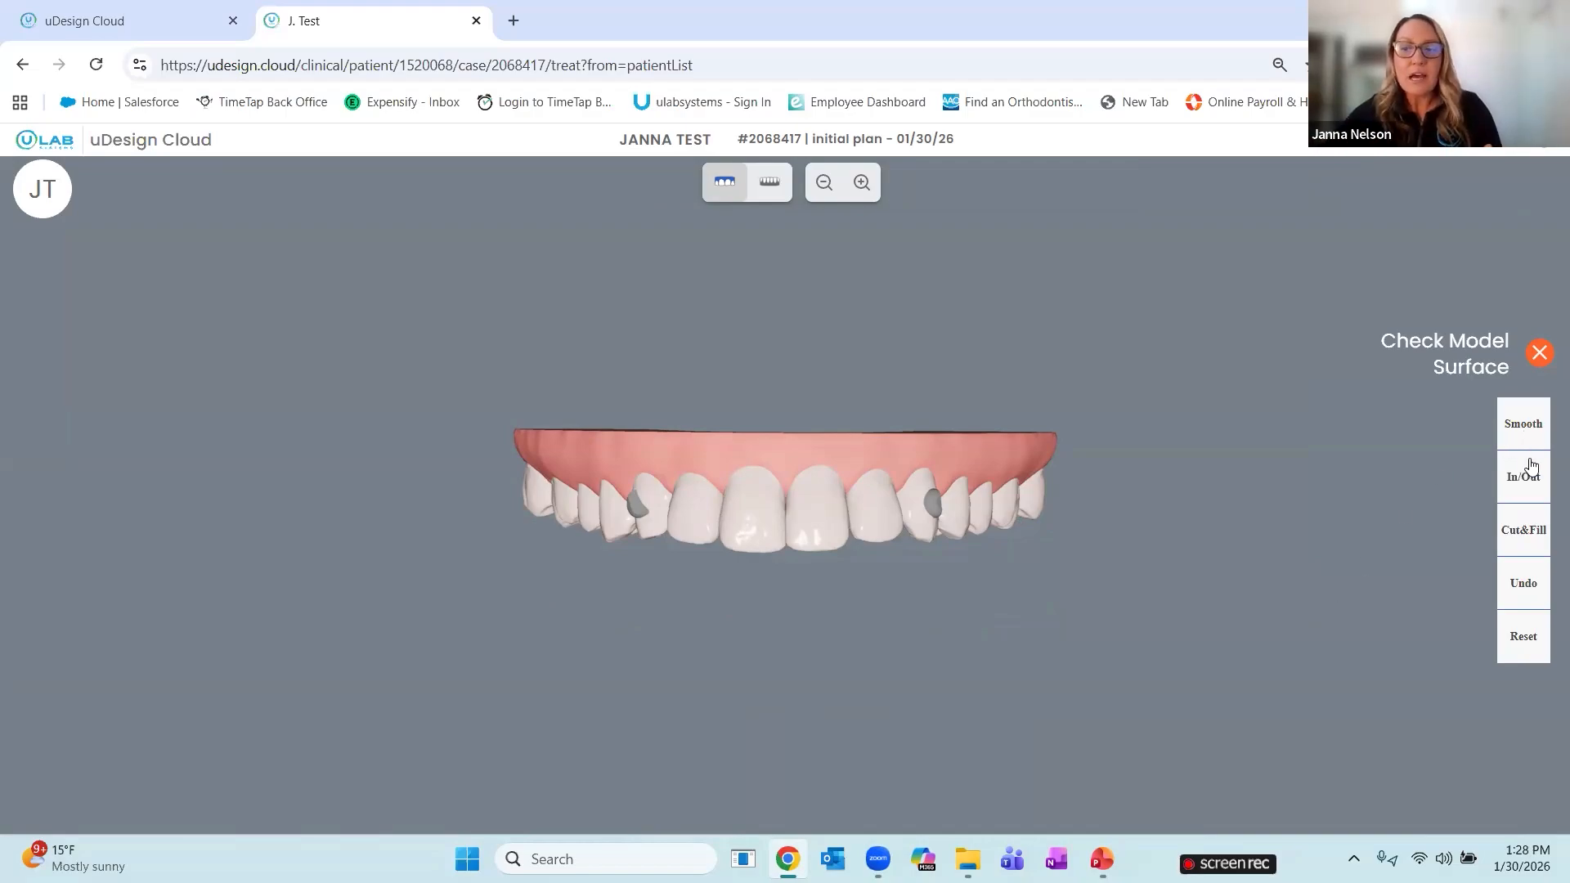
pyautogui.click(1529, 540)
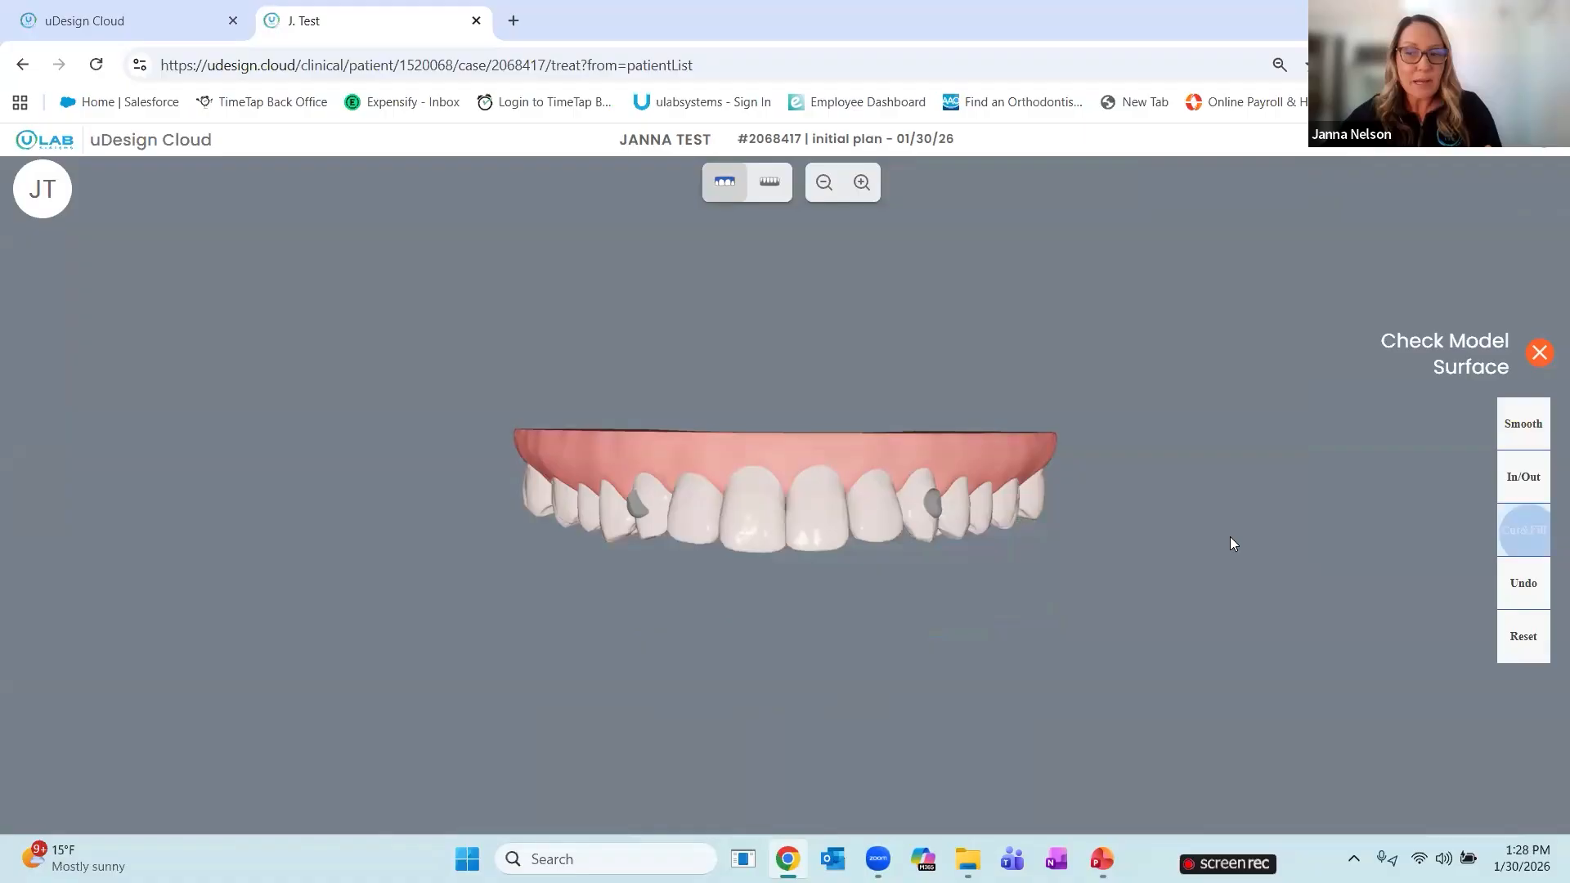
pyautogui.moveTo(878, 492); pyautogui.dragTo(870, 493)
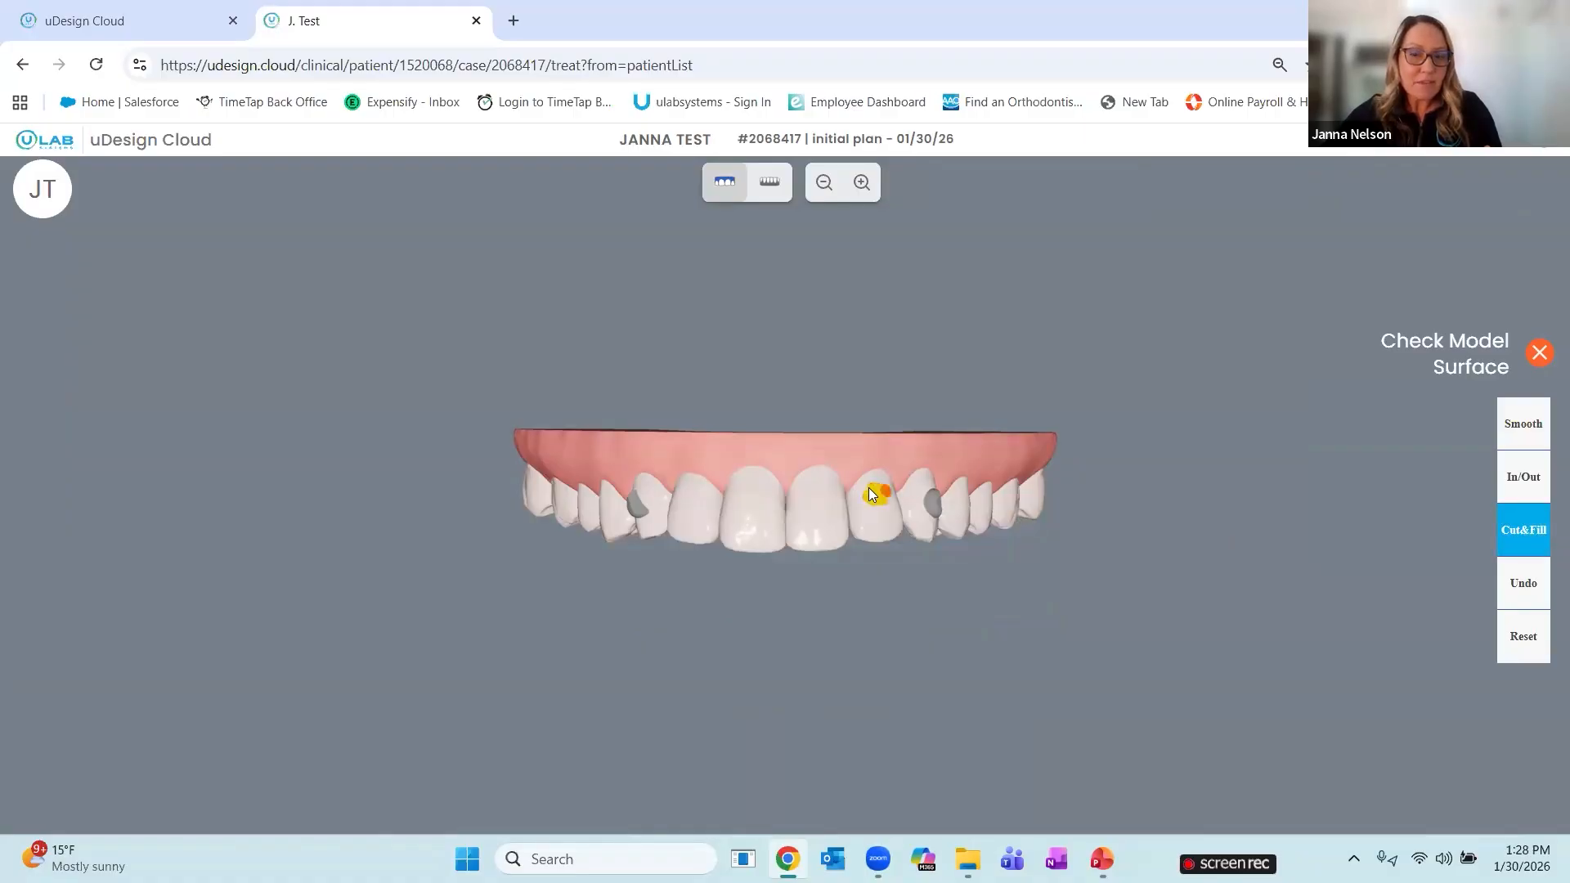
pyautogui.moveTo(893, 491); pyautogui.dragTo(871, 499)
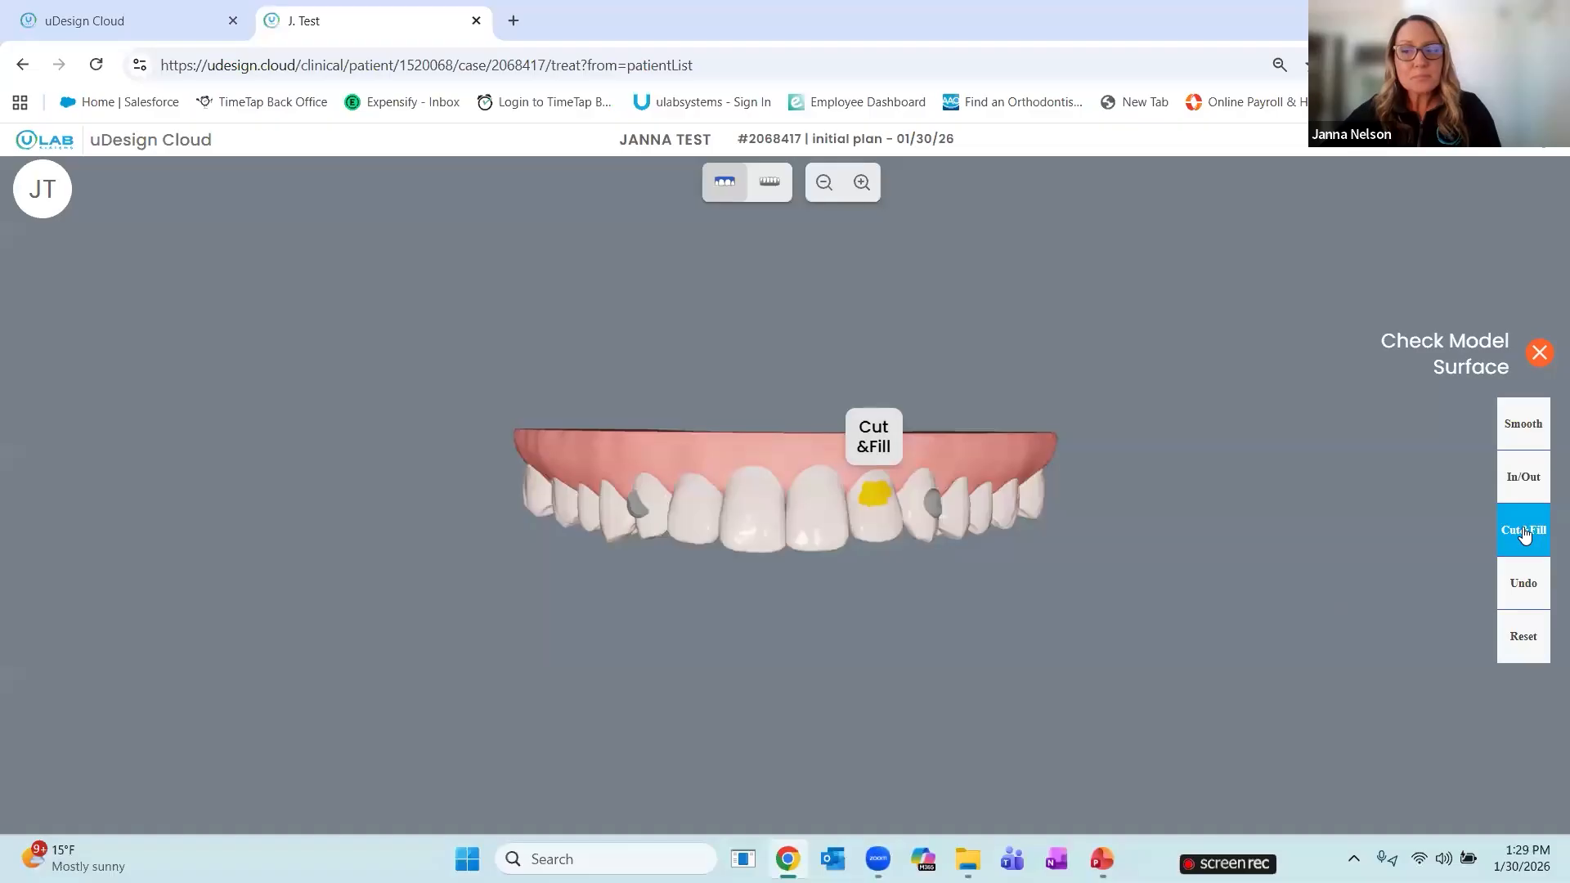
# Try the In/Out and Smooth surface tools on the upper left lateral incisor, and leave the model surface check
pyautogui.click(1523, 478)
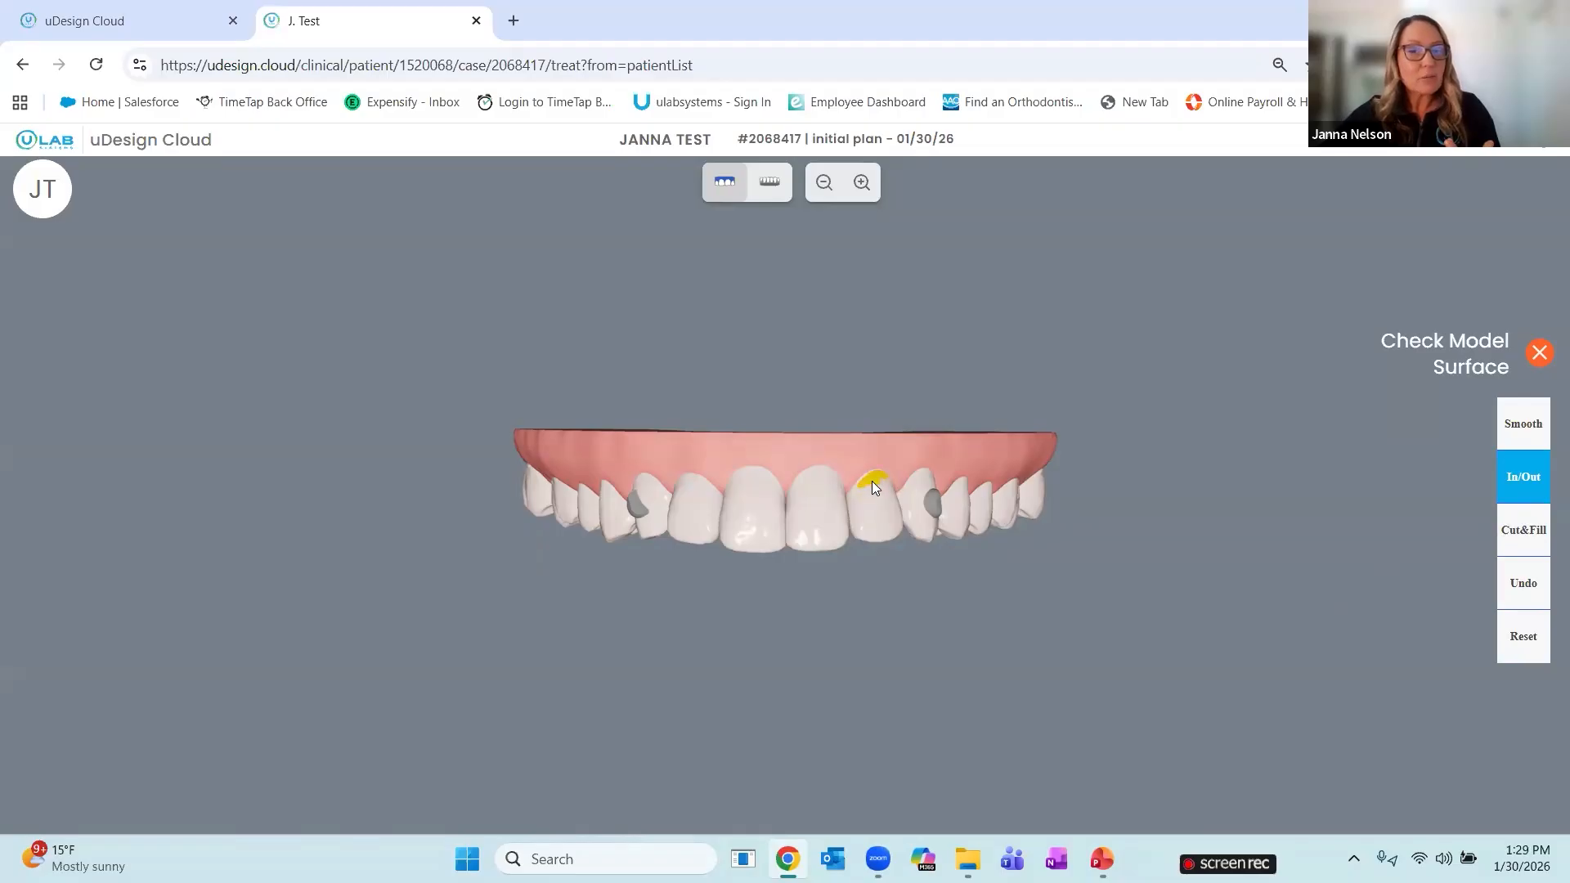
pyautogui.click(869, 483)
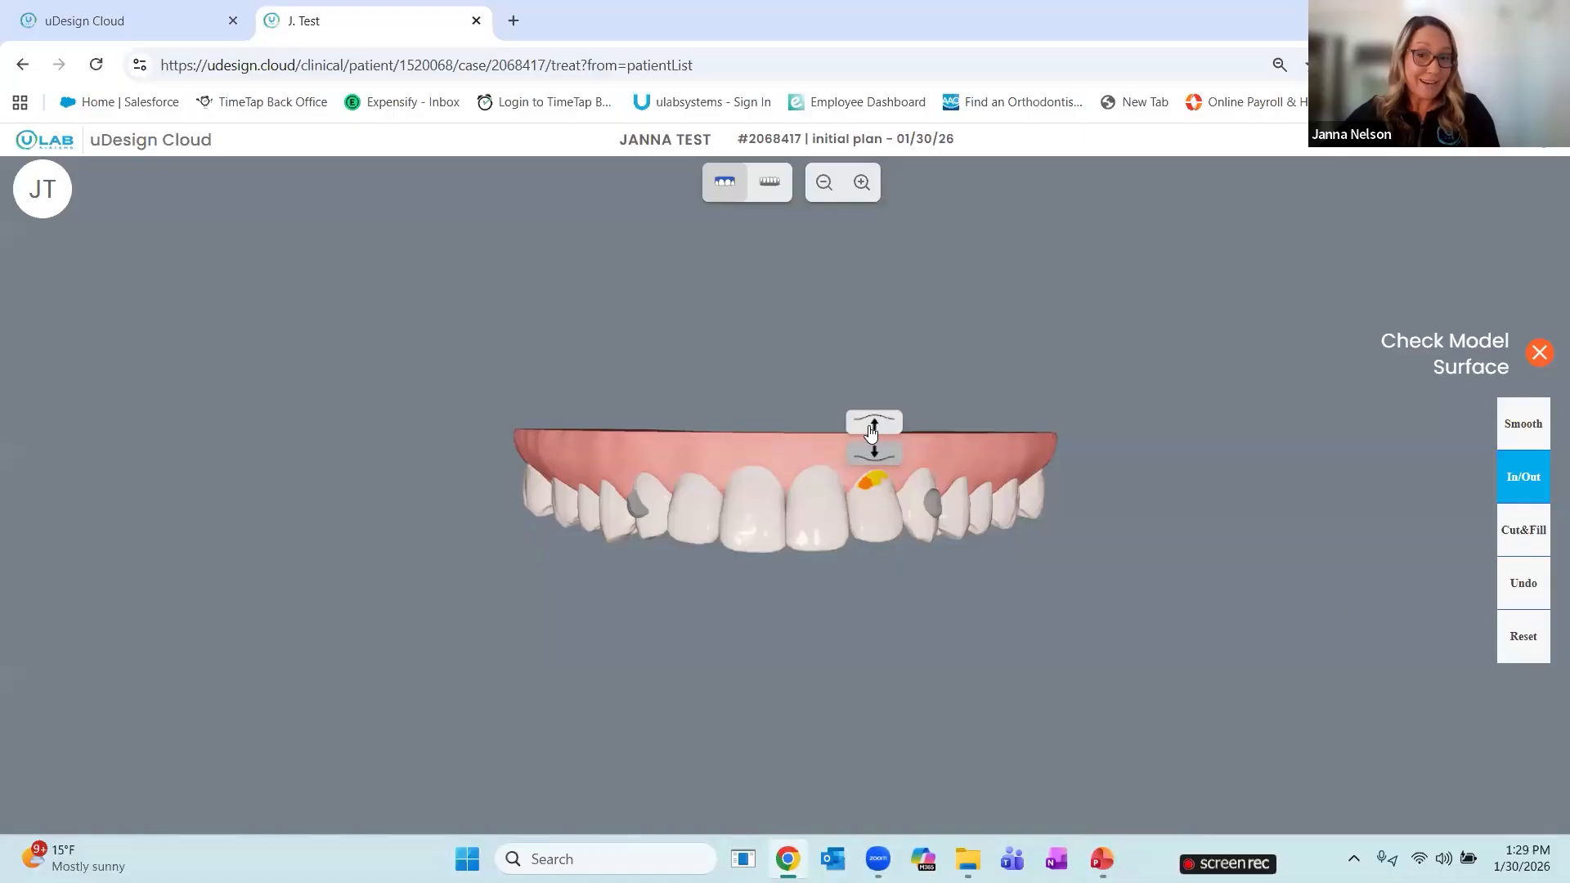
pyautogui.moveTo(1011, 510); pyautogui.dragTo(938, 489)
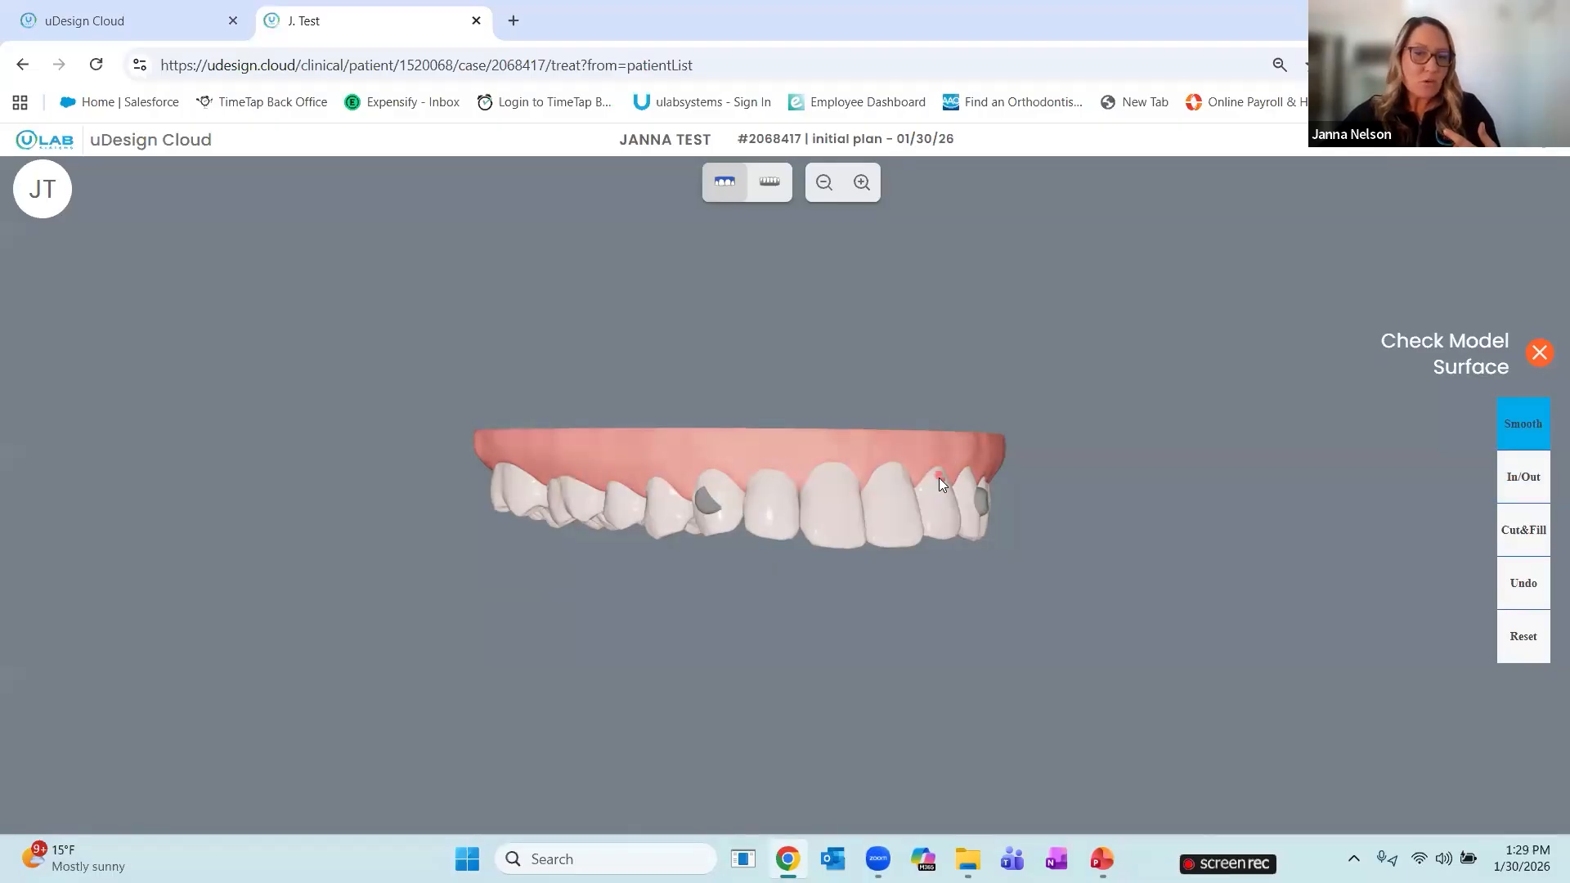
pyautogui.click(926, 504)
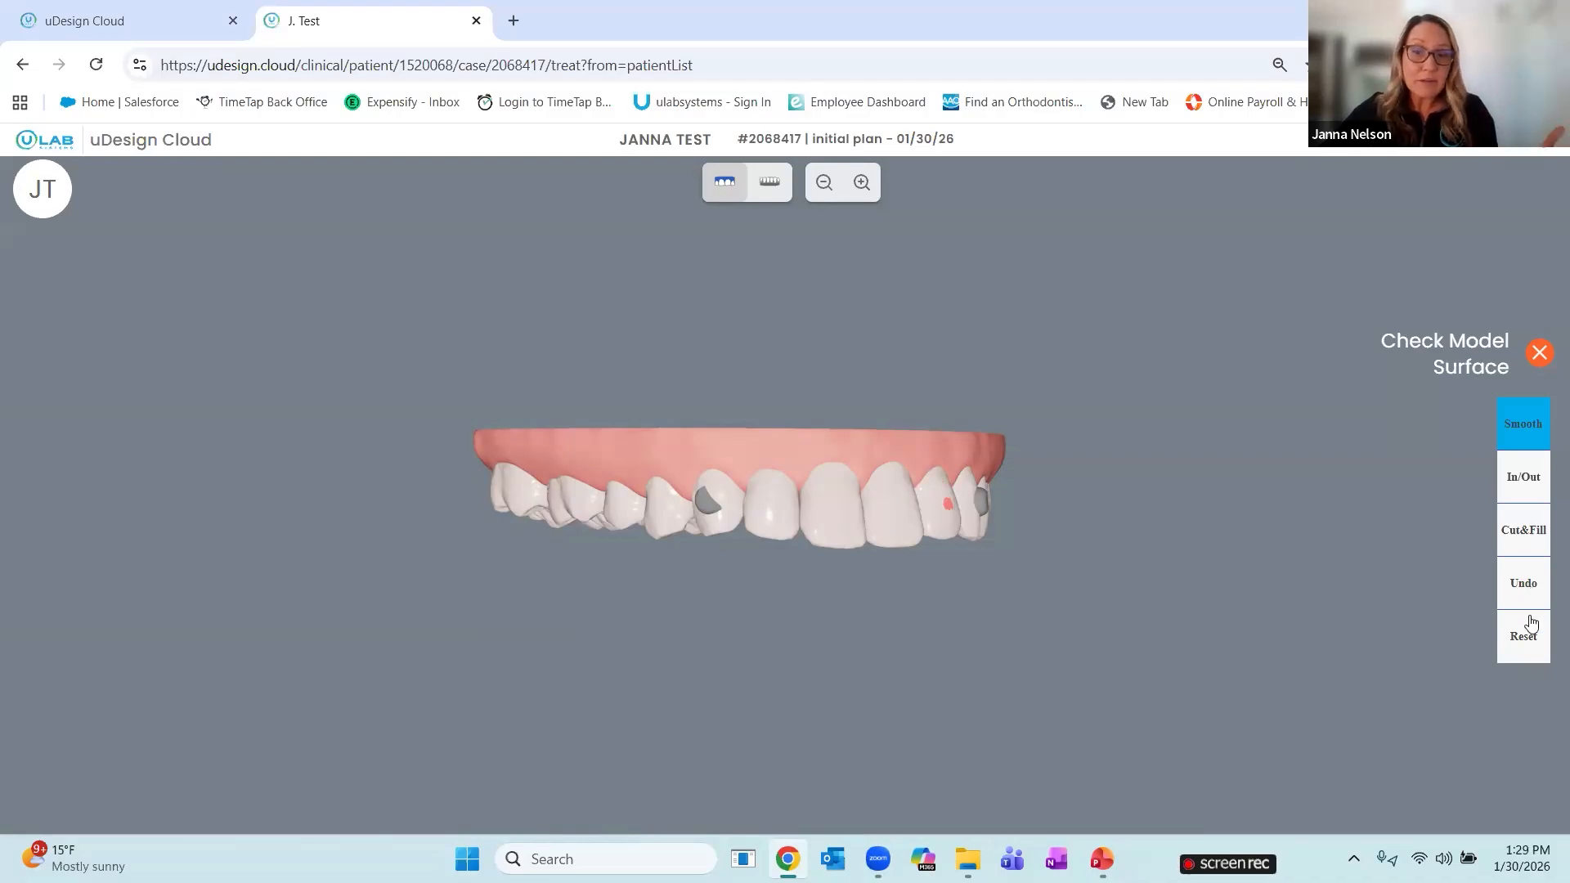
pyautogui.click(1540, 353)
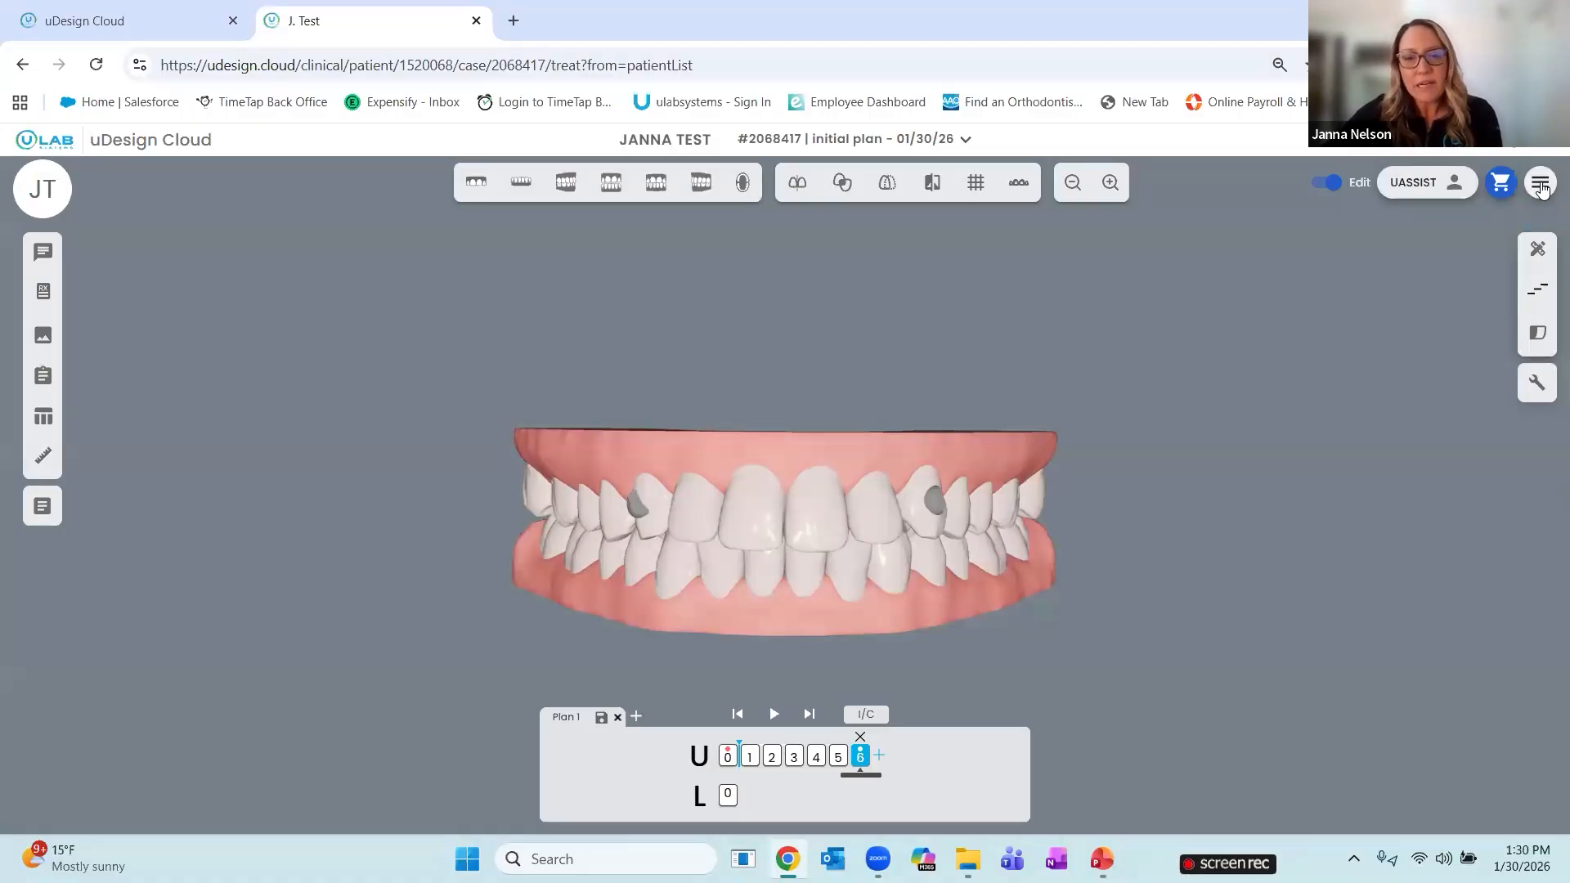
# Start an STL export of the plan and go through the stage number, label and digital fill settings
pyautogui.click(1540, 185)
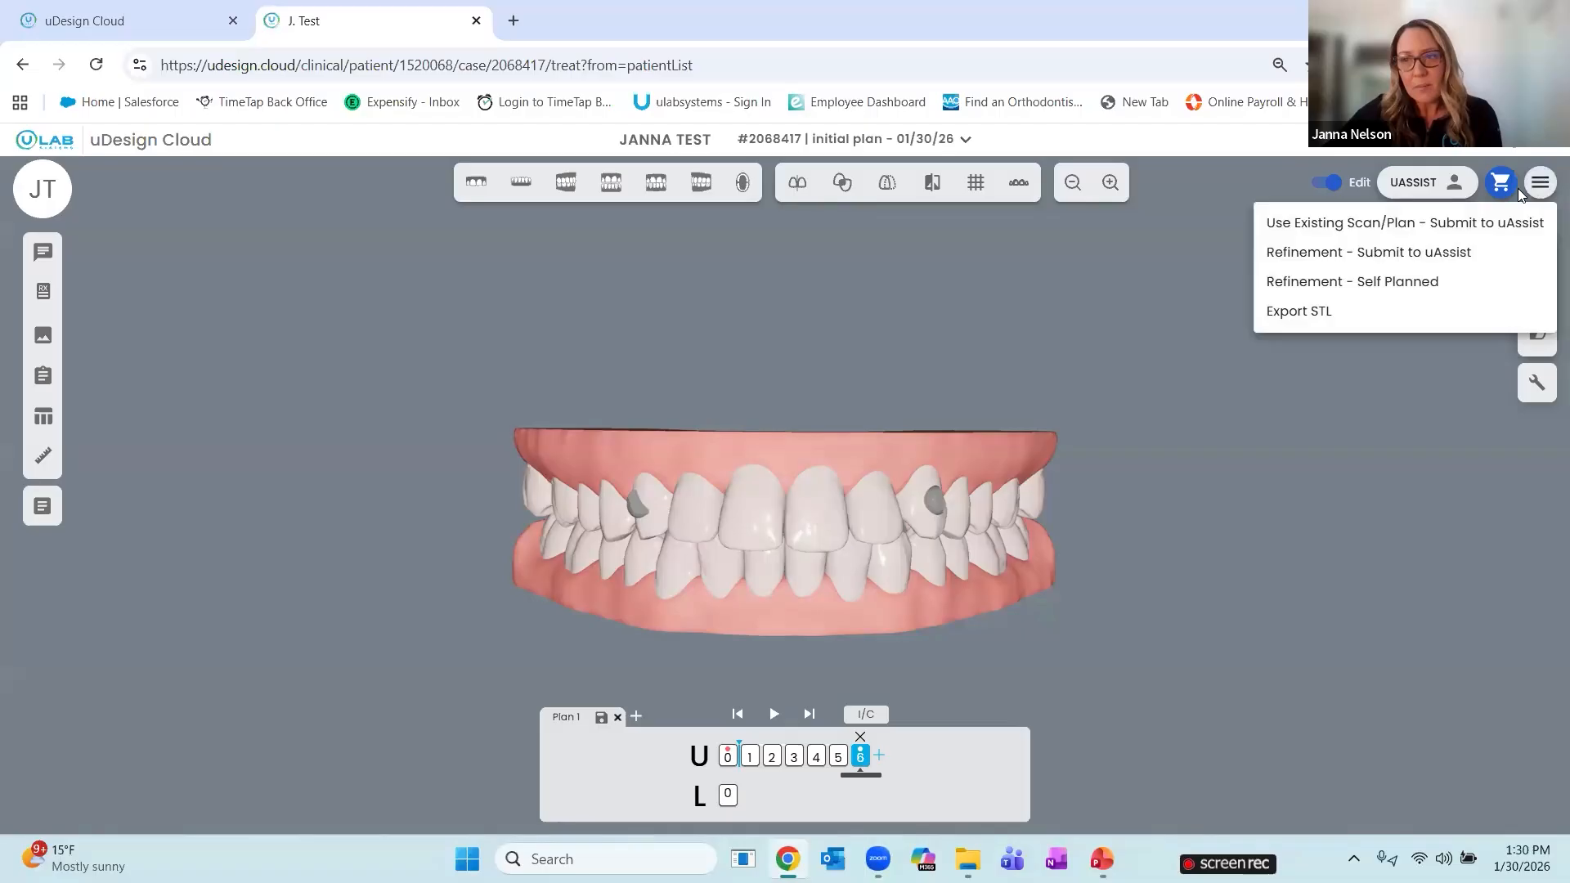
pyautogui.click(1284, 313)
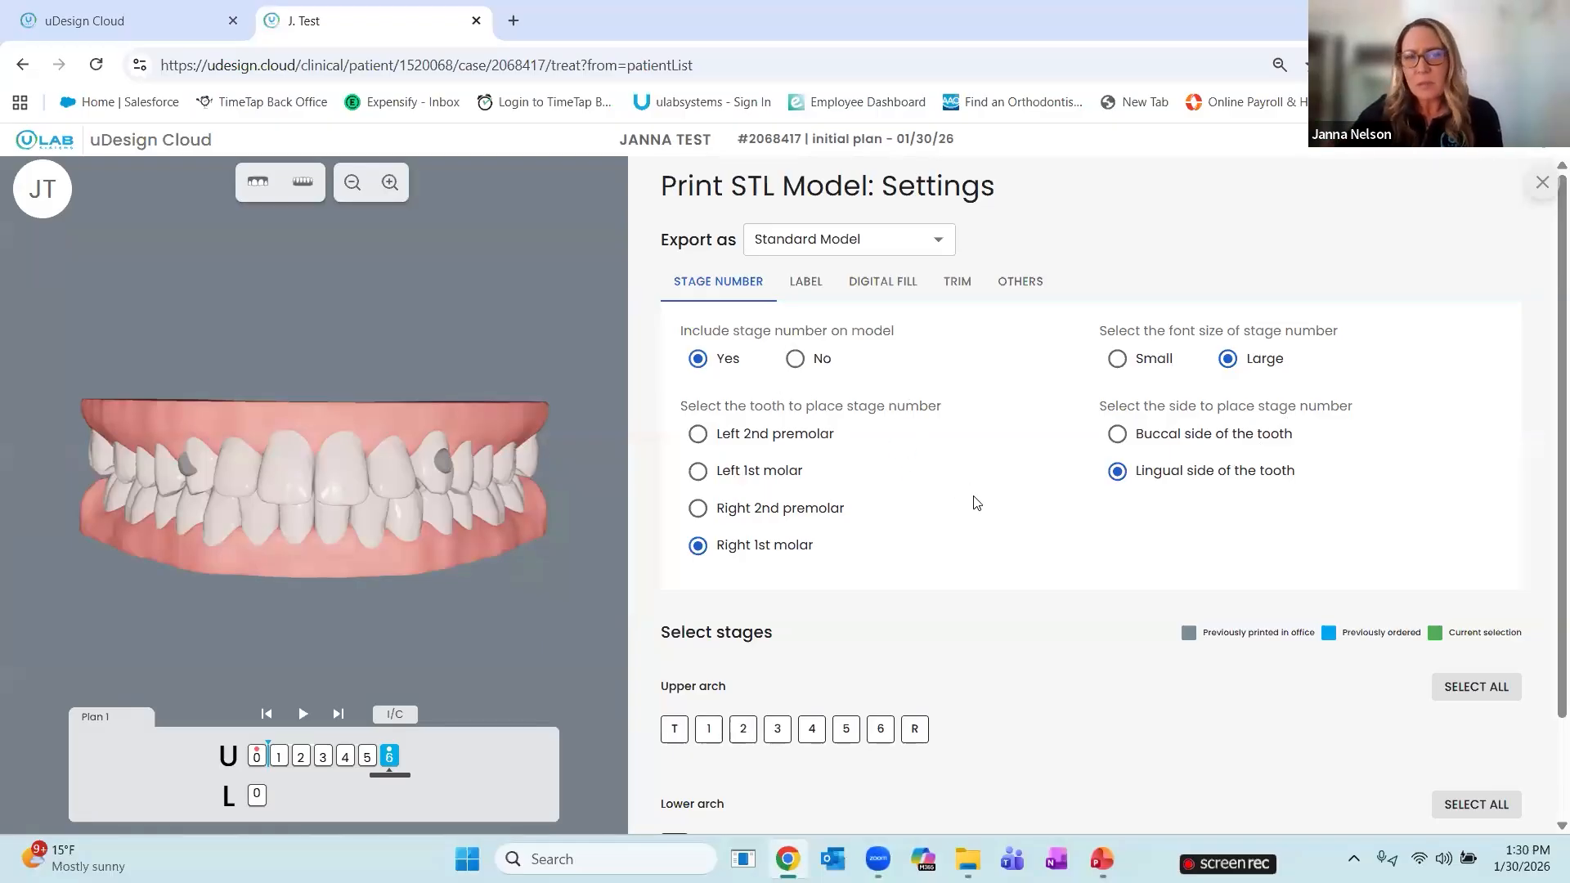
pyautogui.click(801, 288)
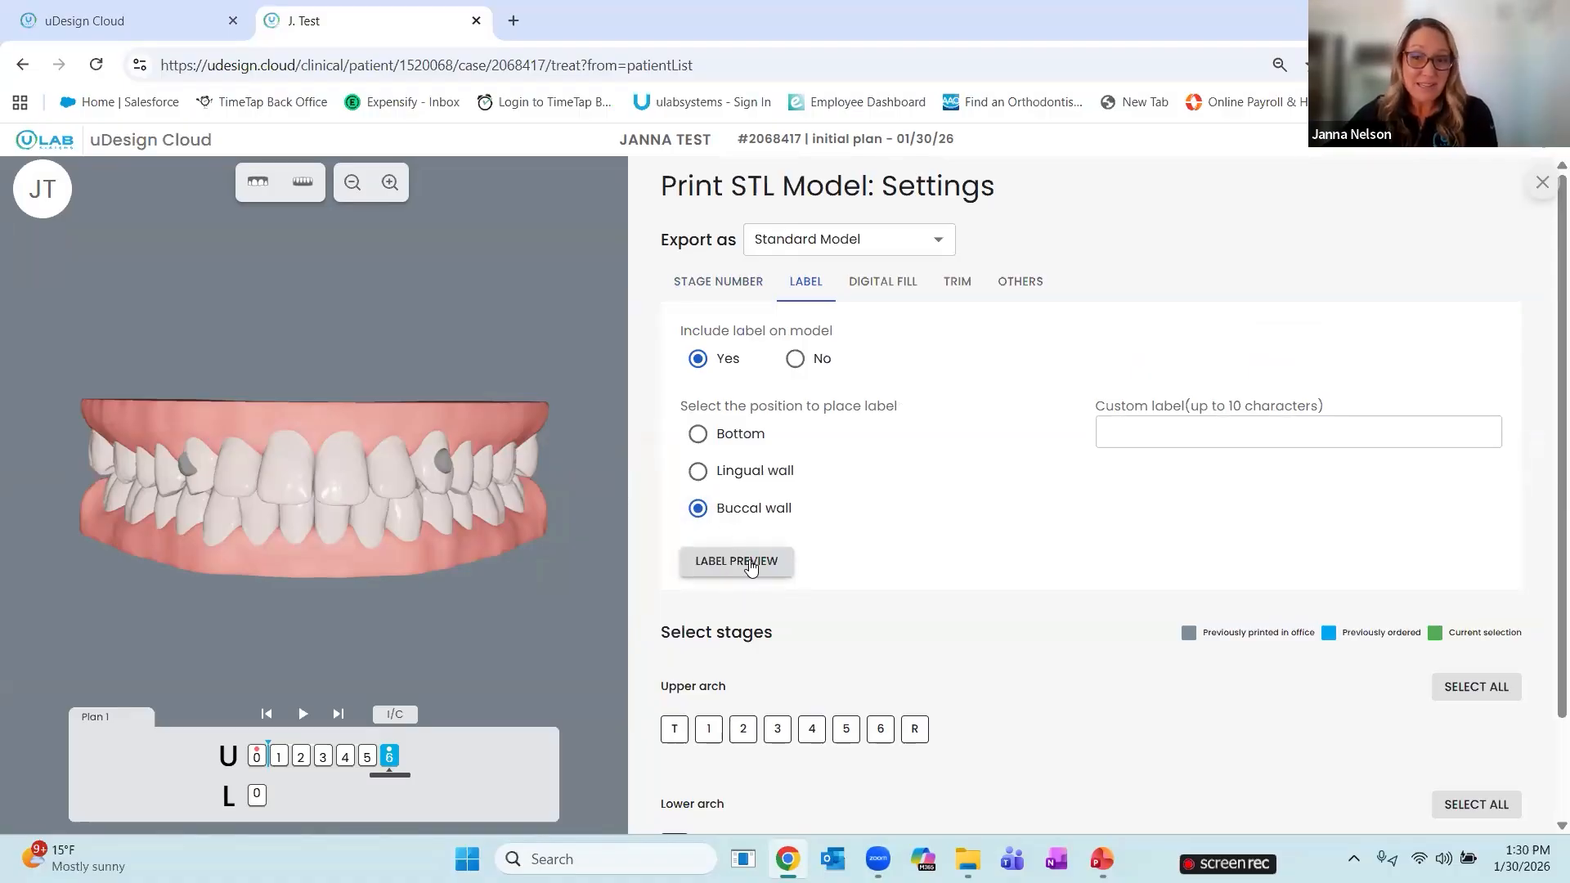
pyautogui.click(876, 286)
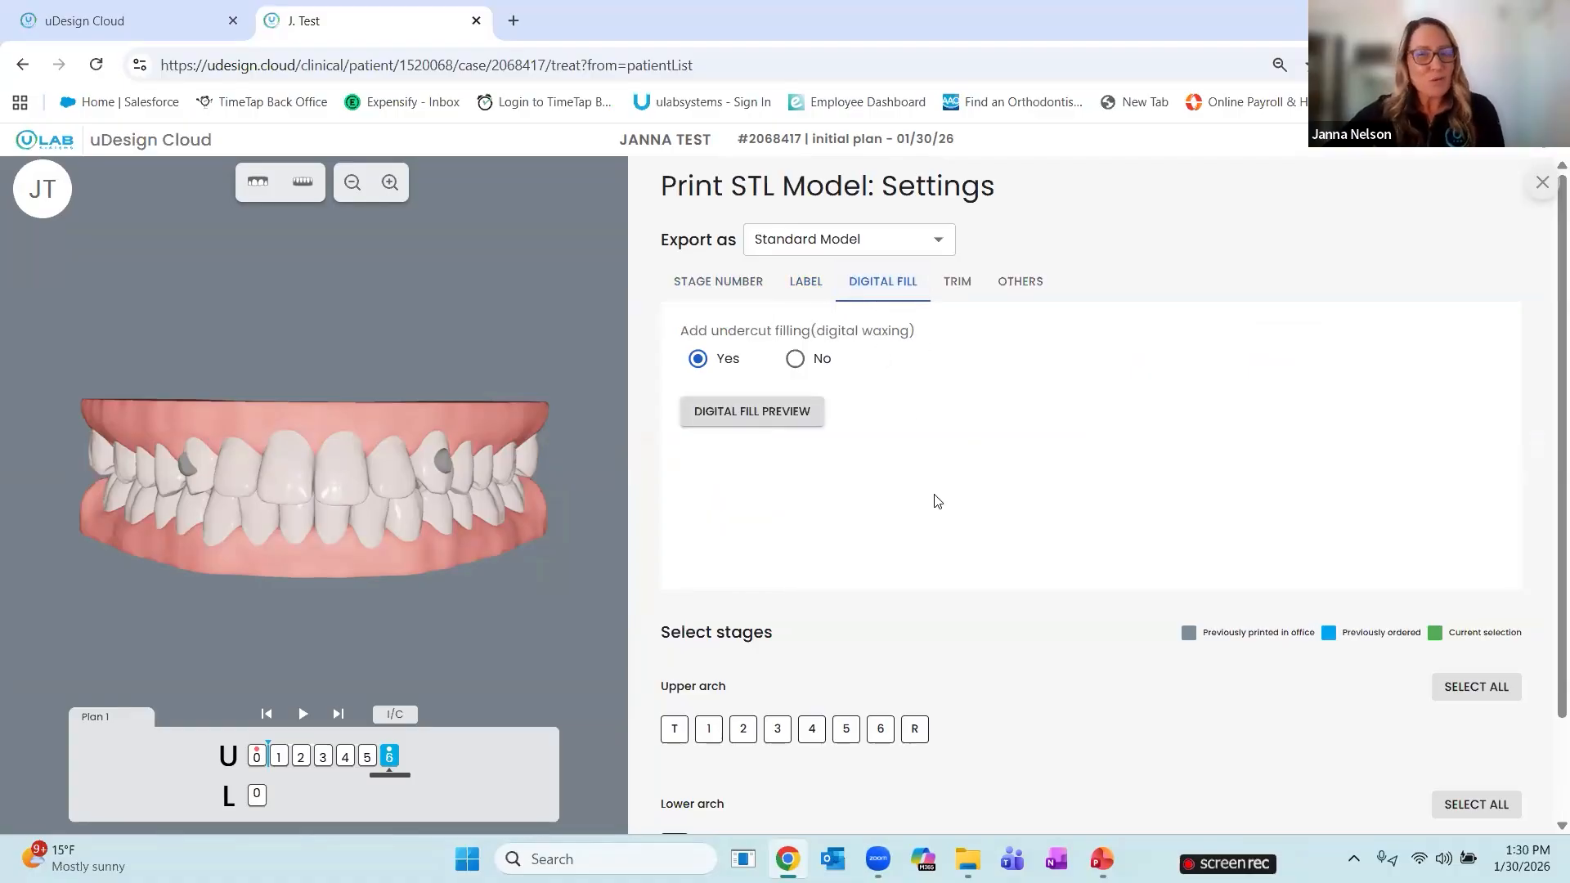
# Preview the digital fill up close and raise the posterior buccal interproximal filling to about 70% of its range
pyautogui.click(768, 423)
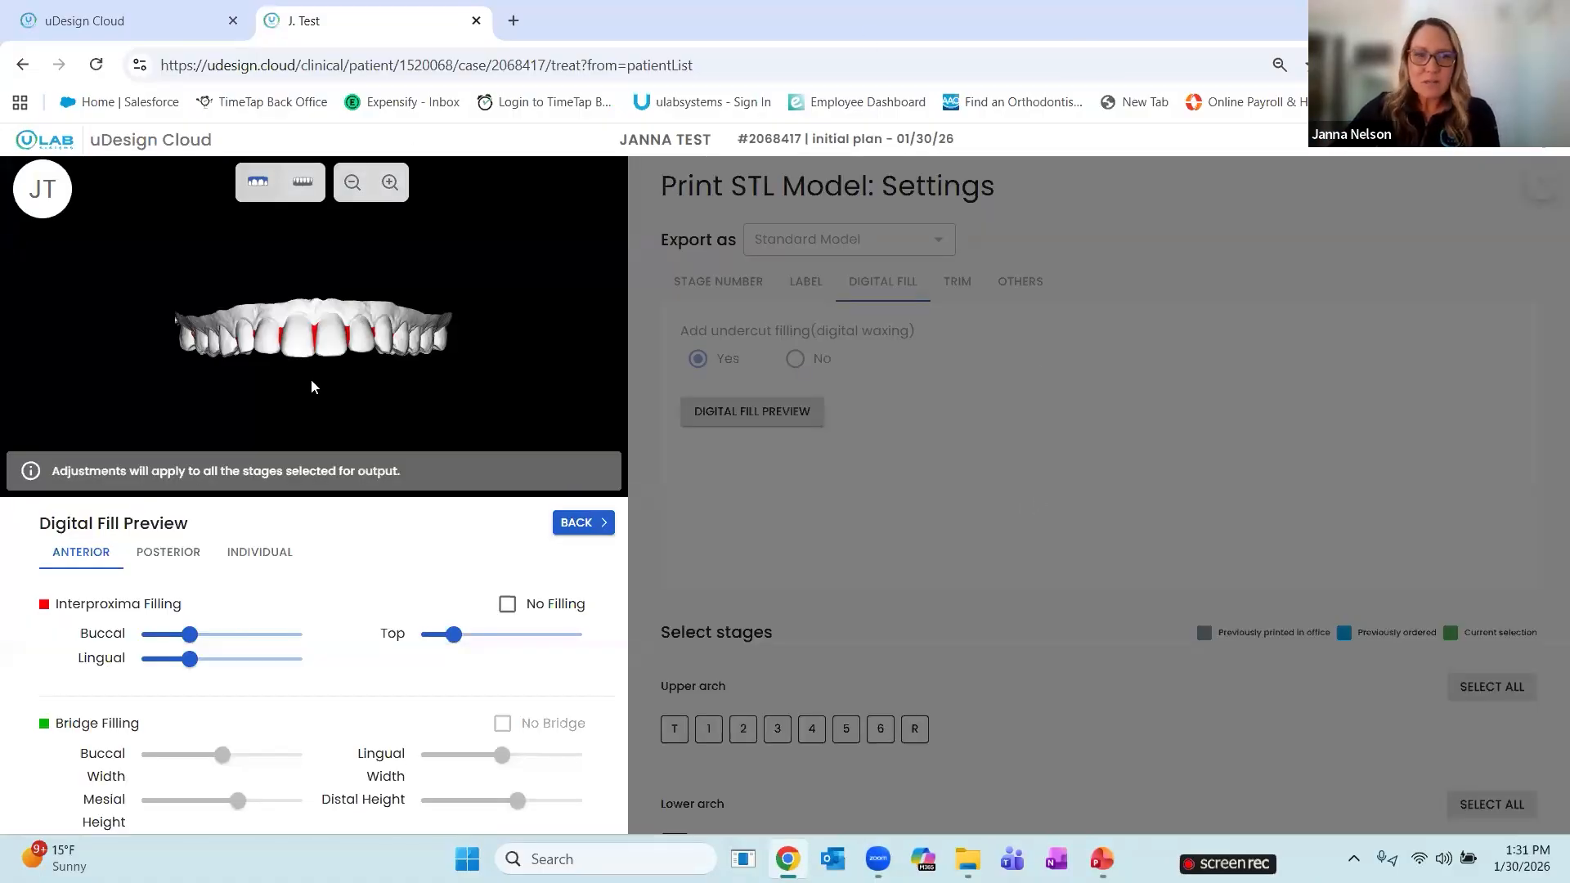
pyautogui.moveTo(343, 360); pyautogui.dragTo(462, 358)
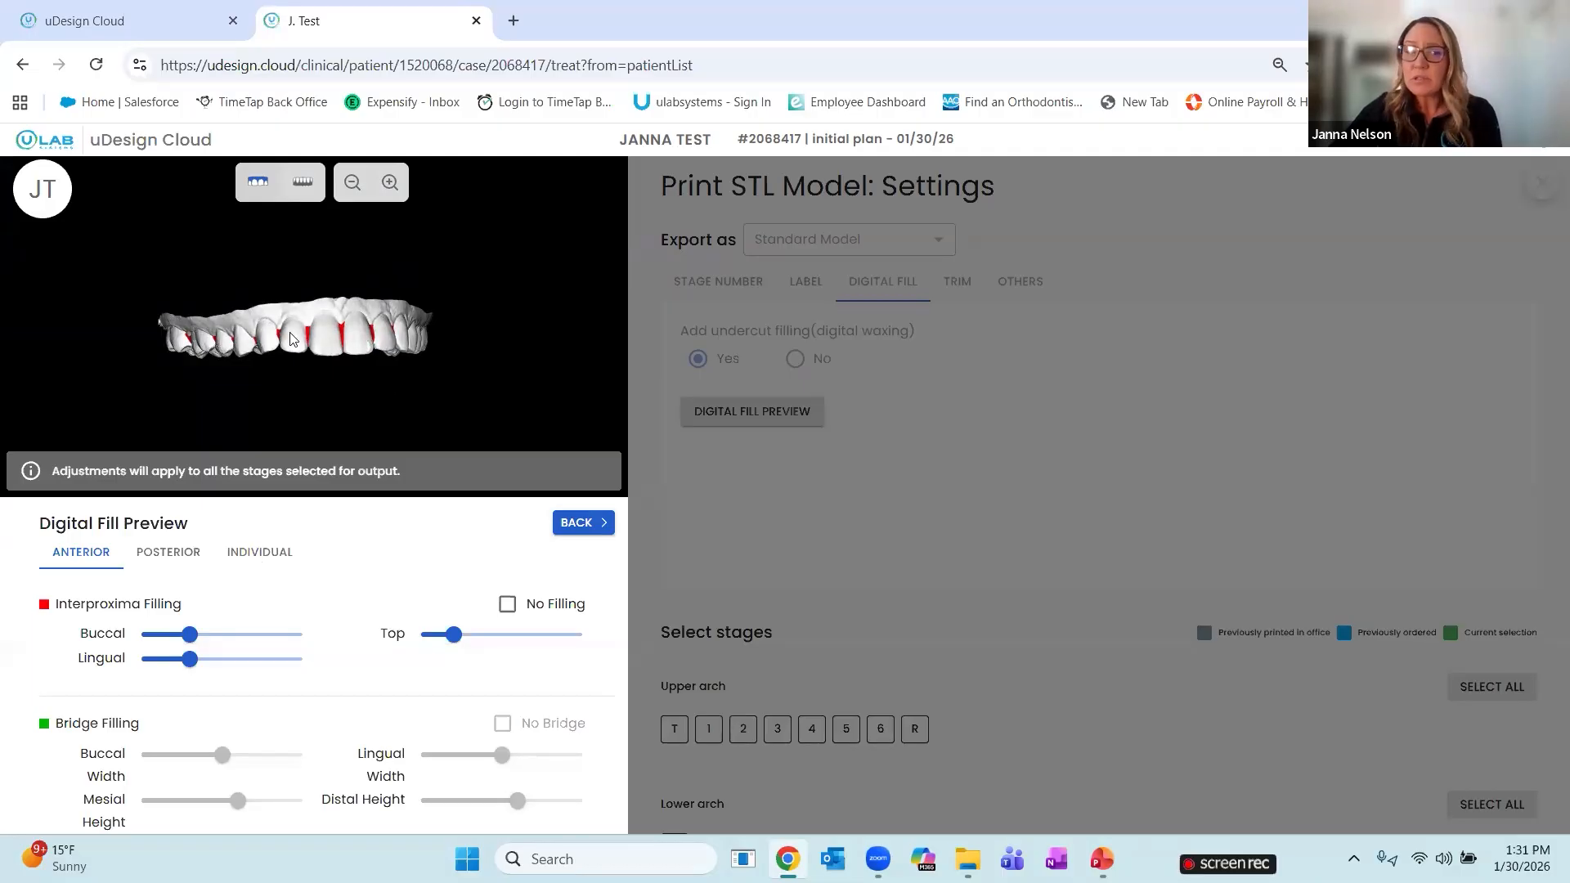
pyautogui.scroll(2, 335, 372)
pyautogui.scroll(2, 334, 372)
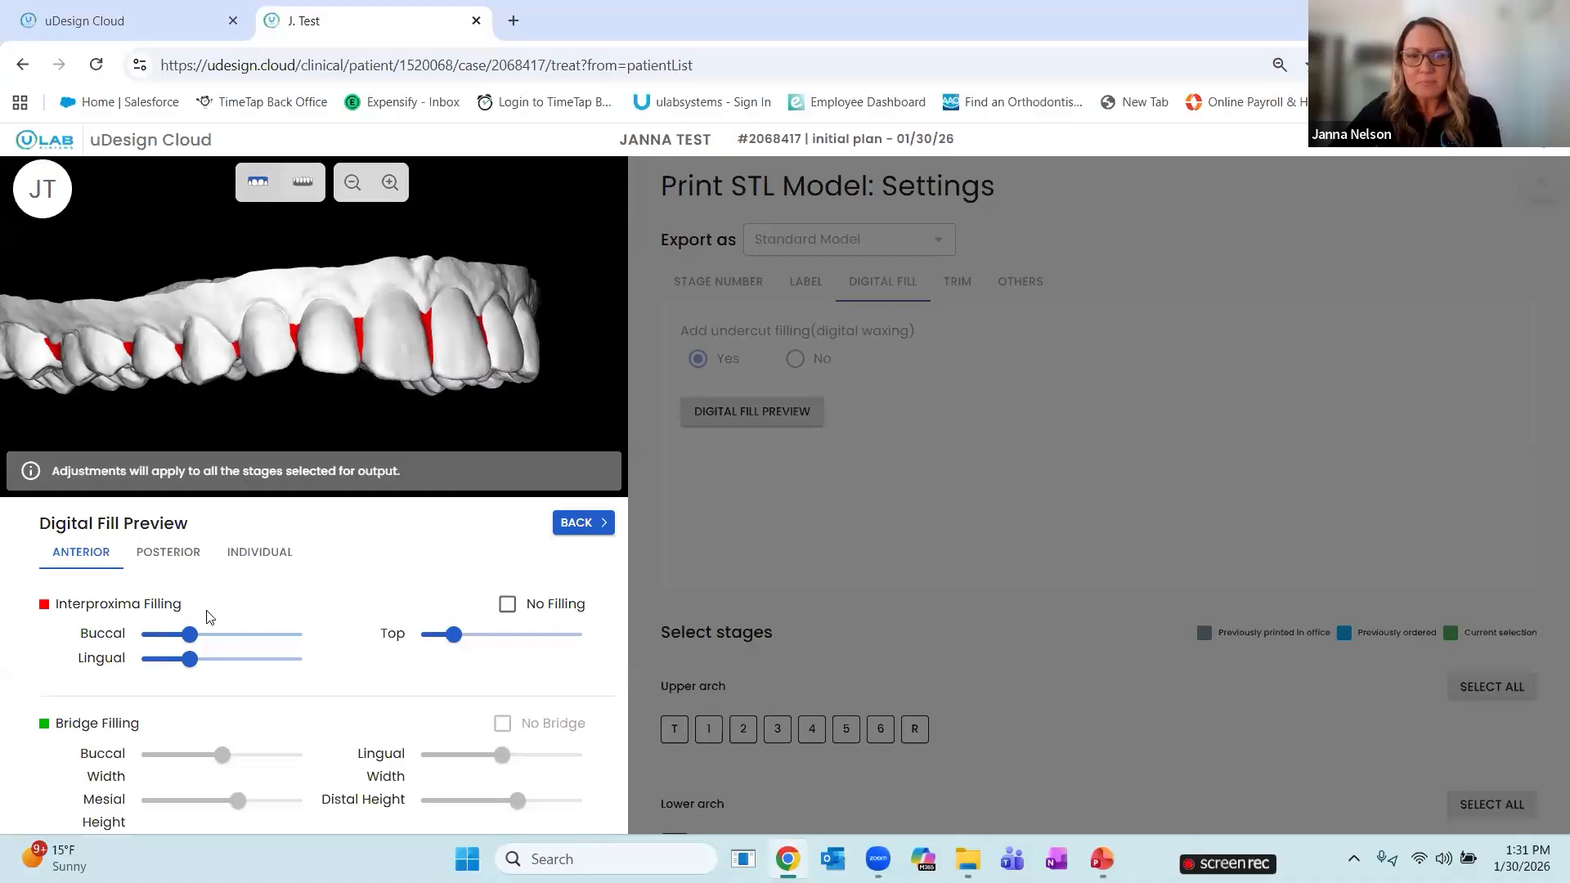
pyautogui.click(177, 552)
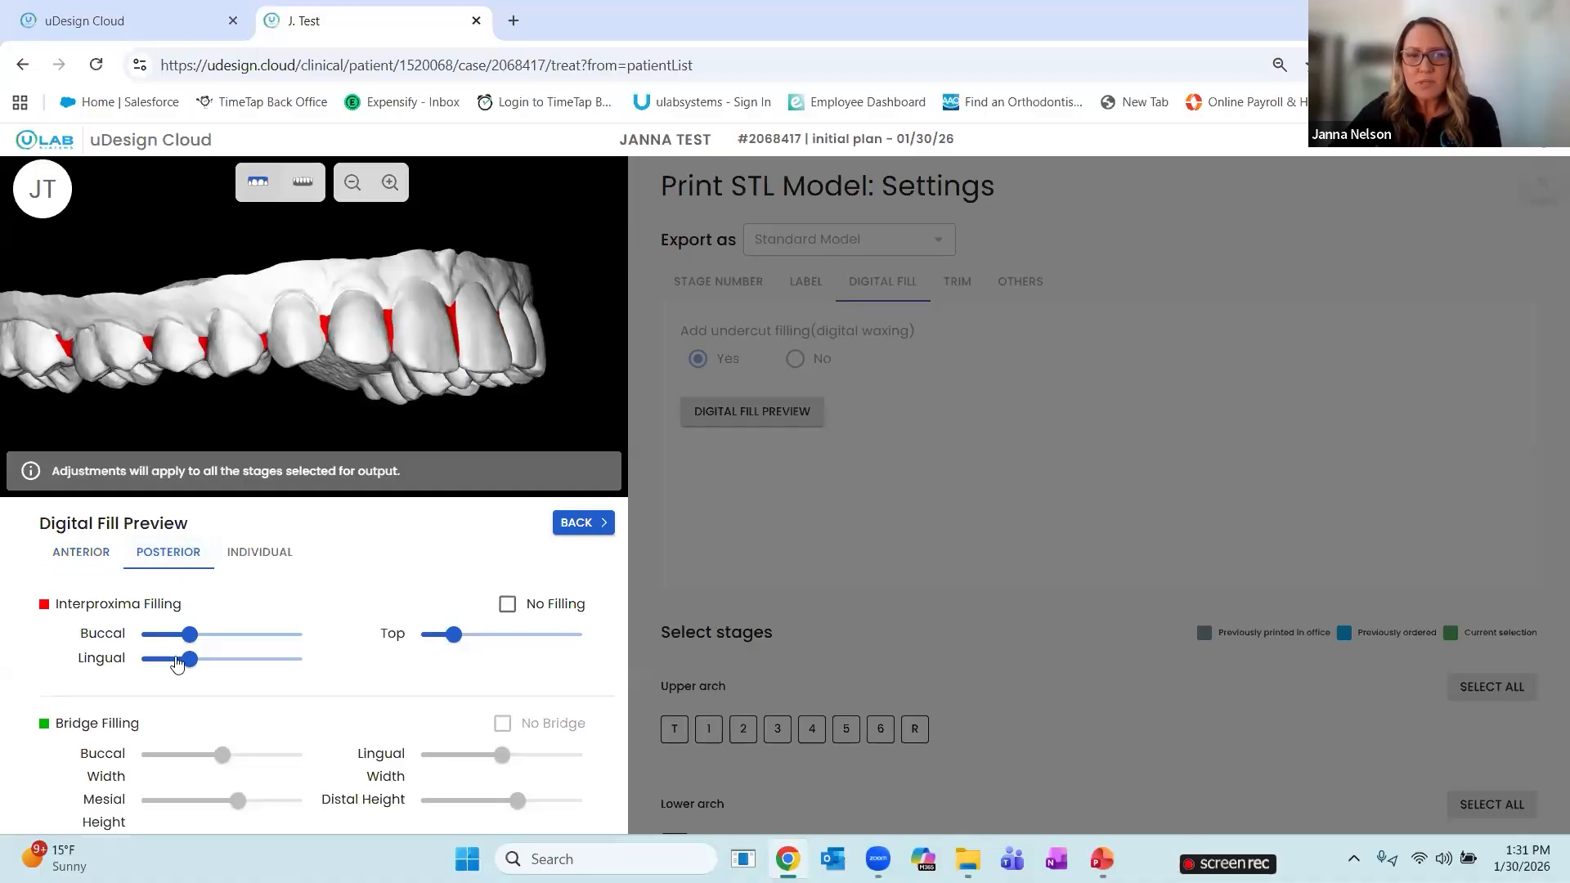
pyautogui.moveTo(188, 640); pyautogui.dragTo(255, 652)
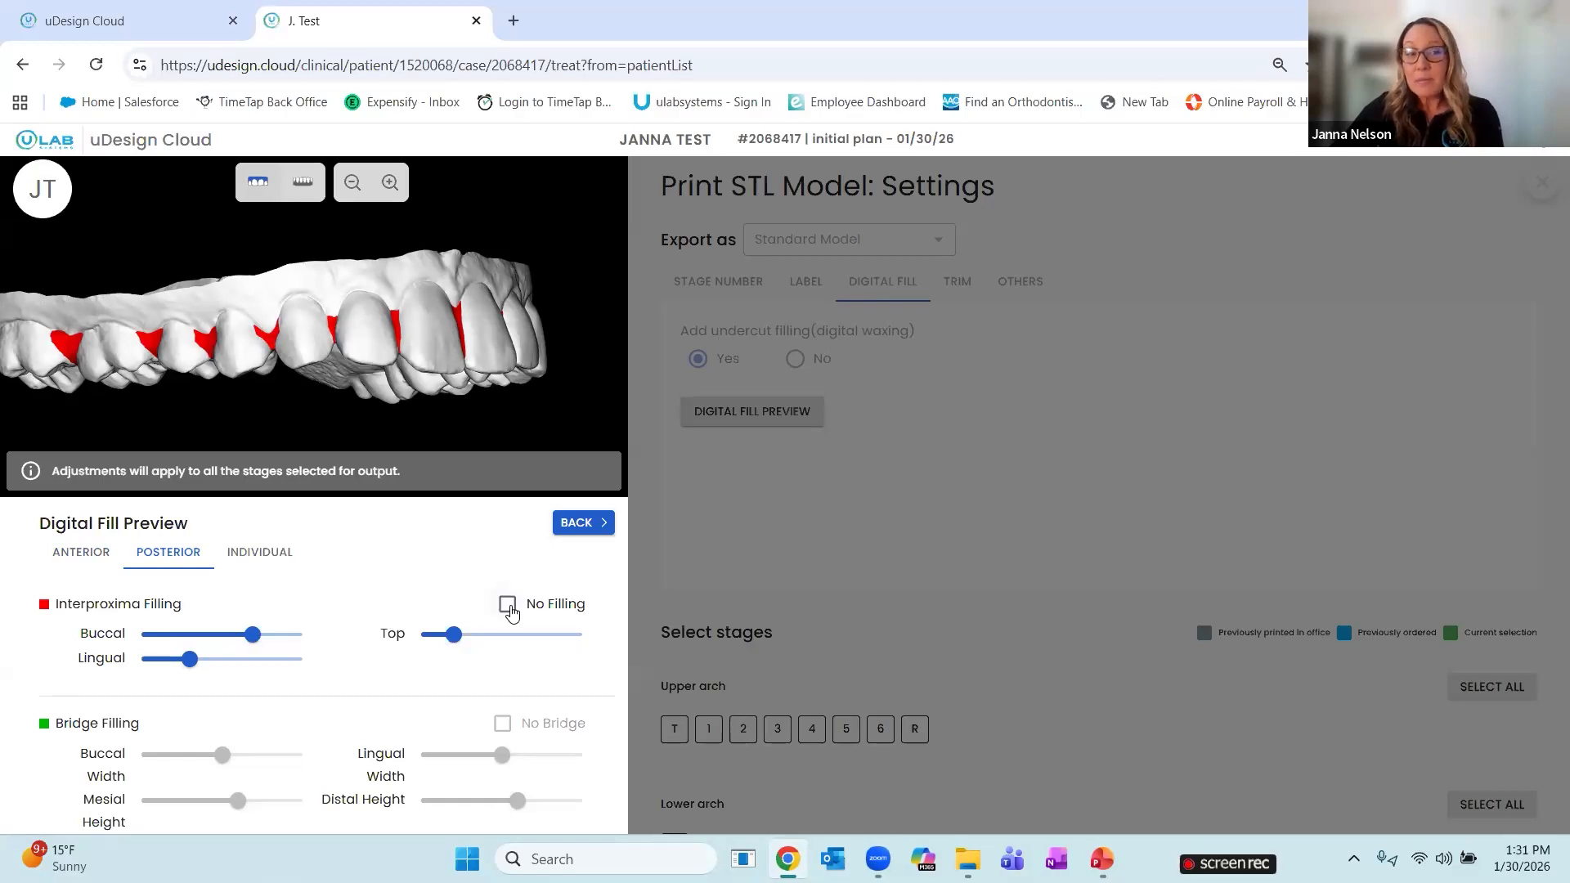
# Set the anterior interproximal area to No Filling, check the front teeth, and return to the export settings
pyautogui.click(100, 563)
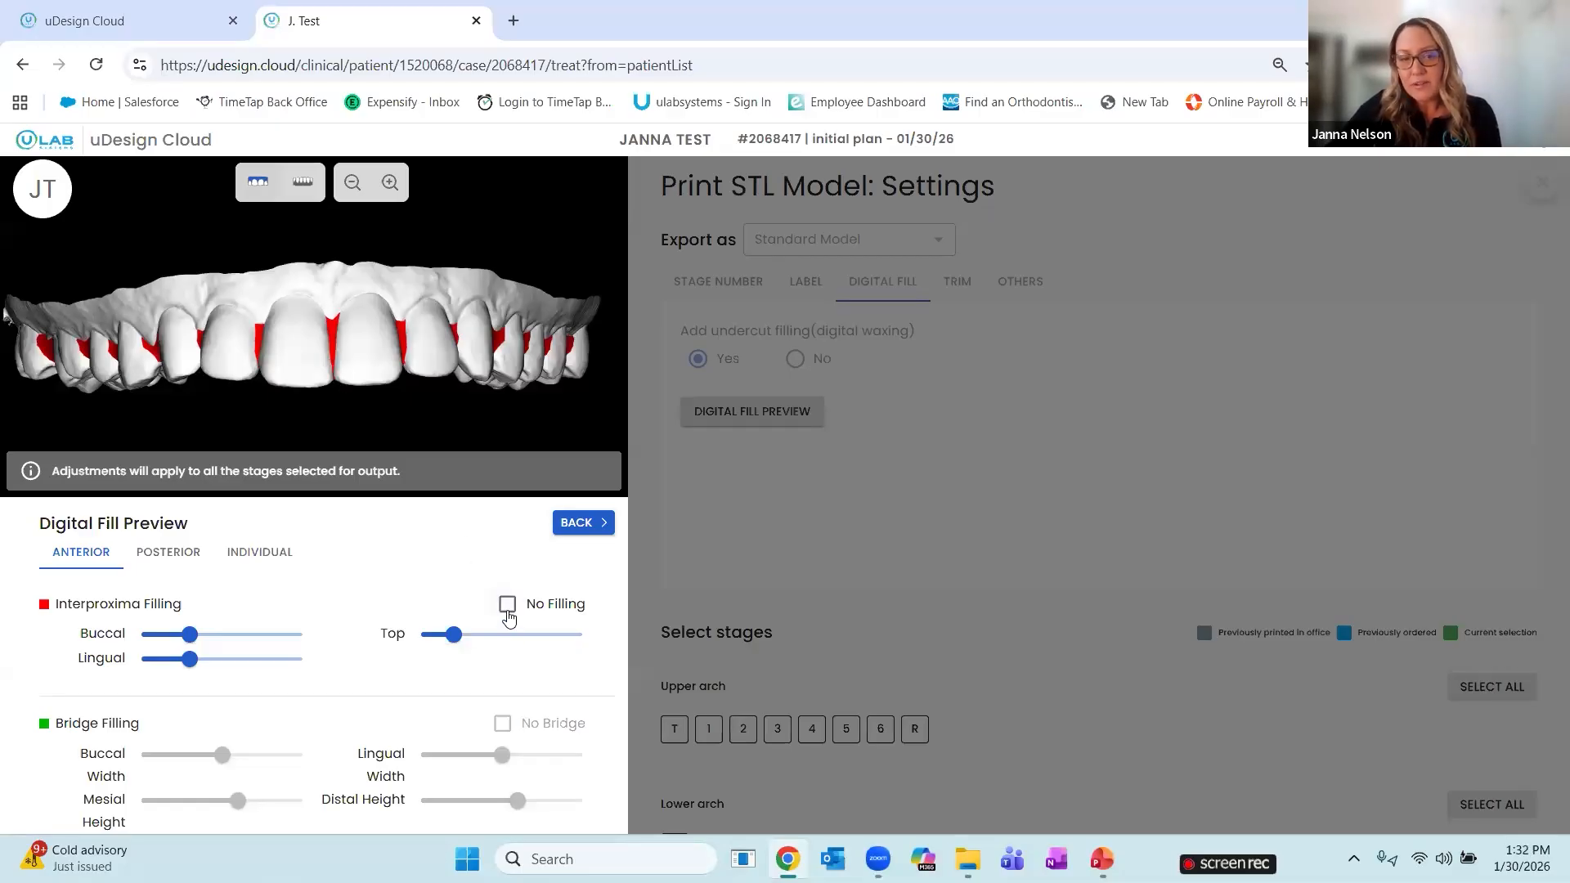
pyautogui.click(507, 604)
pyautogui.moveTo(349, 355); pyautogui.dragTo(344, 352)
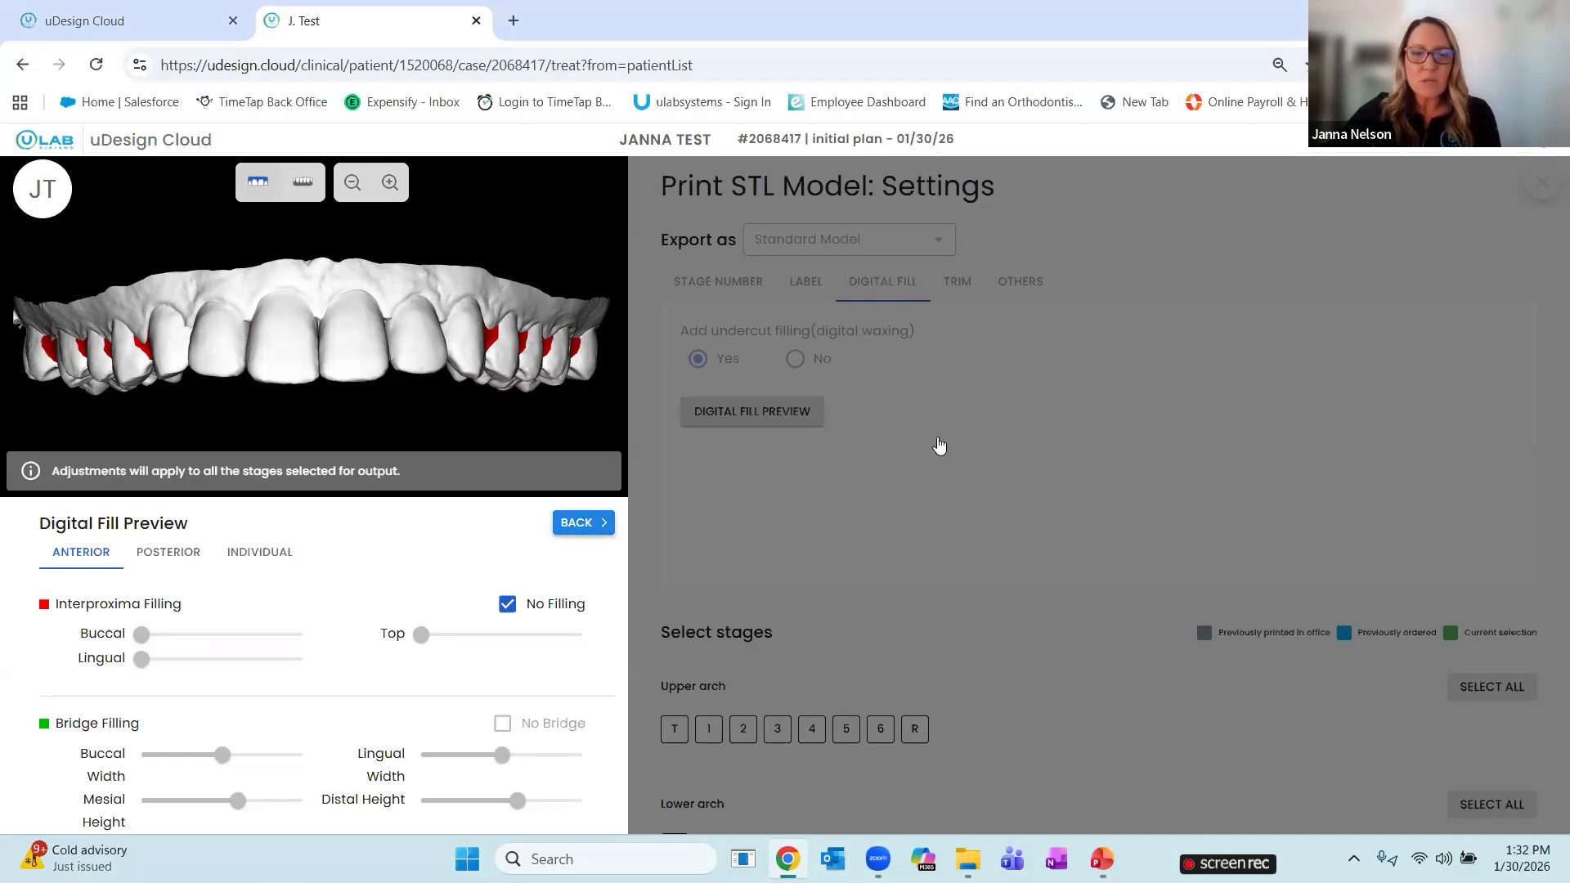
pyautogui.click(1235, 396)
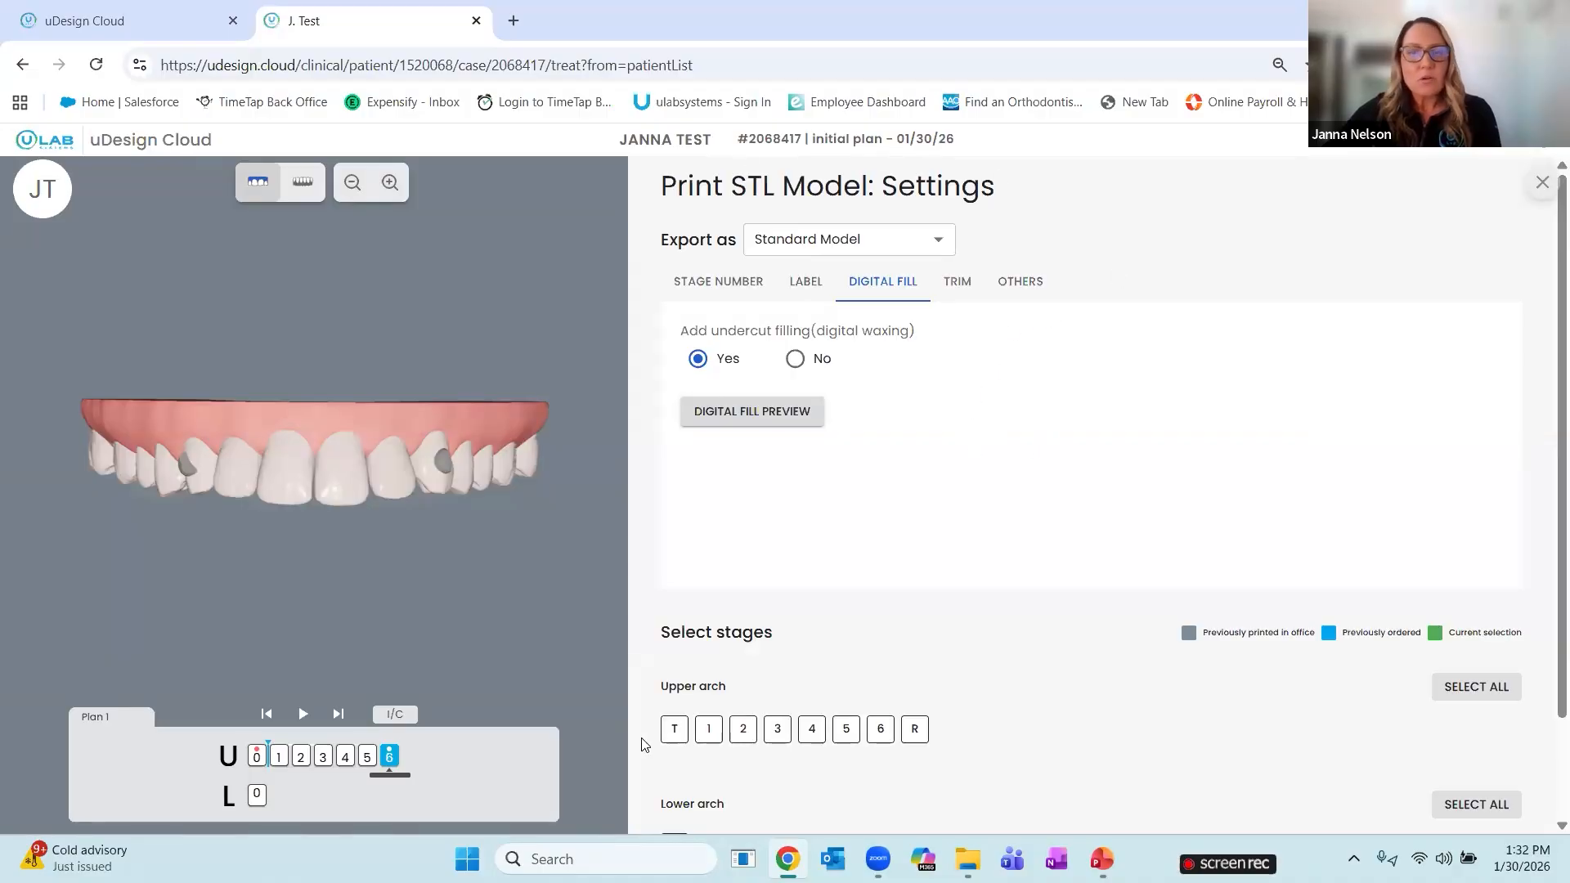
# Select upper arch stages T and 1 for the STL export and start preparing the download
pyautogui.scroll(-2, 941, 736)
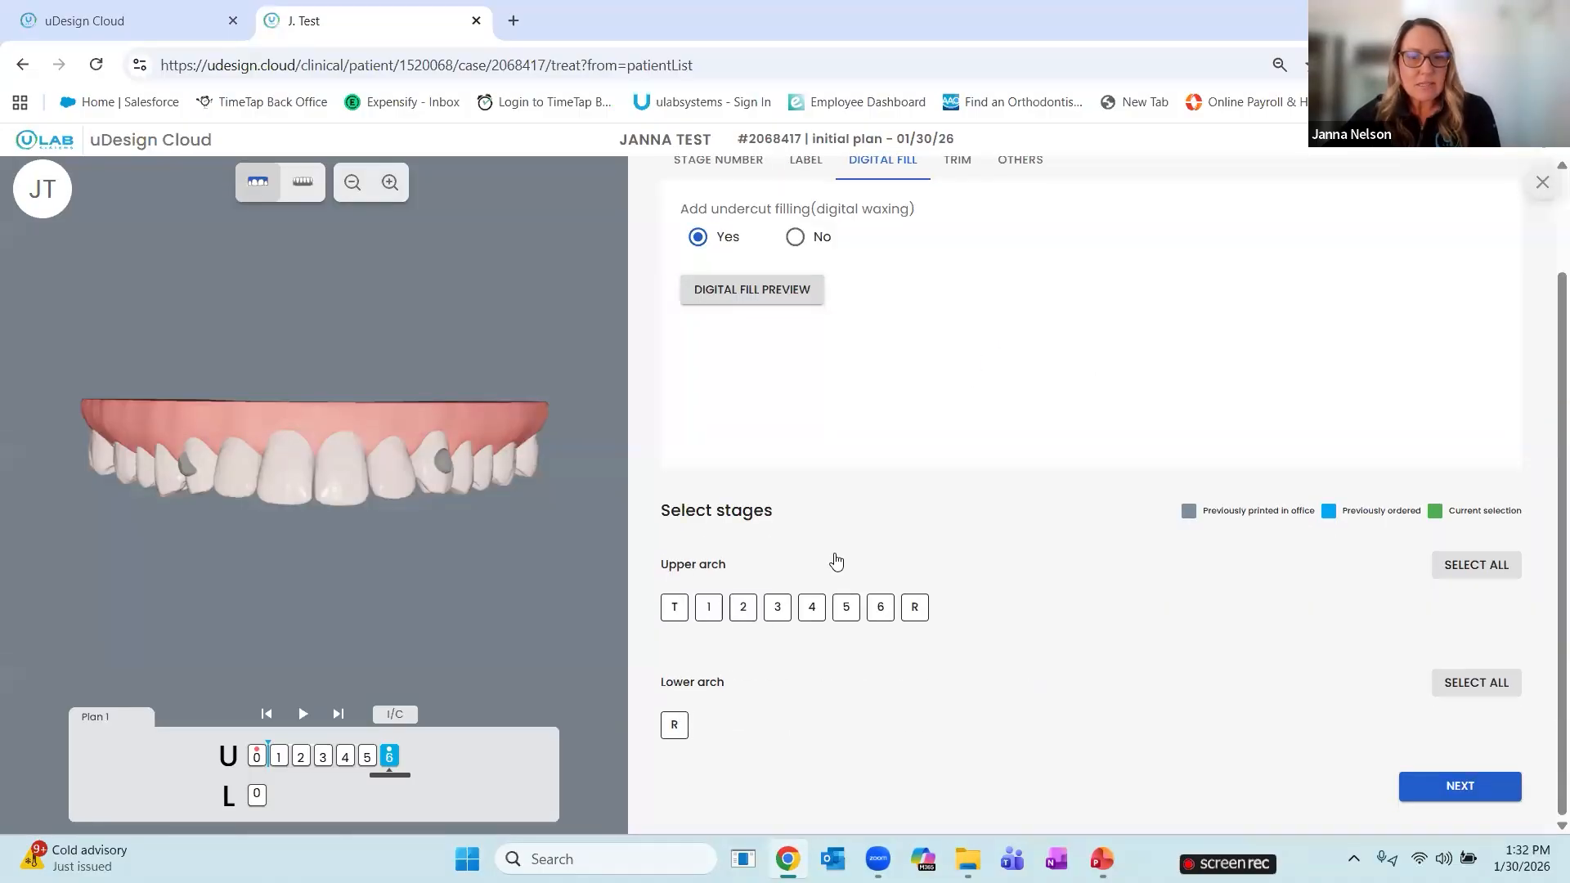
pyautogui.click(675, 612)
pyautogui.click(708, 615)
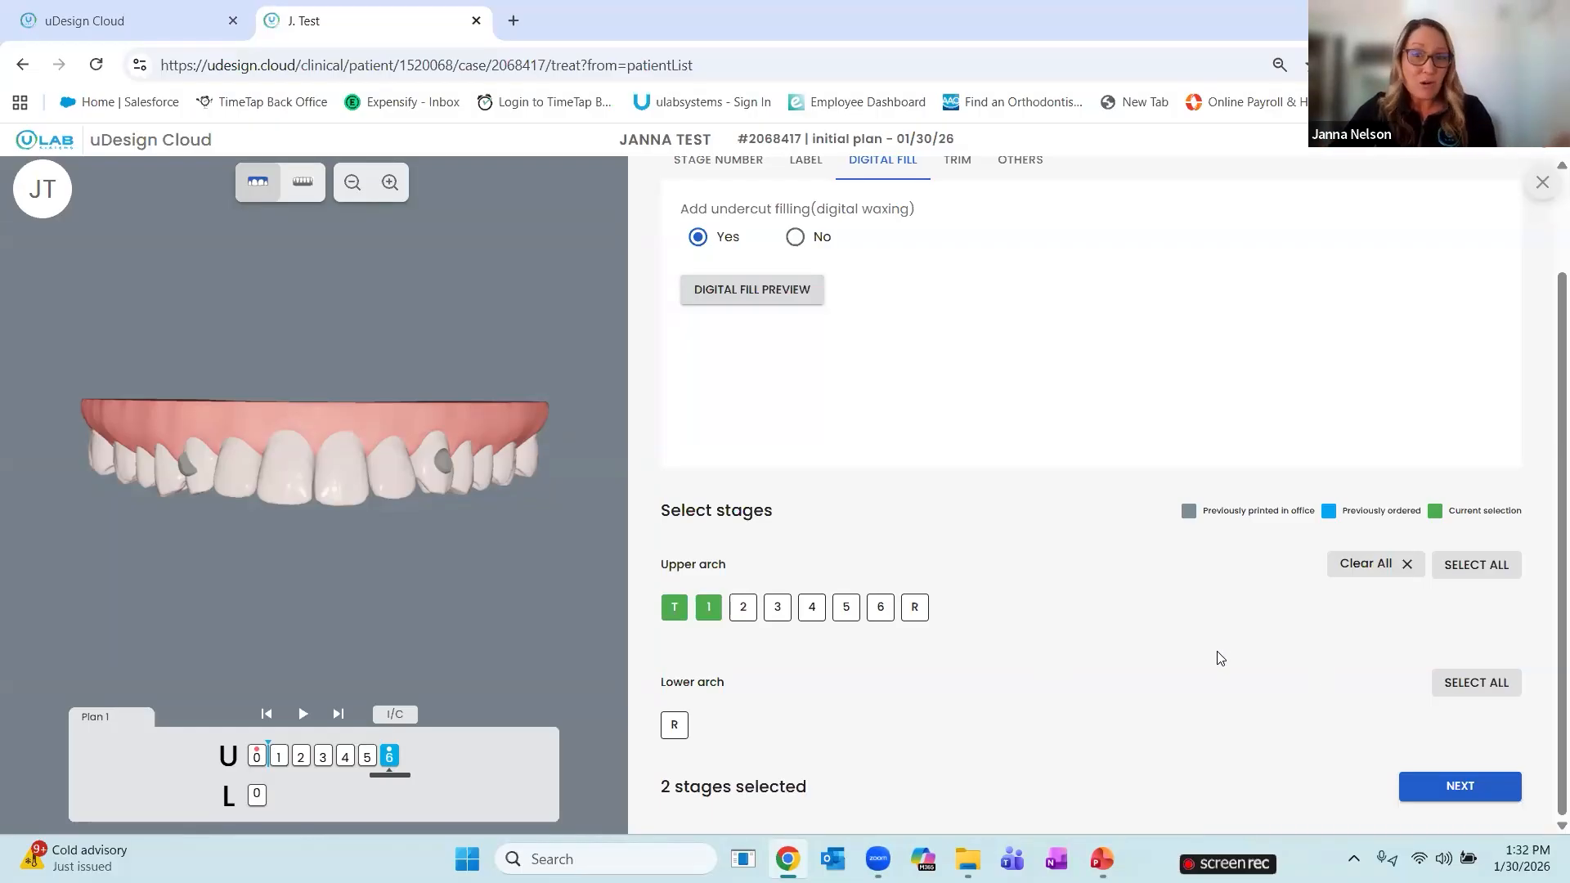
pyautogui.click(1430, 785)
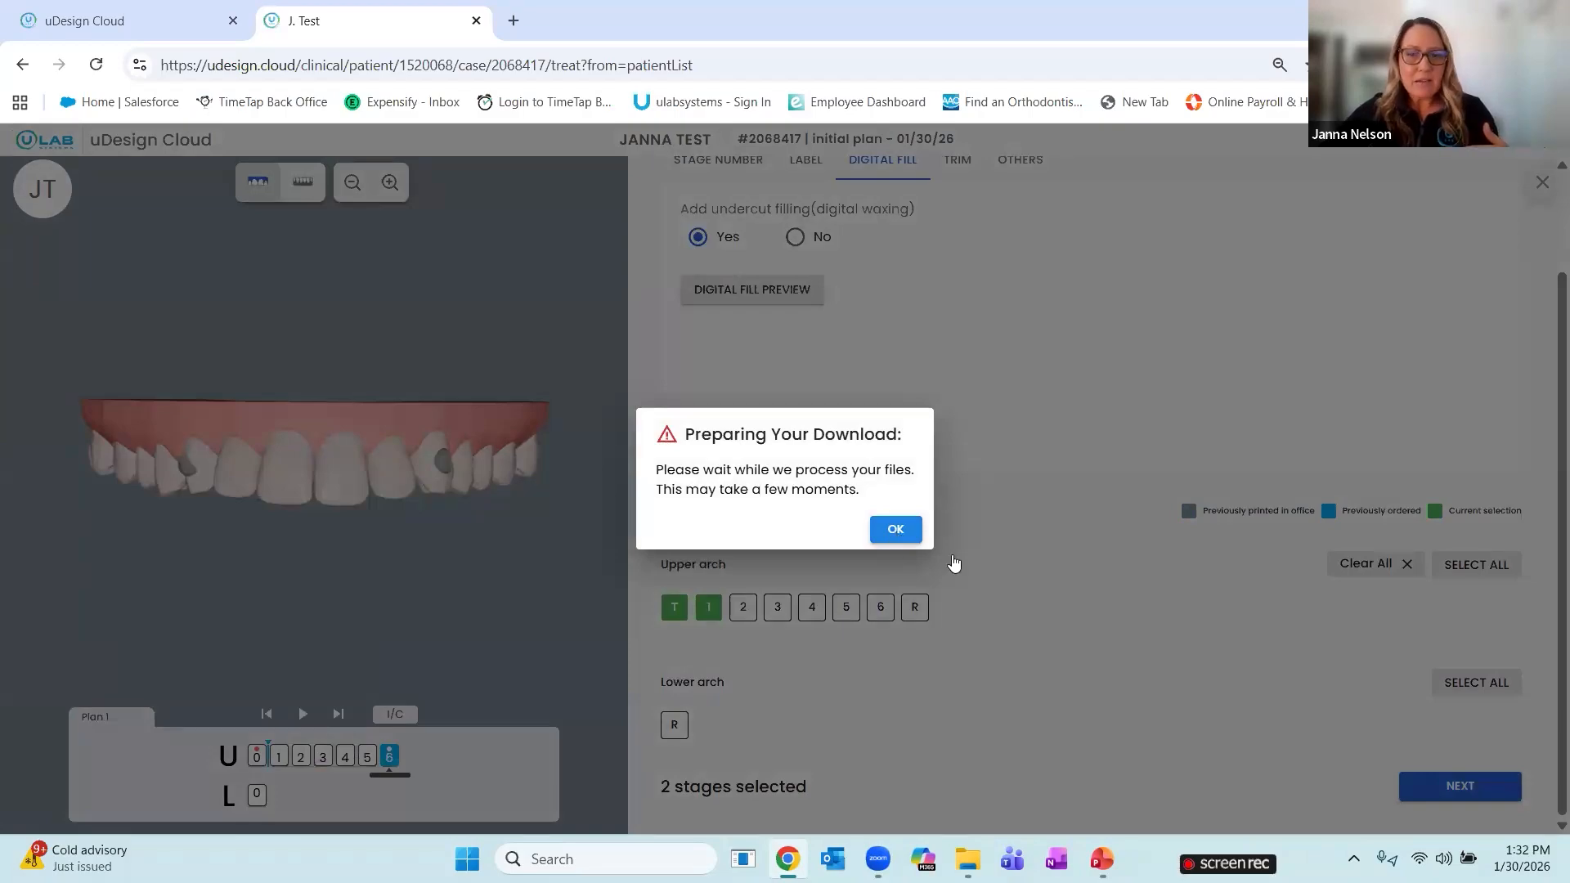
pyautogui.click(896, 532)
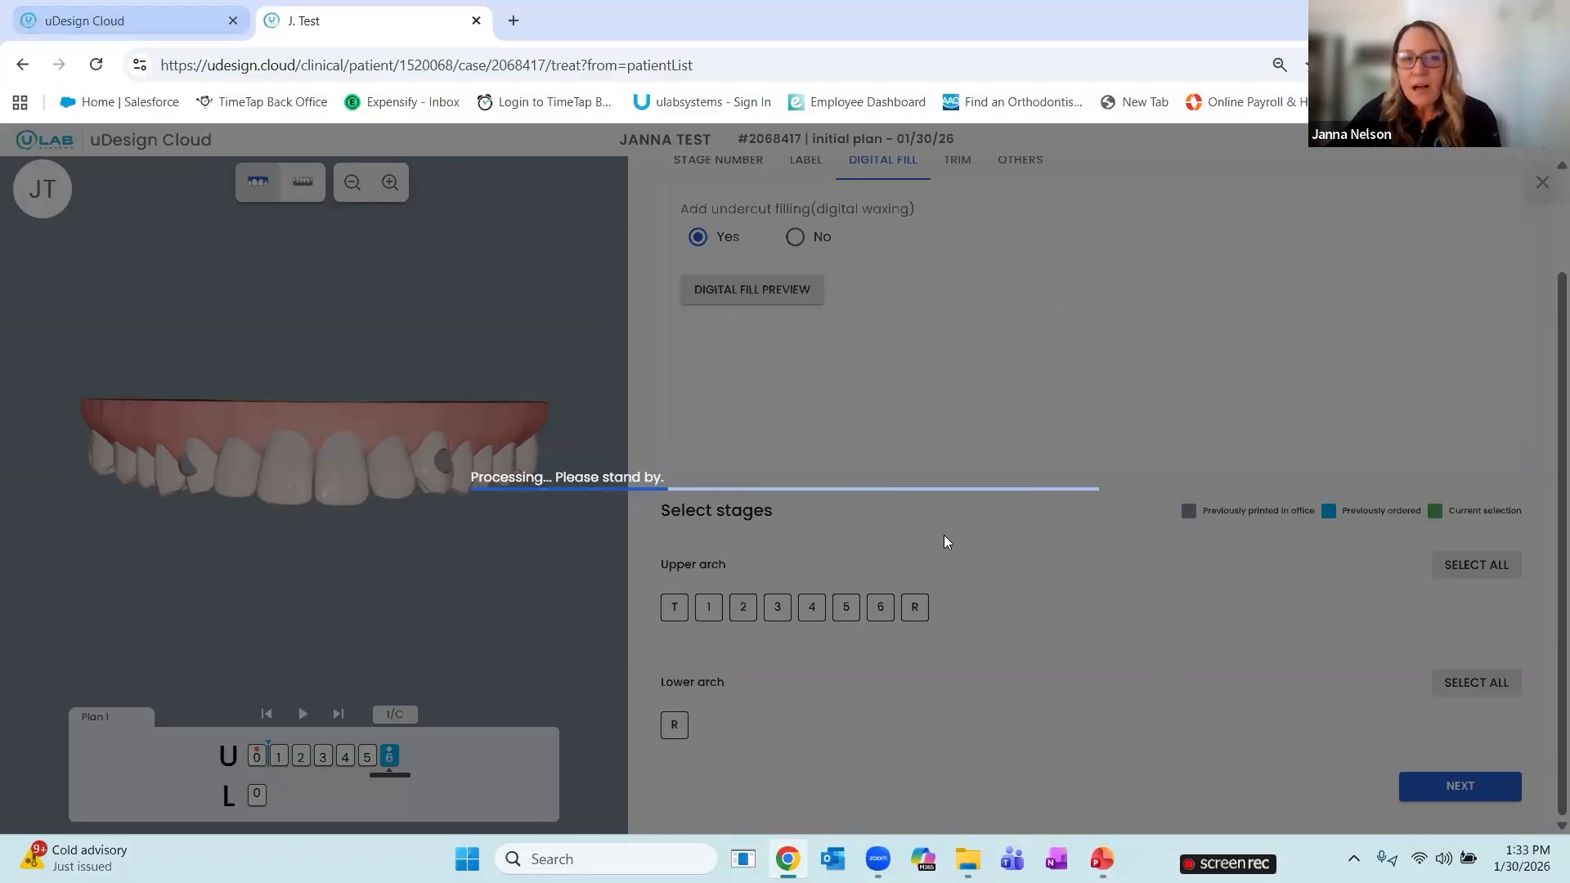
# Go back to the patient list and filter it by the Delivered status
pyautogui.click(151, 30)
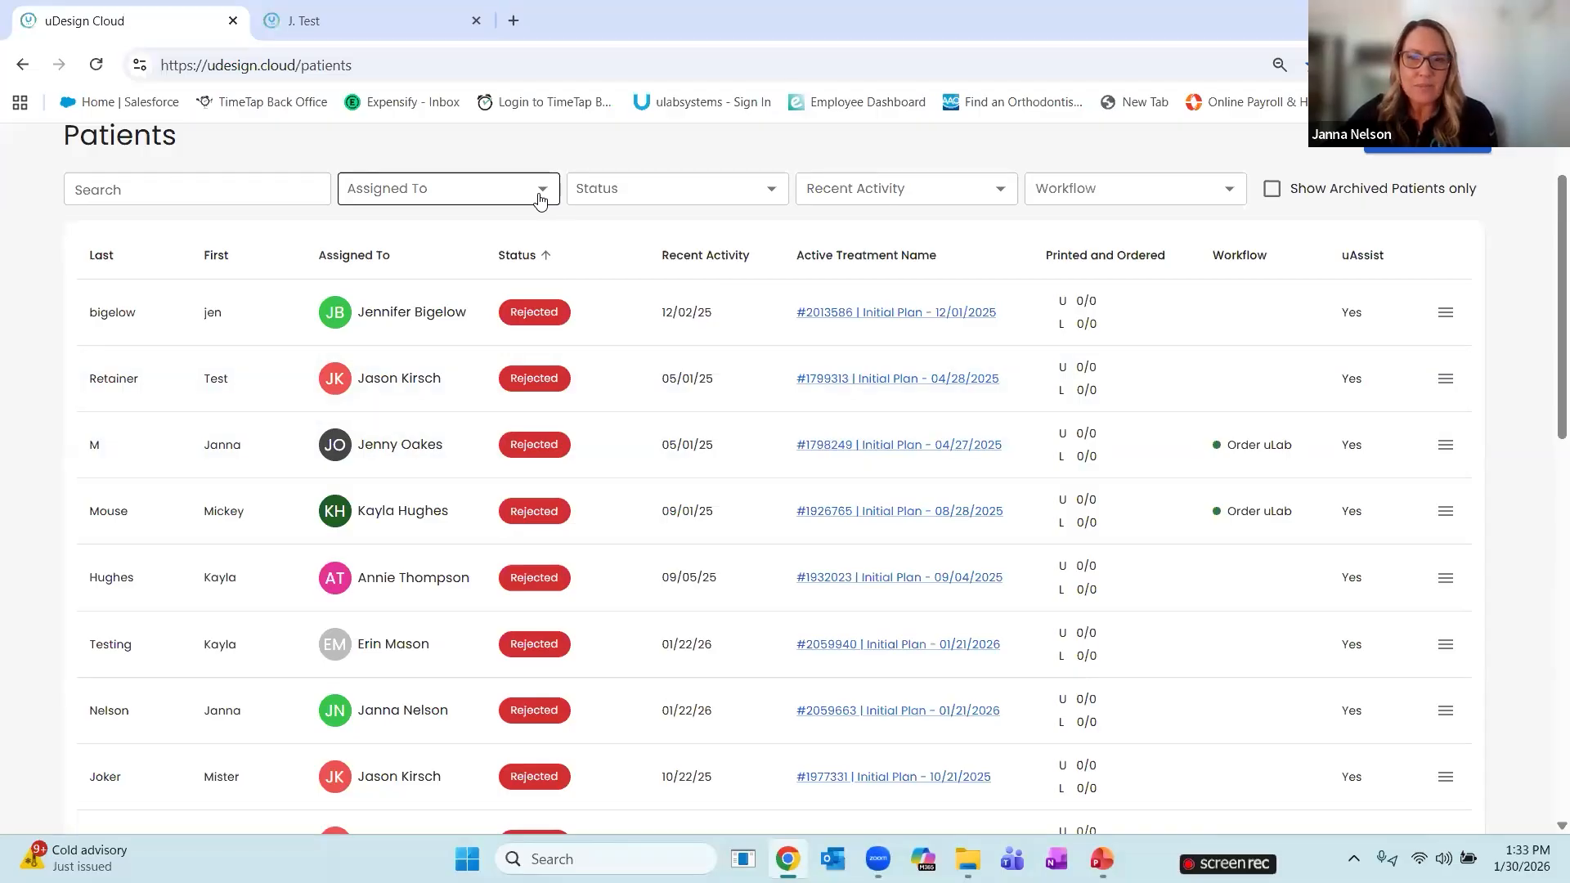
pyautogui.click(638, 196)
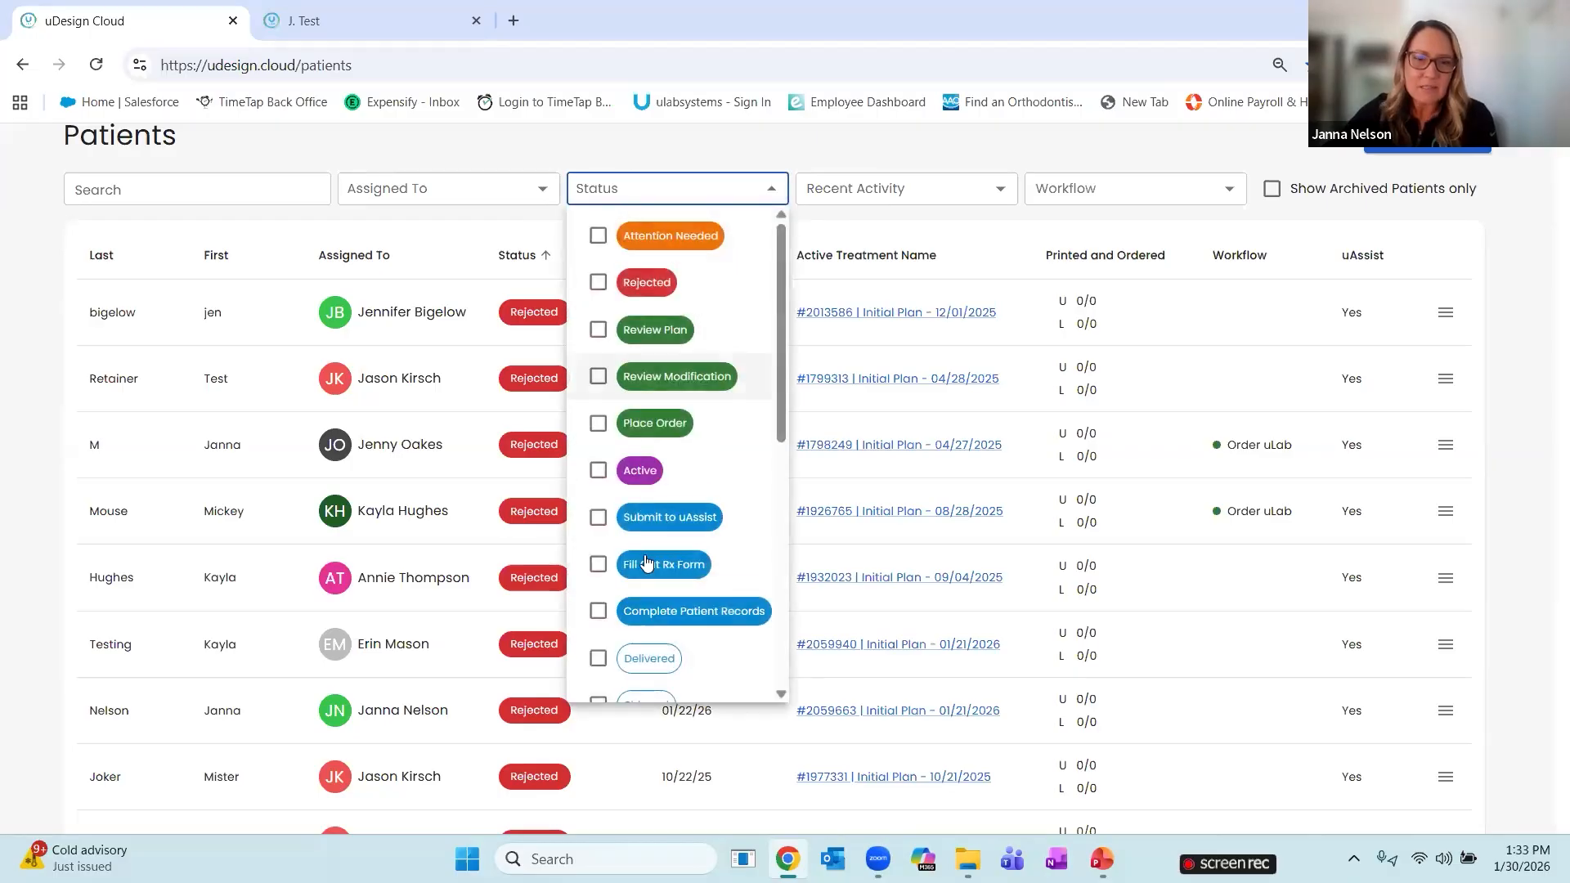
pyautogui.click(597, 658)
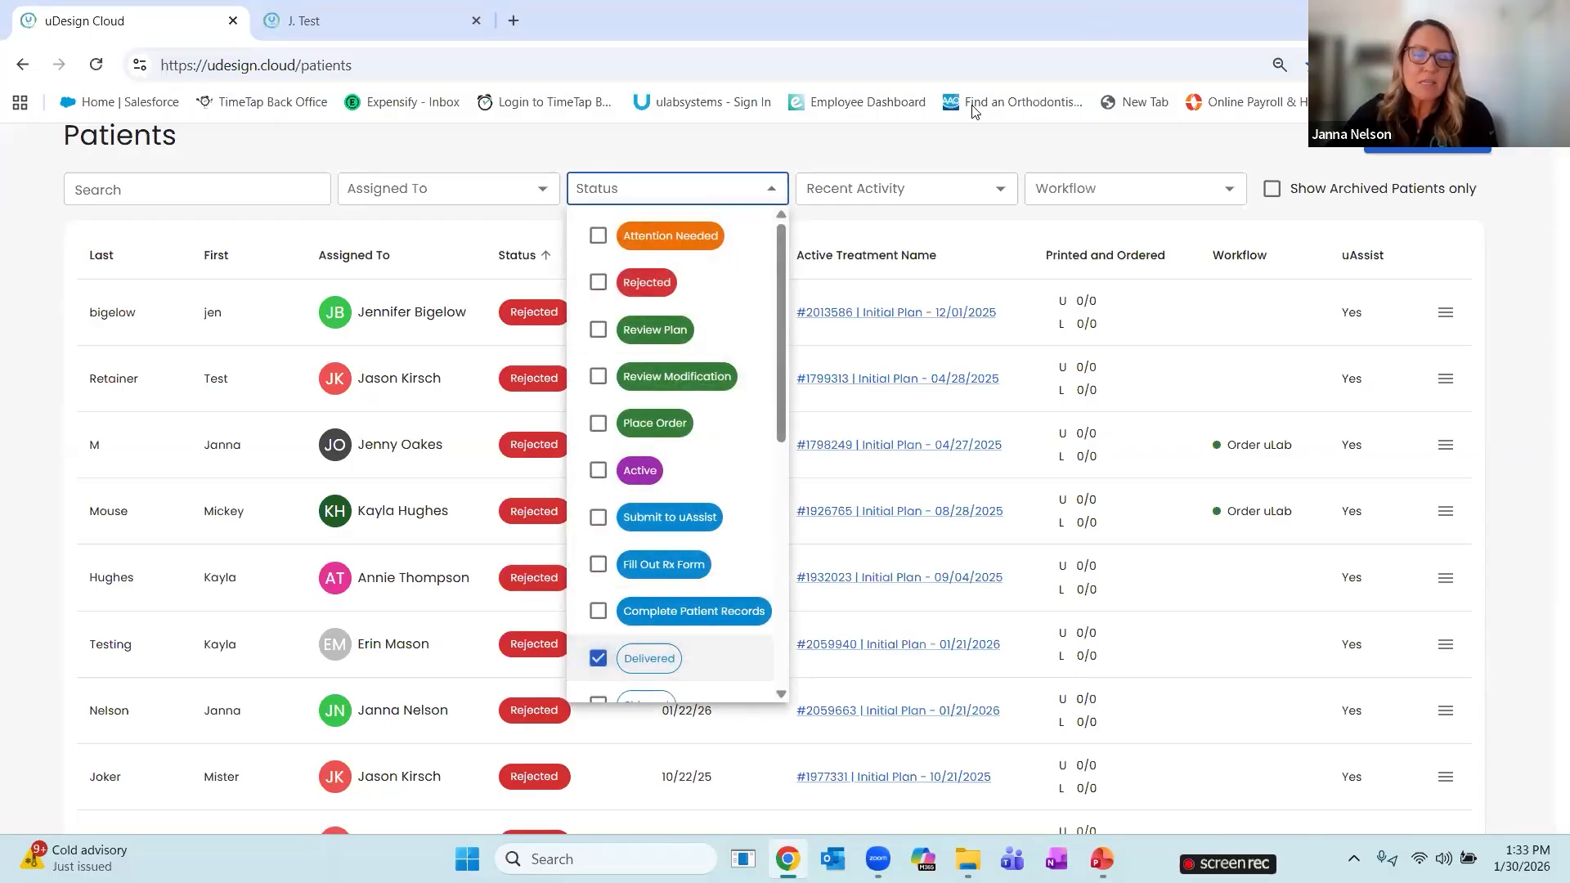
pyautogui.click(850, 155)
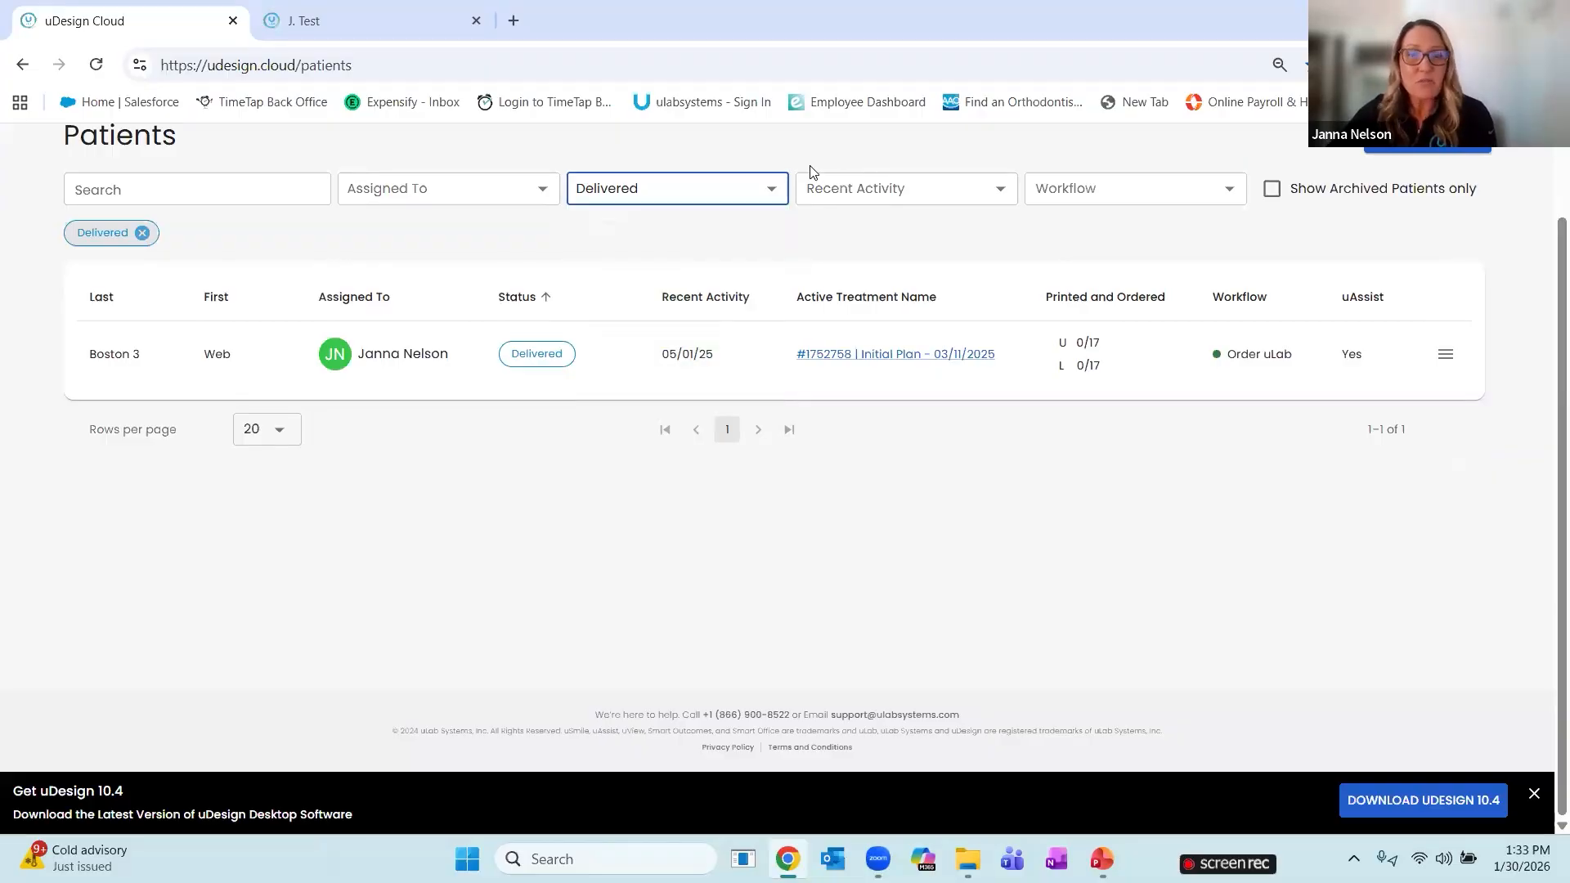
# Open the Delivered patient's initial plan and start a refinement to submit to uAssist
pyautogui.click(867, 363)
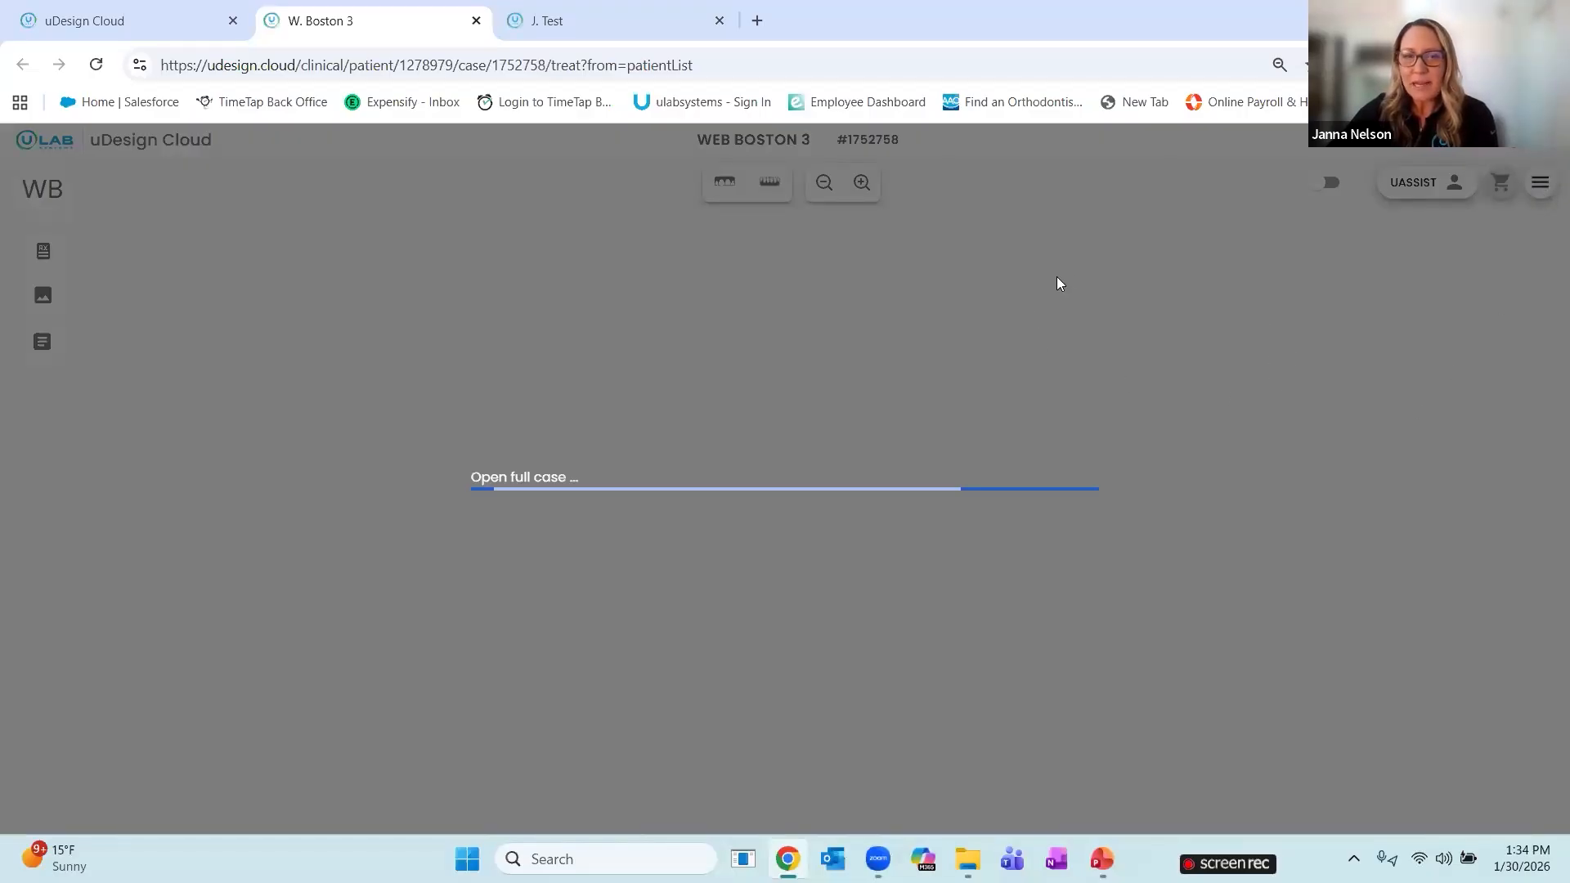
pyautogui.click(576, 21)
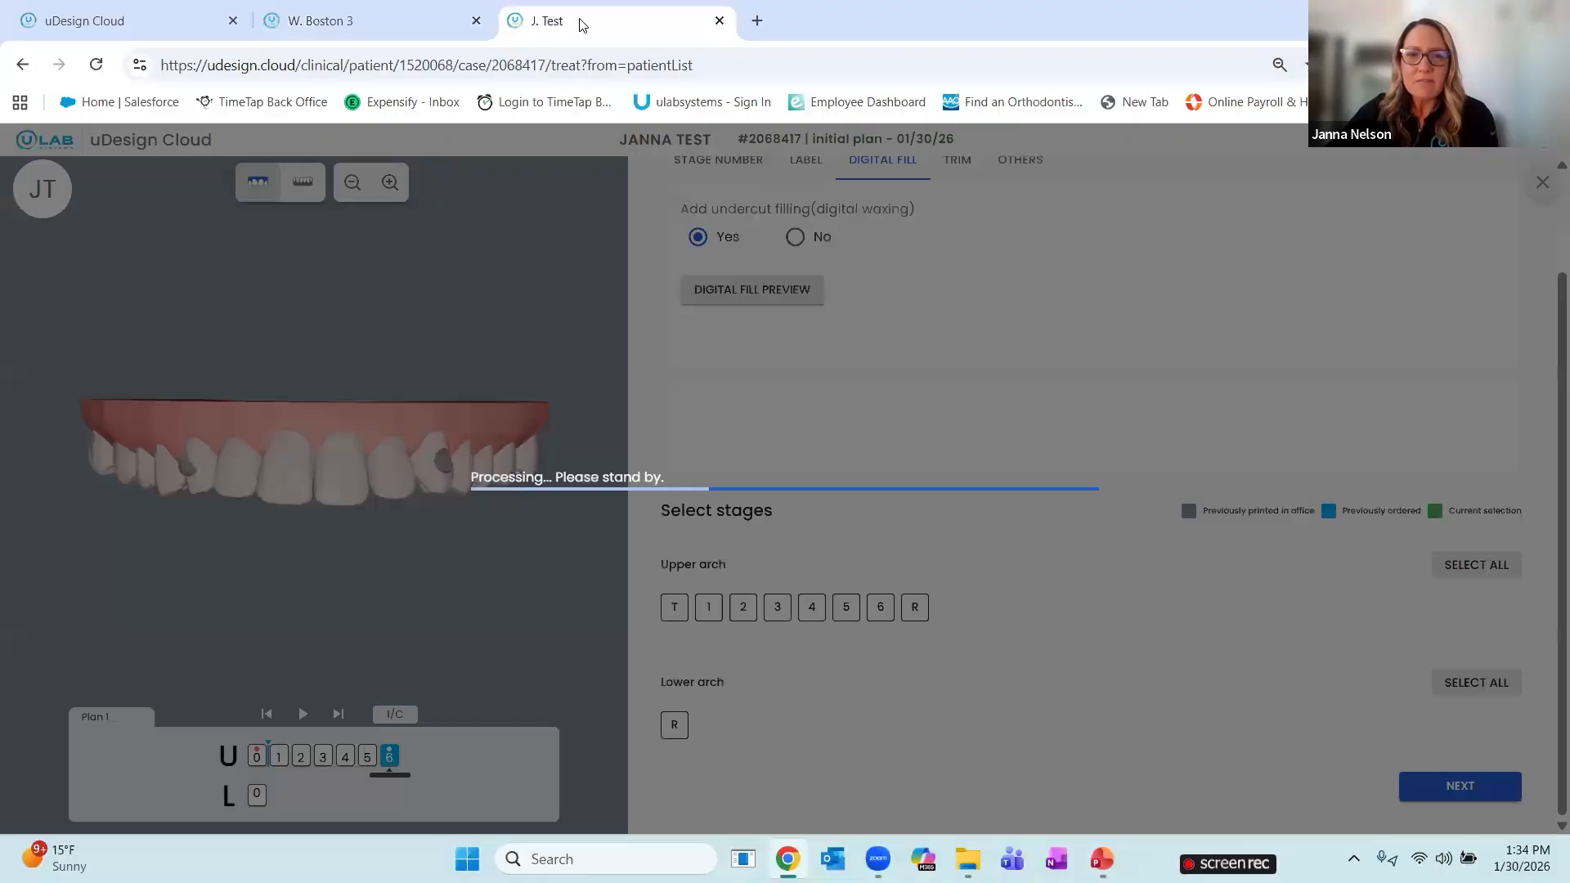
pyautogui.click(363, 23)
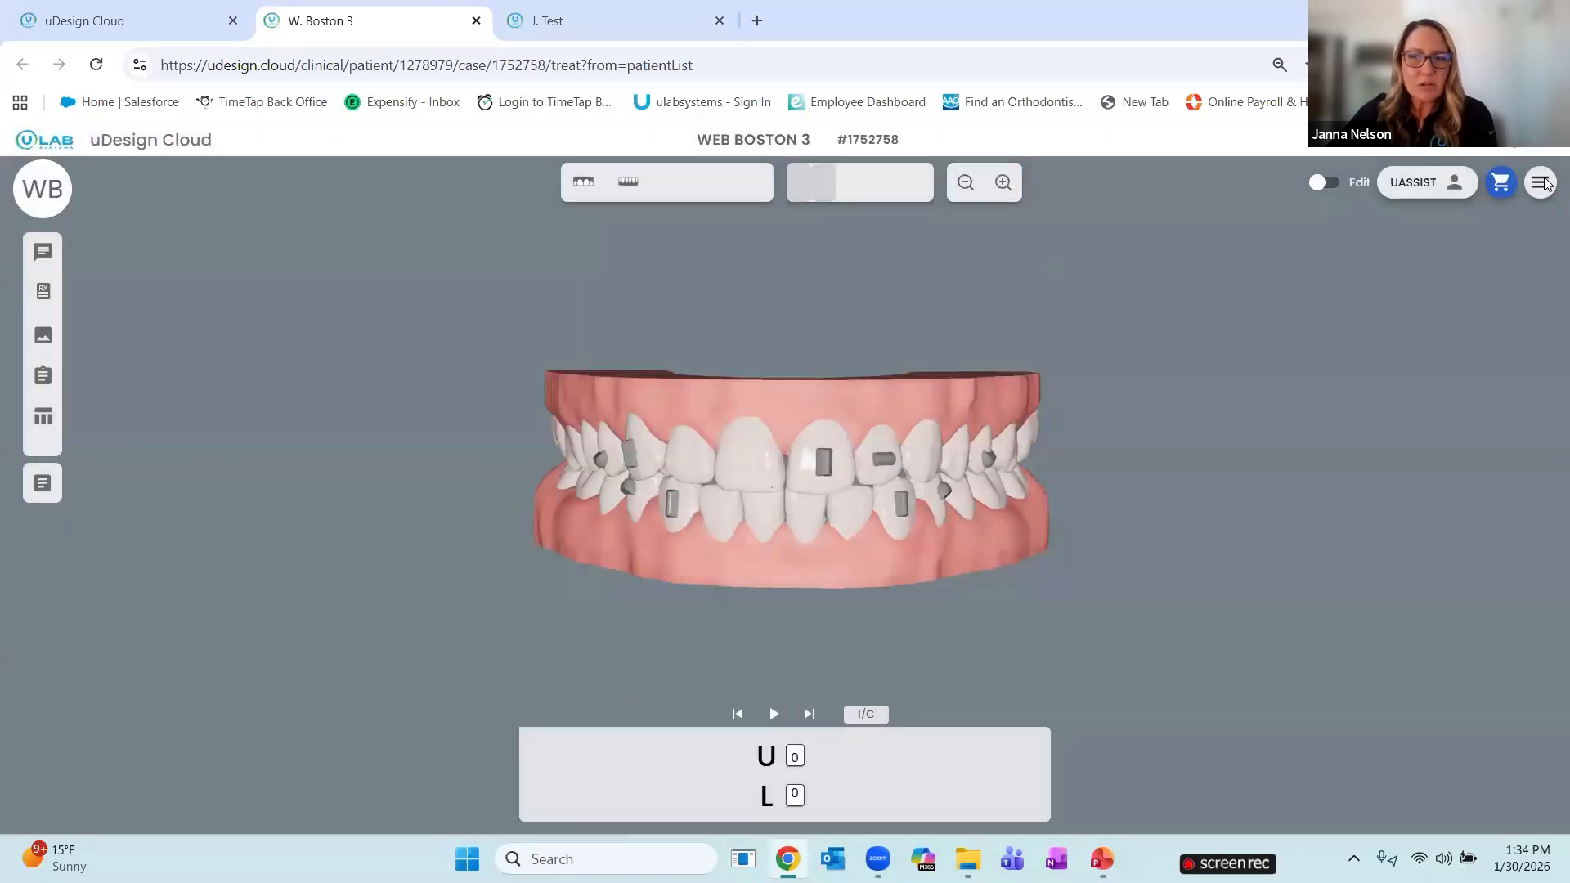
pyautogui.click(1542, 187)
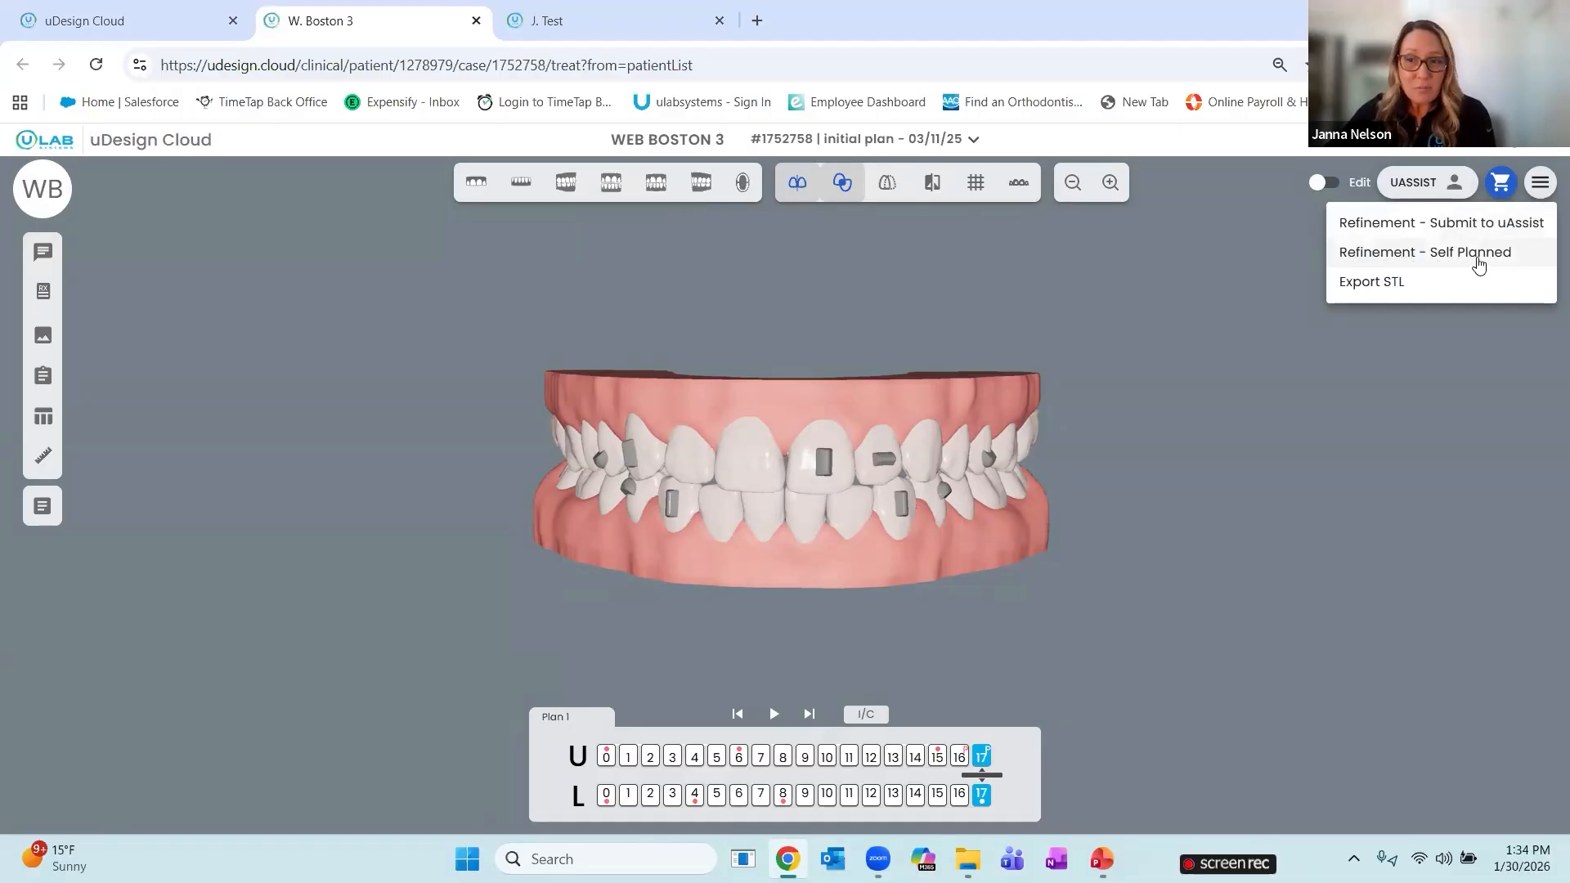
pyautogui.click(1404, 232)
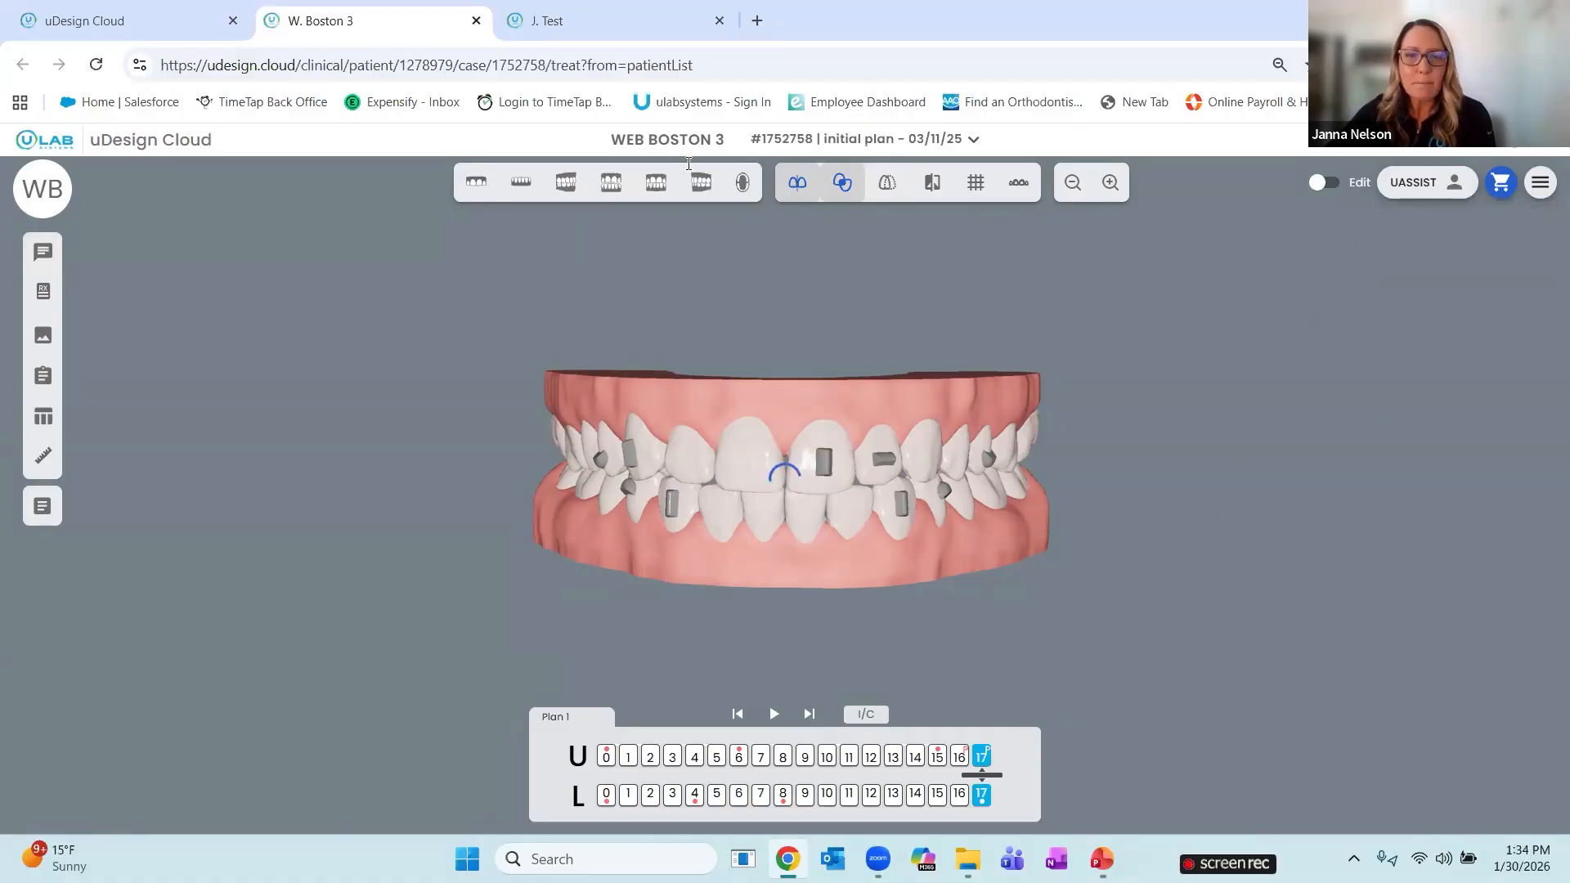
# Return to the test case's STL print review and inspect the stage 1 upper model from the side
pyautogui.click(617, 24)
pyautogui.click(406, 20)
pyautogui.hotkey('ctrl', 'Tab')
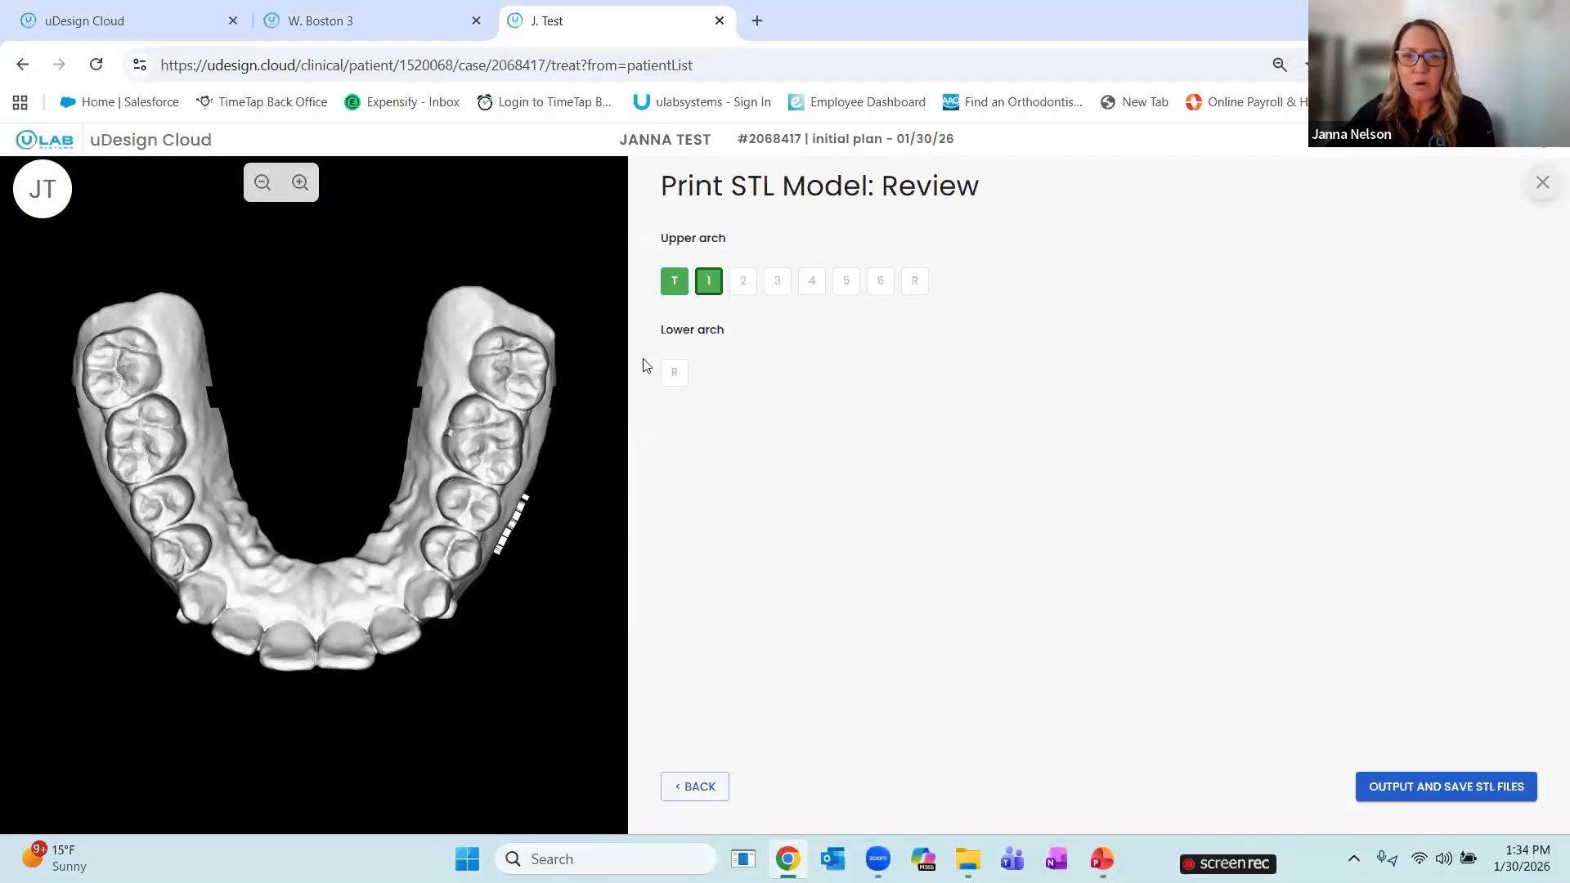
pyautogui.moveTo(334, 576); pyautogui.dragTo(362, 495)
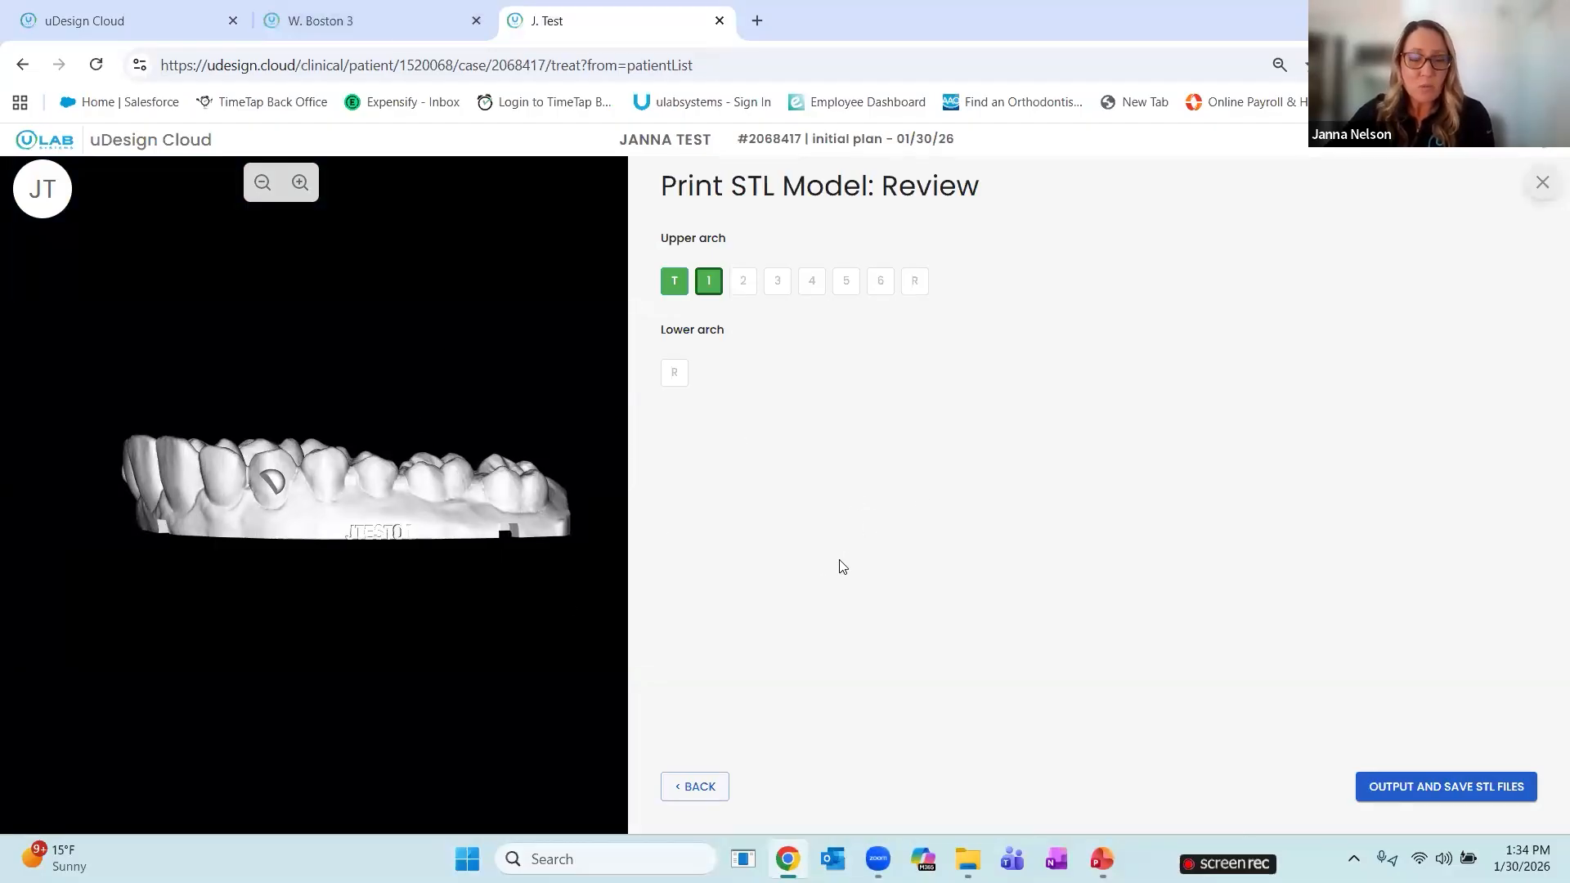
# Go back to the refinement case and upload the new upper and lower STL scans
pyautogui.click(377, 15)
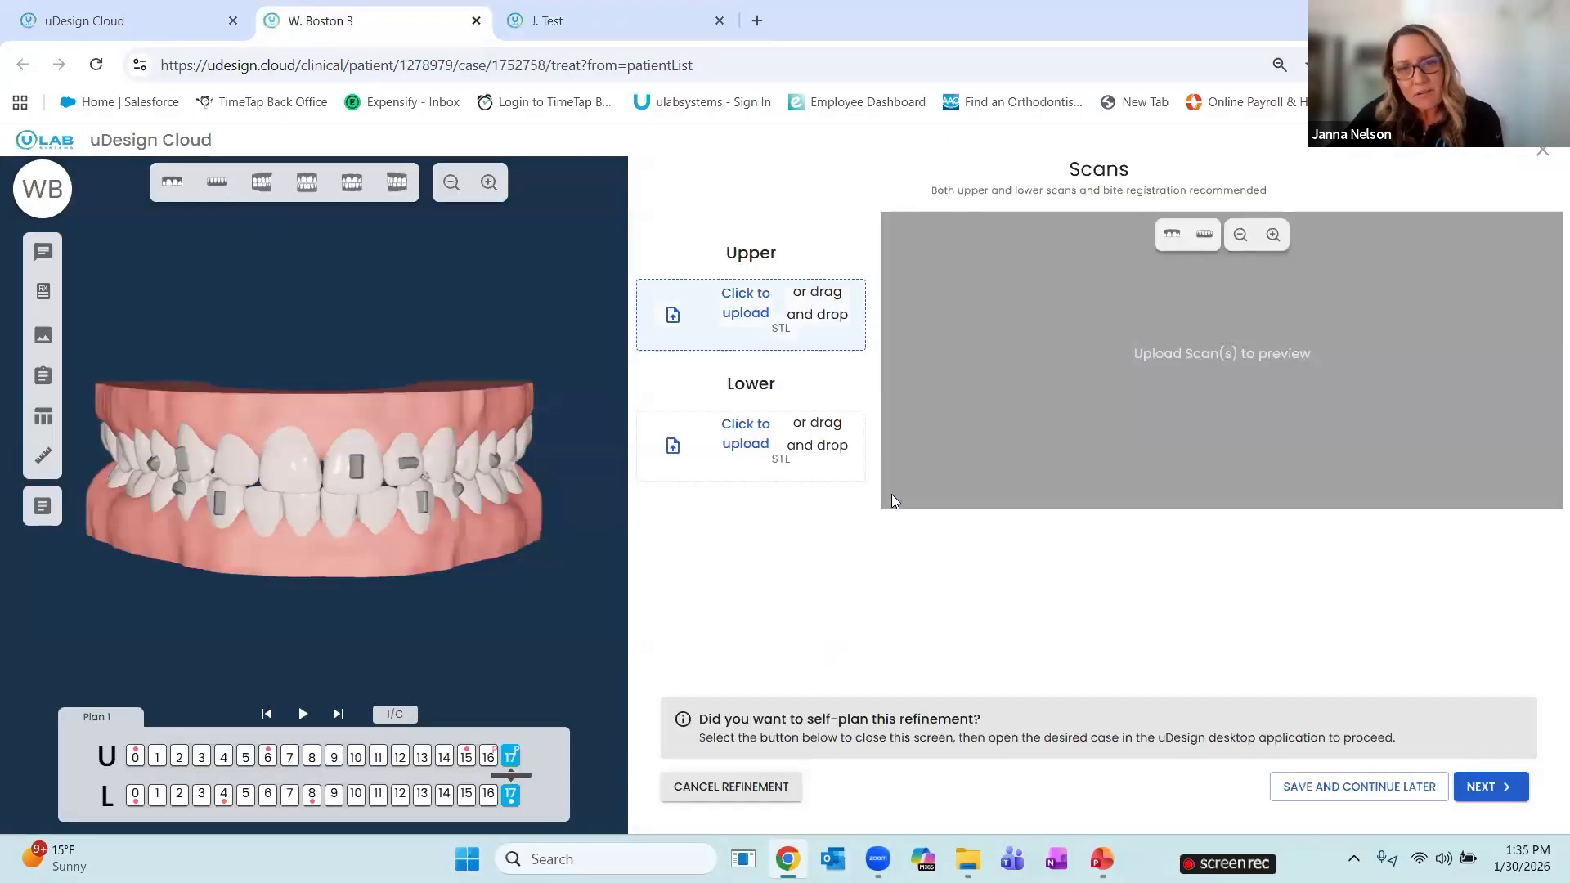
pyautogui.click(968, 858)
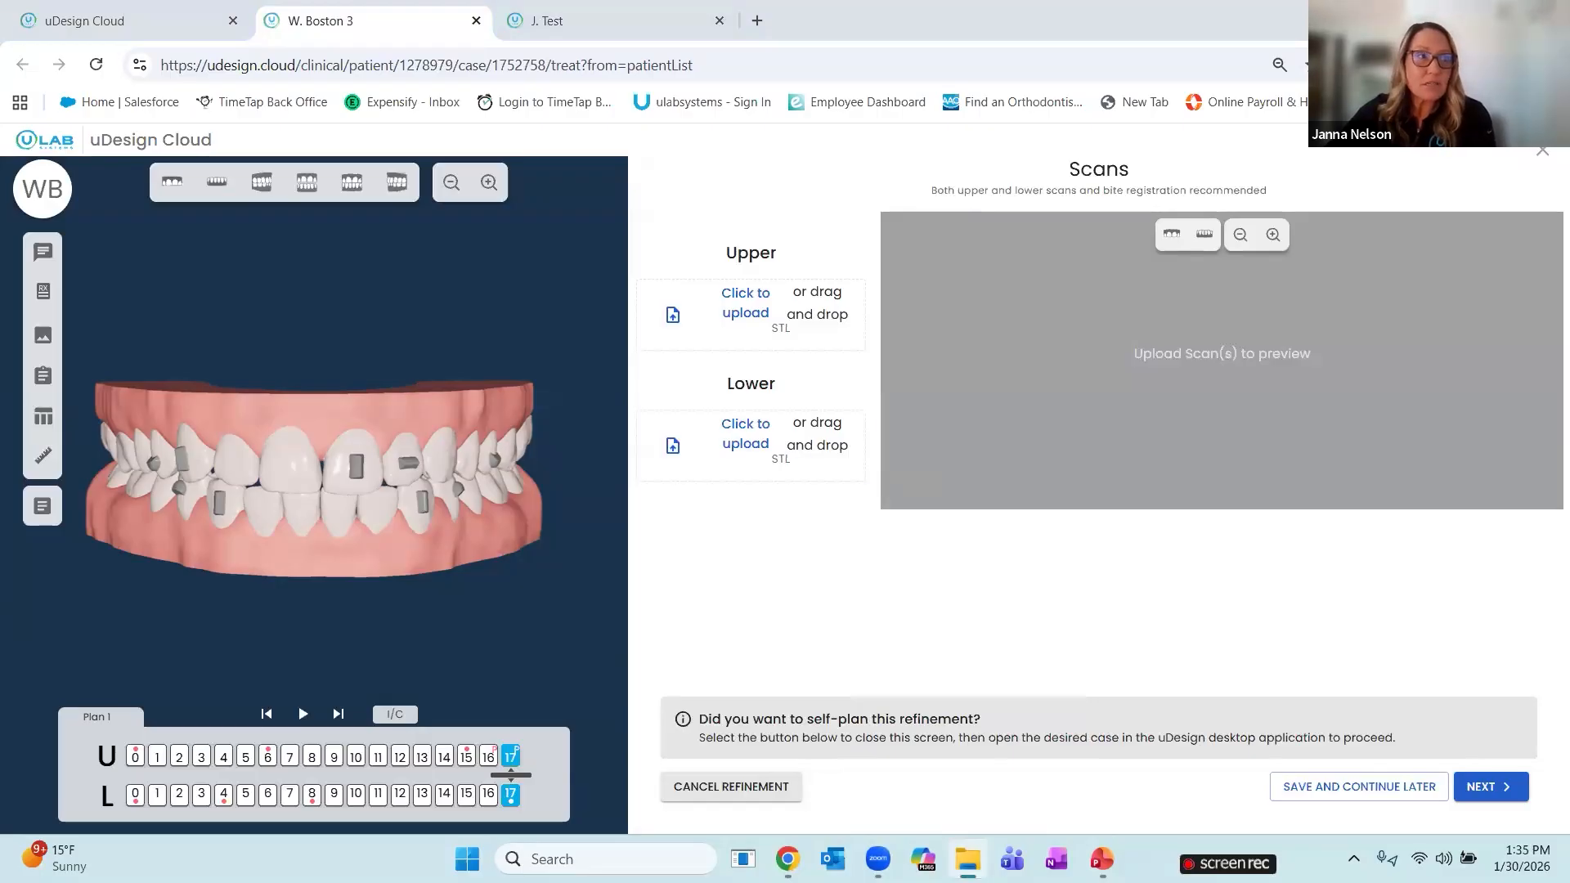
pyautogui.moveTo(646, 357); pyautogui.dragTo(740, 335)
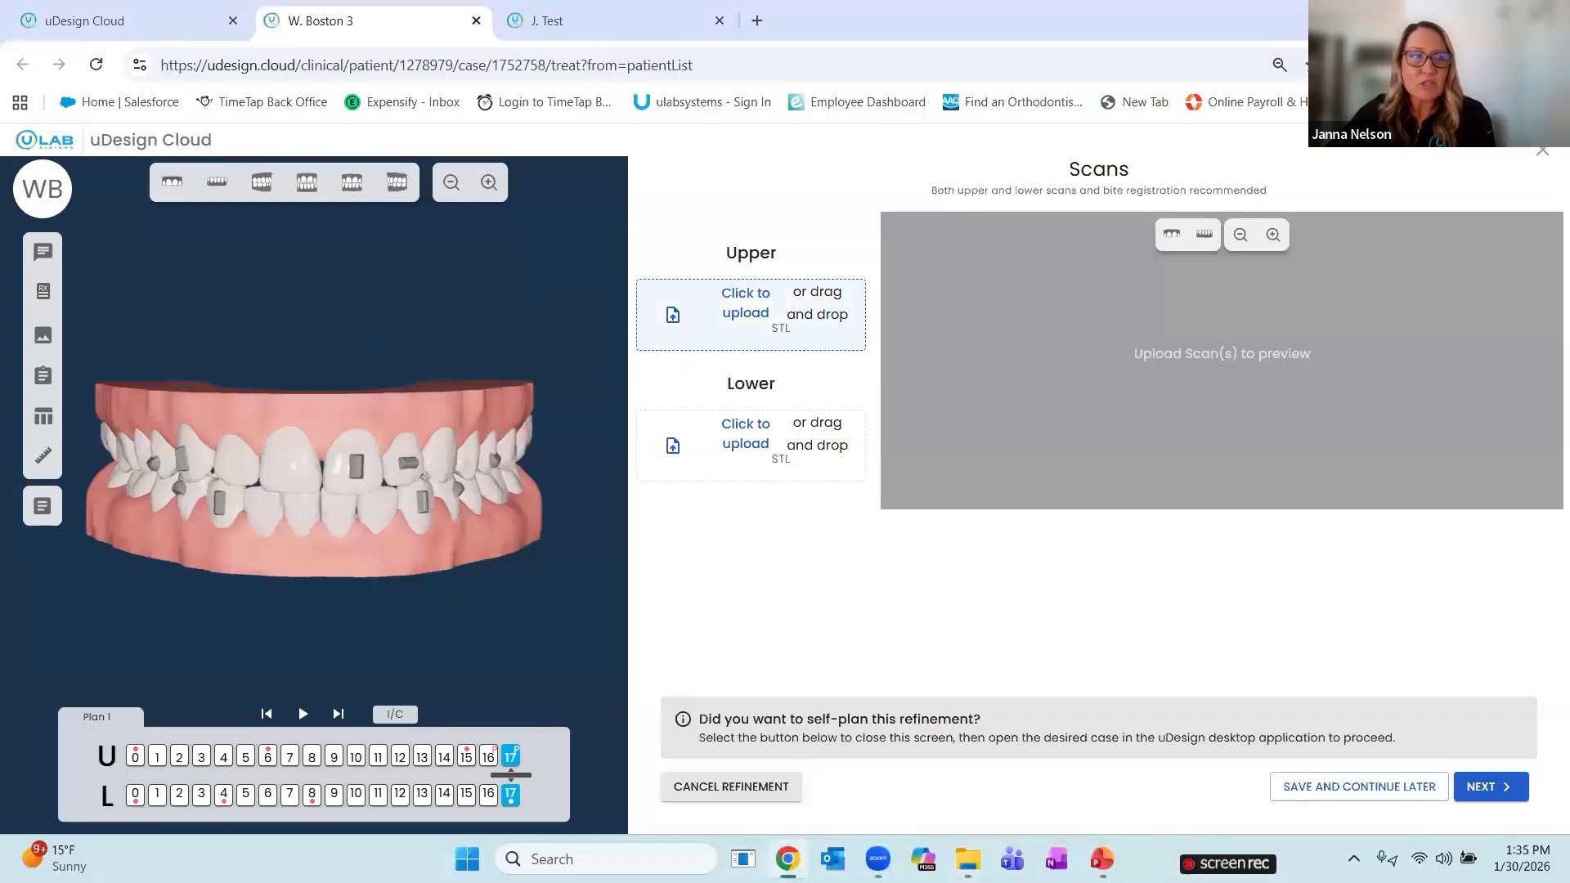
pyautogui.moveTo(754, 434); pyautogui.dragTo(756, 441)
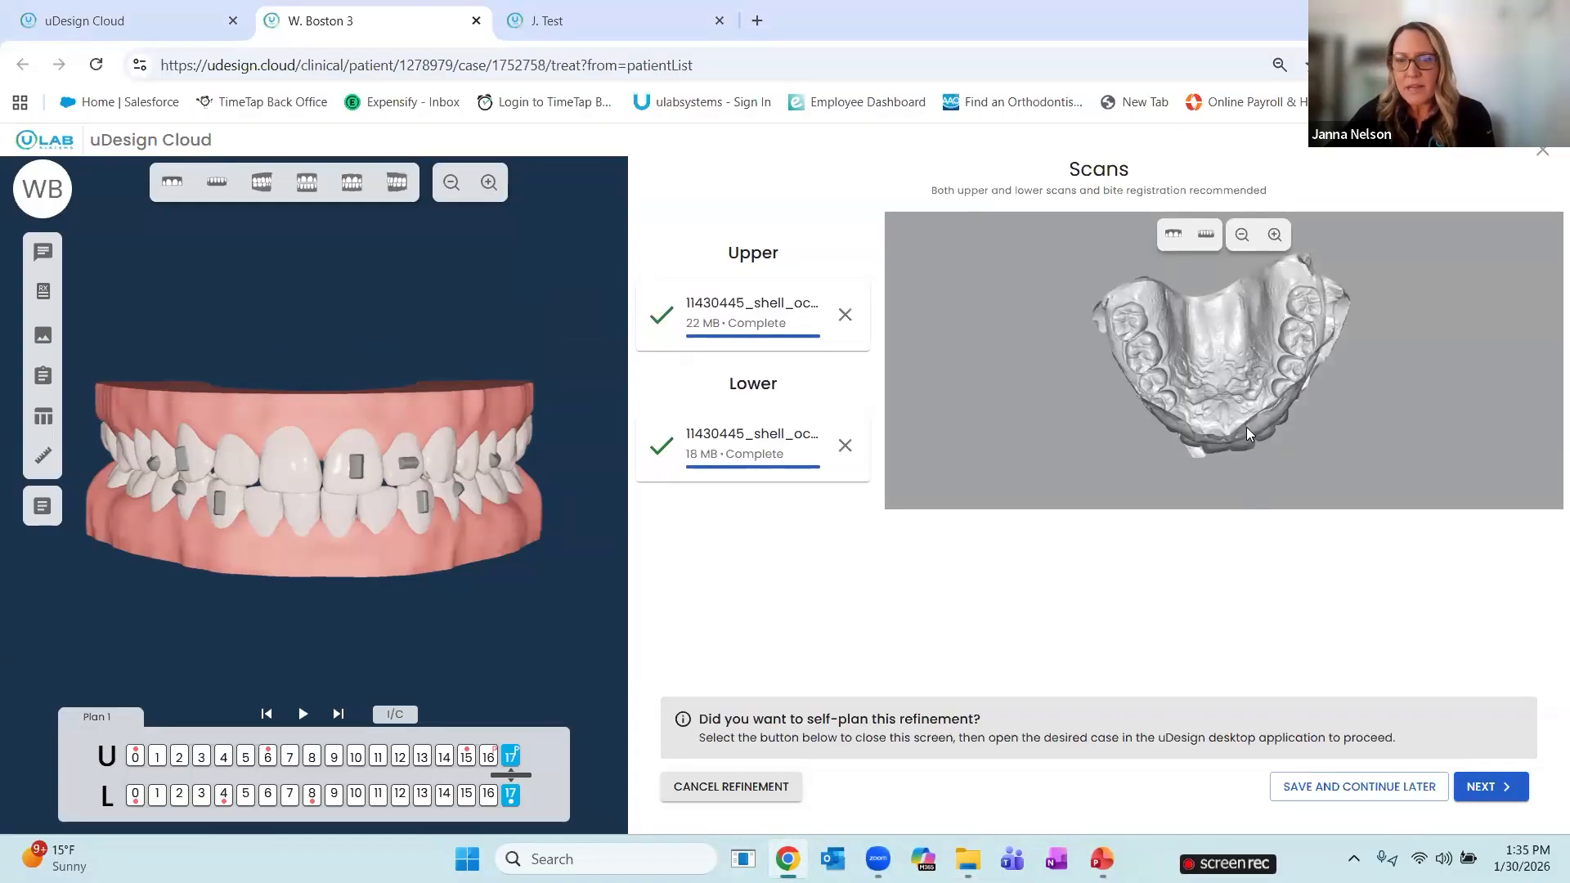
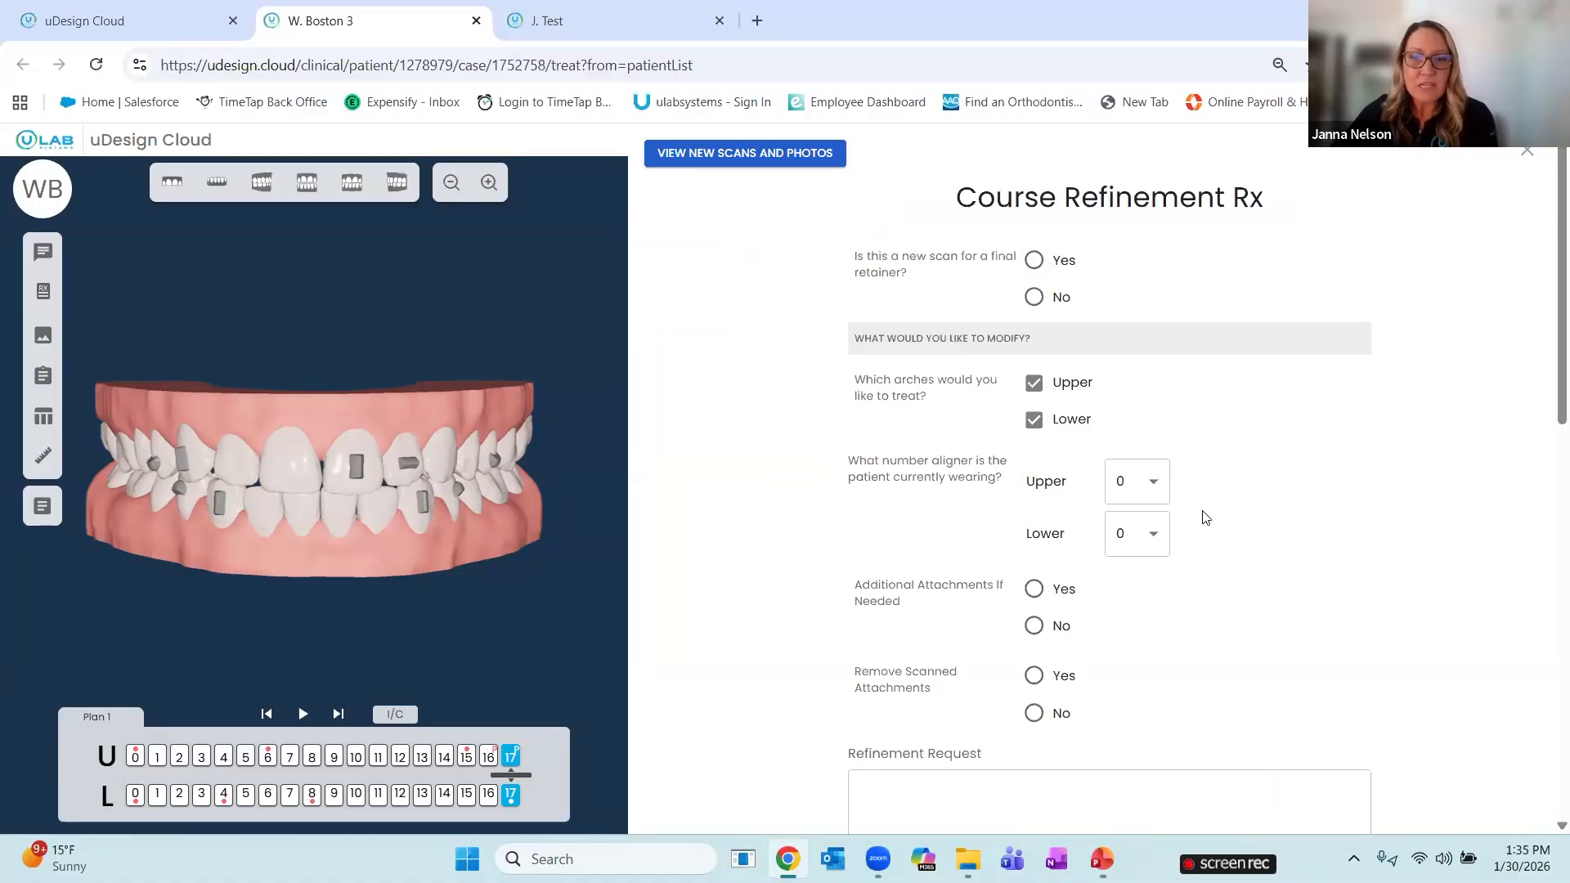
# In the refinement Rx, set the currently worn aligner number to 17 for both the upper and lower arches
pyautogui.click(1153, 489)
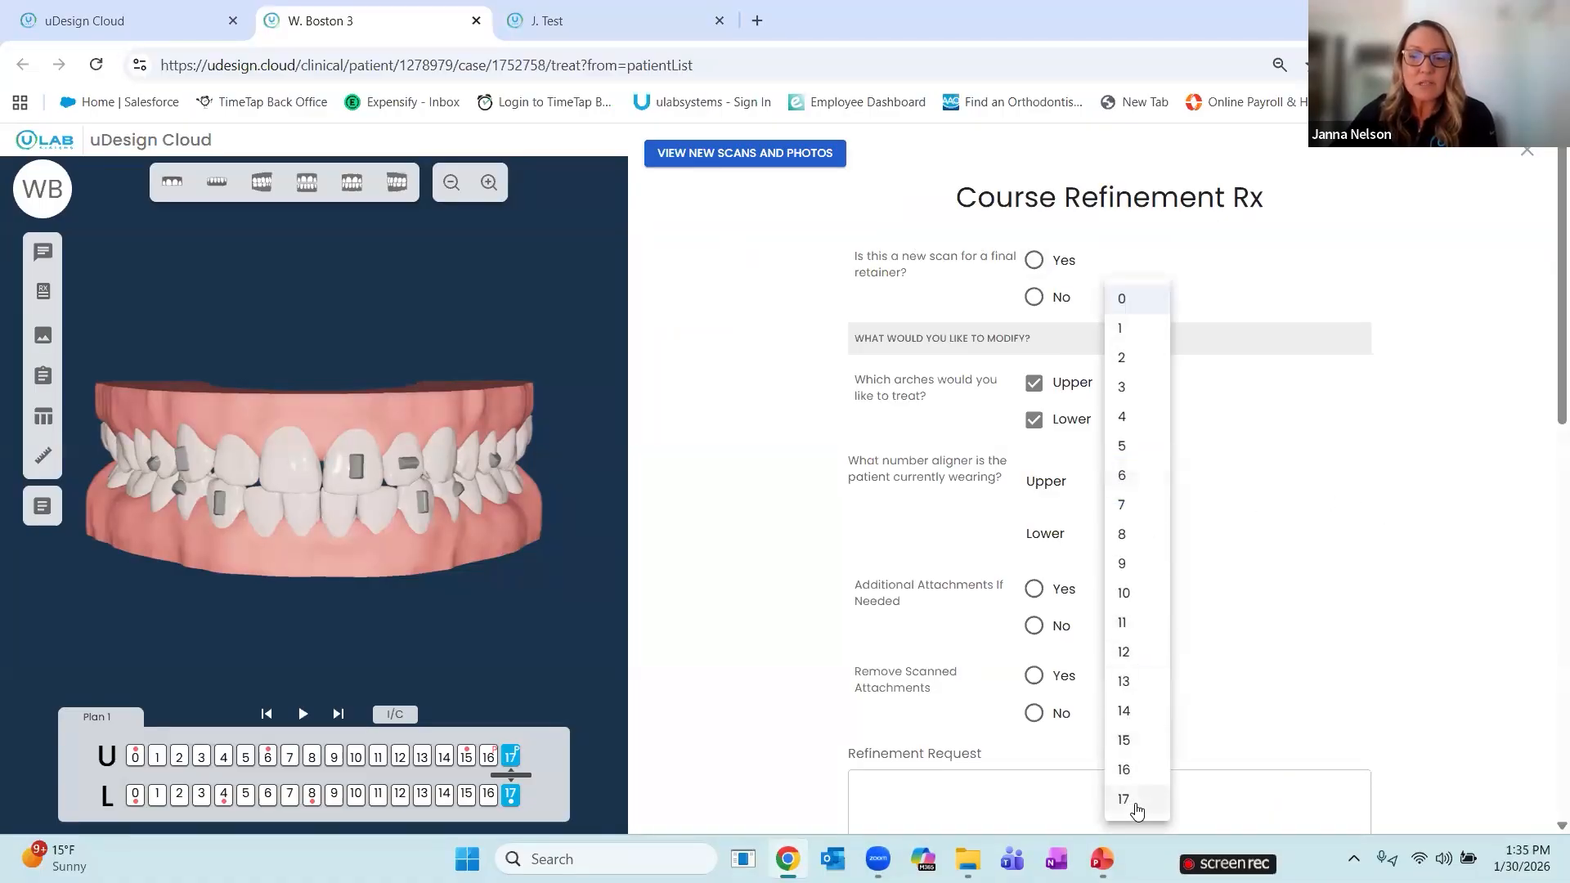
pyautogui.click(1124, 791)
pyautogui.click(1156, 527)
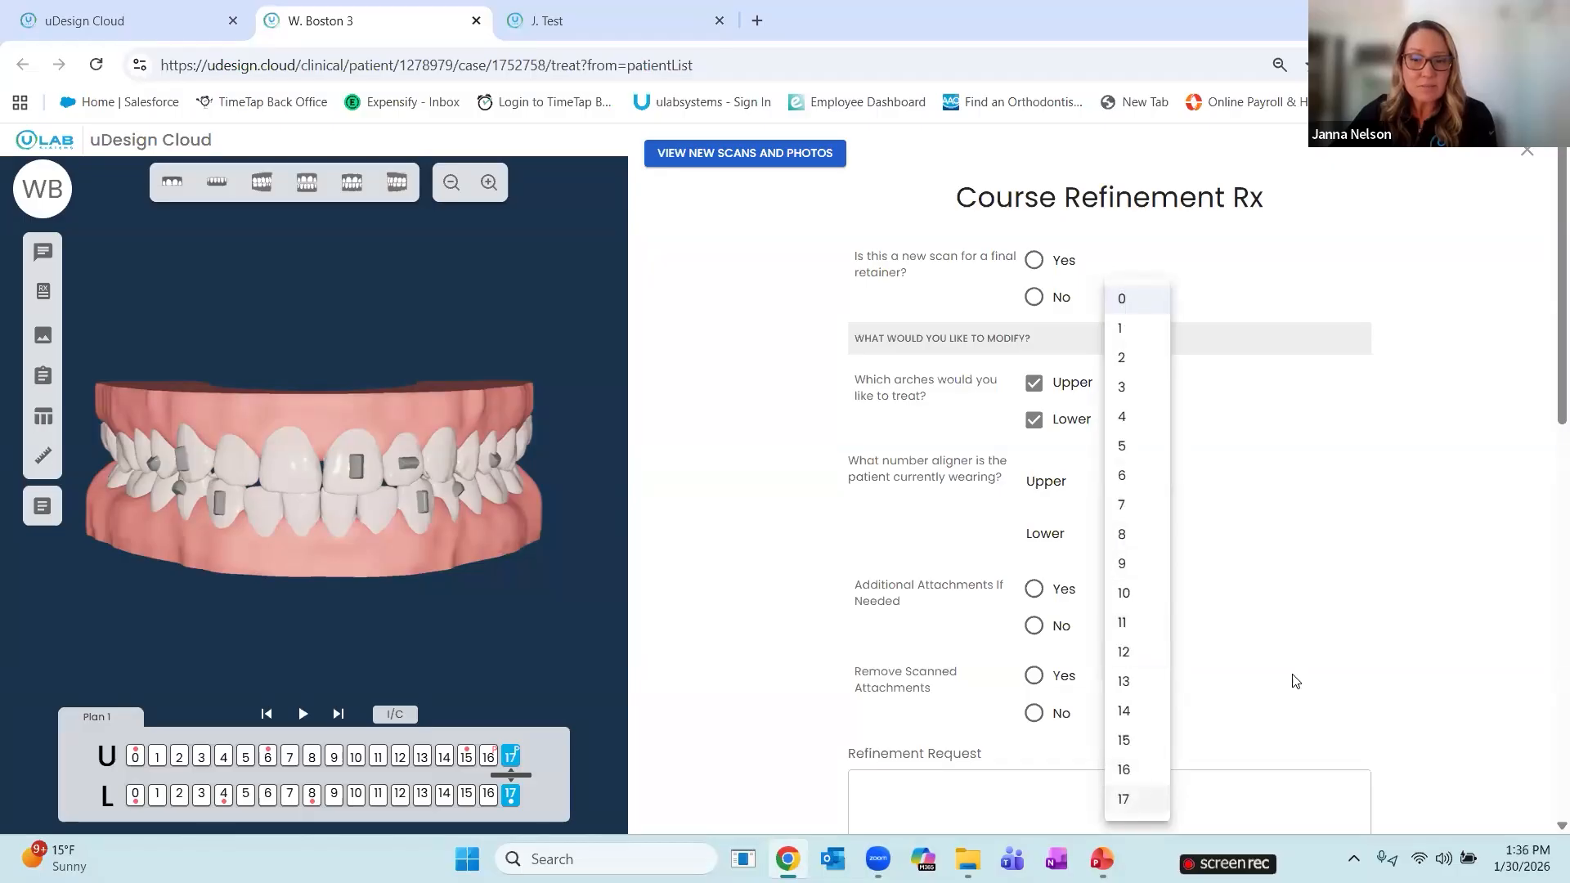
pyautogui.click(1122, 797)
# Answer No to additional attachments and No to removing scanned attachments in the refinement Rx
pyautogui.scroll(-1, 1357, 505)
pyautogui.scroll(-3, 1358, 505)
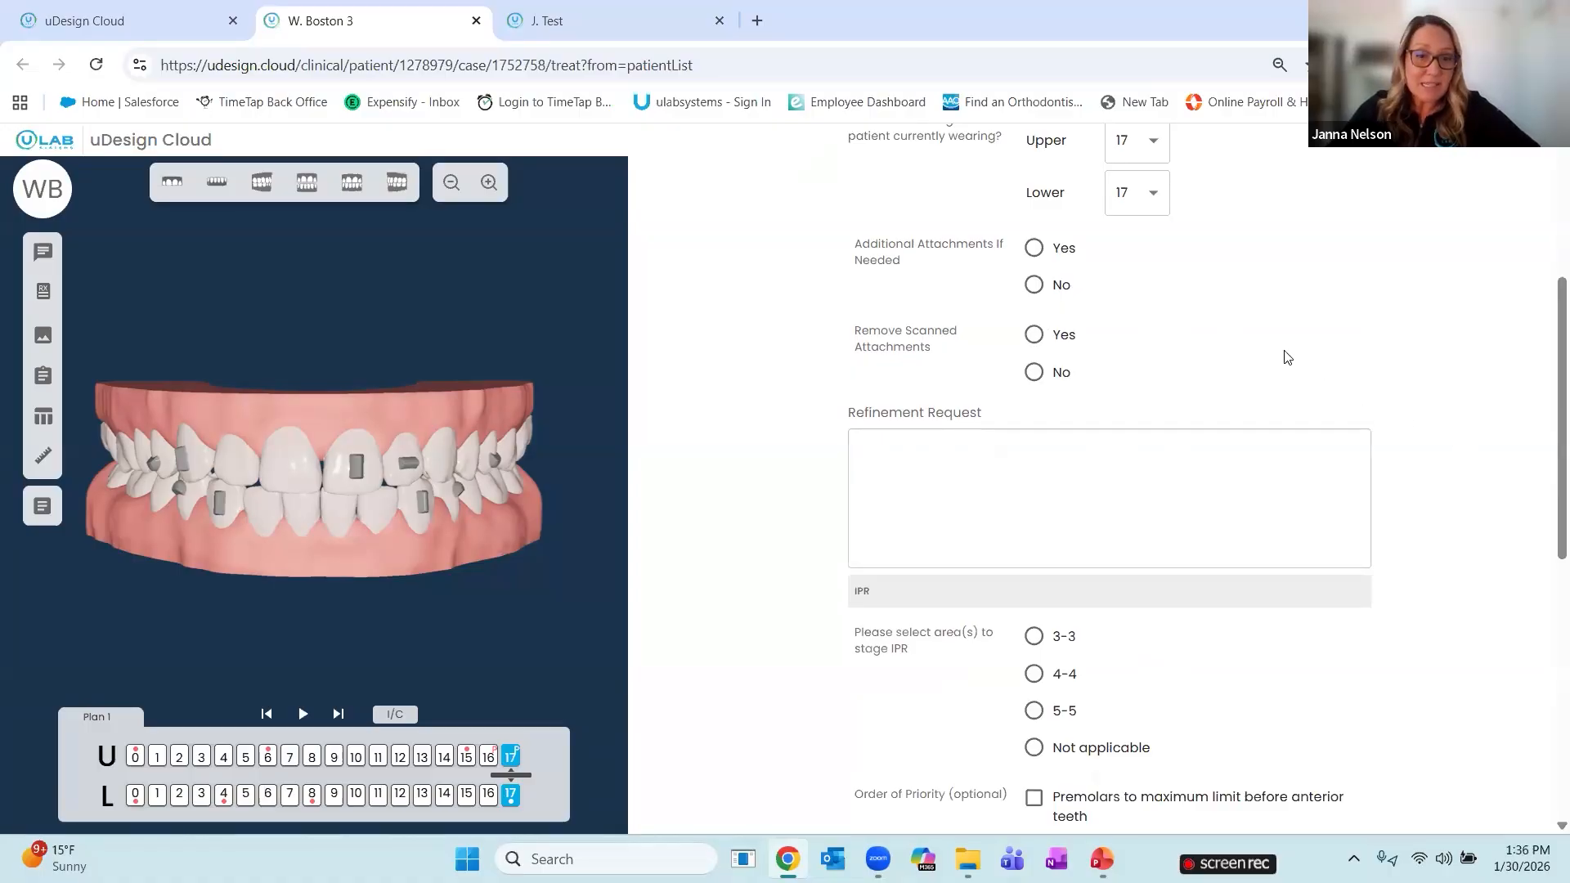
pyautogui.click(1035, 248)
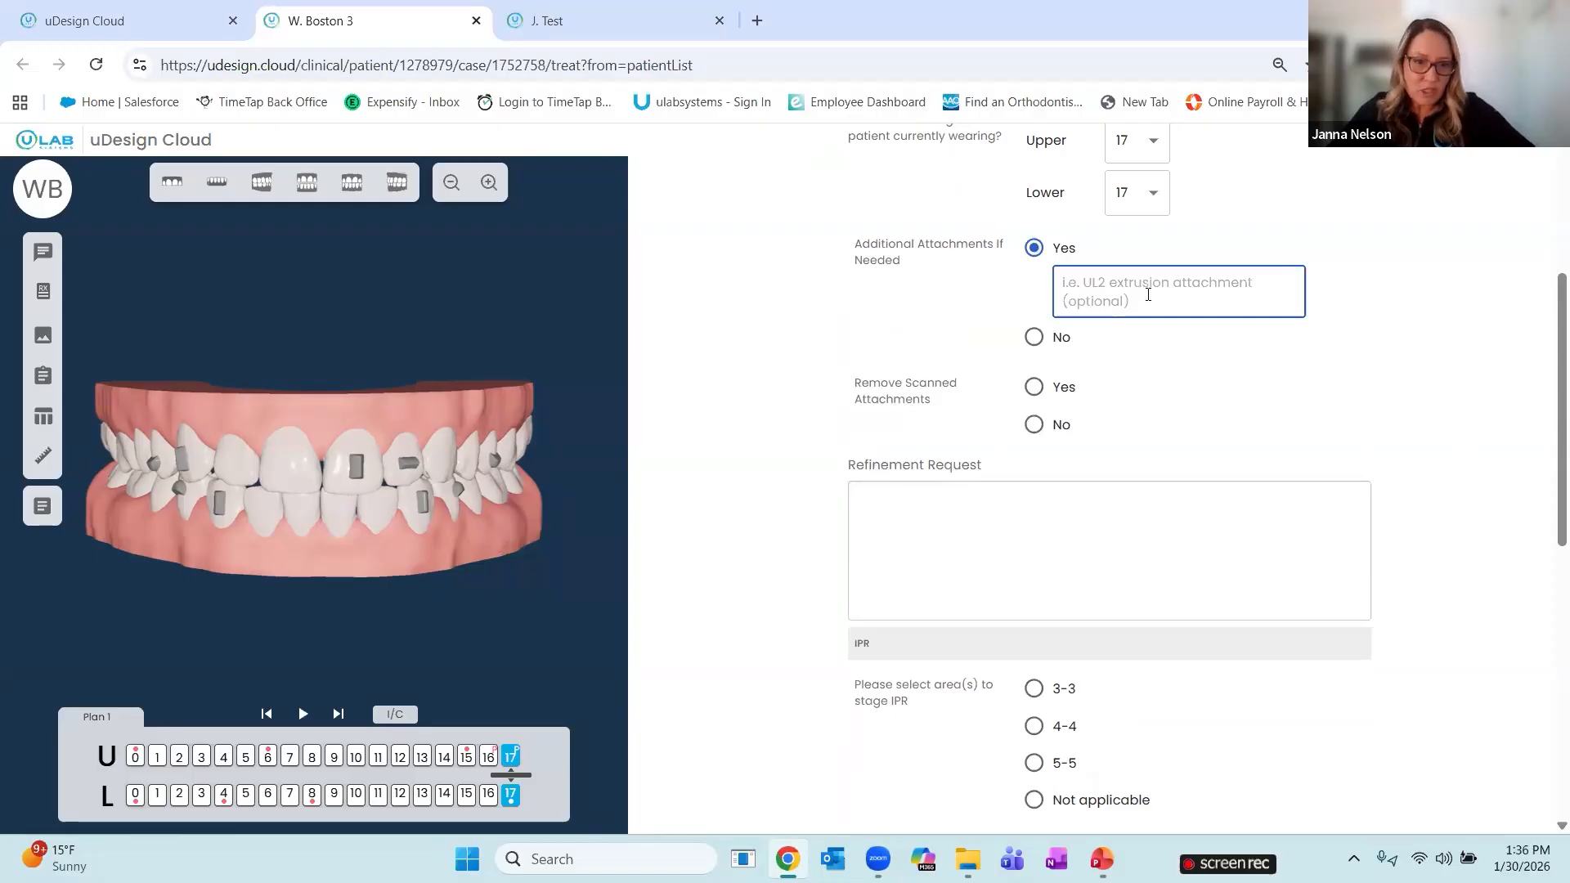
pyautogui.click(1034, 336)
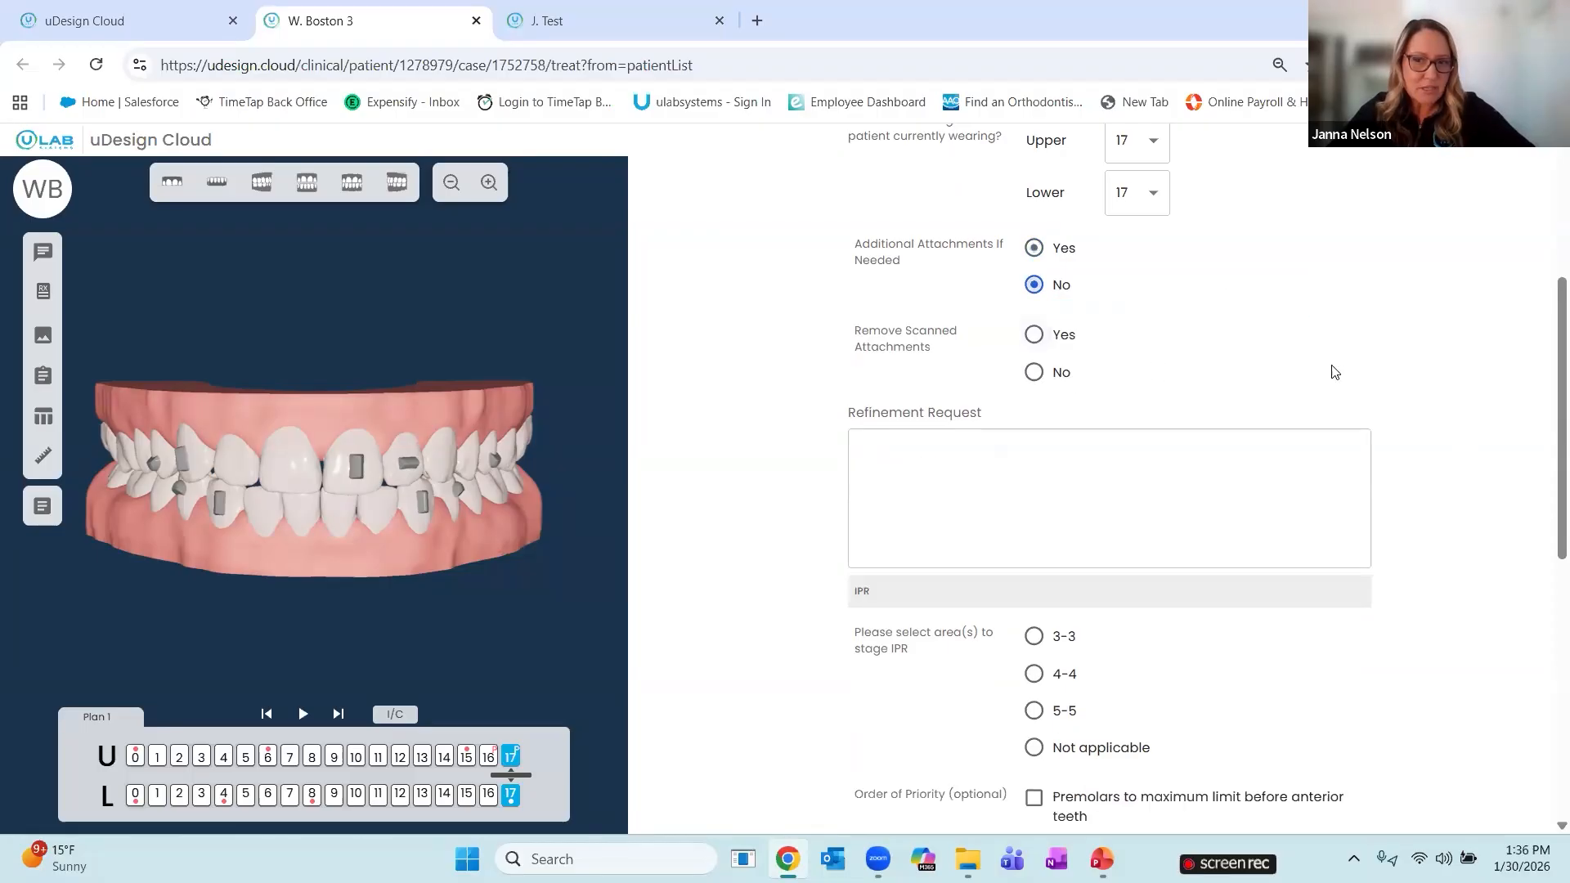
pyautogui.click(1035, 335)
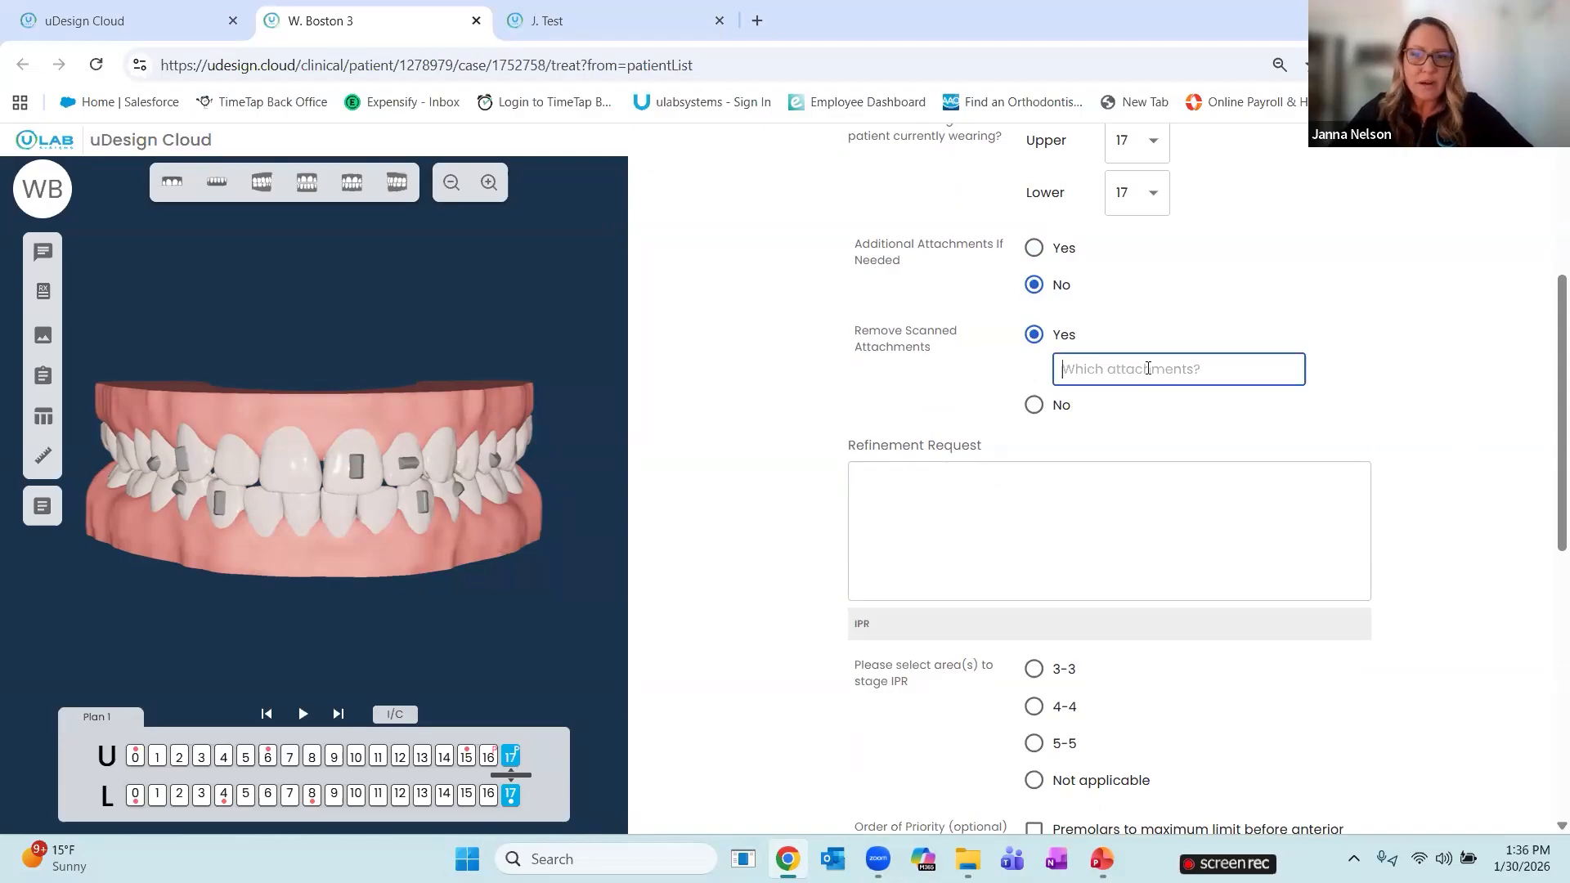
pyautogui.click(1035, 405)
# Enter the refinement request "Please align U 2-2 Extrude L 6's"
pyautogui.click(963, 470)
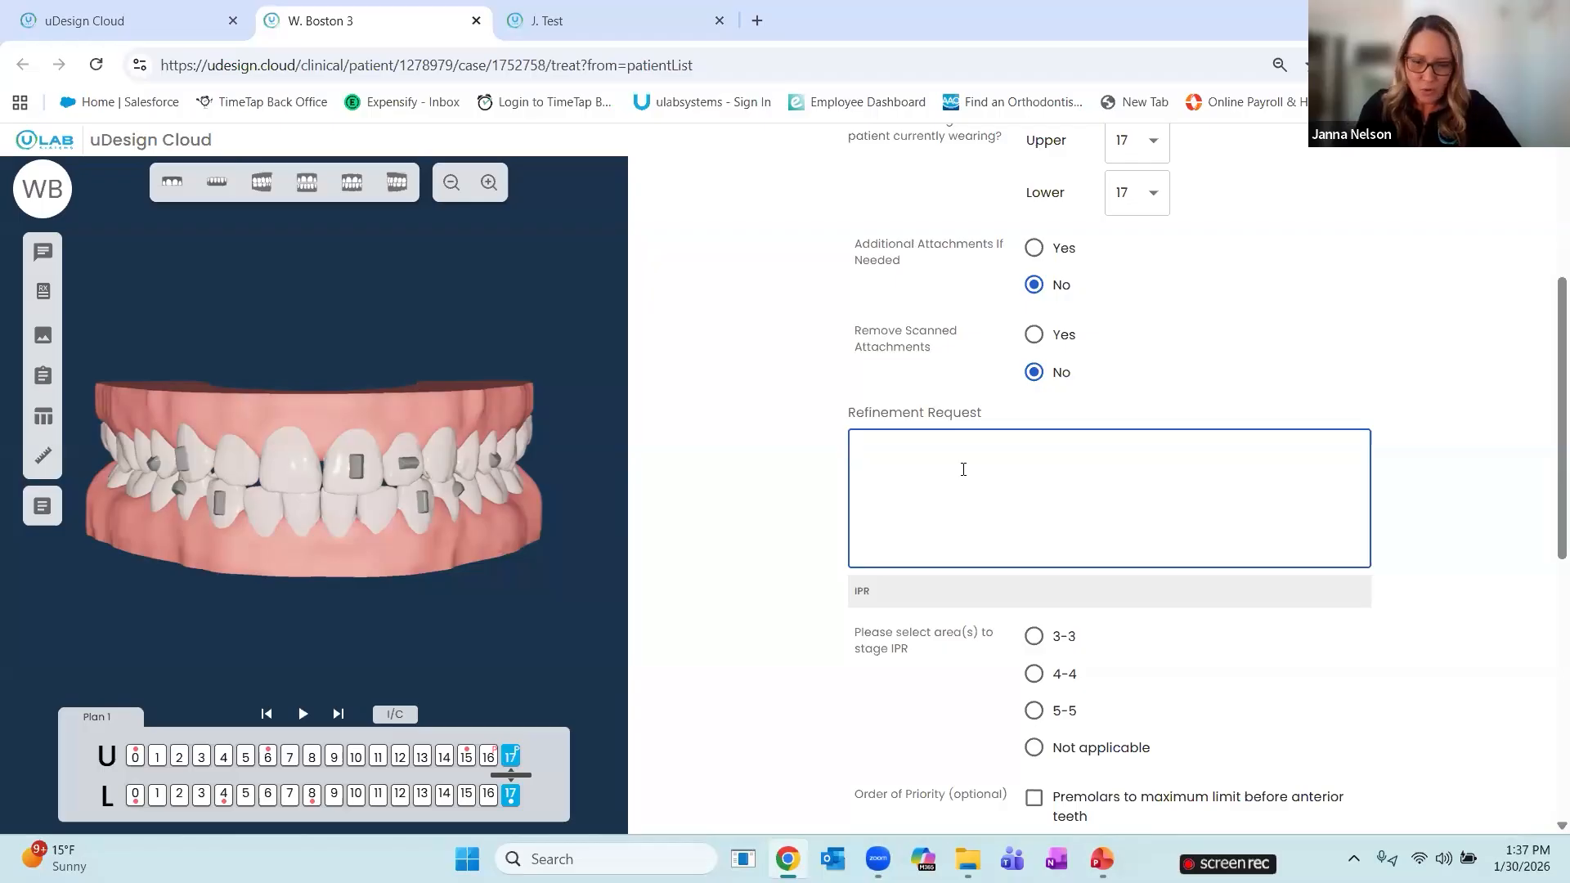
pyautogui.write('Please ')
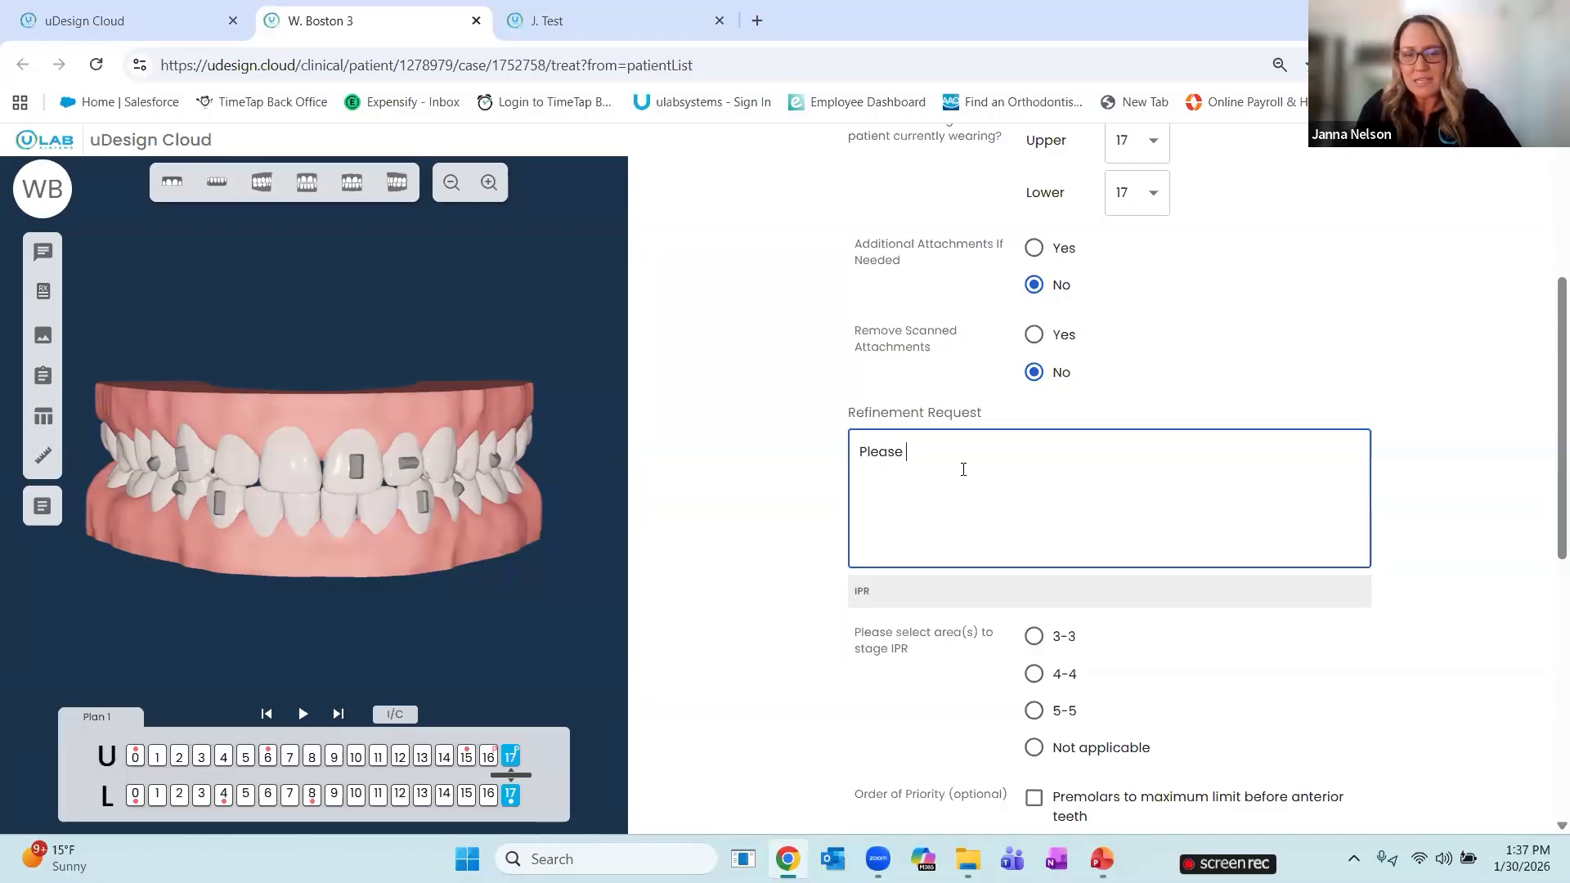
pyautogui.write('align')
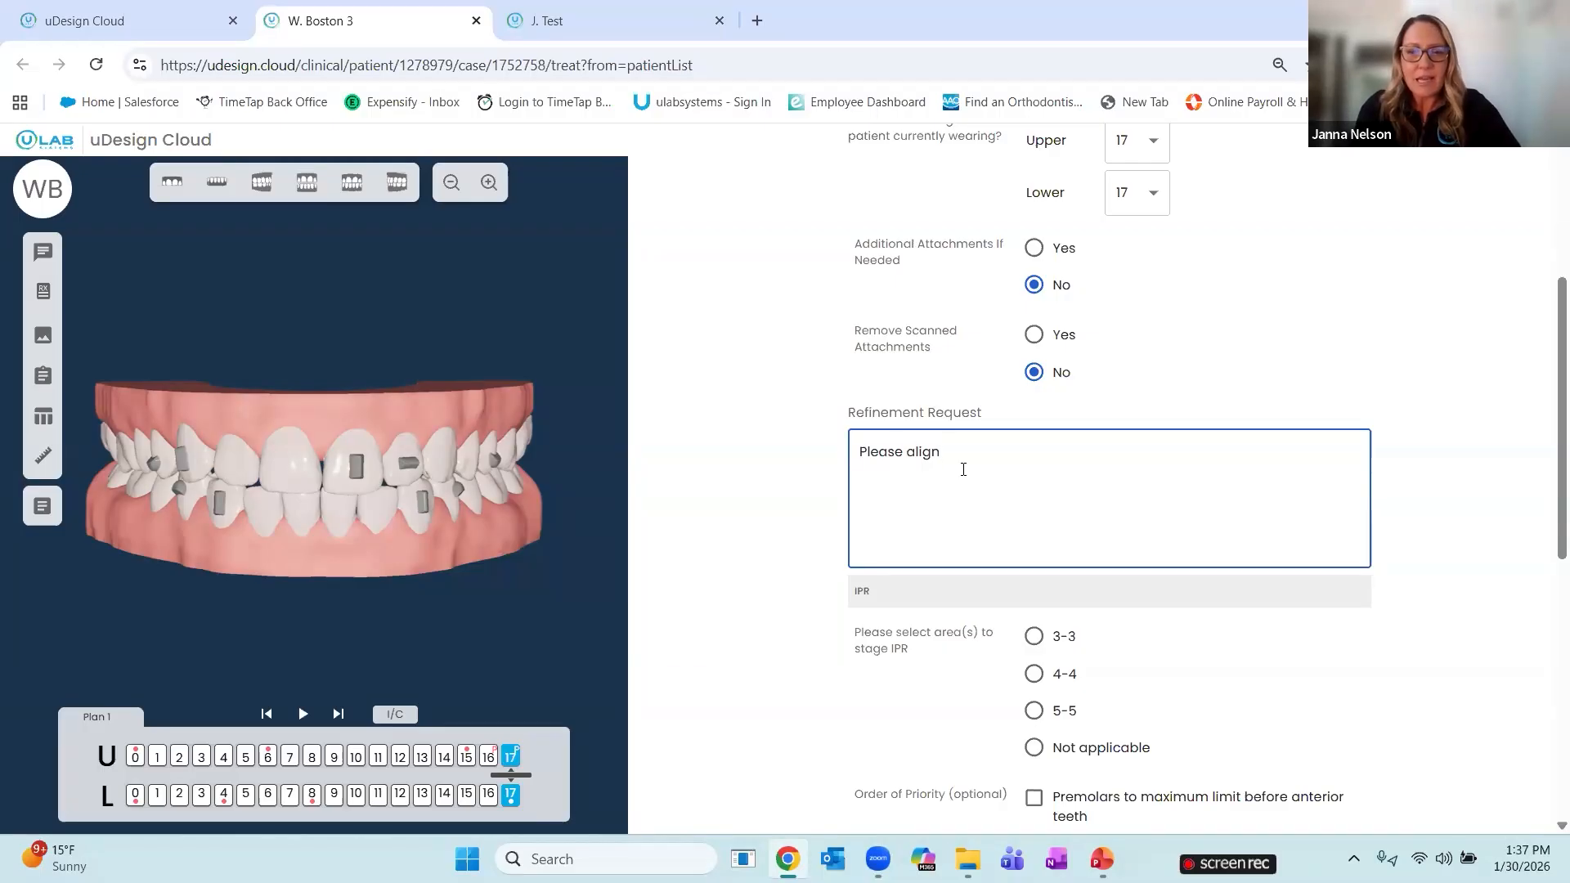
pyautogui.write(' U 2')
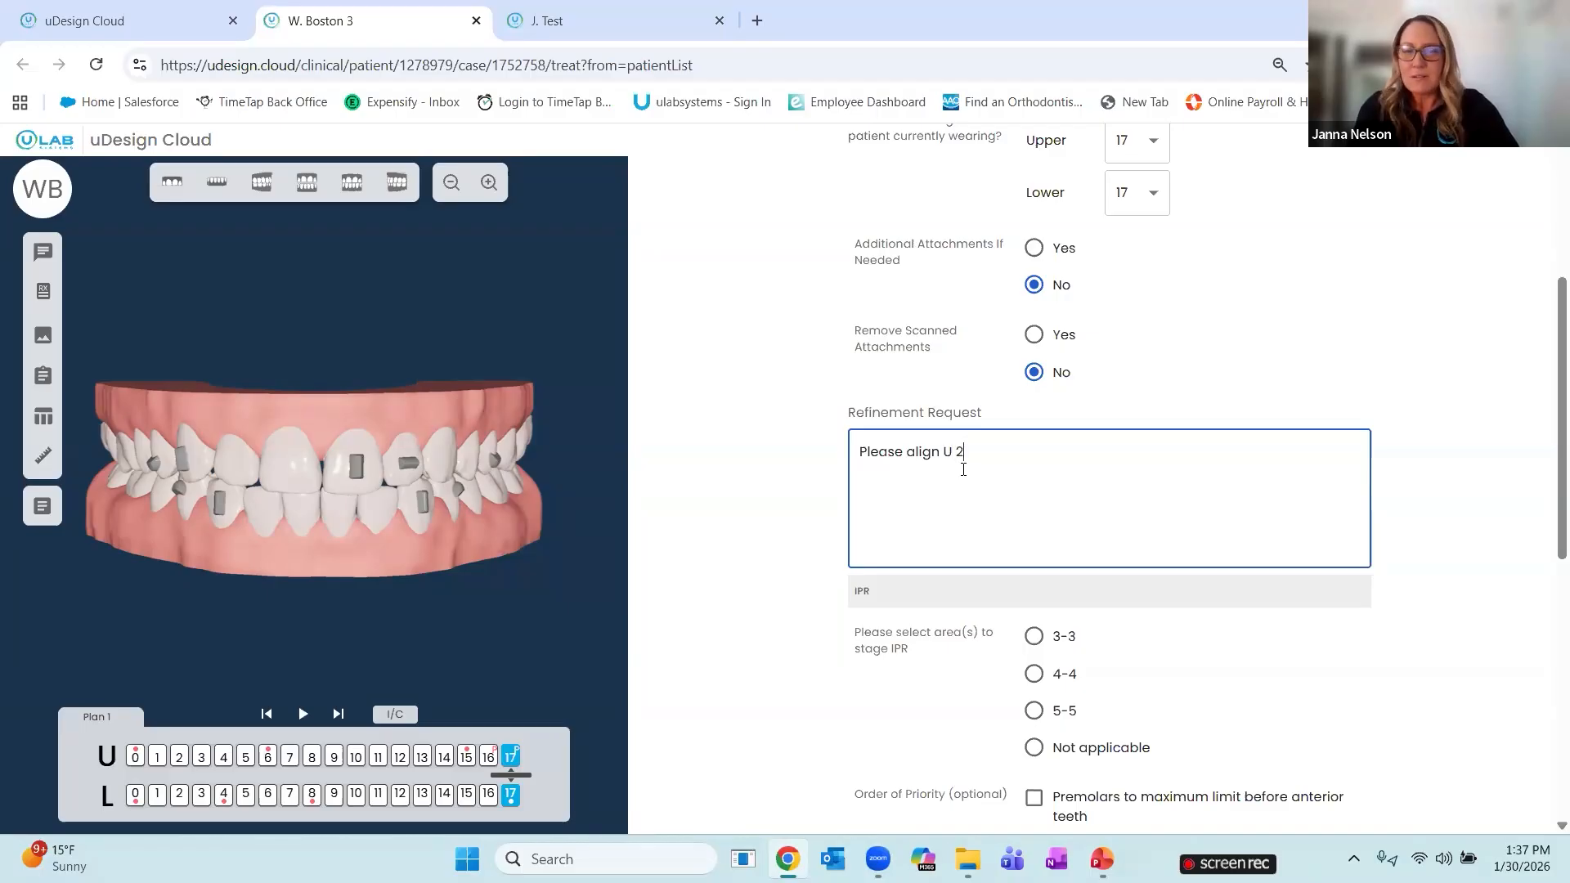
pyautogui.write('-2 Extrude')
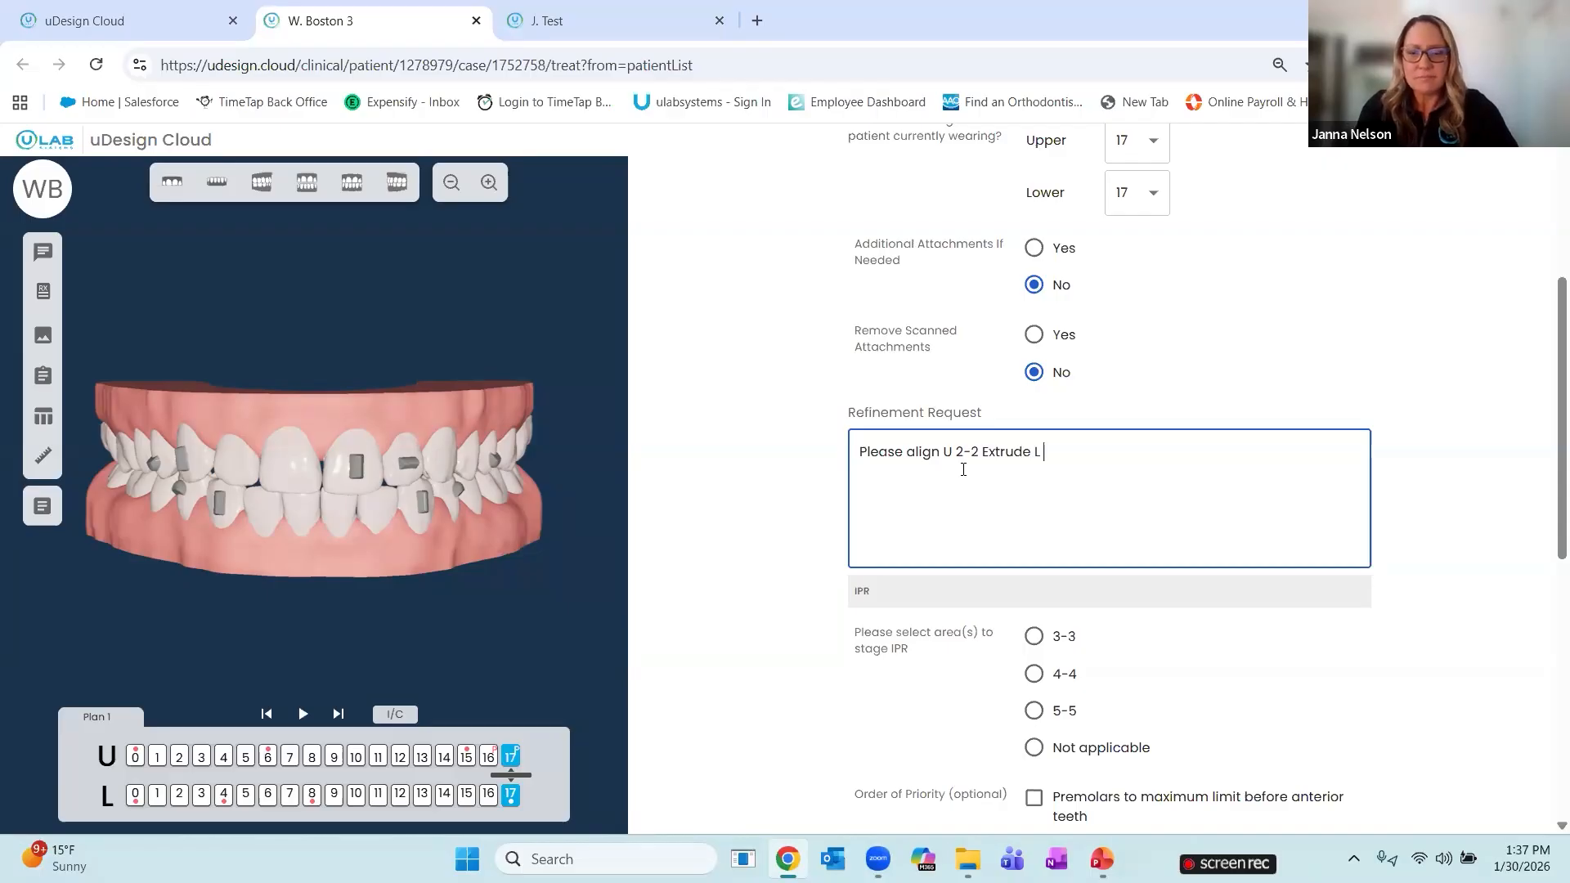
pyautogui.write("L 6's")
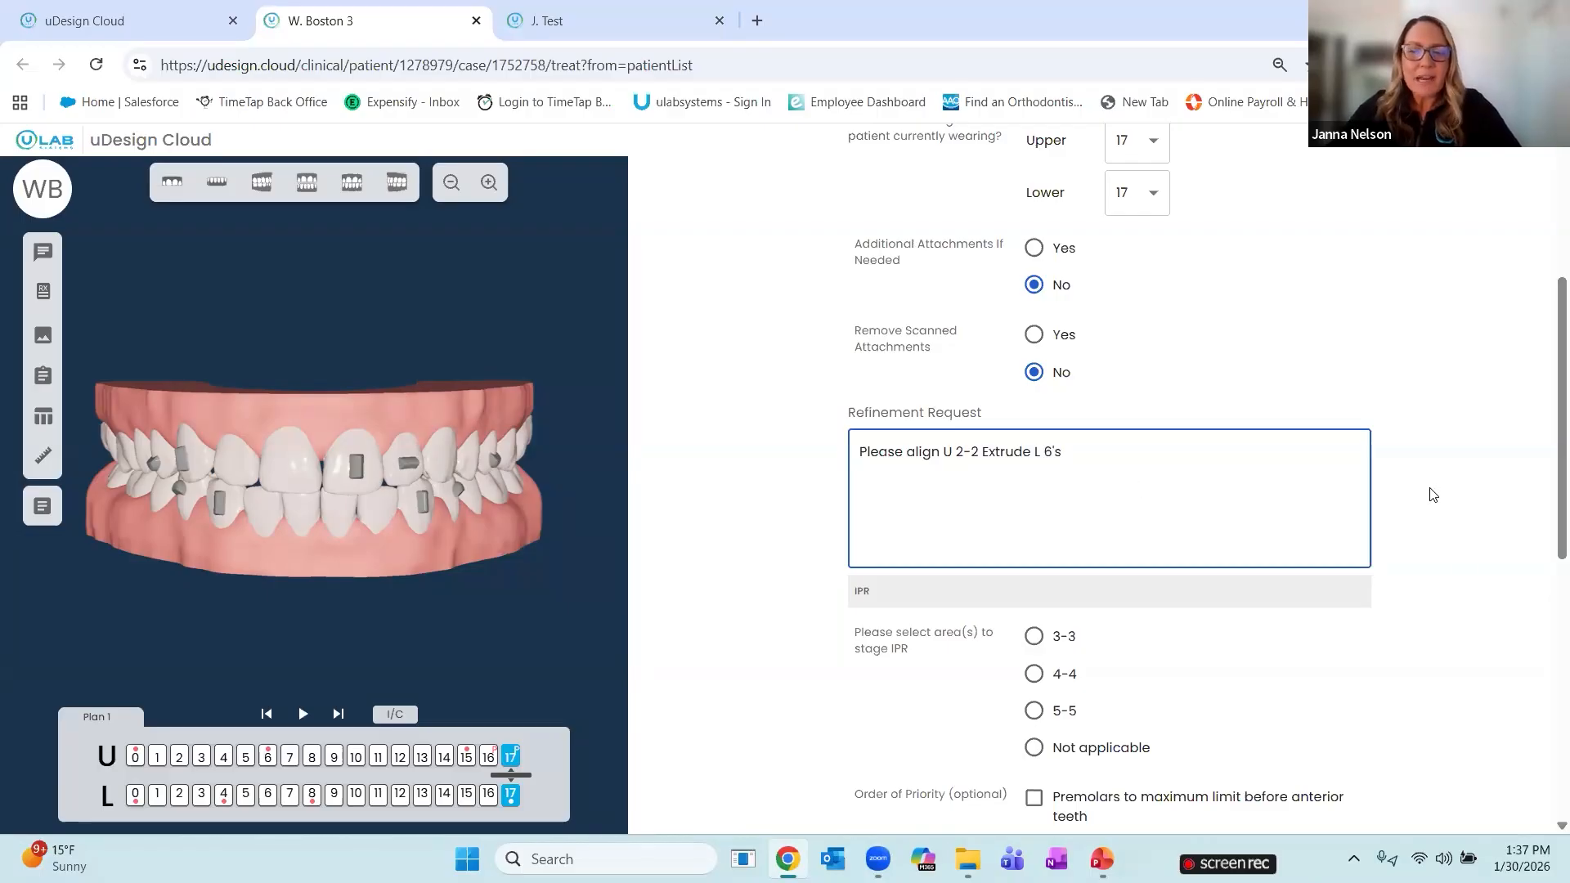
# Set the IPR area to Not applicable, and choose equal number of aligners Yes, wear time 7 Days and passive aligners No
pyautogui.scroll(-4, 837, 319)
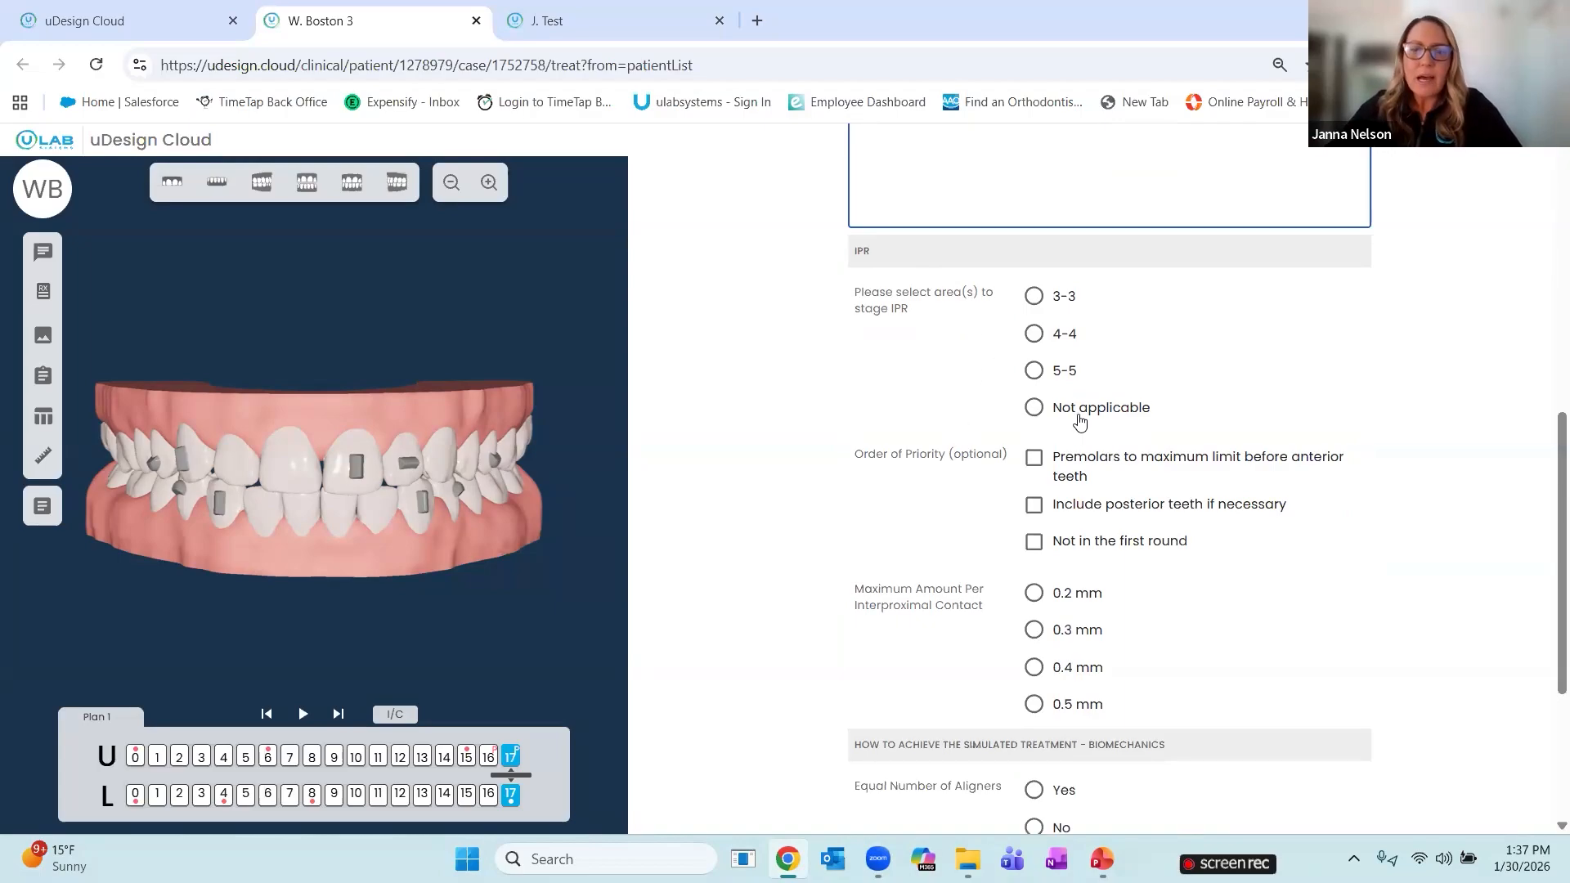
pyautogui.click(1034, 408)
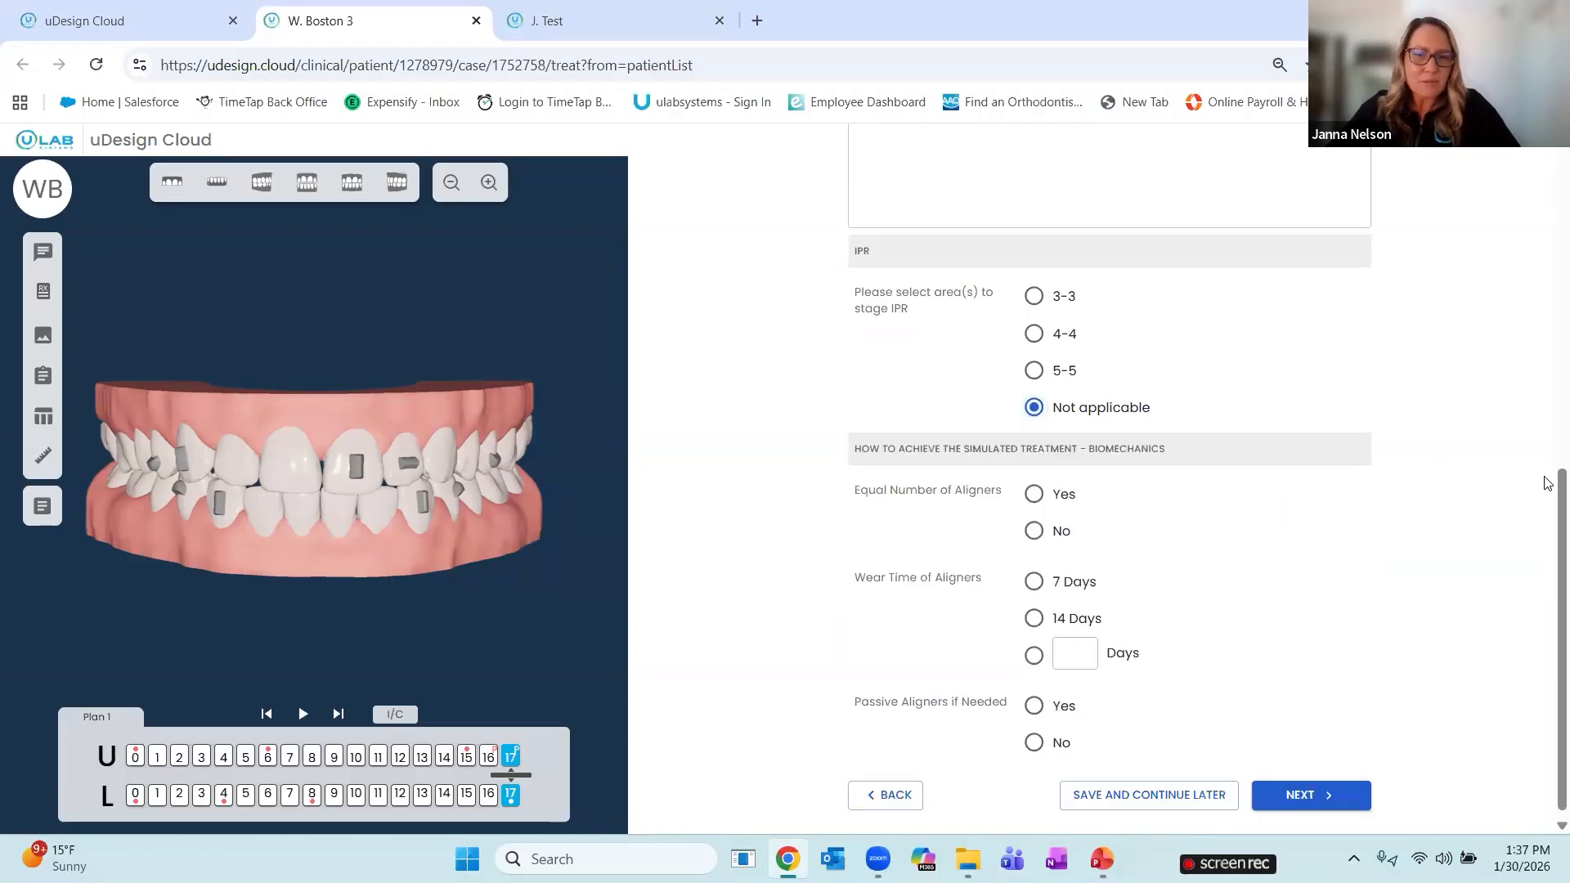
pyautogui.click(1034, 494)
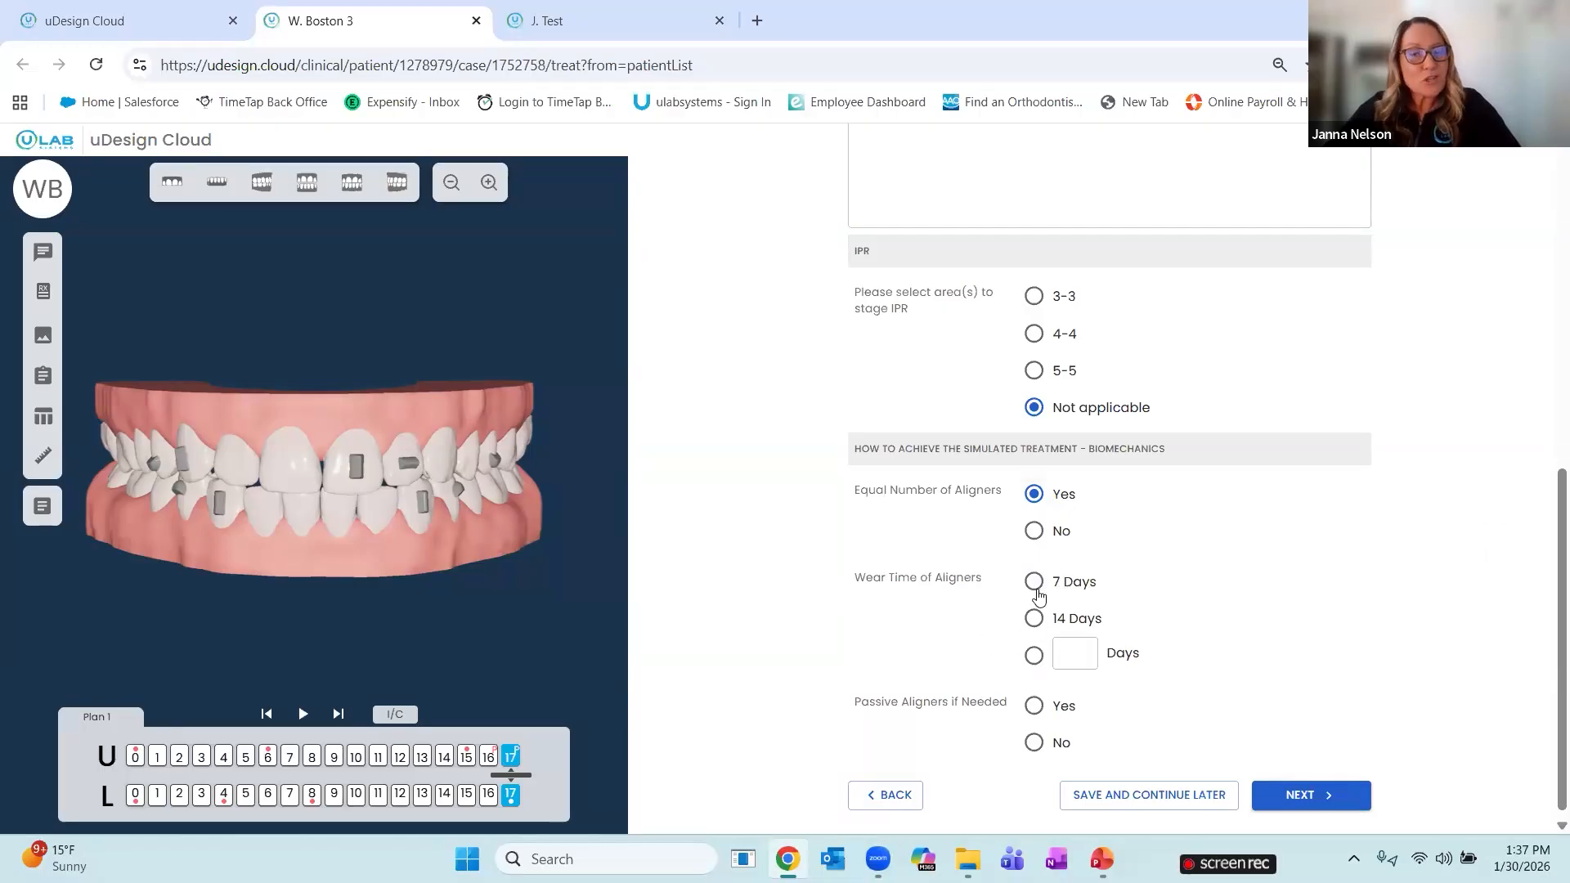
pyautogui.click(1034, 581)
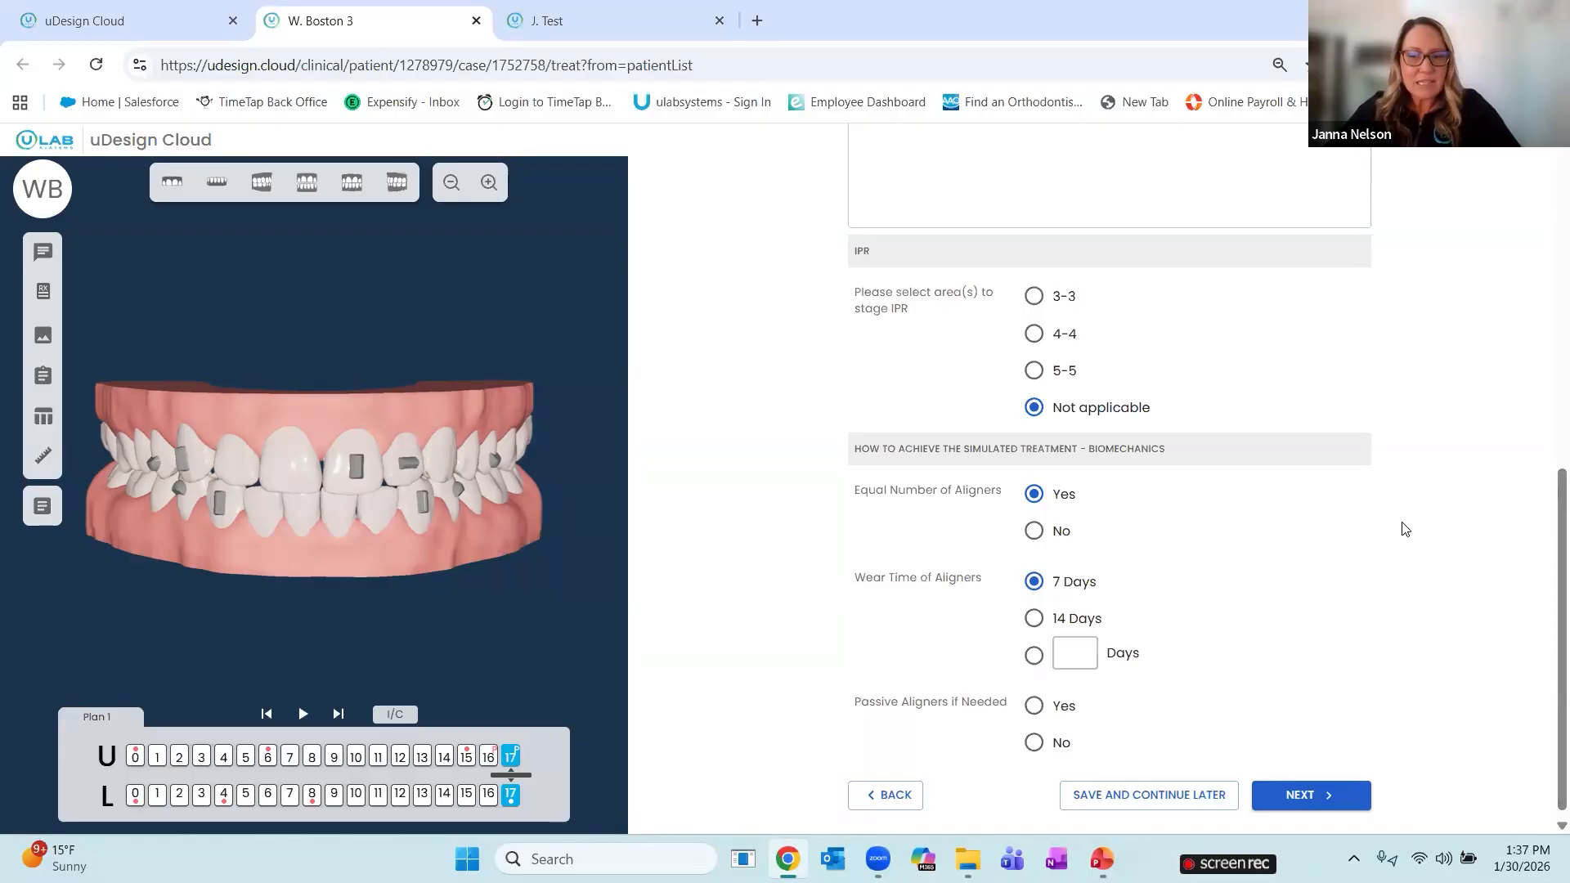
pyautogui.scroll(-1, 1422, 540)
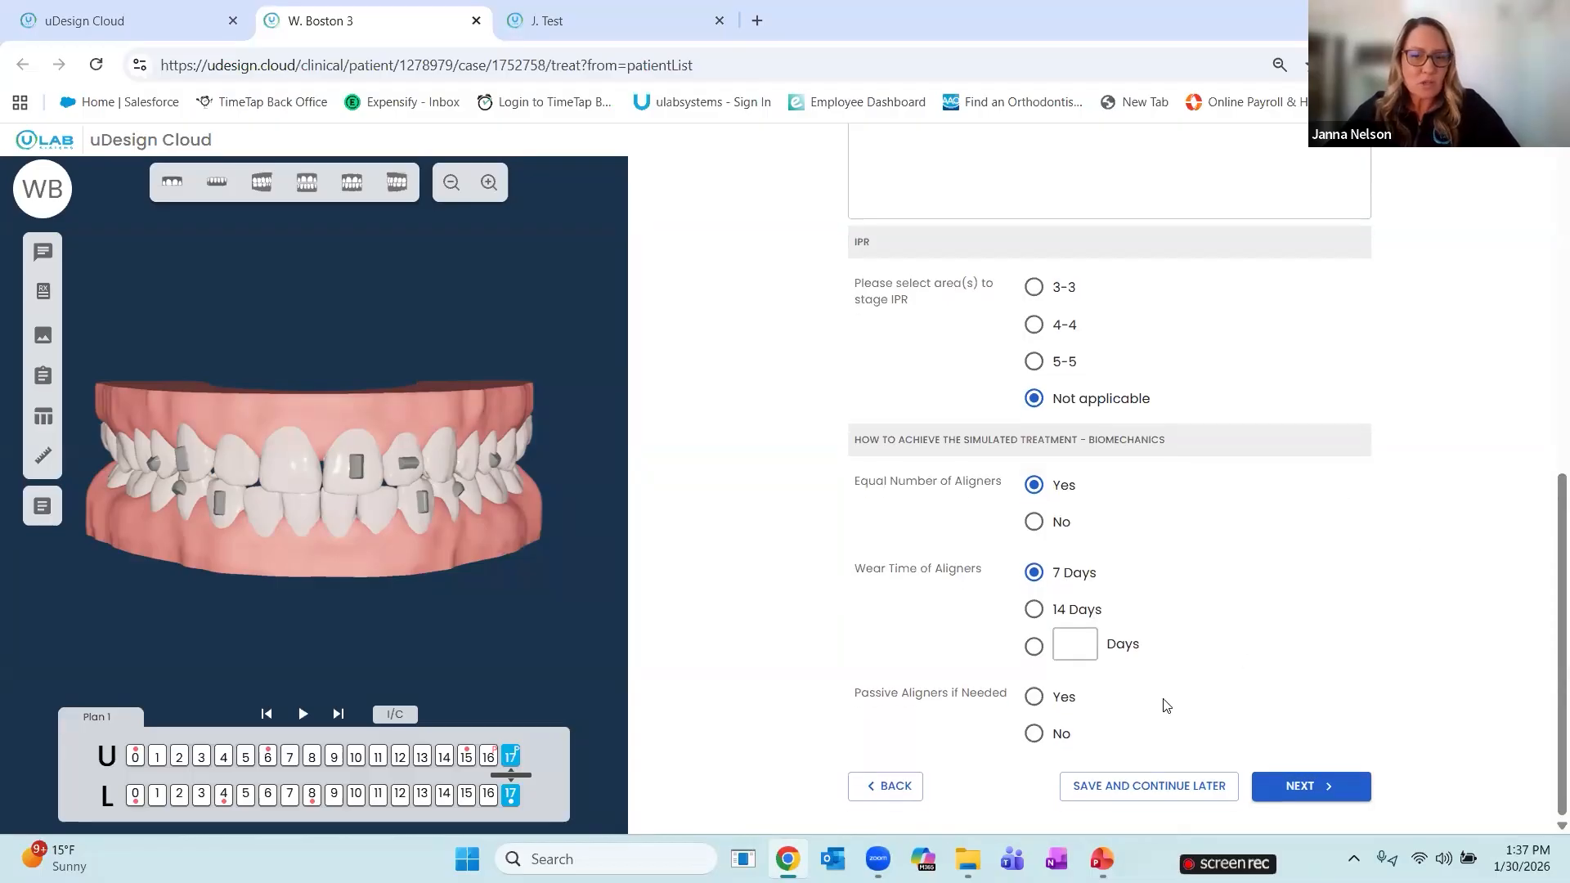
pyautogui.click(1033, 733)
# Answer No to the final retainer scan question and save the refinement Rx to continue later
pyautogui.click(1283, 795)
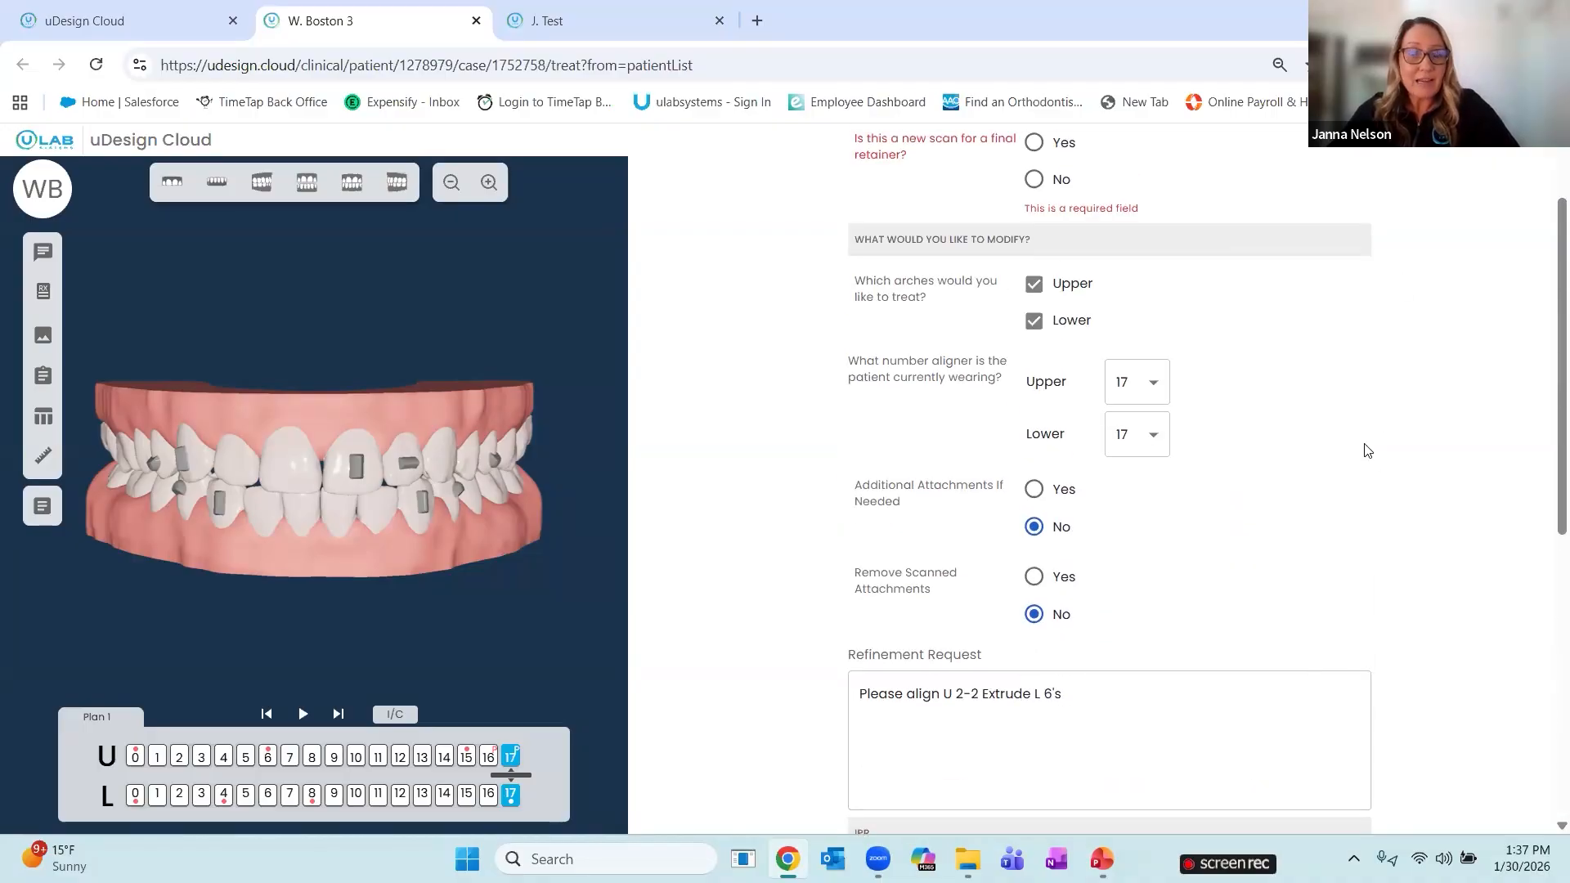
pyautogui.scroll(2, 1381, 459)
pyautogui.click(1034, 305)
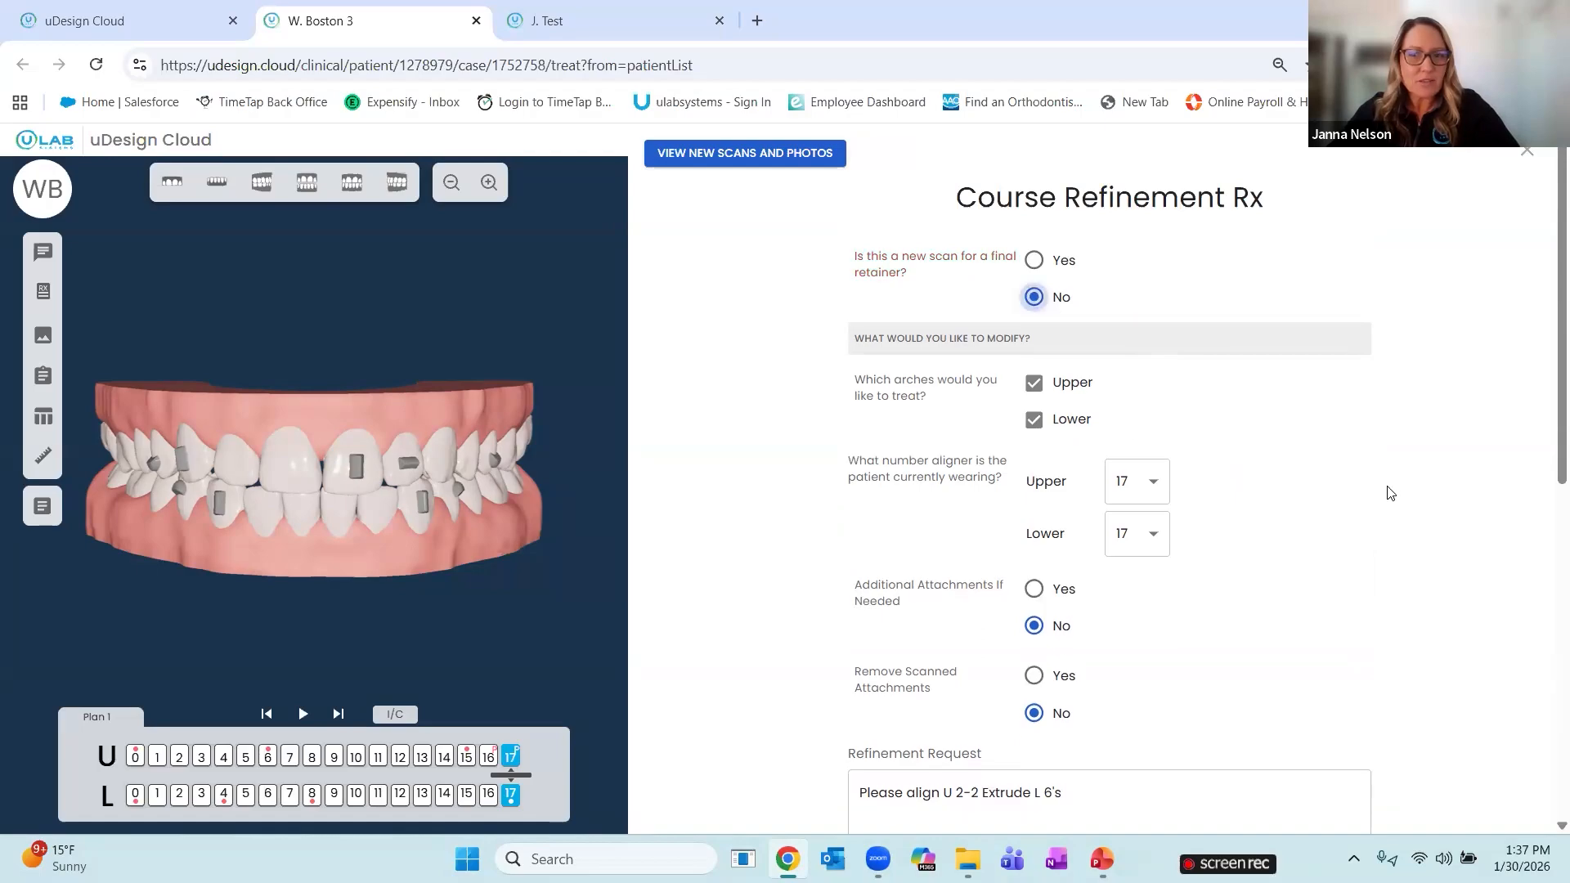
pyautogui.scroll(-8, 1423, 561)
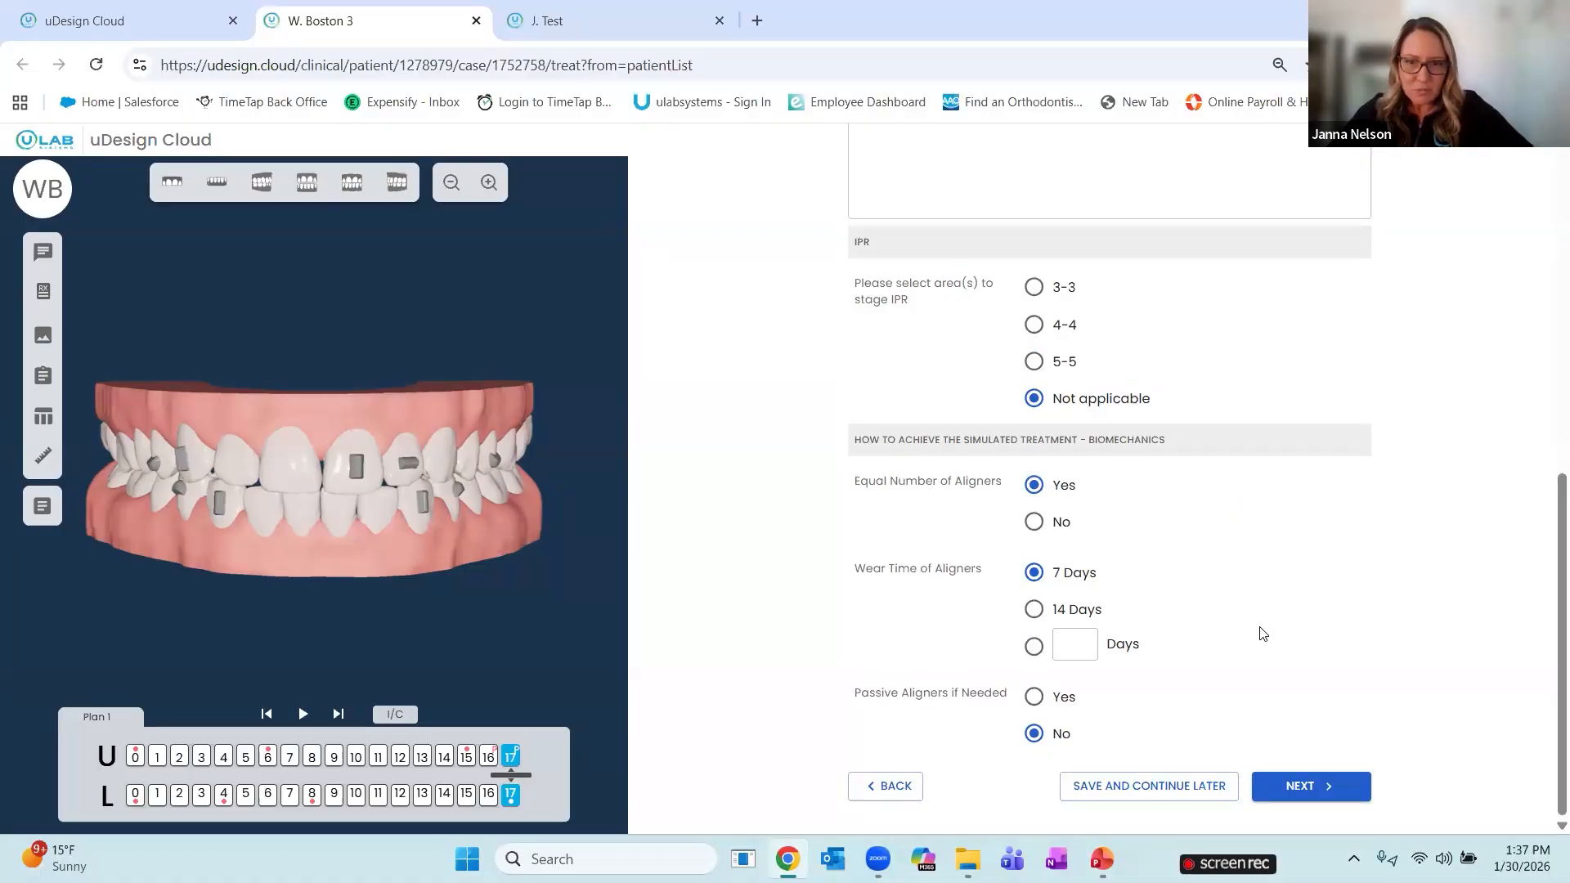
pyautogui.click(1147, 785)
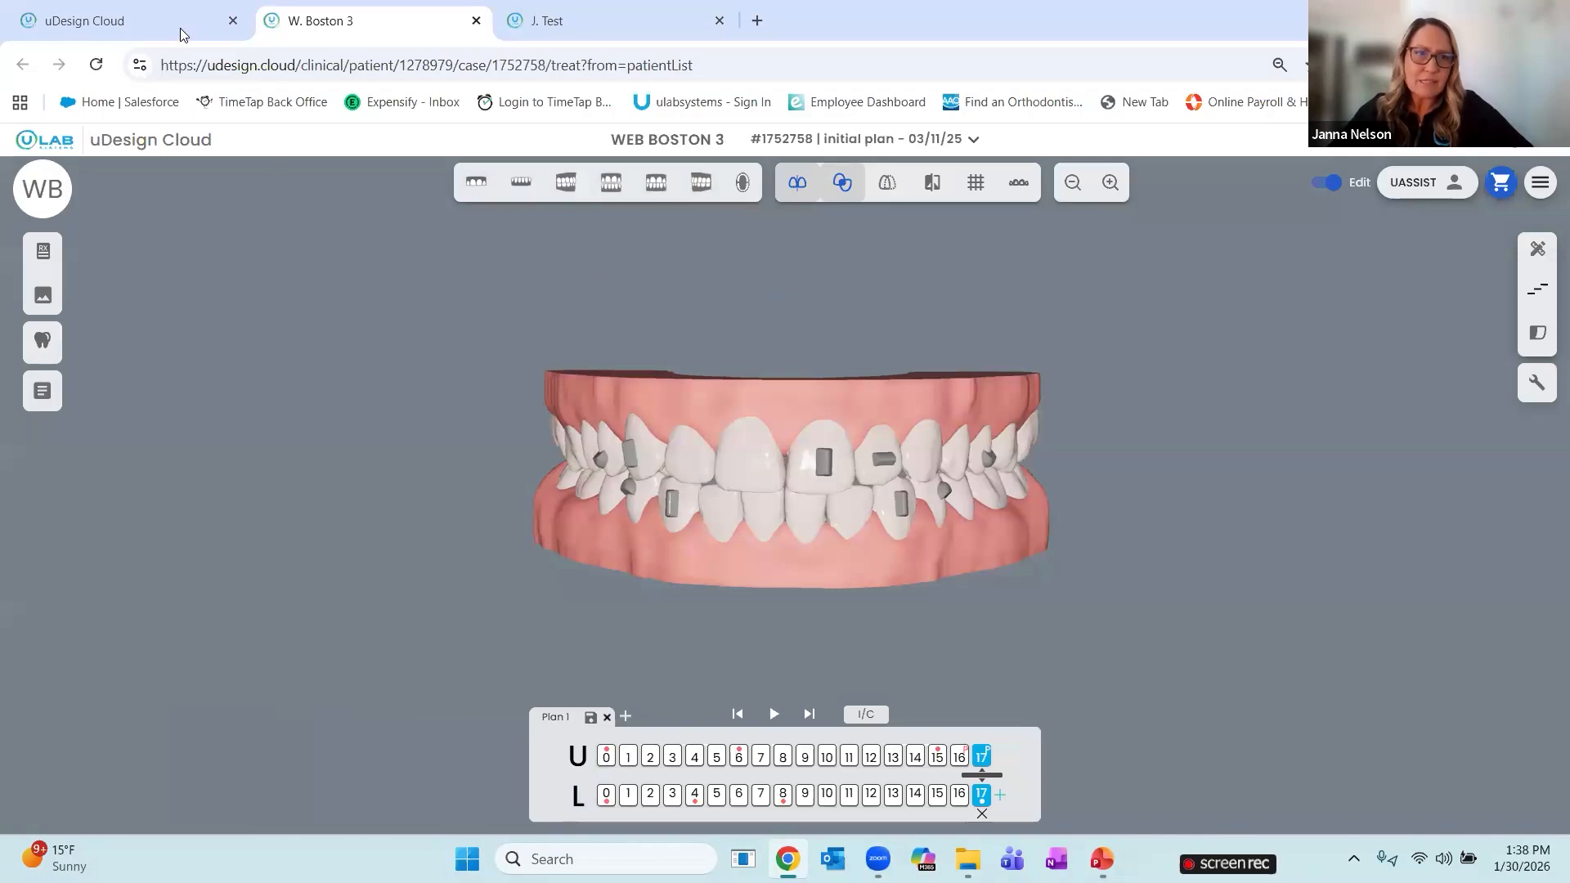
# Return to the patient list and reload it to clear the status filter
pyautogui.click(175, 25)
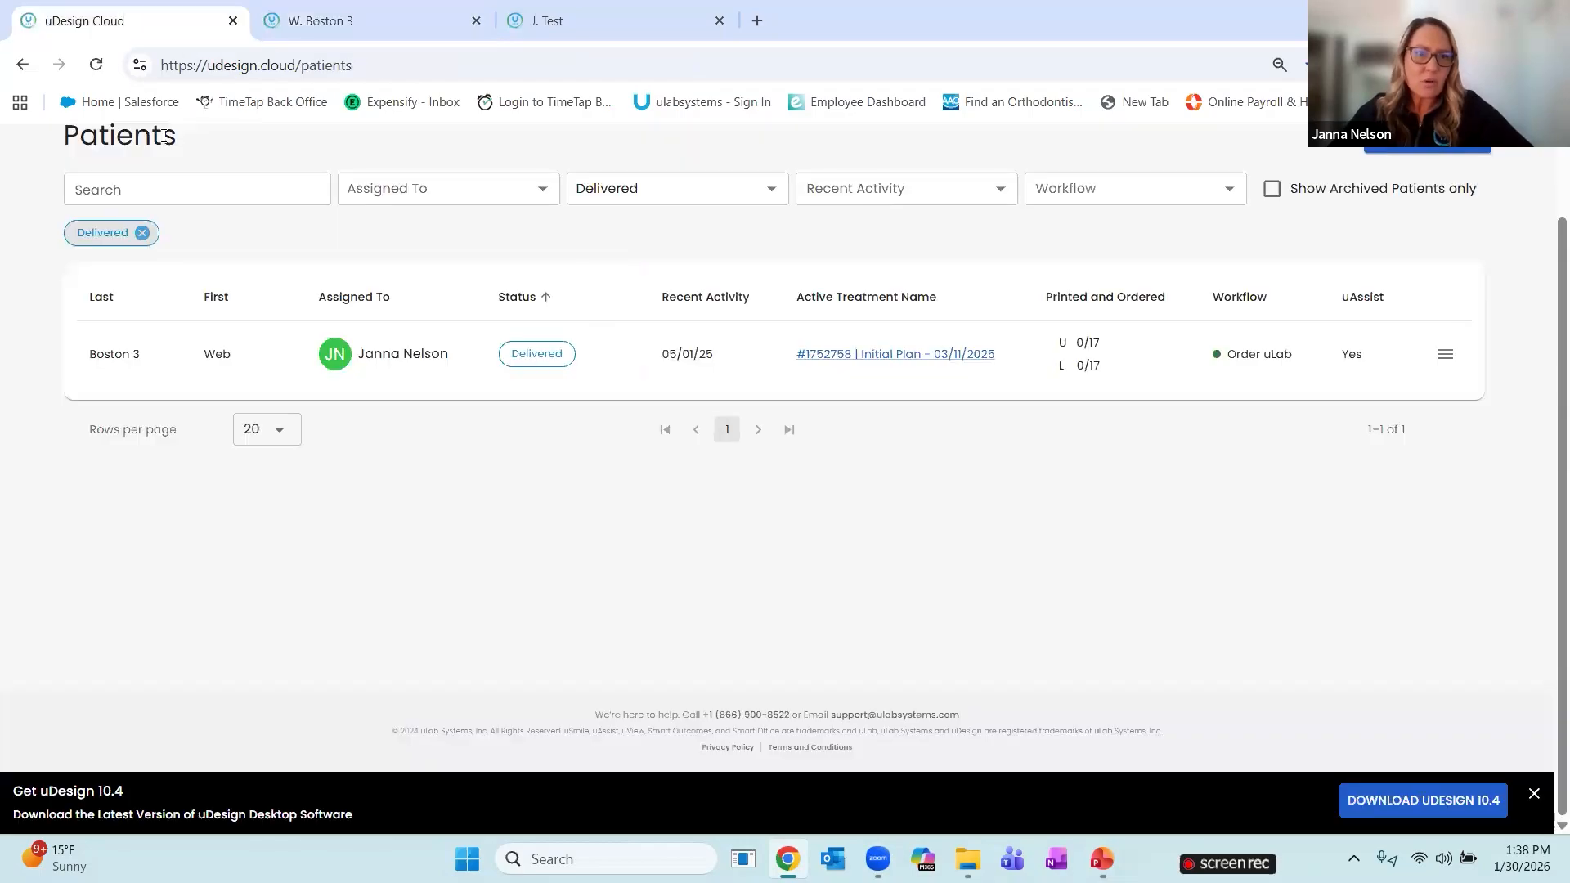
pyautogui.click(97, 65)
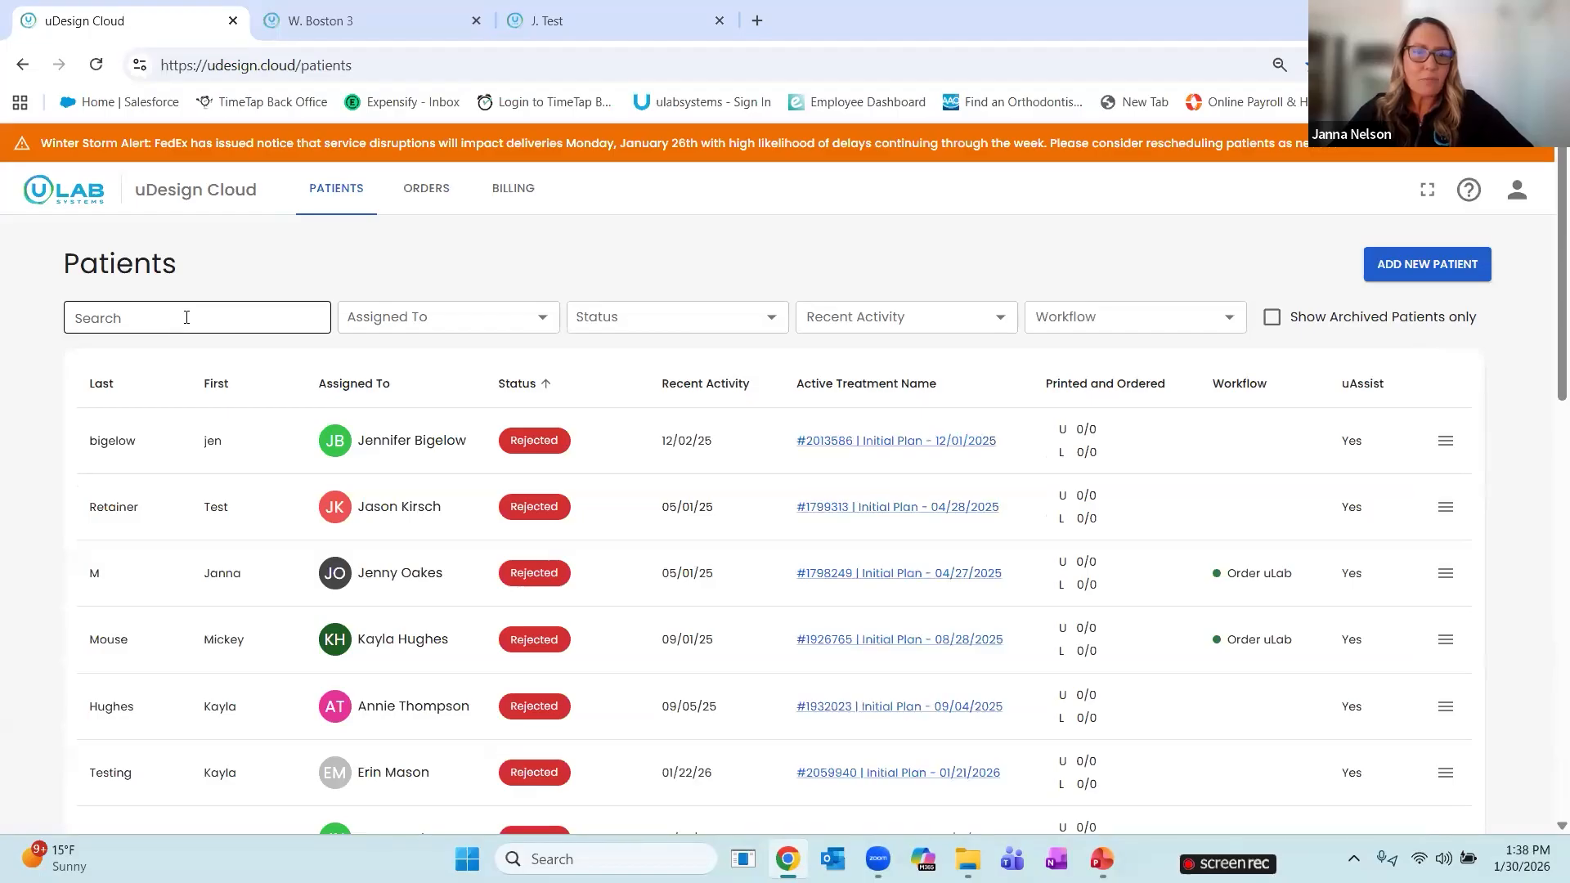
# Search the patient list for "Web", open the Boston 3 case and start submitting its refinement to uAssist
pyautogui.click(186, 317)
pyautogui.write('Web')
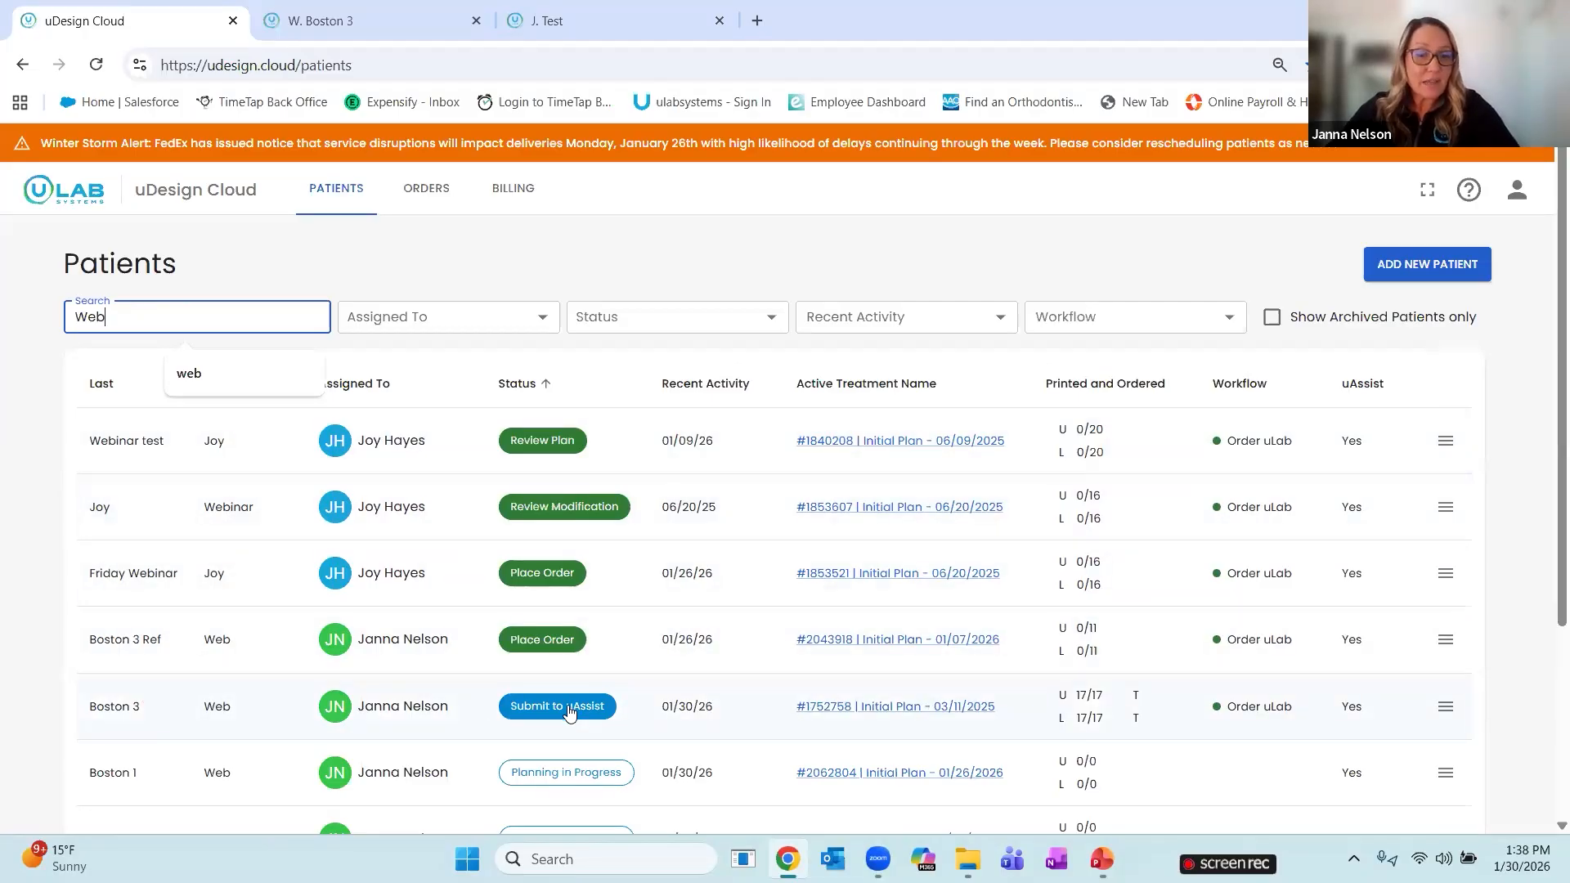
pyautogui.click(570, 708)
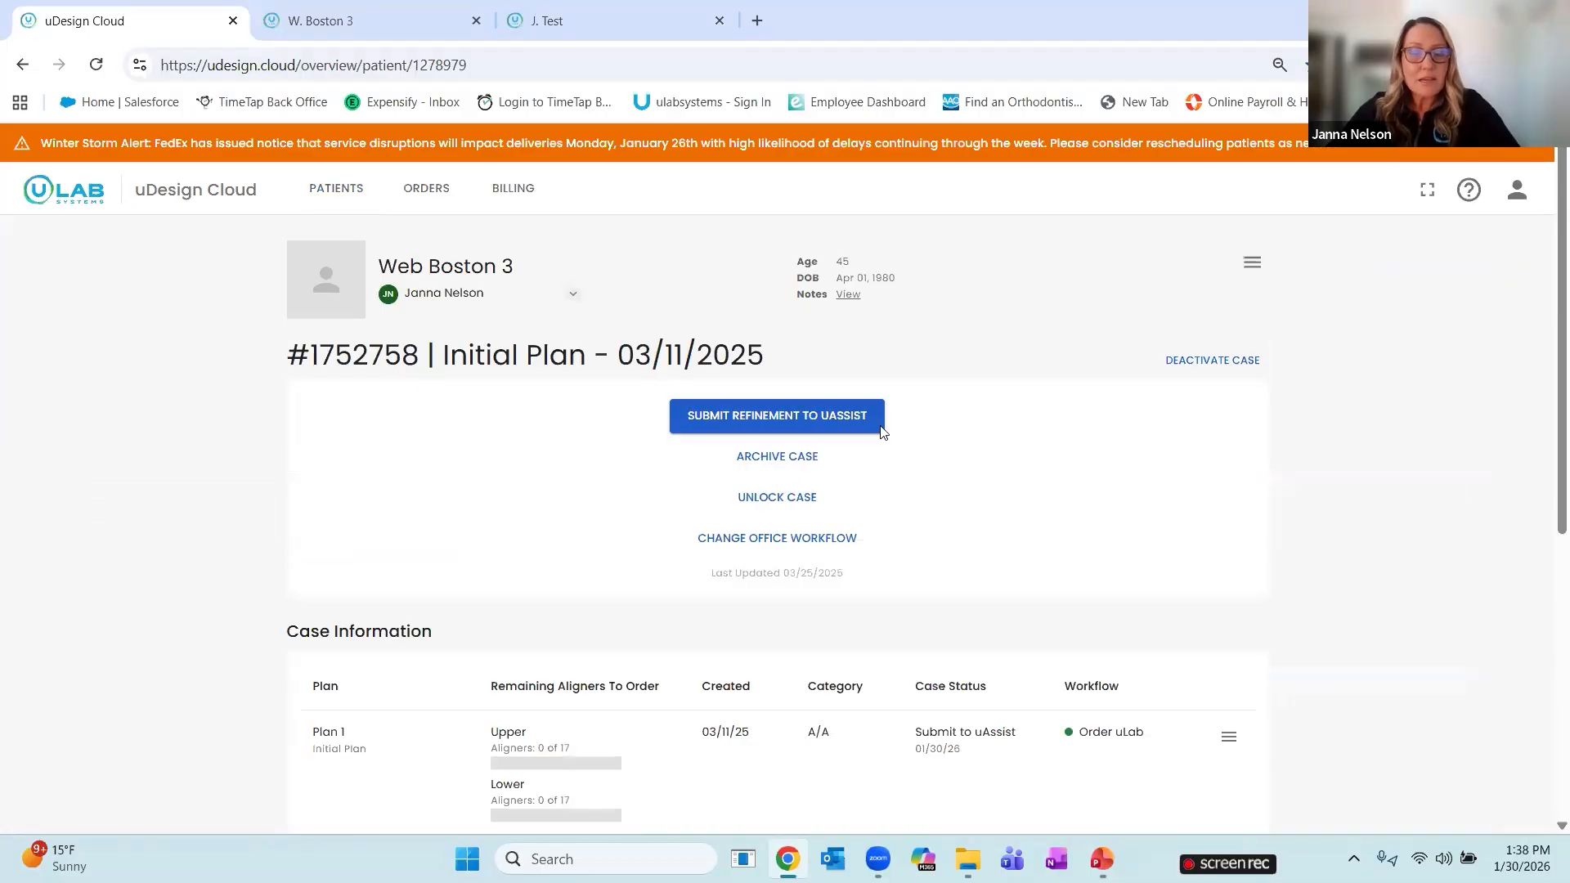
pyautogui.click(752, 417)
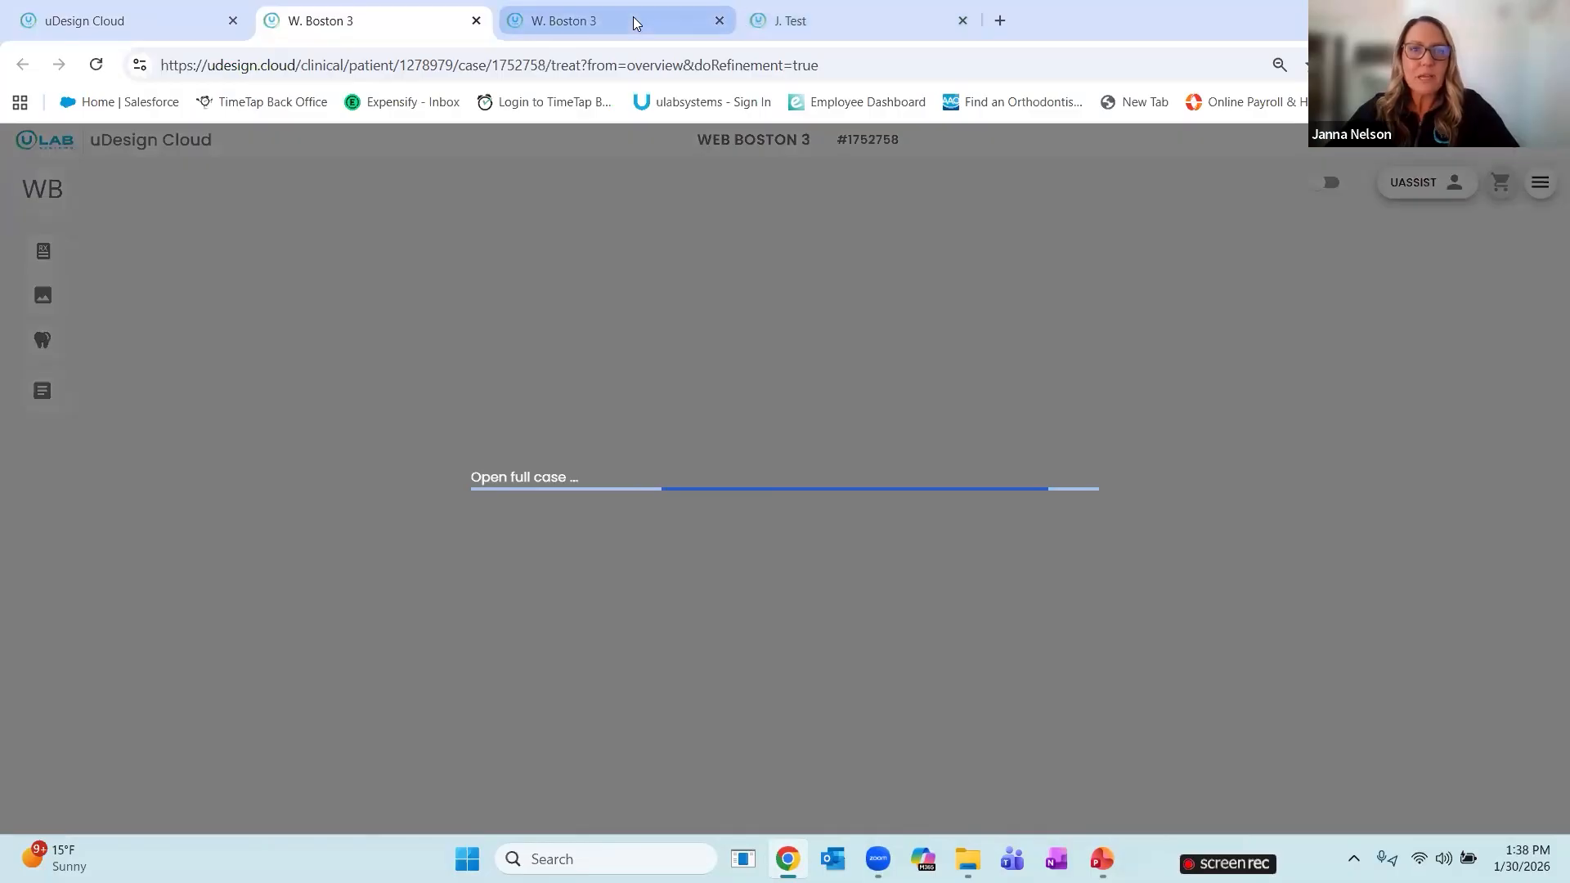
# Switch to the test patient's open case, inspect the upper stage 1 print model, and output its STL files, accepting the export invoice
pyautogui.click(821, 25)
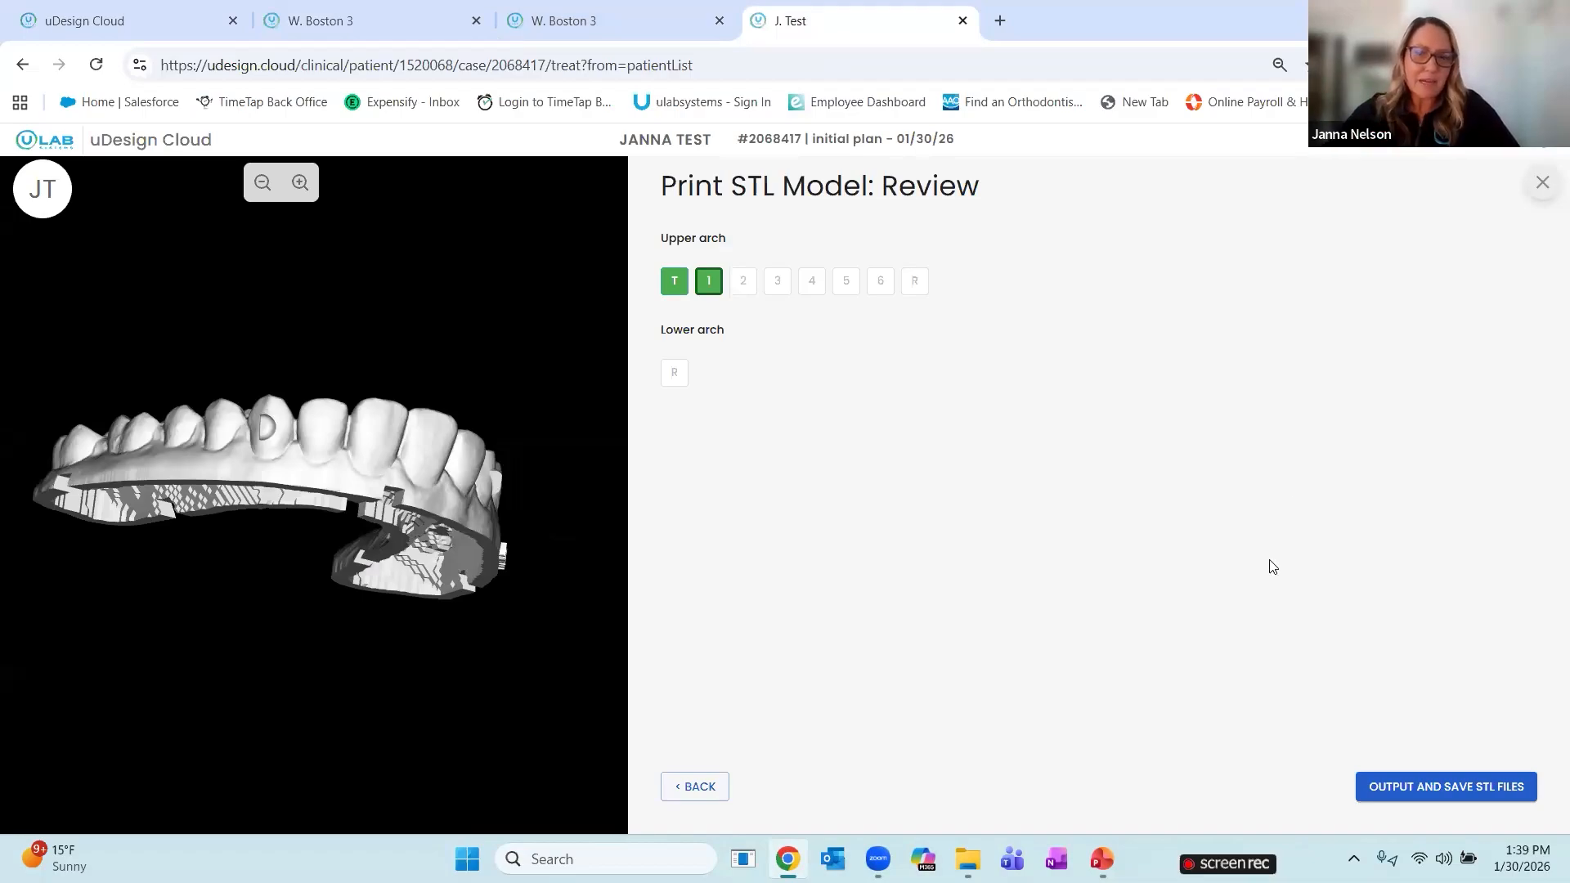
pyautogui.moveTo(405, 492); pyautogui.dragTo(368, 497)
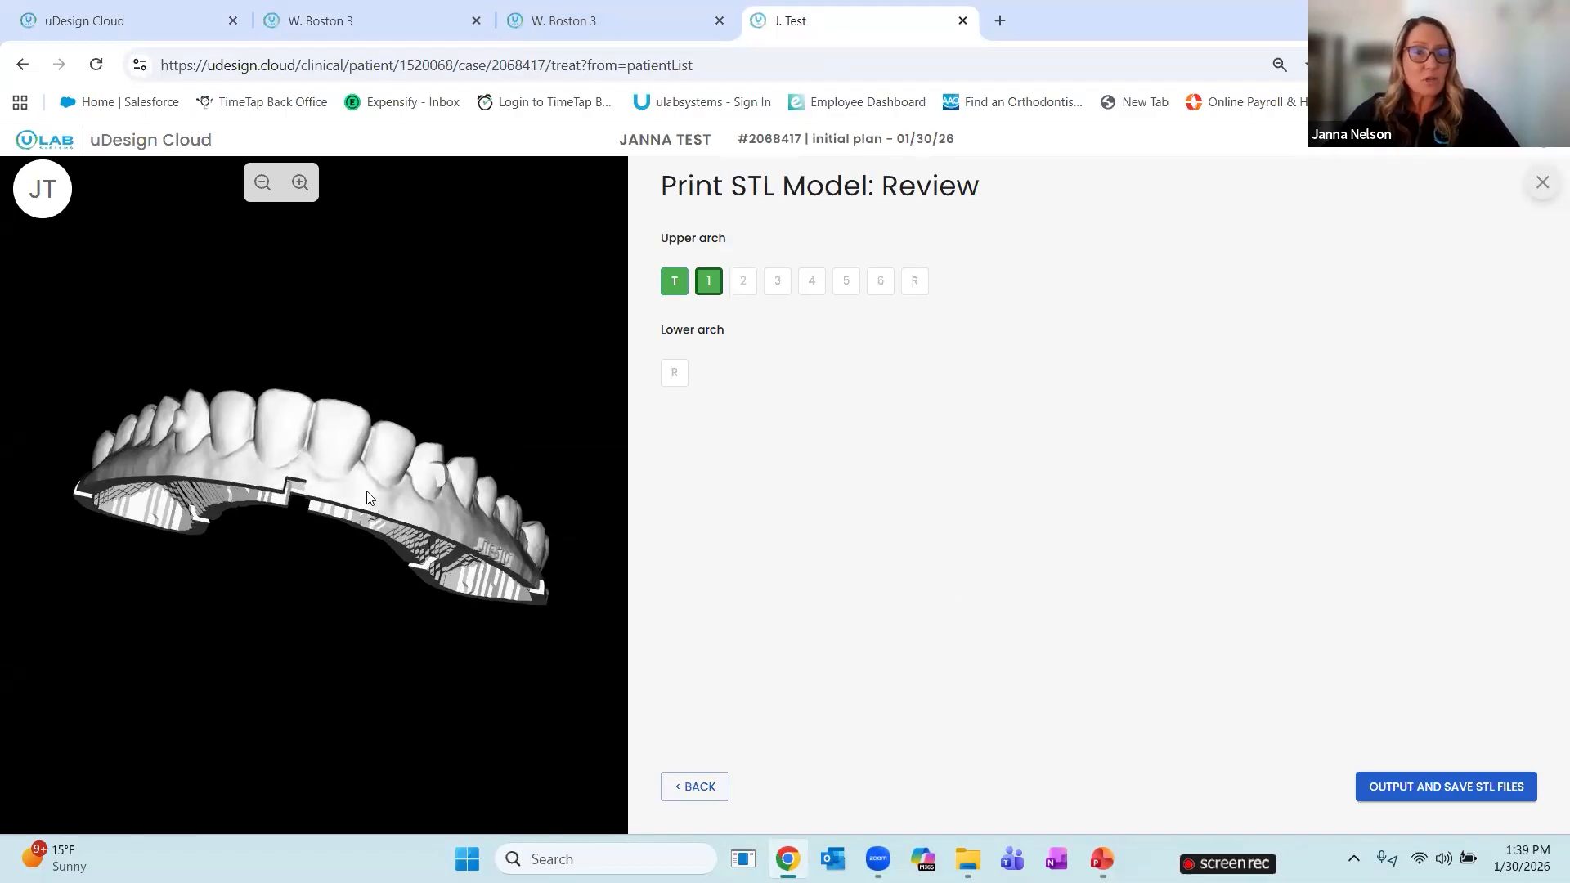
pyautogui.click(1440, 790)
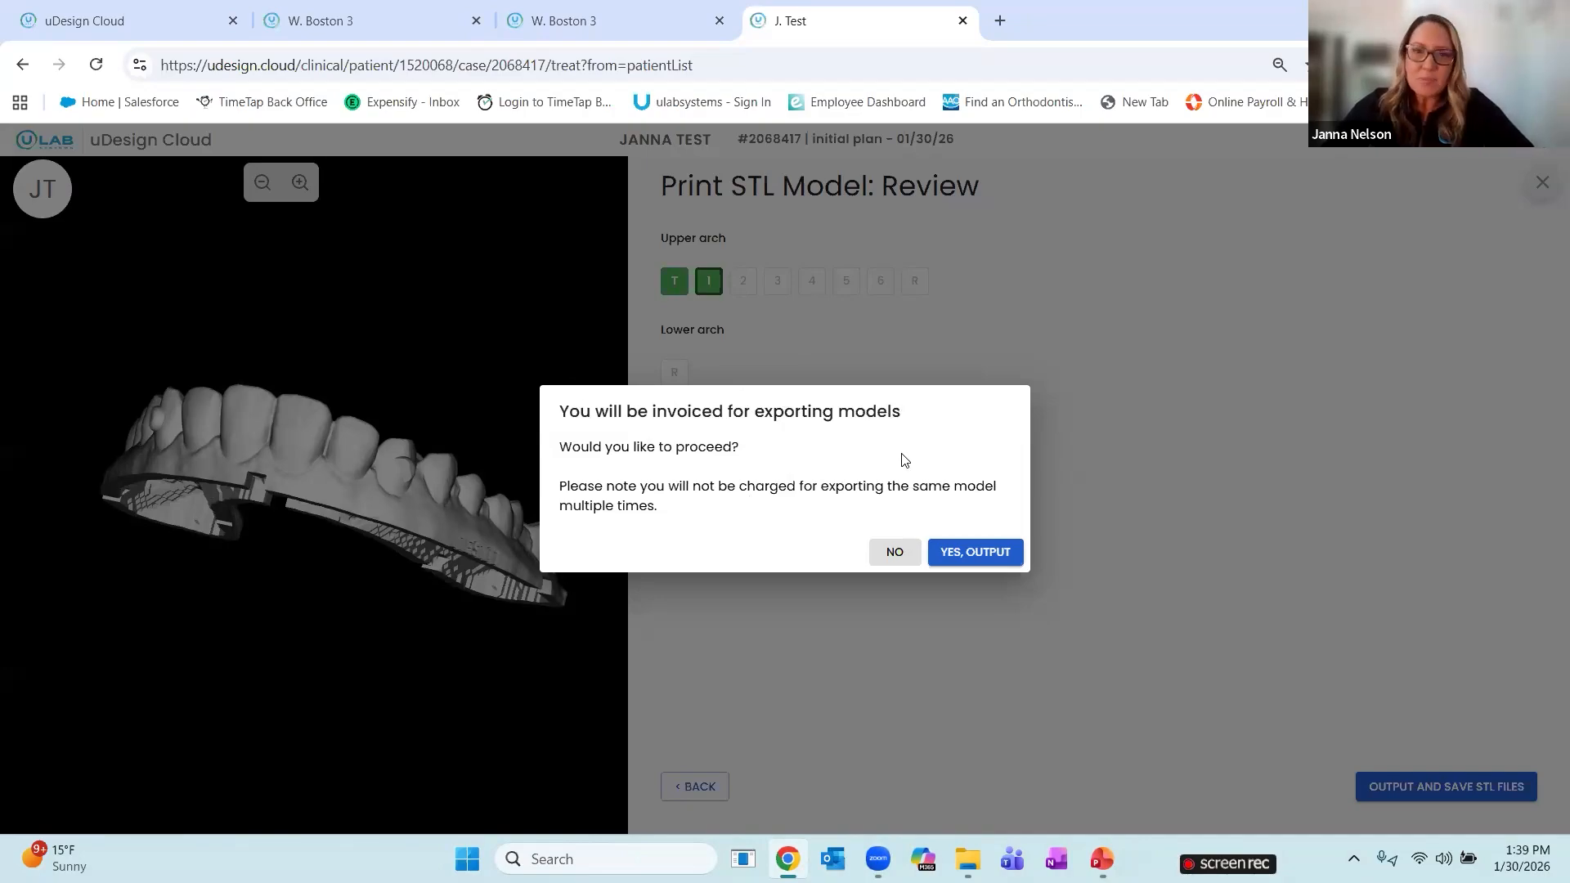
pyautogui.click(973, 554)
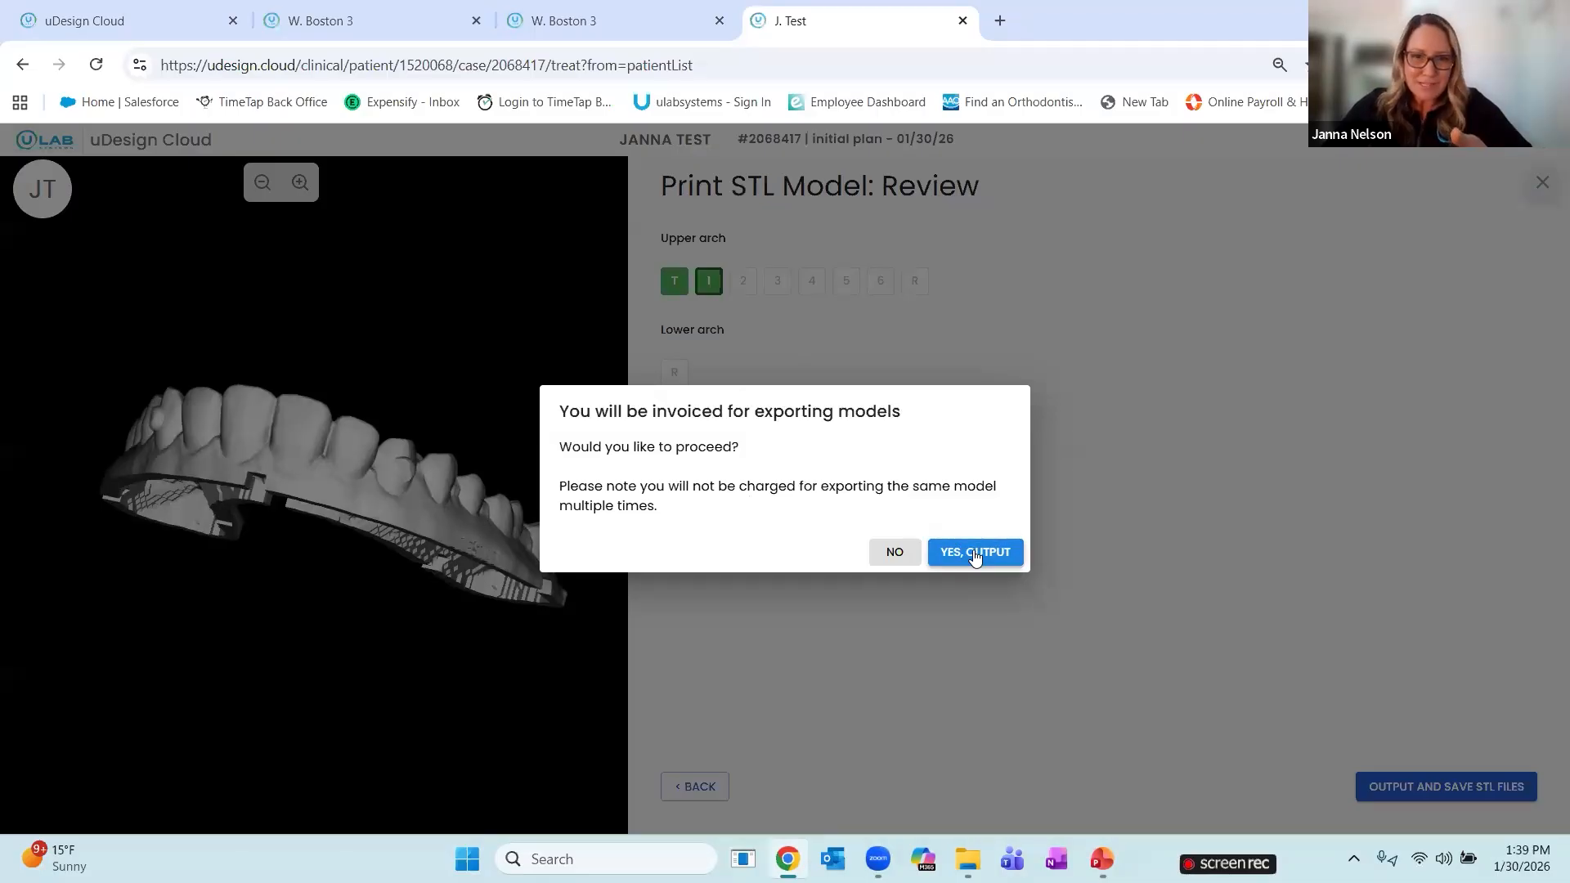
pyautogui.click(973, 553)
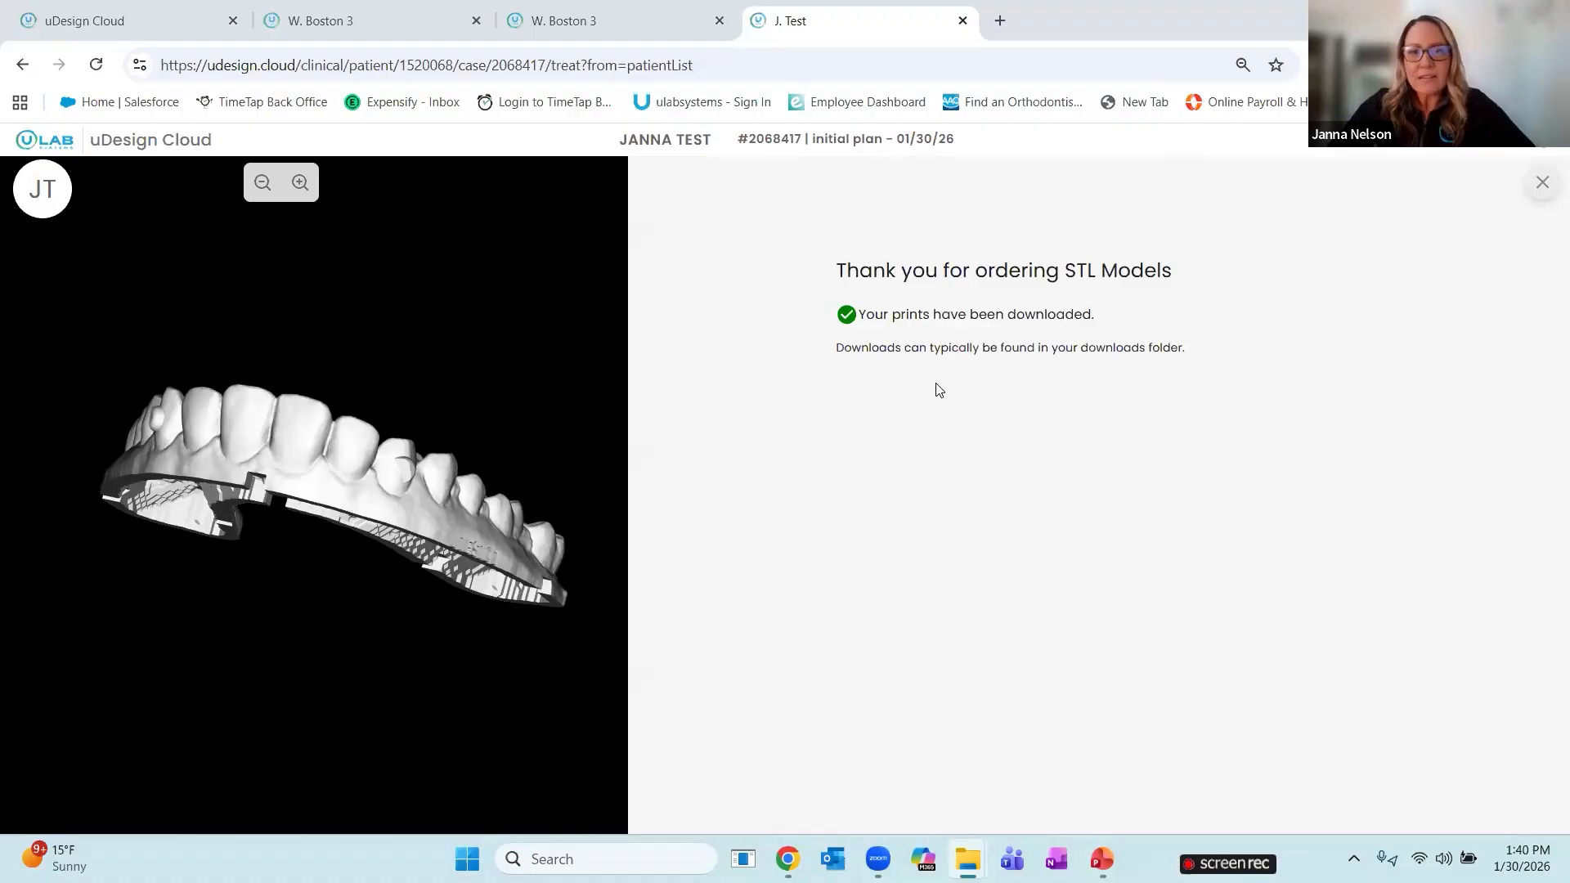
# Examine the STL files in the downloaded zip, selecting the upper stage 1 template file, and close the folder window
pyautogui.moveTo(1048, 421); pyautogui.dragTo(1076, 178)
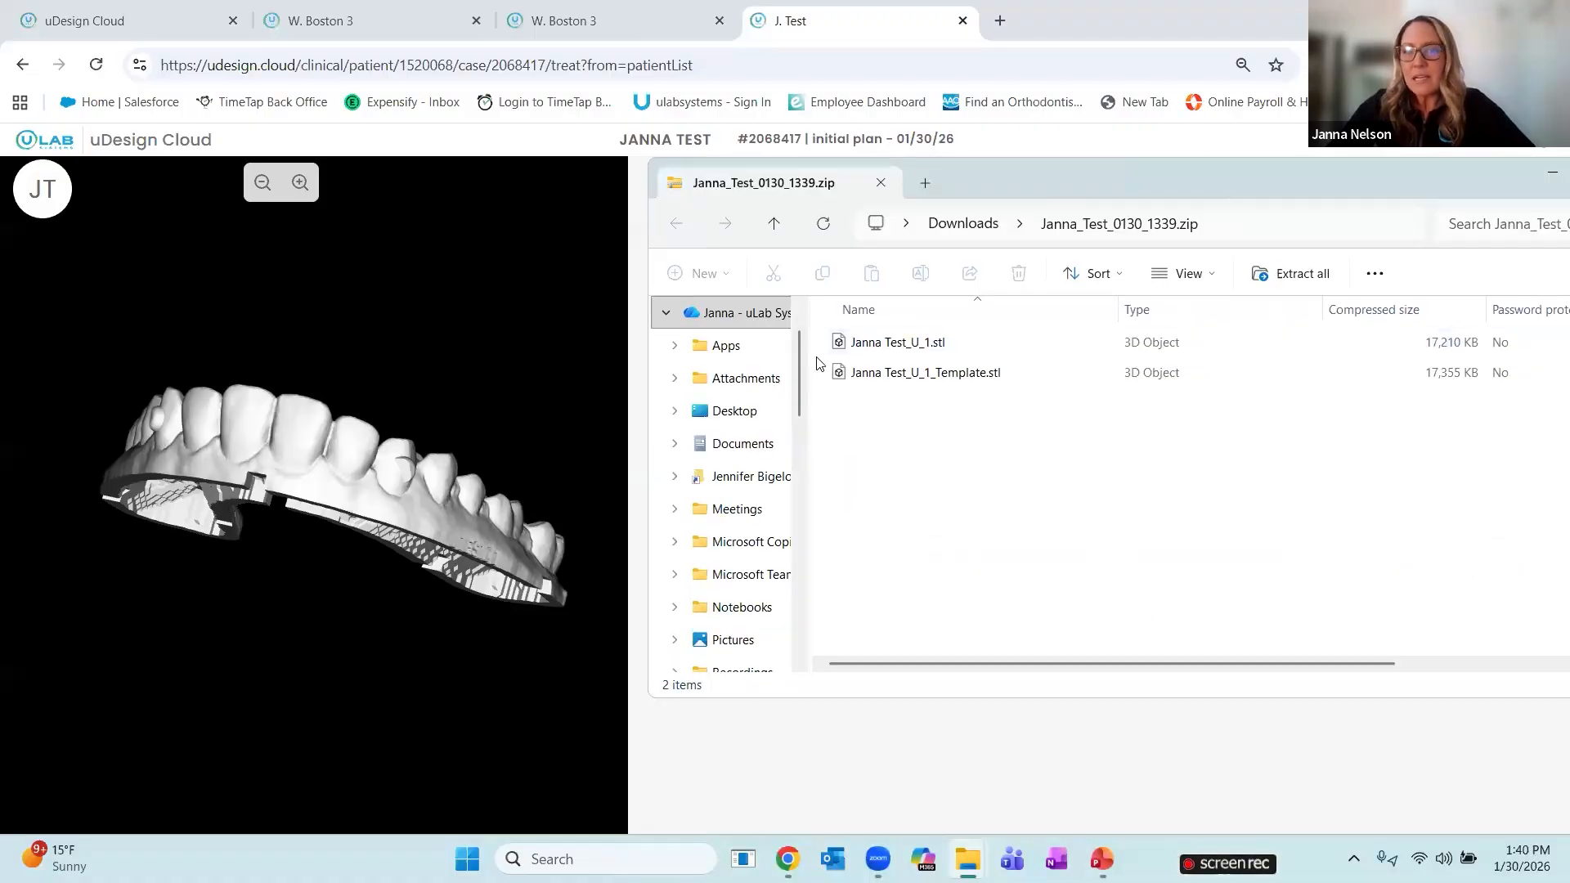
pyautogui.click(905, 379)
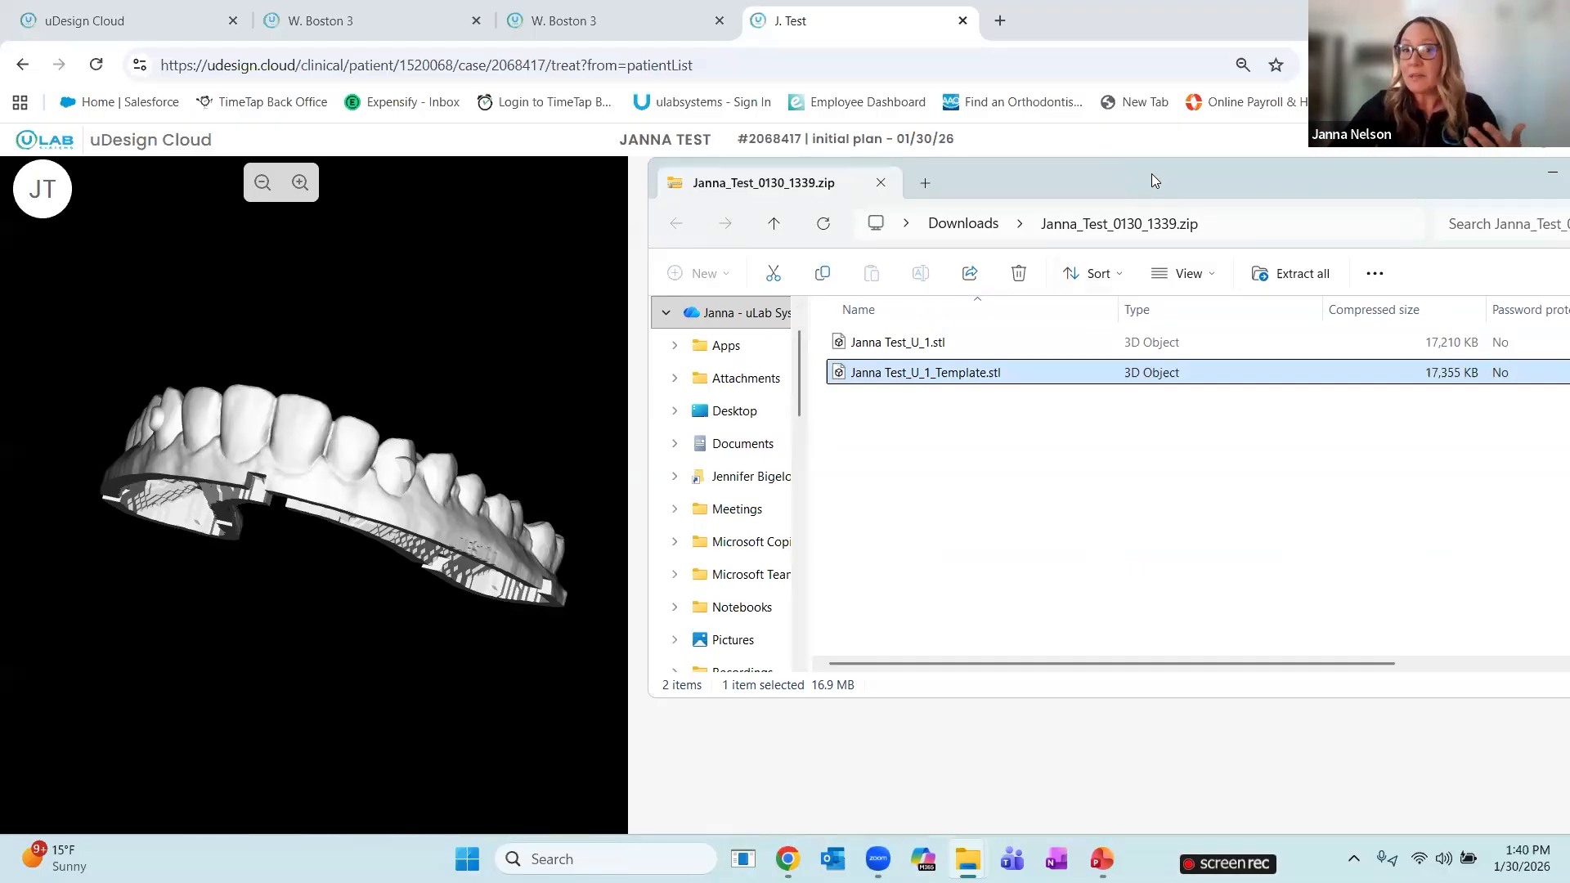
pyautogui.moveTo(1155, 175); pyautogui.dragTo(929, 190)
pyautogui.click(1421, 188)
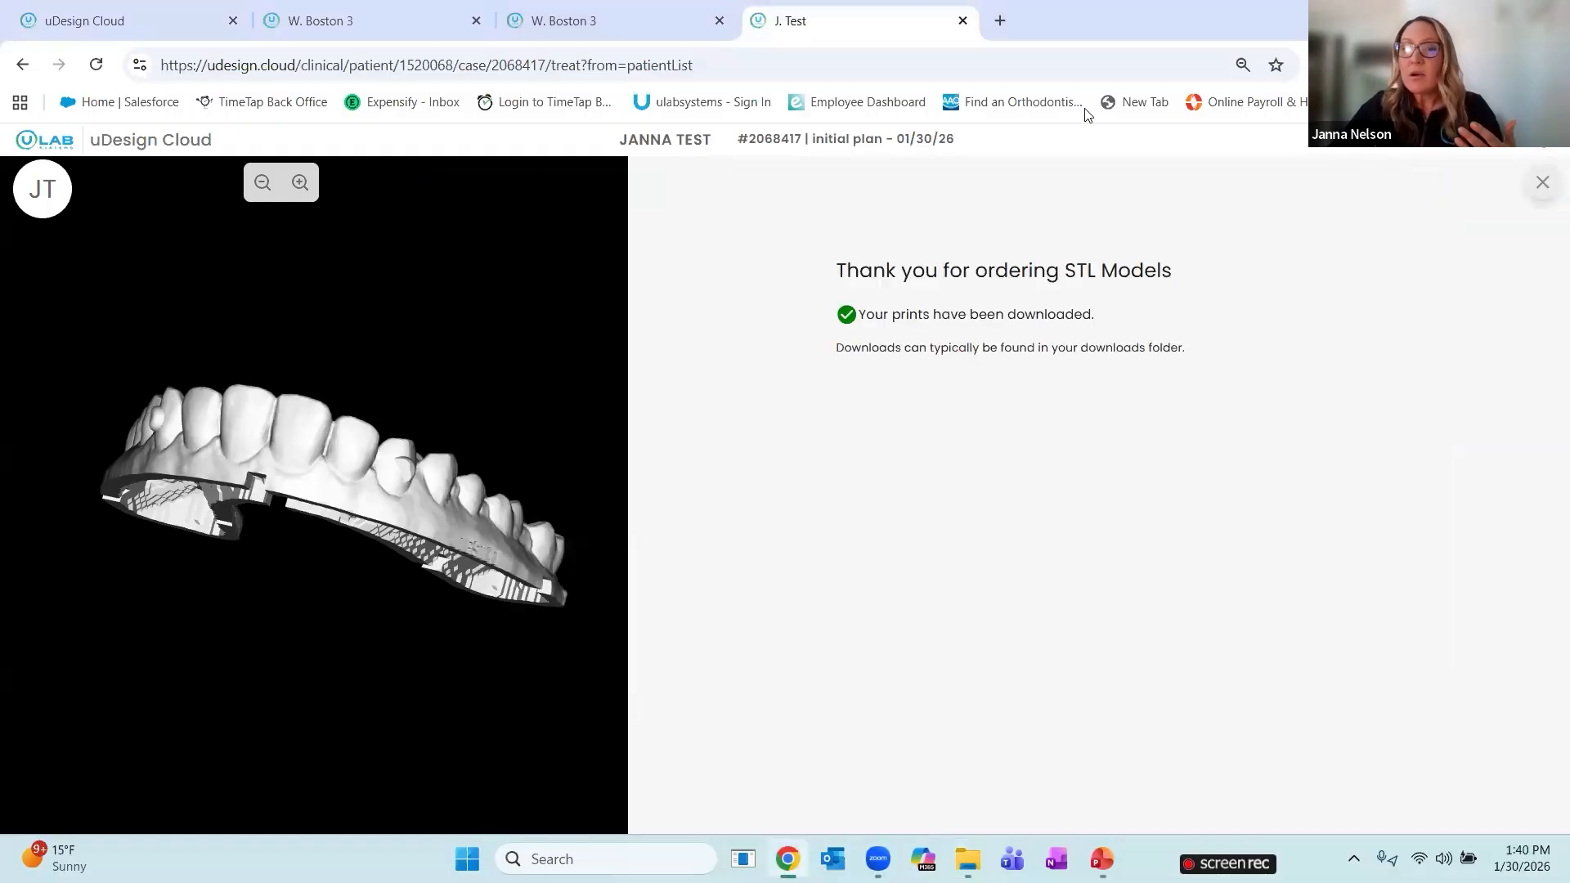
# Exit the STL export and save the test patient's case with the office workflow set to Done
pyautogui.click(1541, 179)
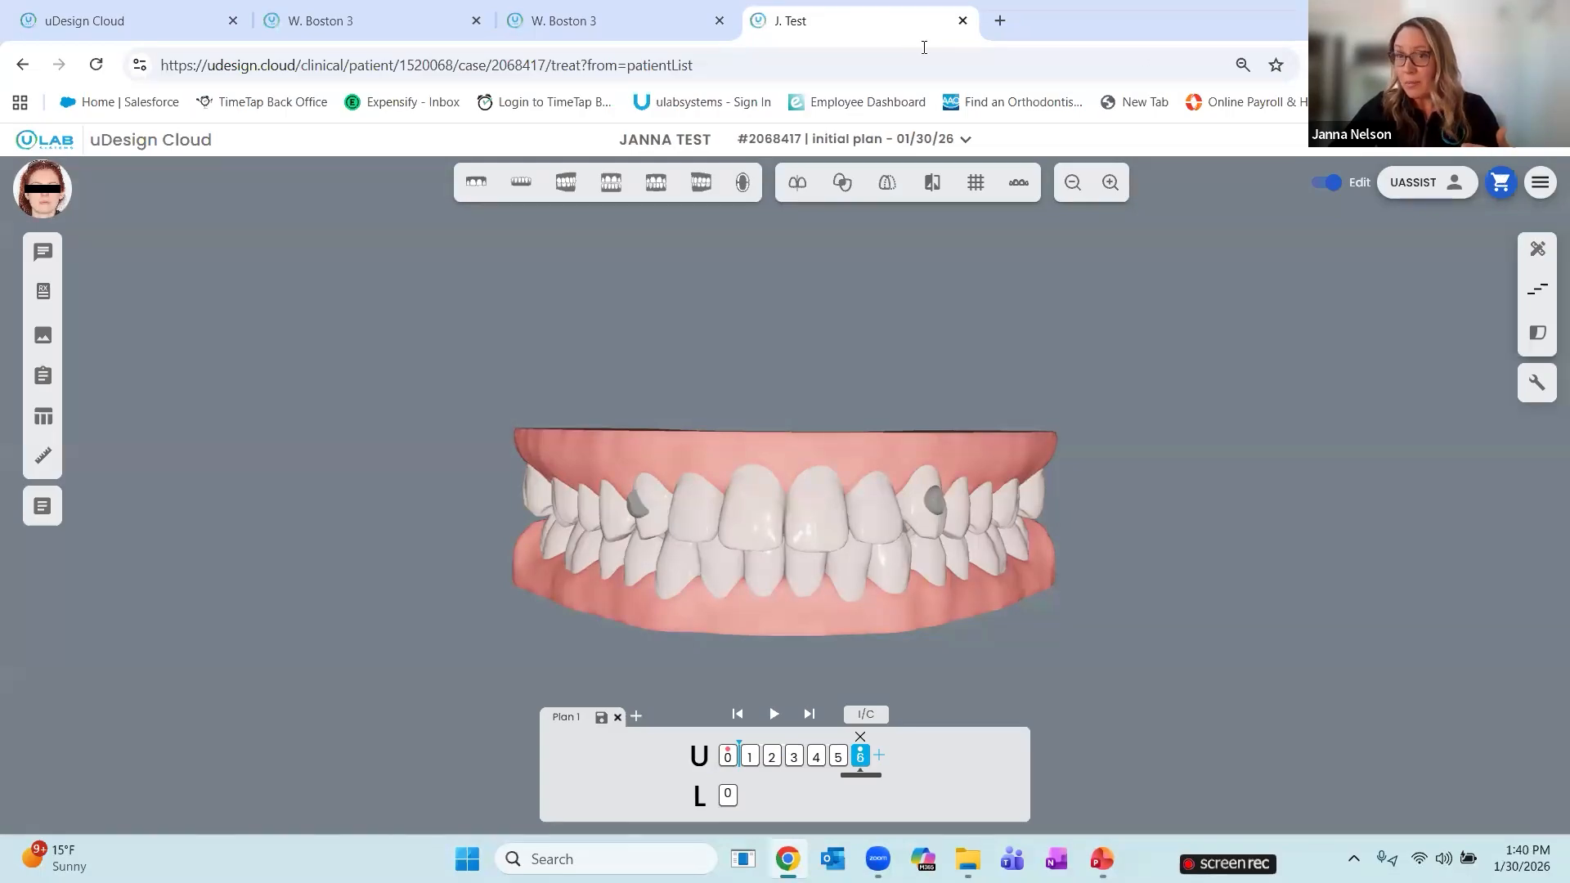
pyautogui.click(1454, 184)
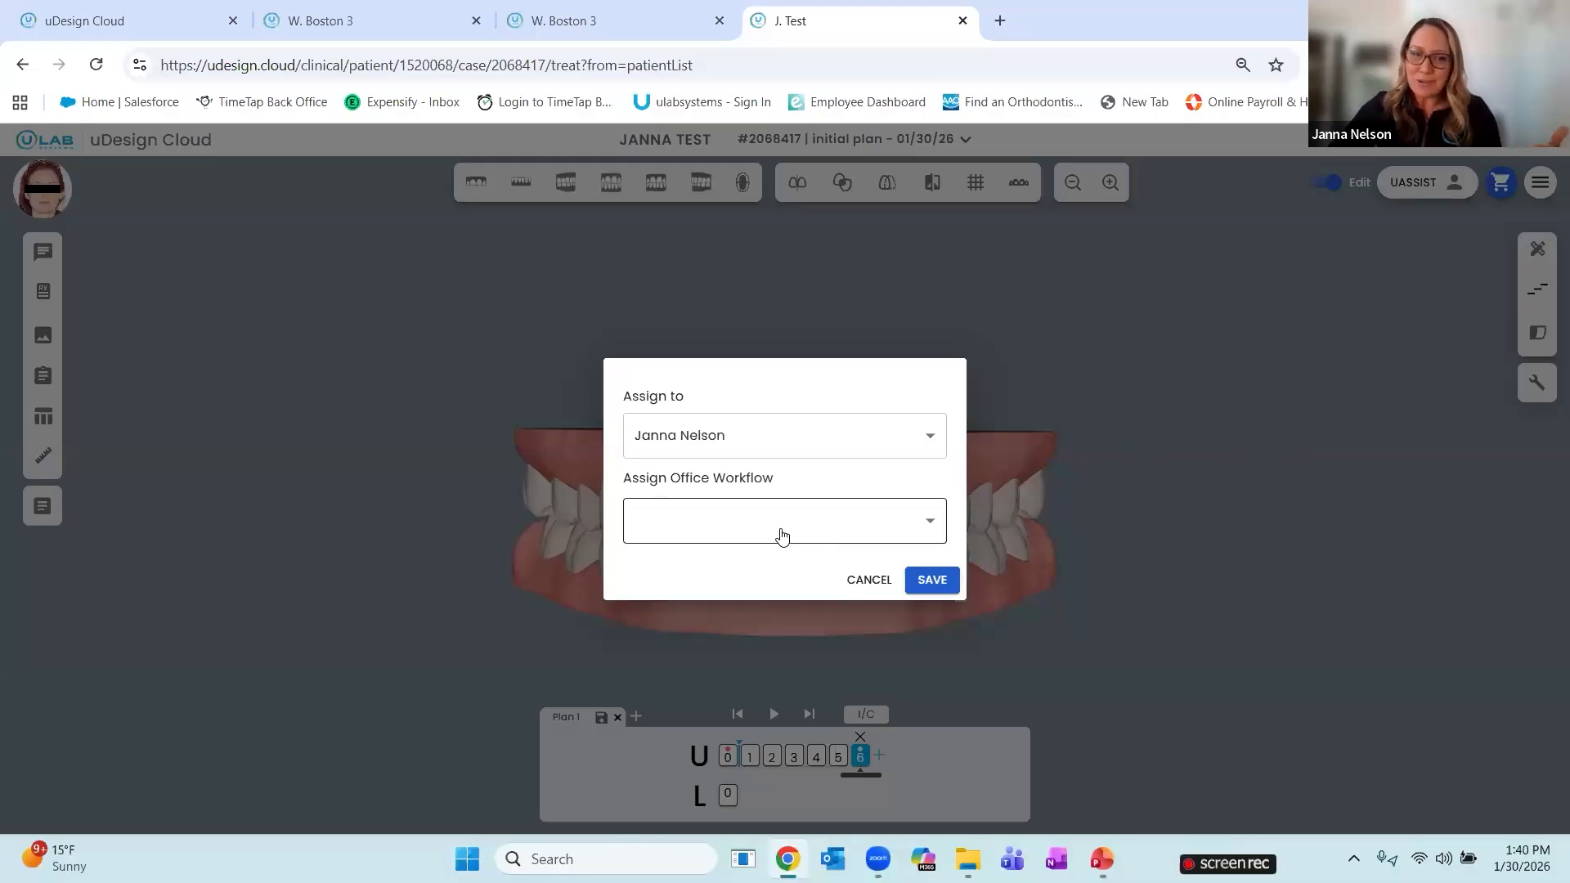
pyautogui.click(836, 523)
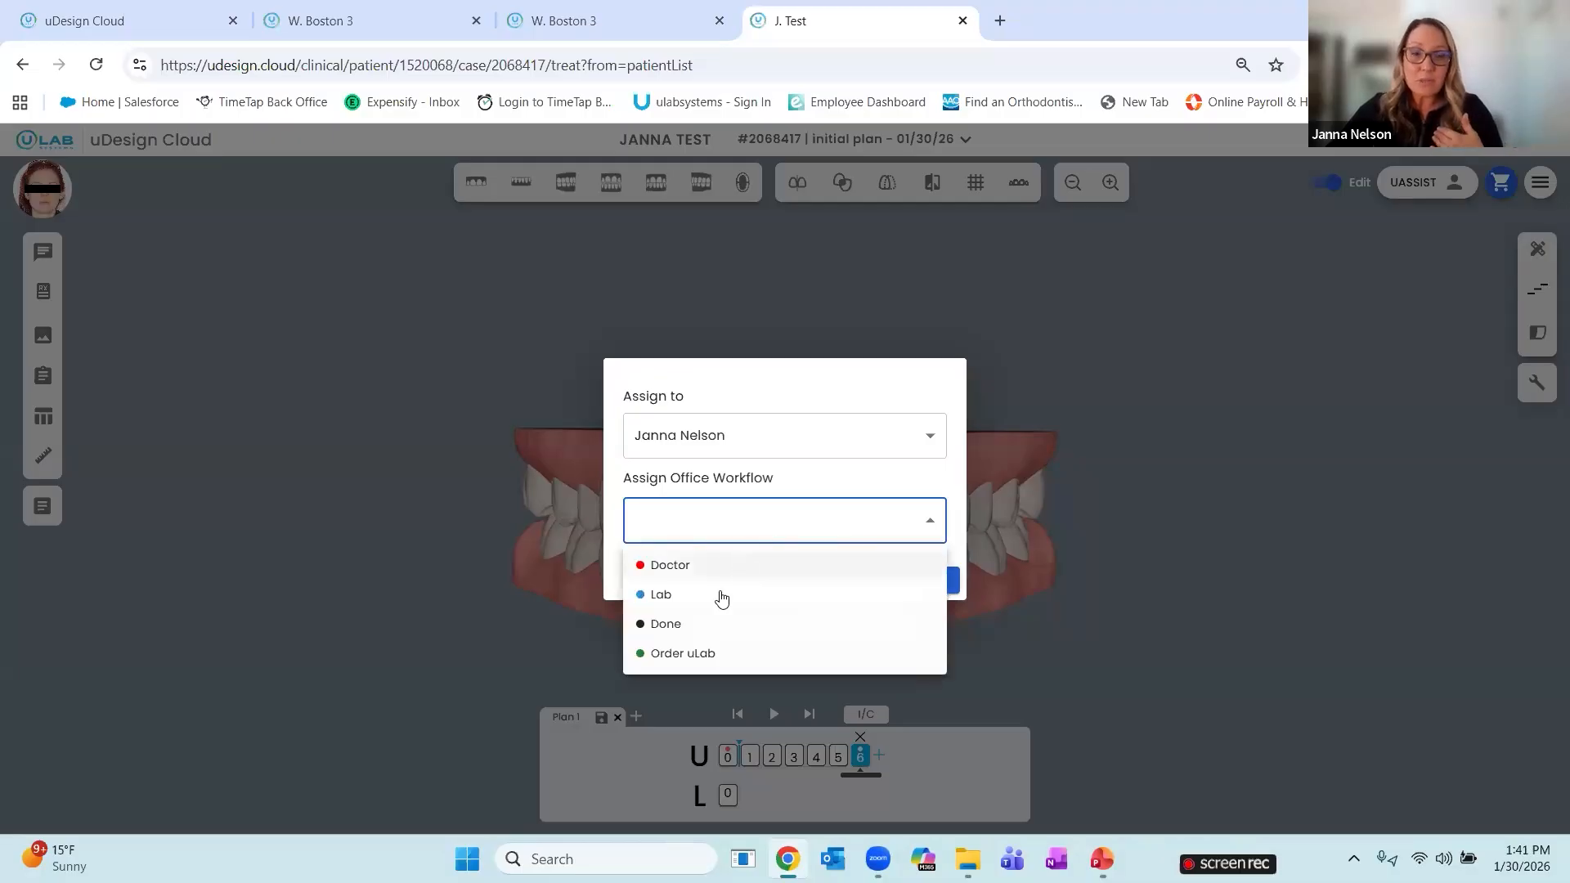
pyautogui.click(686, 628)
pyautogui.click(930, 580)
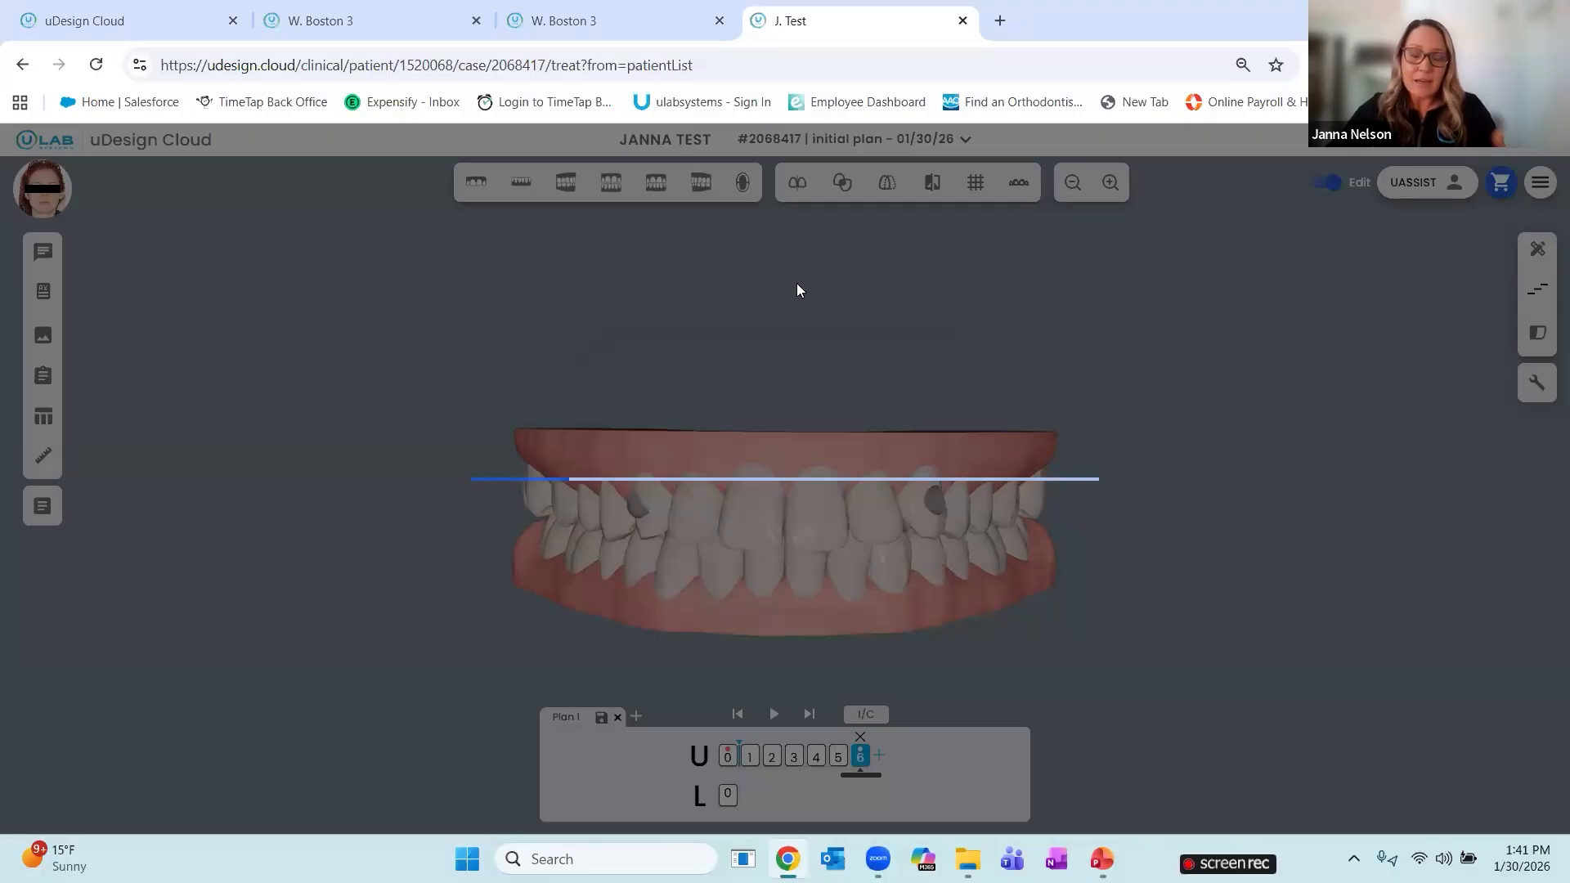
# Switch to the Boston 3 treatment plan and save the case, keeping its assignee and the Order uLab office workflow
pyautogui.click(619, 27)
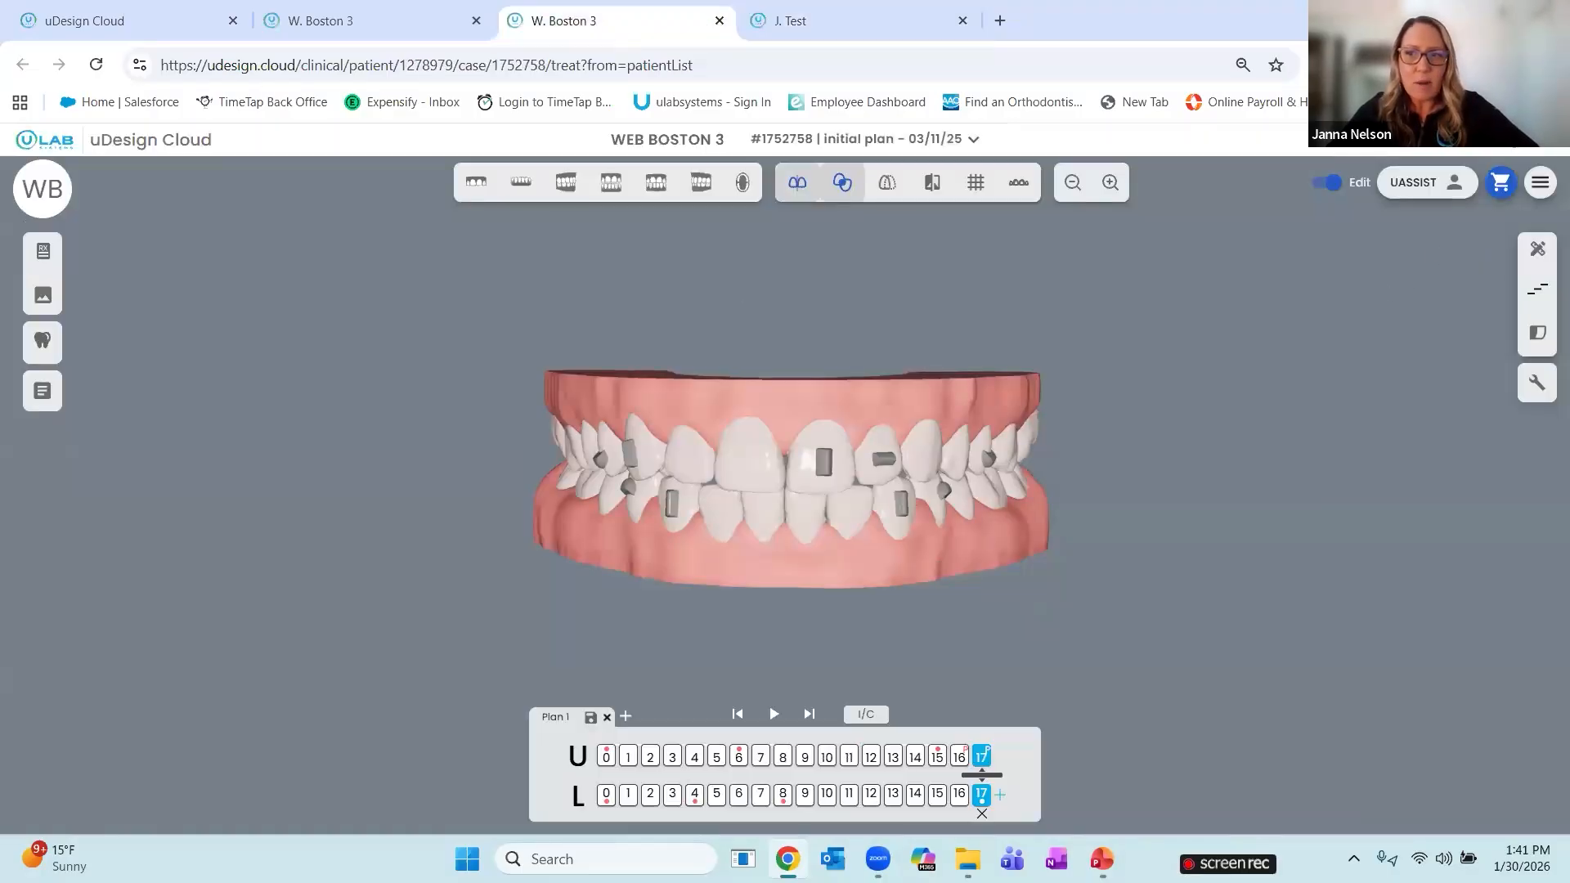
pyautogui.click(1432, 182)
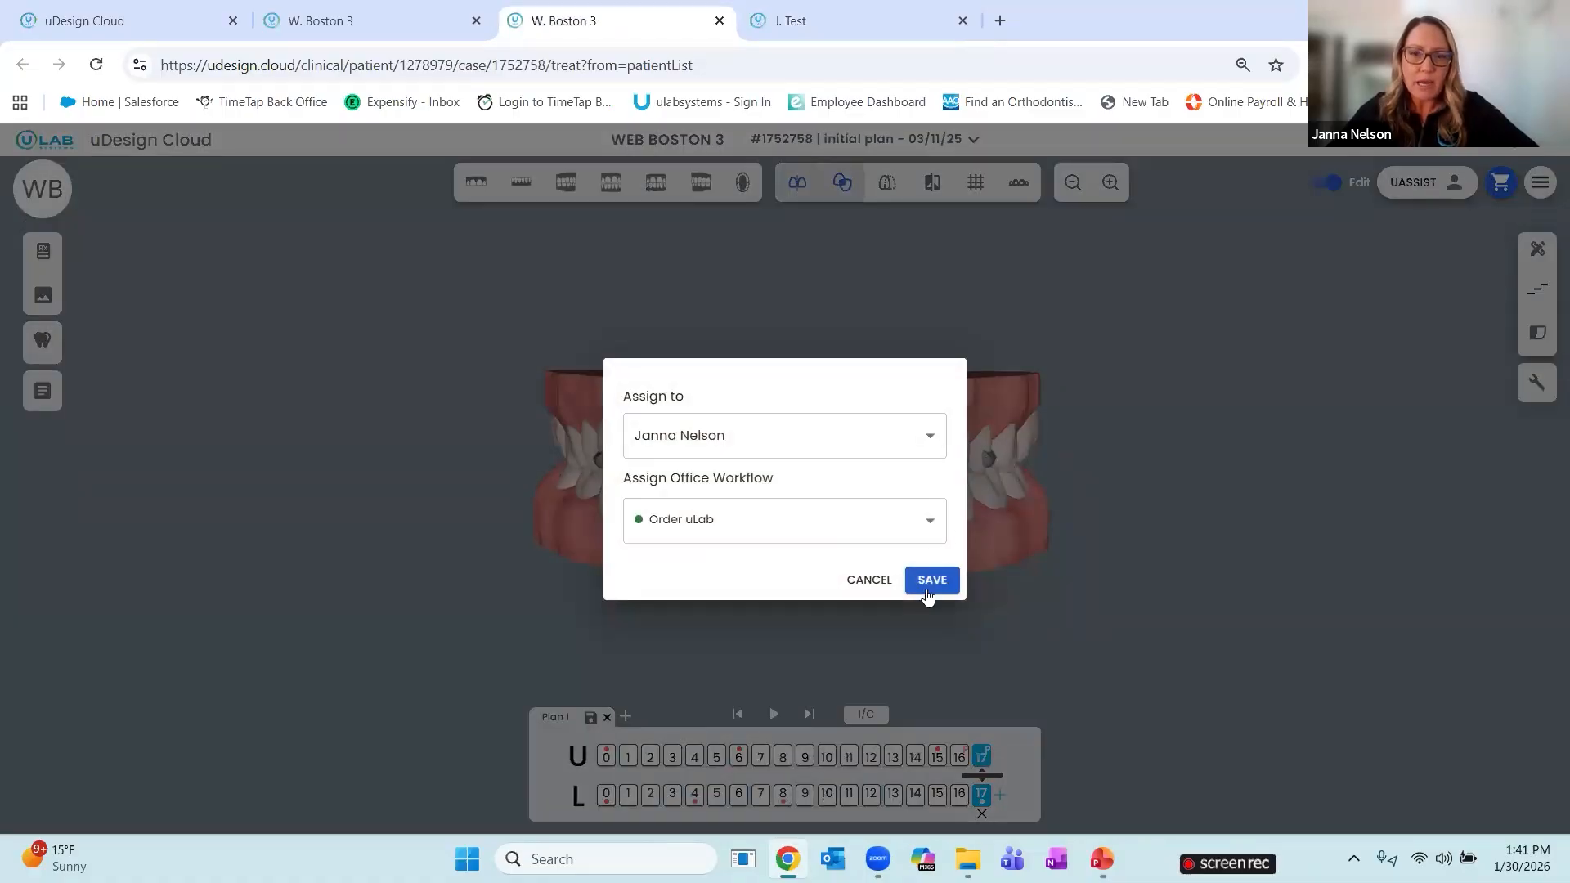
pyautogui.press('Return')
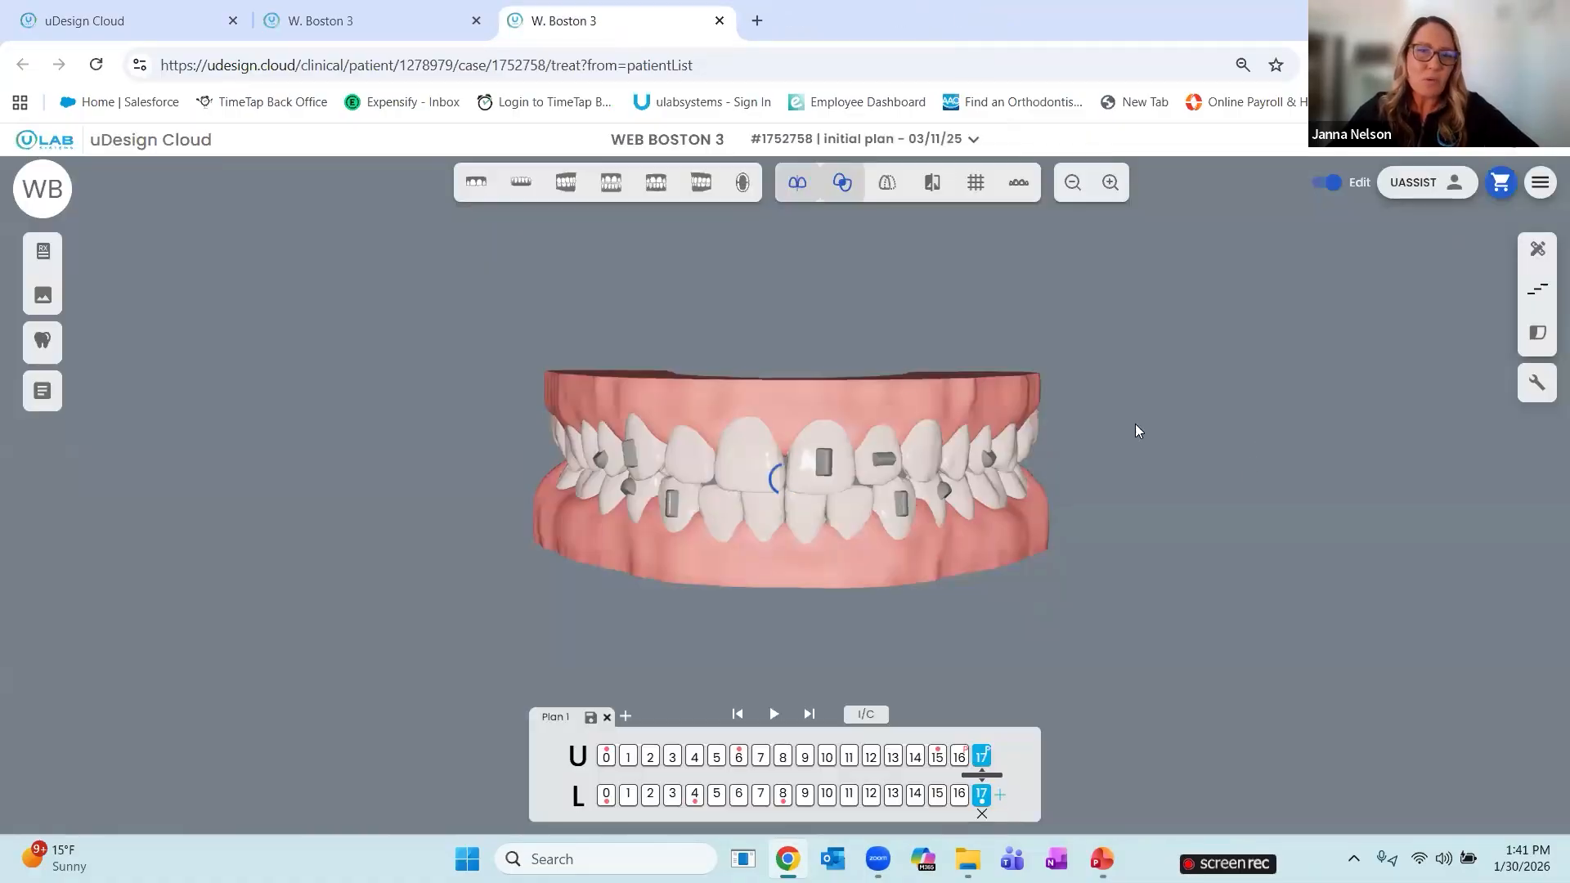
# Close the extra Boston 3 browser tab and return to the full patient list
pyautogui.click(350, 27)
pyautogui.click(476, 22)
pyautogui.click(164, 26)
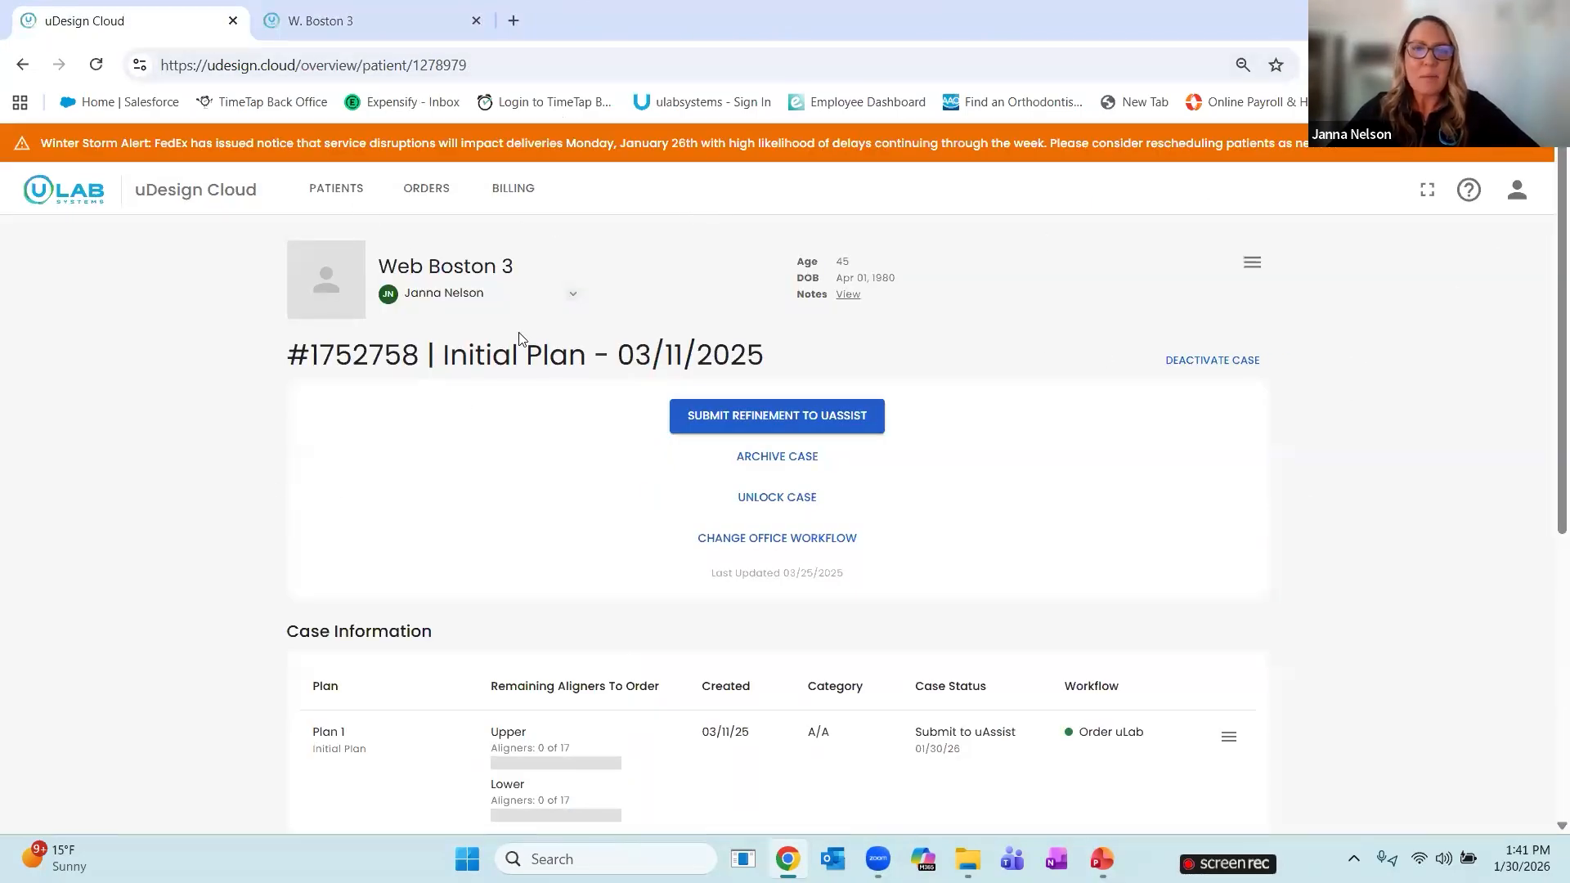
pyautogui.click(336, 189)
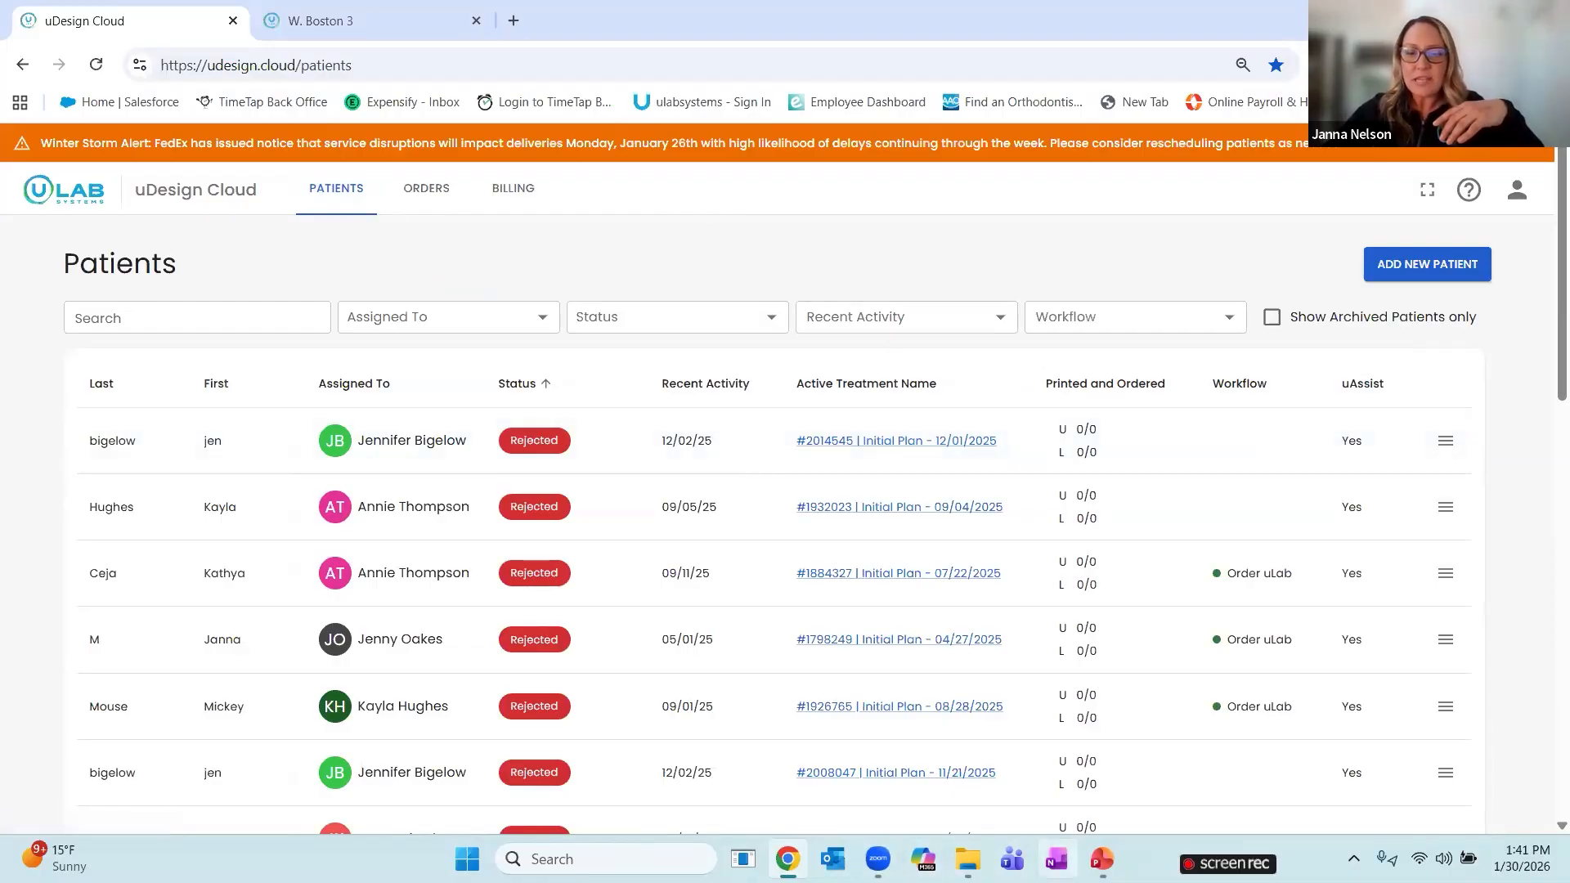
# Switch to the open PowerPoint presentation
pyautogui.moveTo(1102, 858)
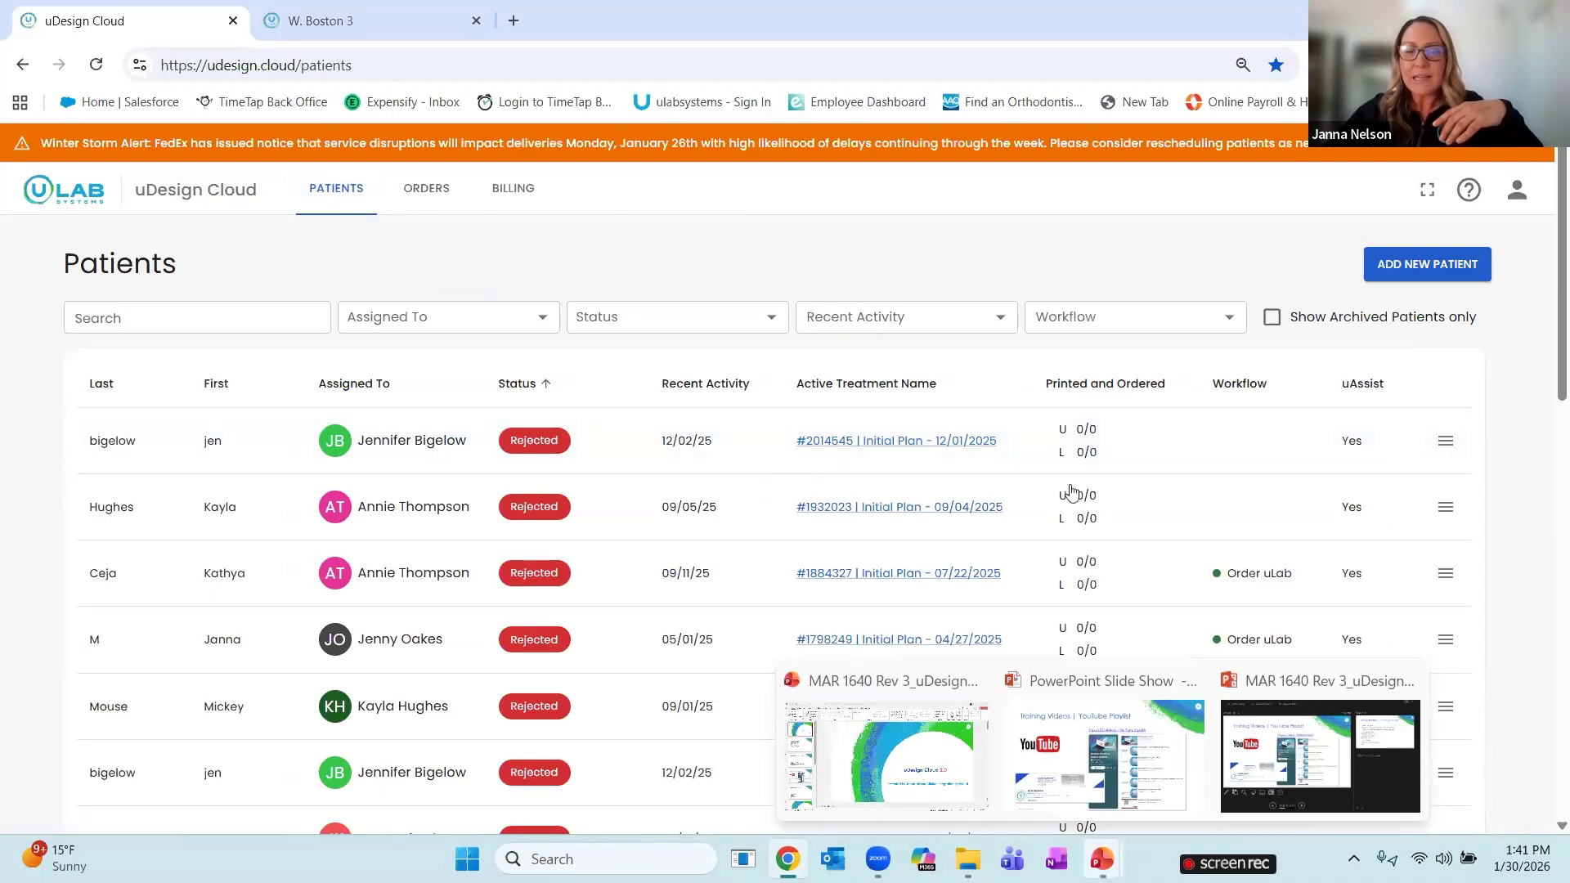